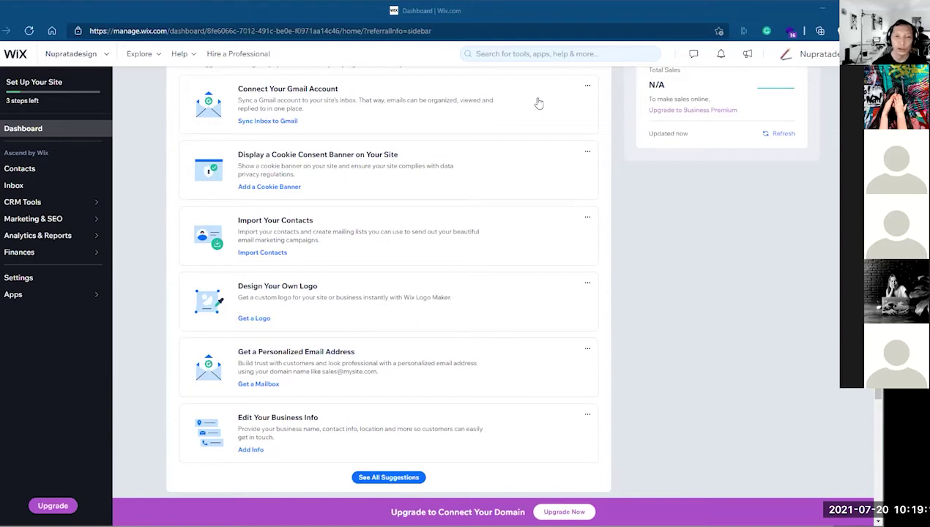
Step: Look over the Wix dashboard's site overview, setup tasks and suggestions for Nupratadesign
scroll(533, 234, up, 5)
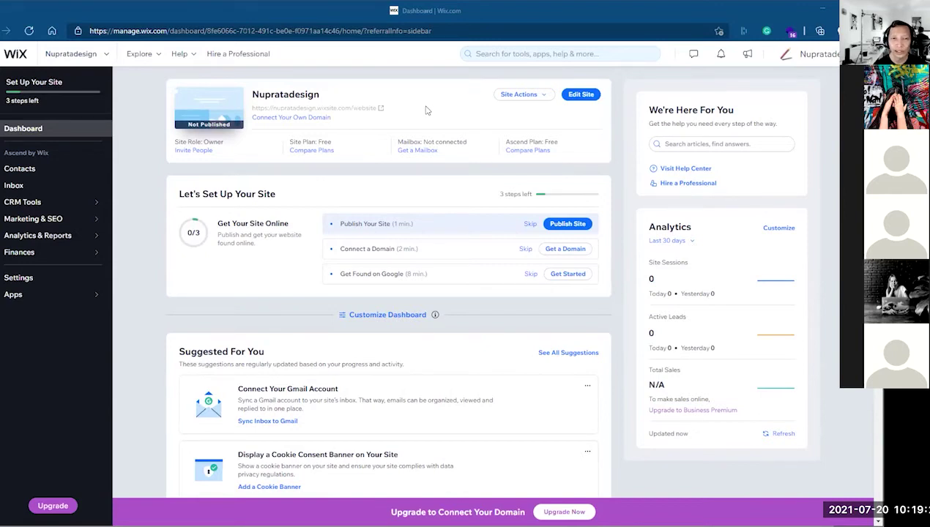
scroll(437, 136, down, 4)
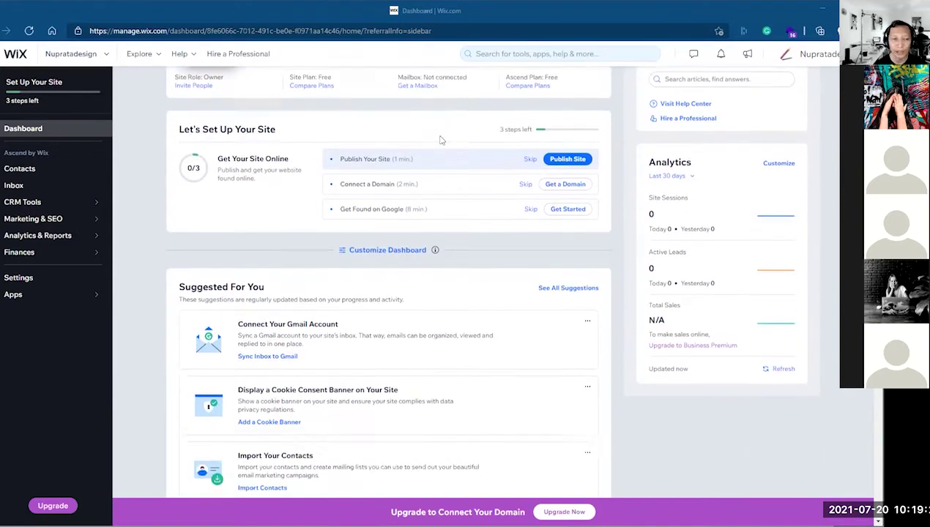
scroll(442, 150, up, 4)
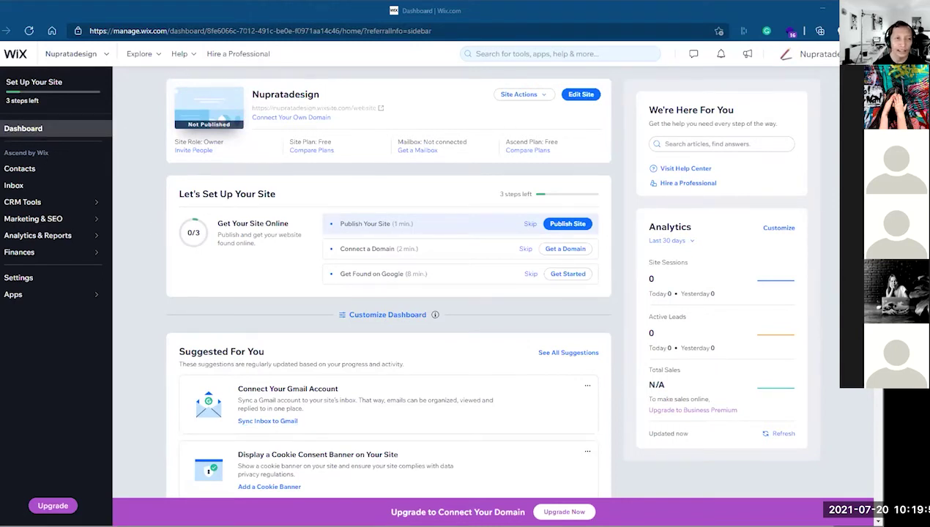
Step: Switch to WordPress.com and open the My Home page of the Nuprata Design site
key(alt+Tab)
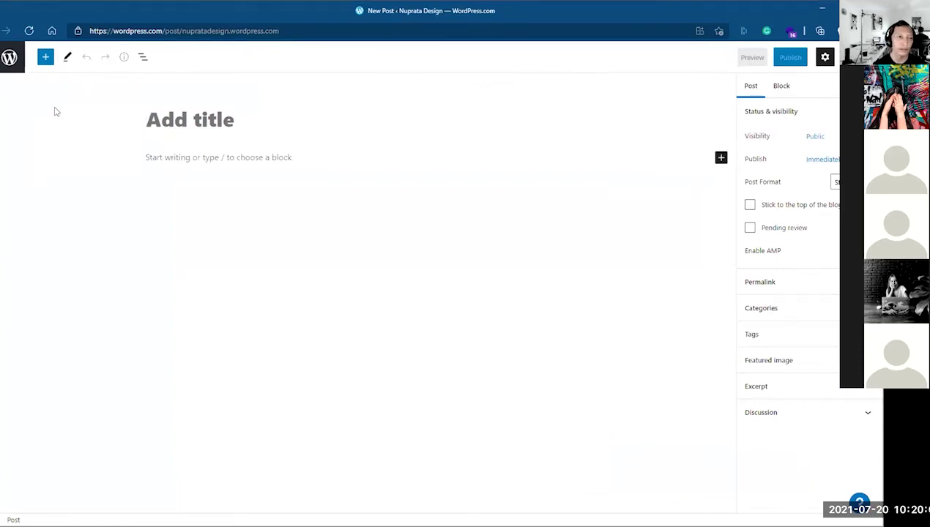
click(9, 57)
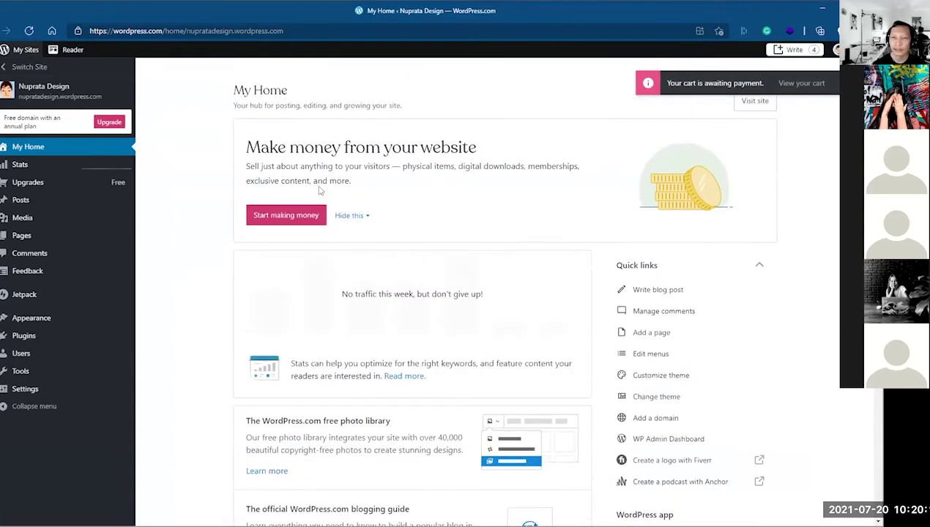
scroll(319, 191, down, 1)
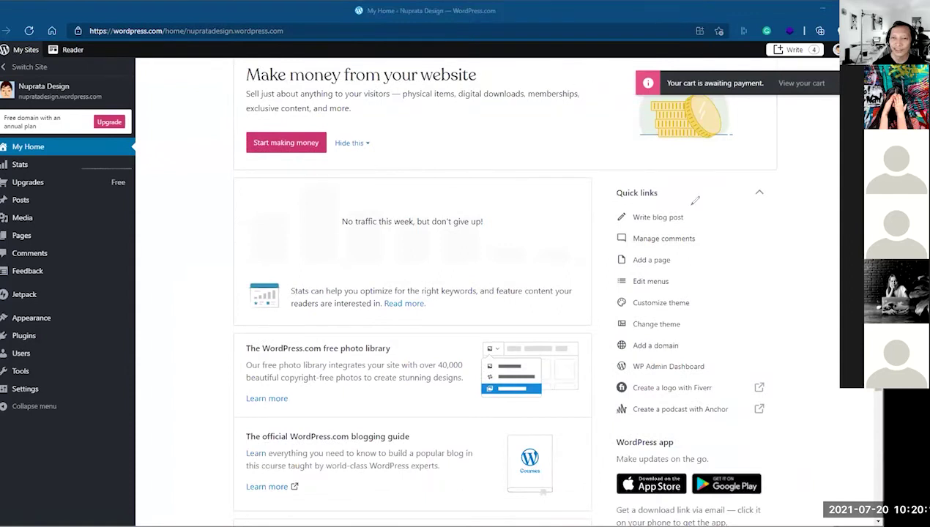
Step: Mark the Write blog post link with a red circle and the site address with a red arrow
drag(695, 199, 716, 207)
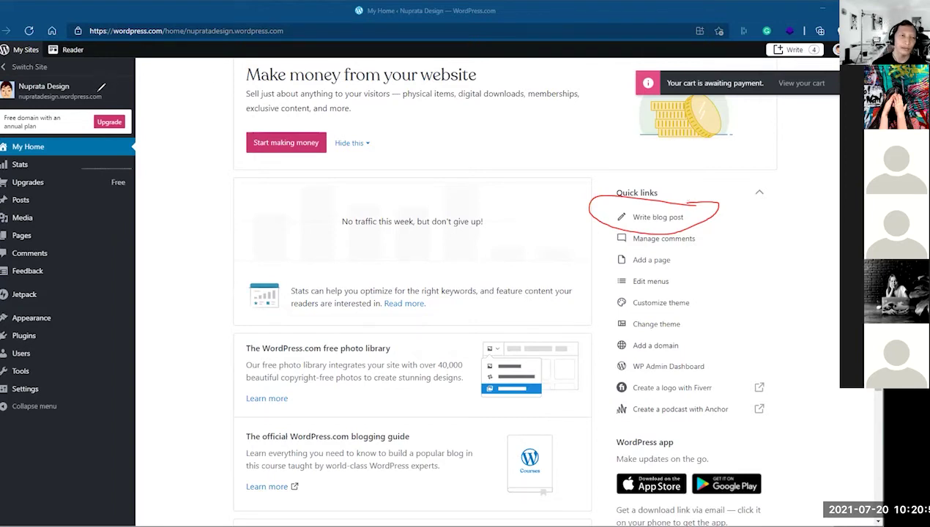
drag(106, 95, 179, 95)
drag(115, 91, 115, 100)
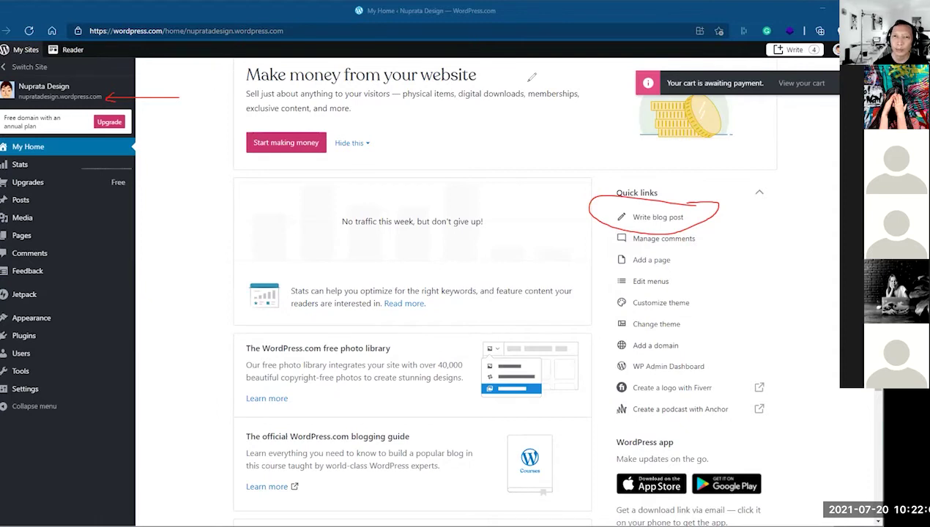
key(Escape)
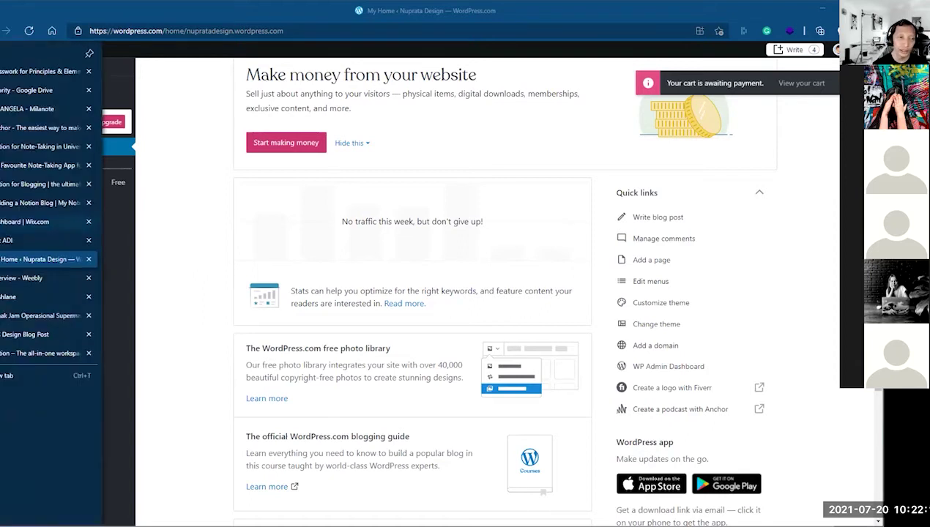
Step: Switch to the Wix dashboard to review its setup tasks and suggestions, and return to the WordPress.com home page
click(3, 226)
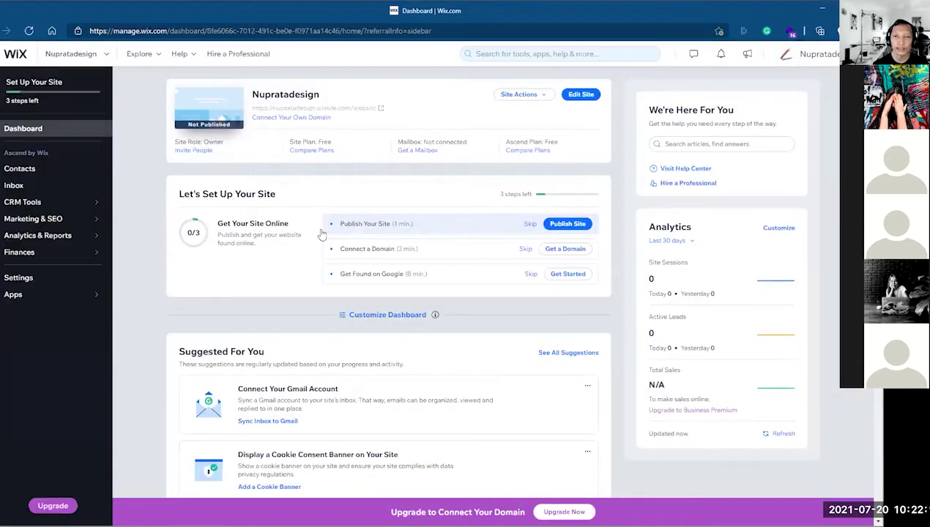
scroll(578, 296, down, 5)
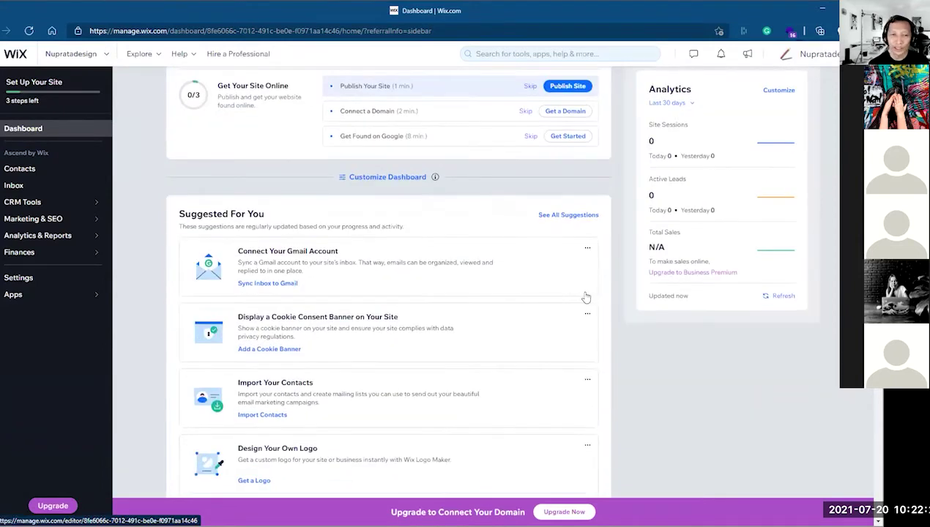
scroll(586, 298, up, 4)
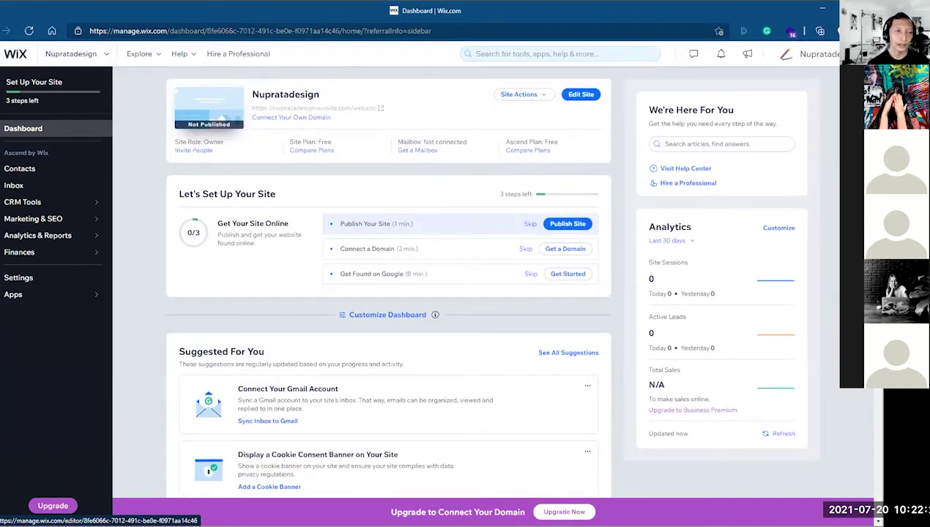
key(alt+Tab)
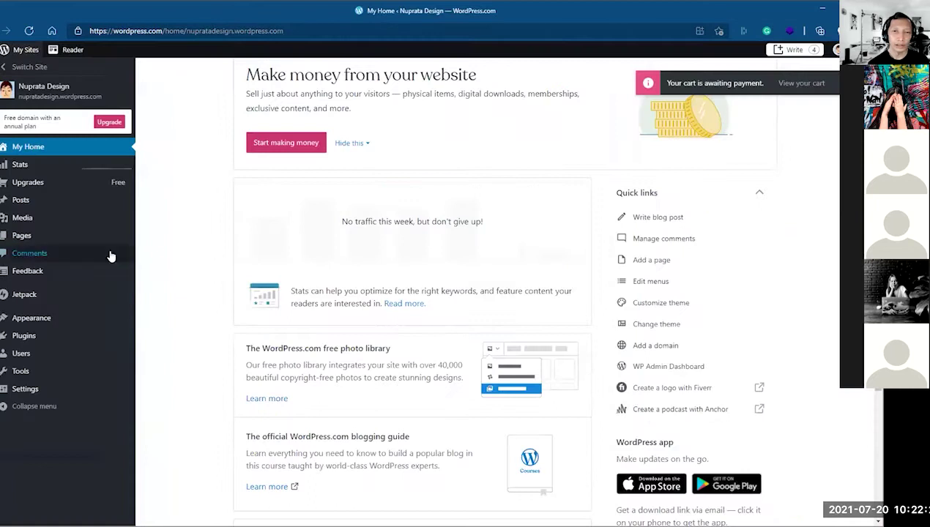
Step: Start a new blog post titled "Week 3 in Prof Dev"
click(659, 217)
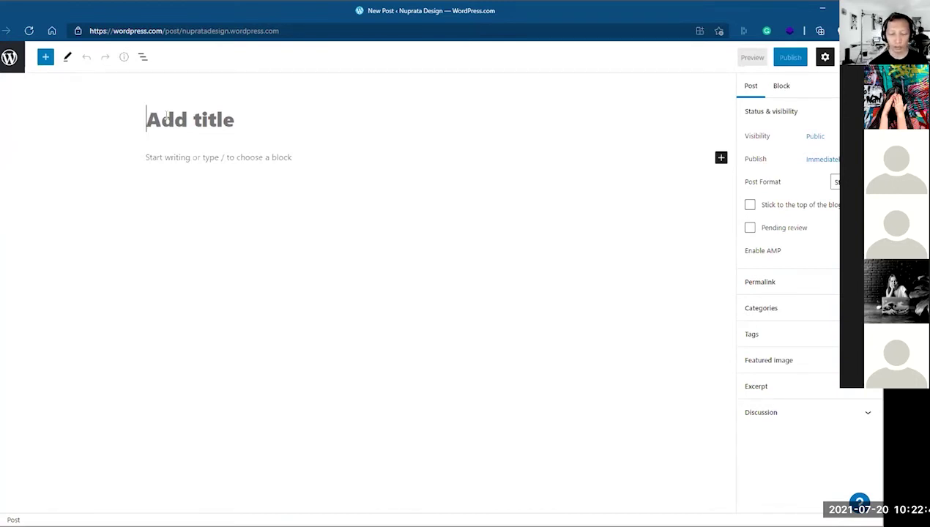
text(Week )
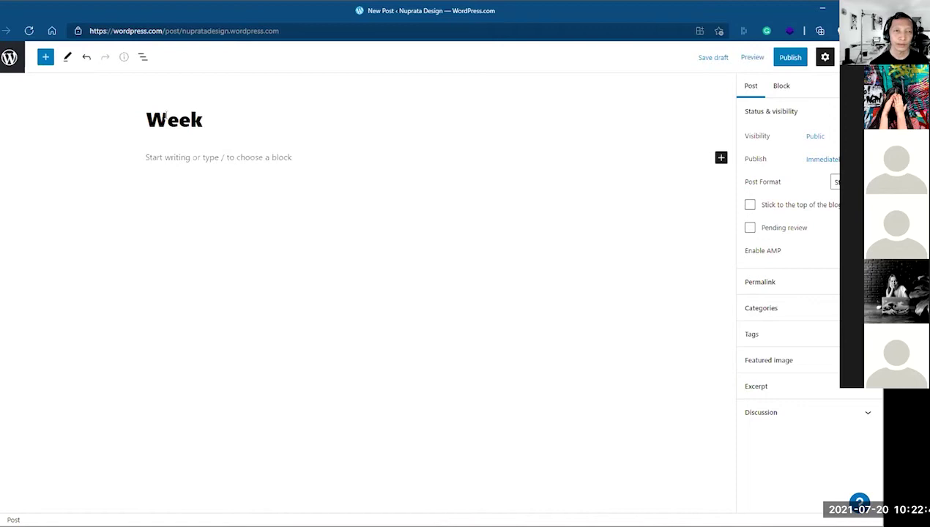
text(3 in Prov)
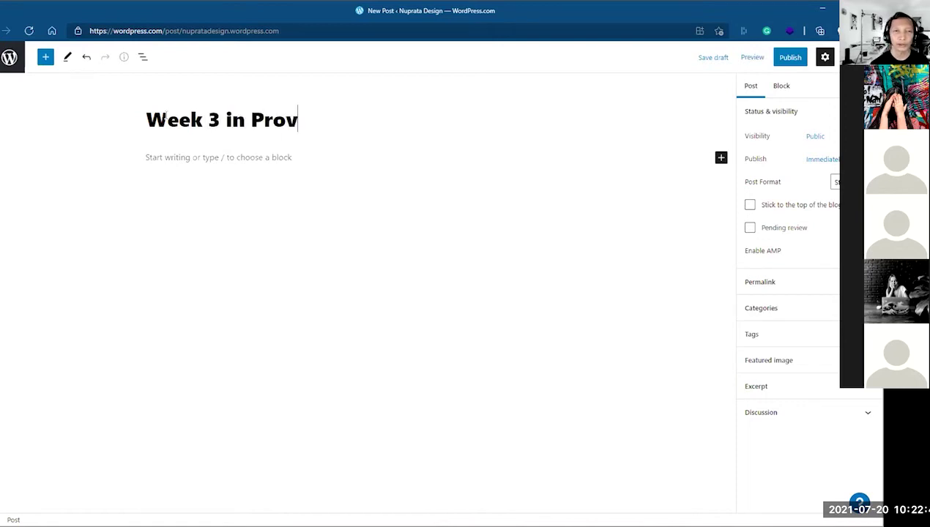
key(BackSpace)
text(f Dev)
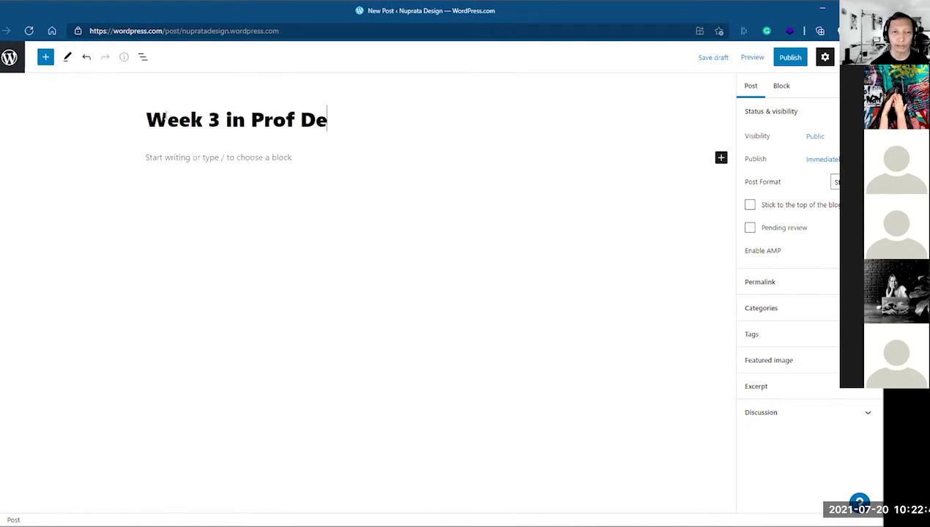
Step: Insert a Heading block below the post title
click(146, 157)
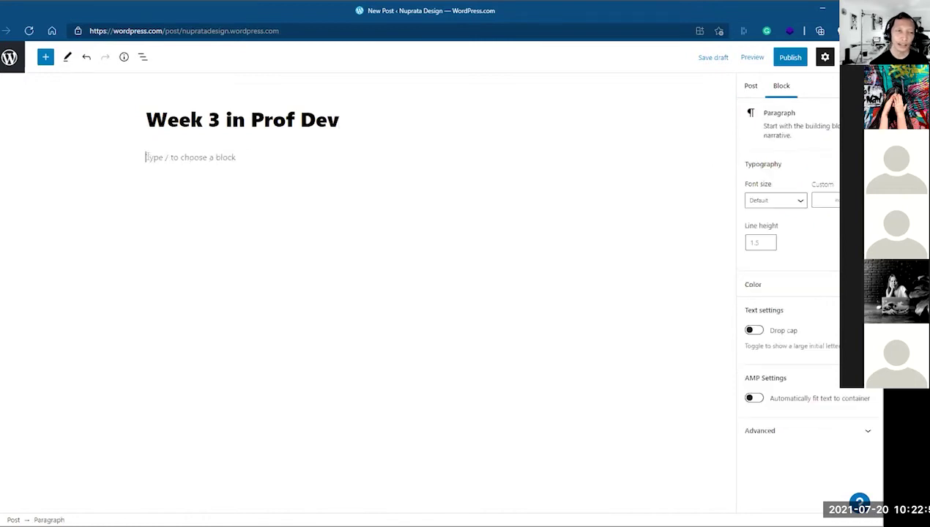
text(/)
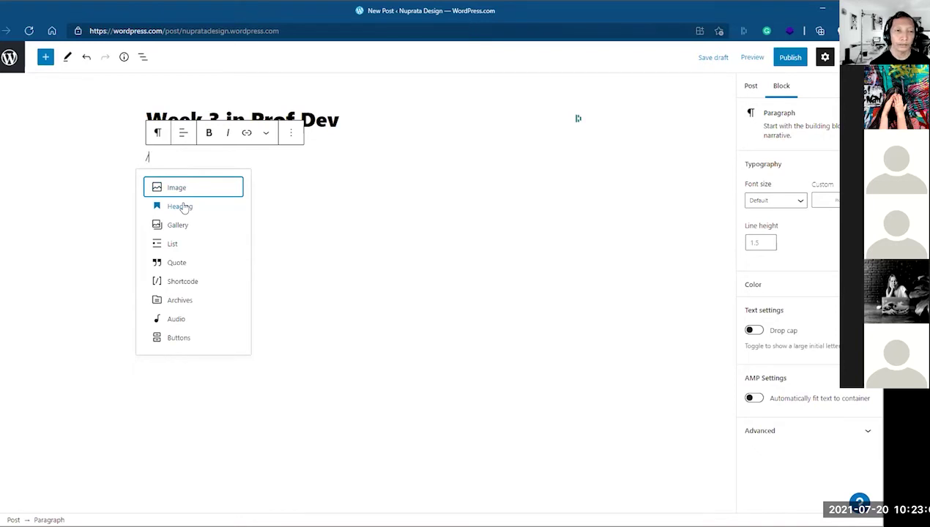
click(180, 207)
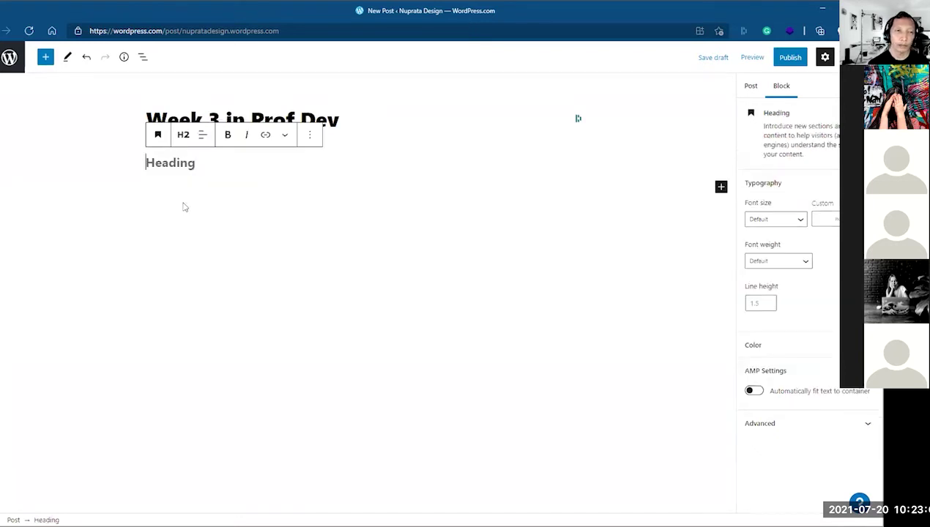
Step: Examine the text alignment and heading level options of the Heading block, leaving it at H2
click(202, 136)
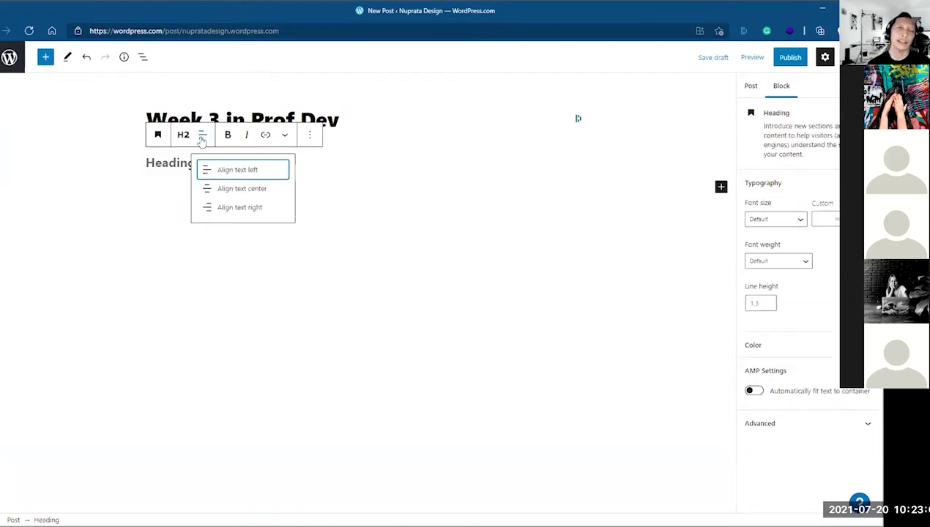
click(183, 137)
click(183, 138)
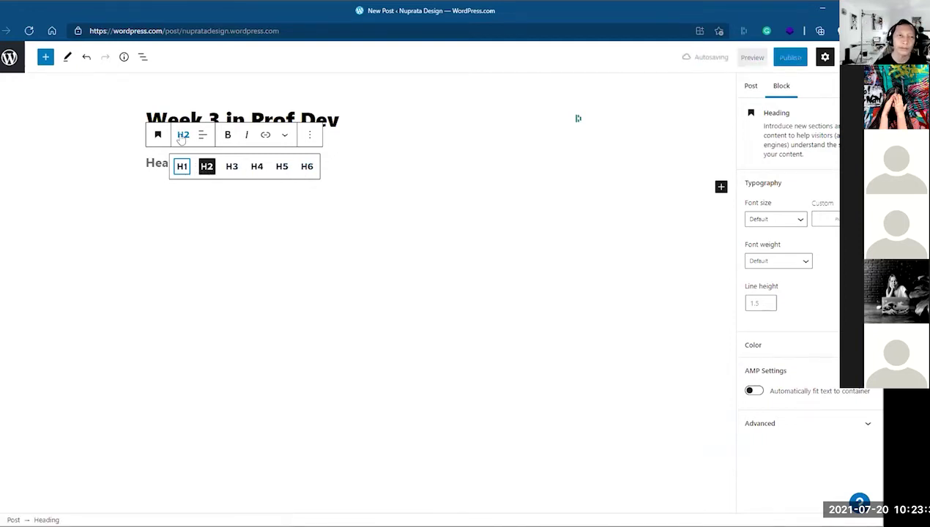
click(182, 137)
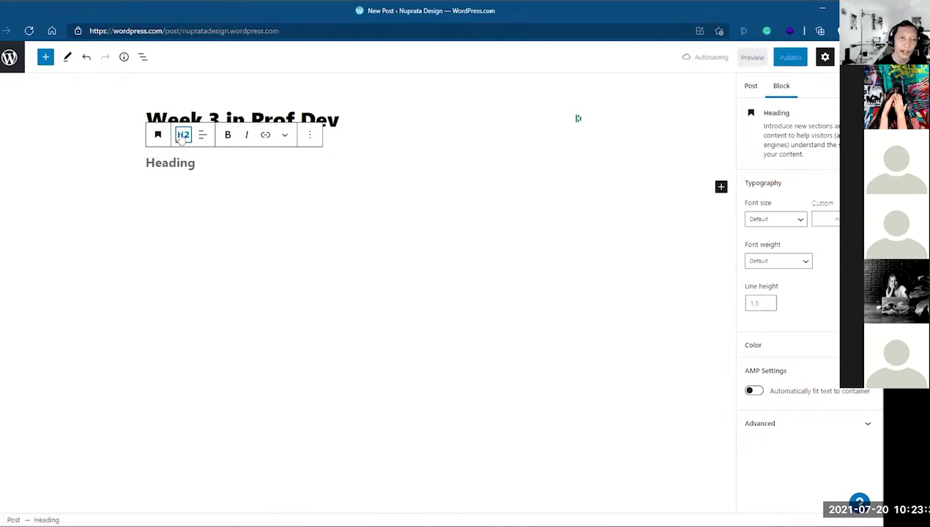
click(205, 182)
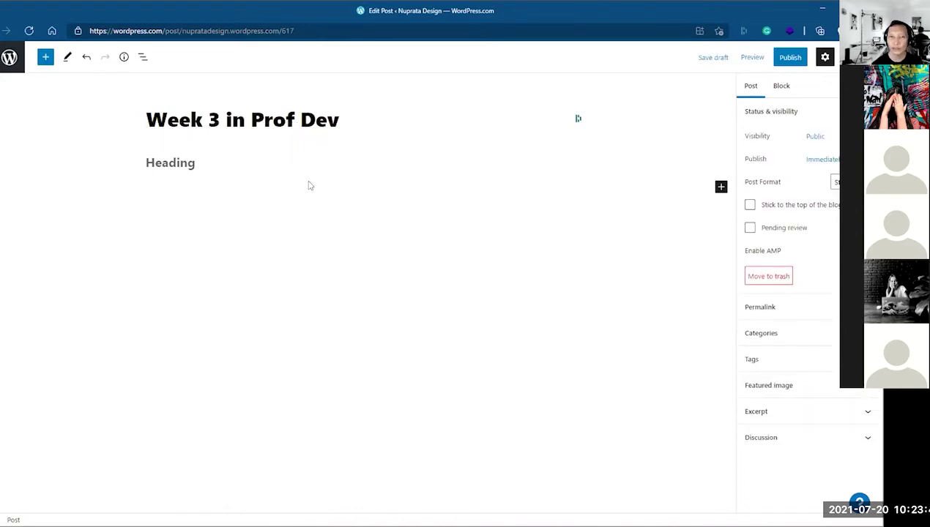
Step: Expand the post's Categories and Tags settings and look through the available categories
click(788, 326)
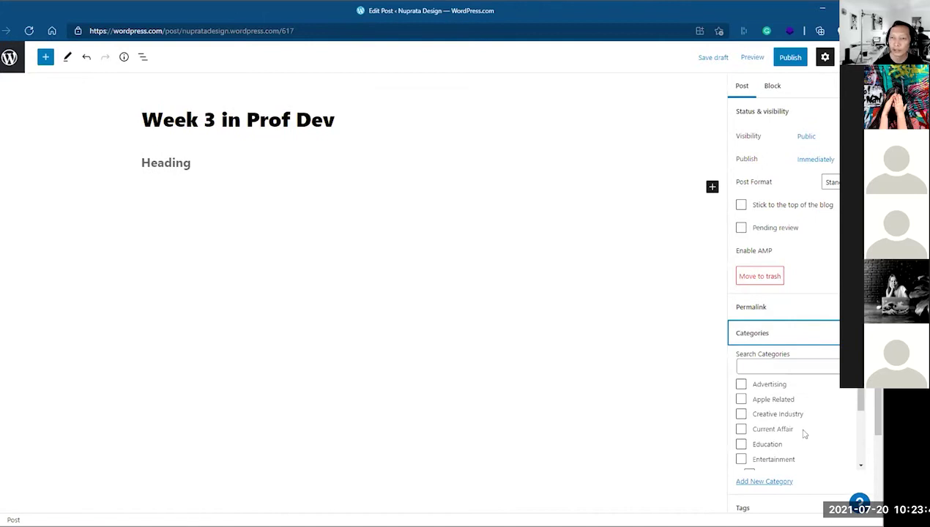
scroll(821, 432, down, 5)
scroll(821, 432, down, 1)
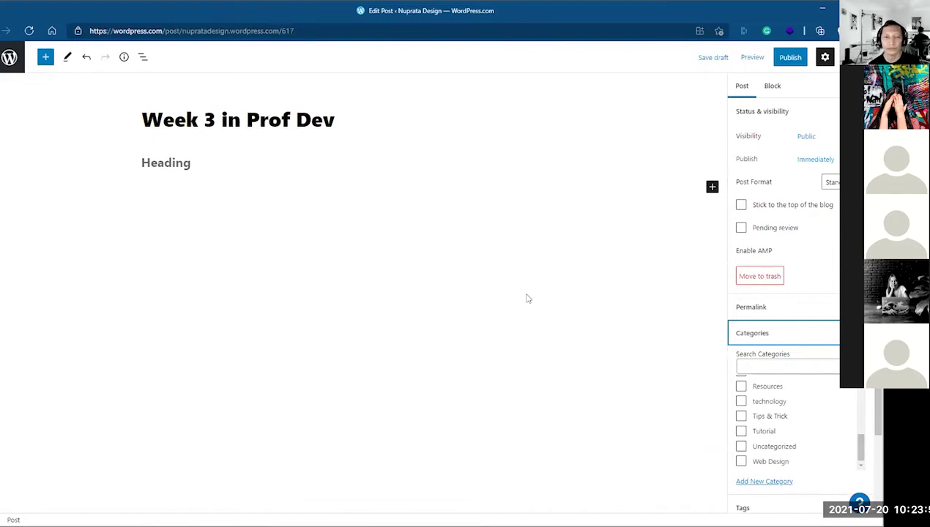
scroll(826, 410, down, 2)
click(857, 422)
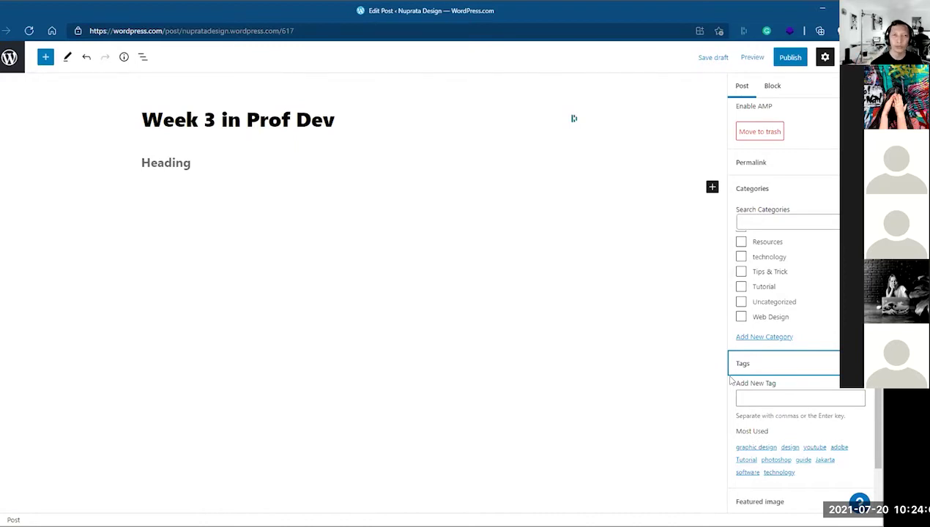
Step: Switch to the Weebly overview dashboard and look over its site setup checklist
mouse_move(11, 220)
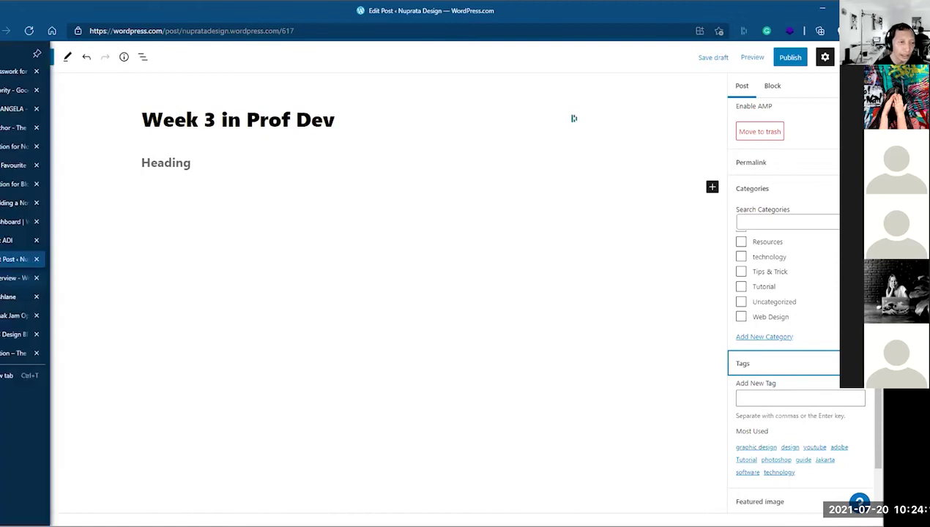
click(29, 277)
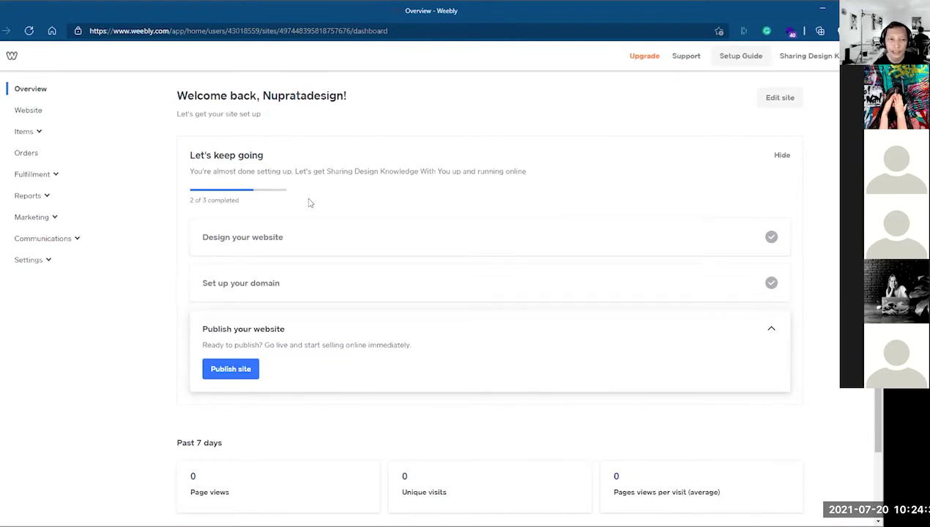
scroll(446, 376, down, 1)
scroll(446, 375, up, 1)
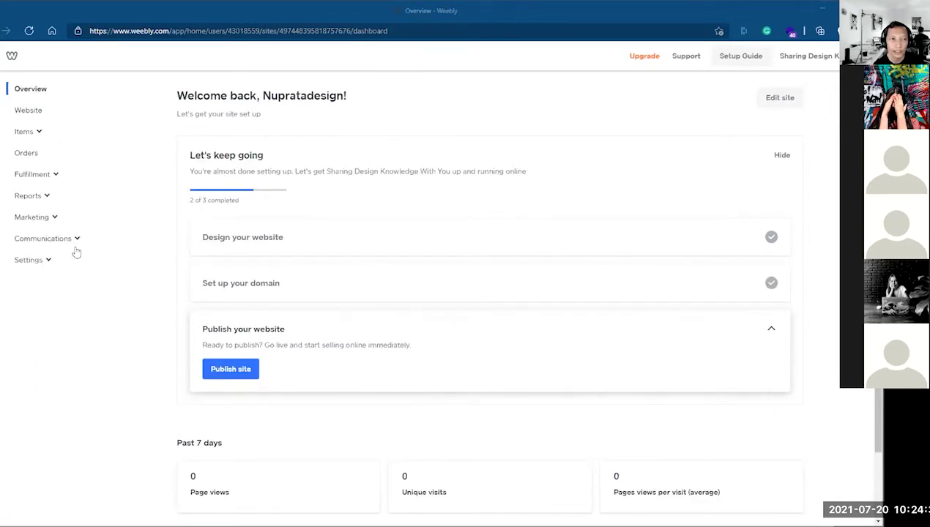
Step: Examine the Items and Fulfillment options on the Weebly dashboard
click(40, 133)
click(40, 133)
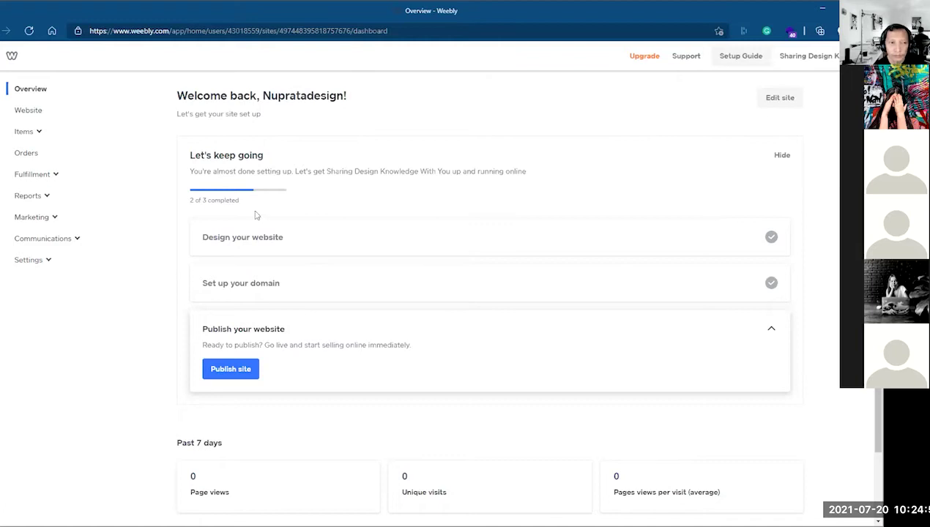
click(56, 176)
click(46, 173)
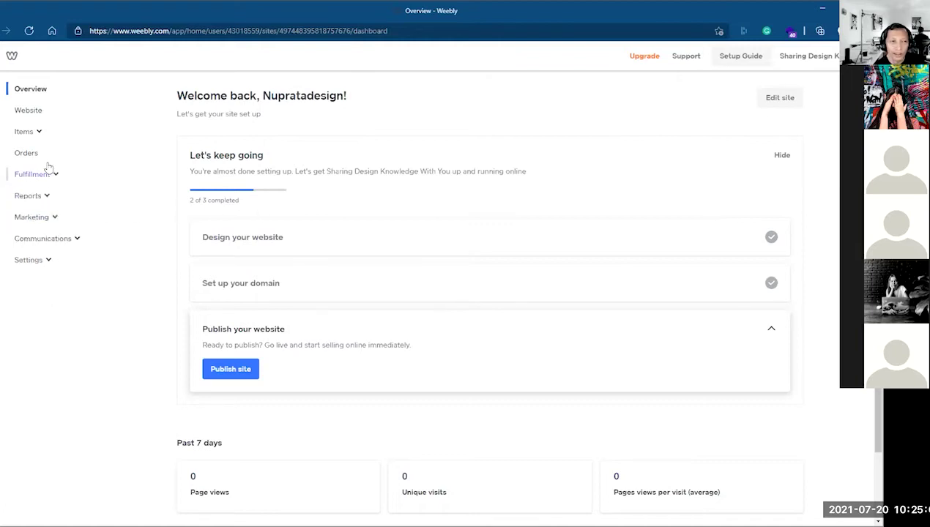
click(42, 130)
click(42, 130)
scroll(444, 332, down, 1)
scroll(444, 333, up, 1)
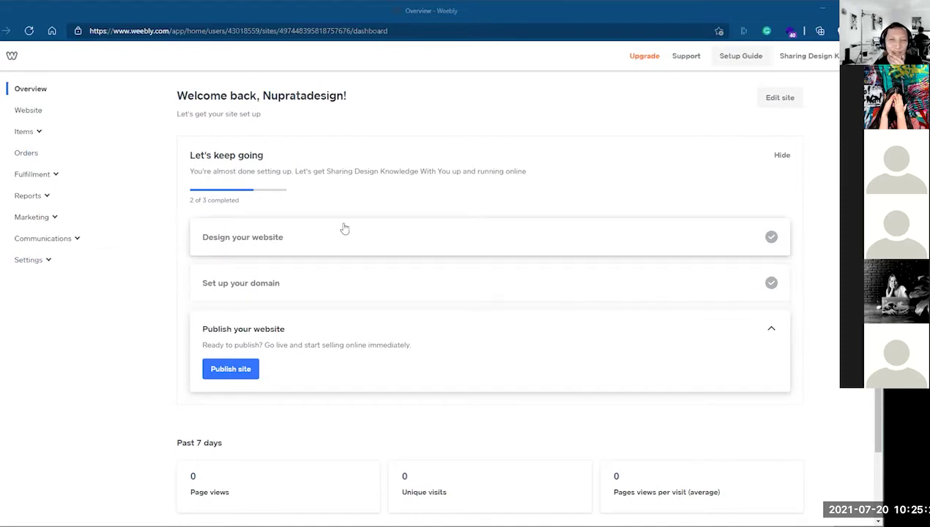
Step: Open the Sharing Design Knowledge With You site in the Weebly editor at its UIC Design Blog page
click(780, 99)
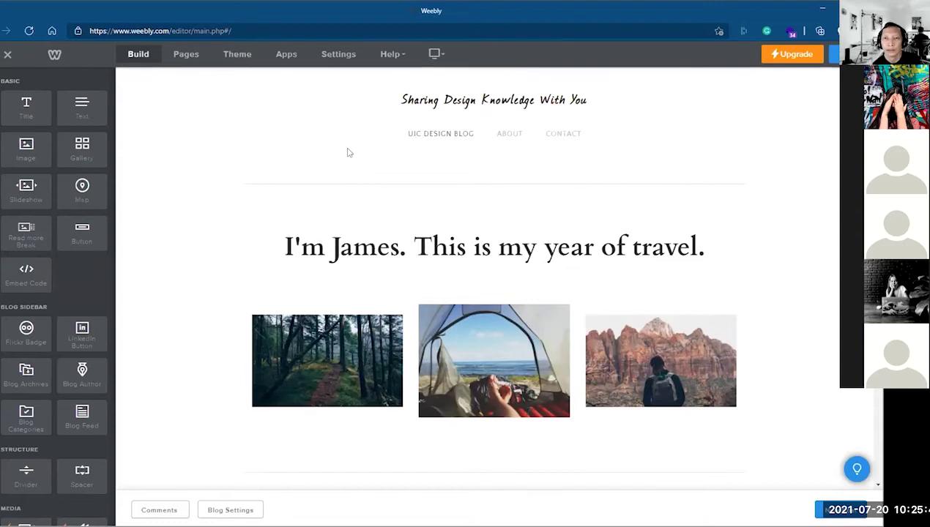
click(446, 140)
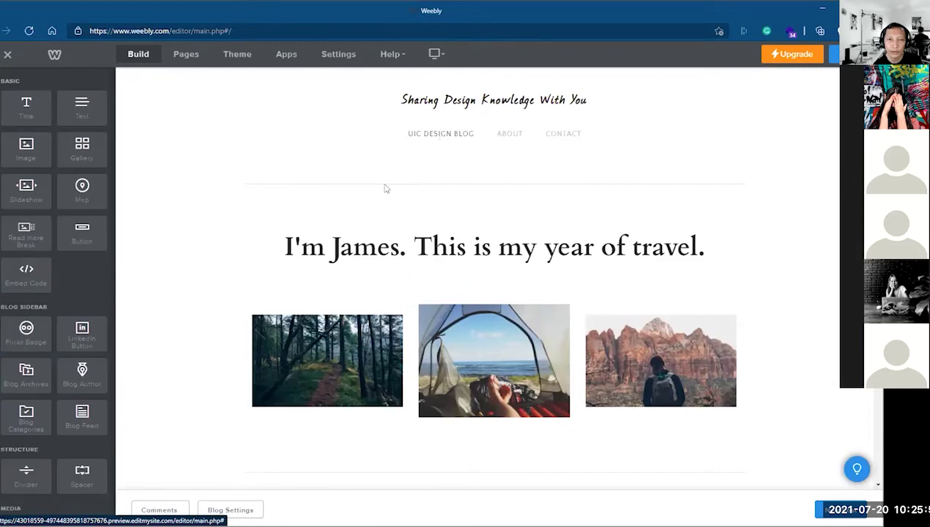
Step: Add a Blog Categories element below the row of three travel photos on the UIC Design Blog page
scroll(110, 238, down, 2)
scroll(276, 277, down, 3)
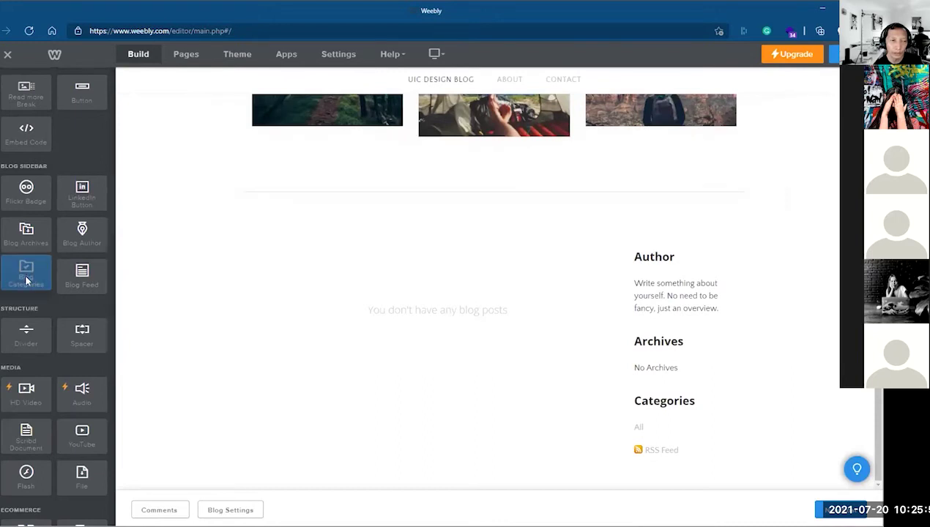
drag(27, 280, 279, 236)
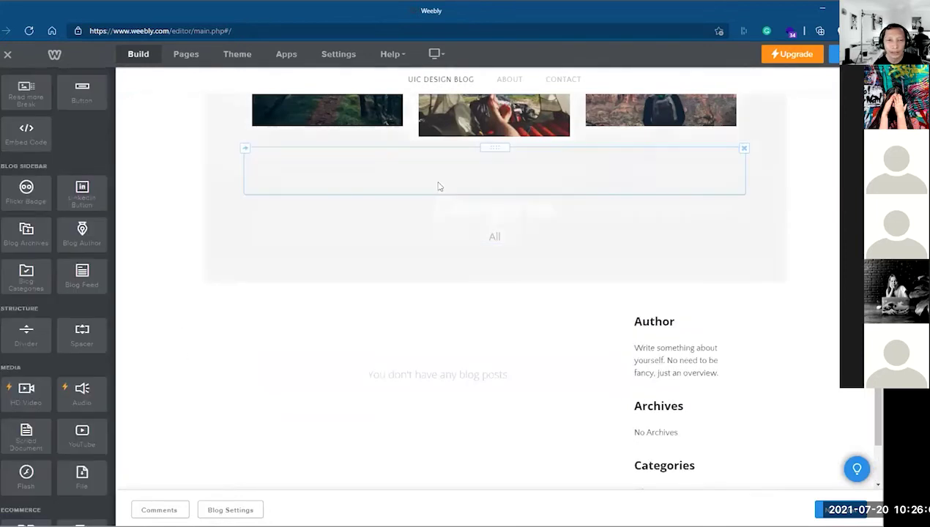
scroll(437, 186, up, 4)
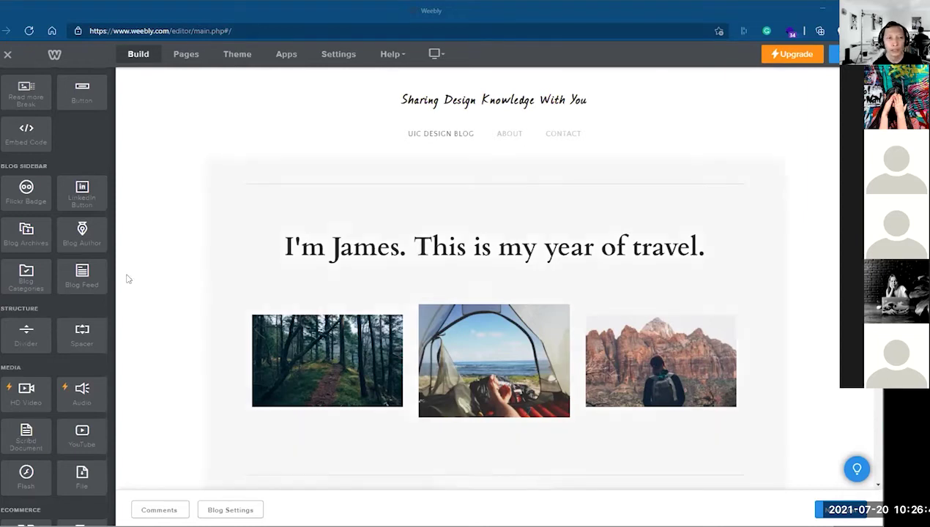
Step: Open the added Categories heading for text editing and look over the page layout around it
scroll(222, 361, down, 3)
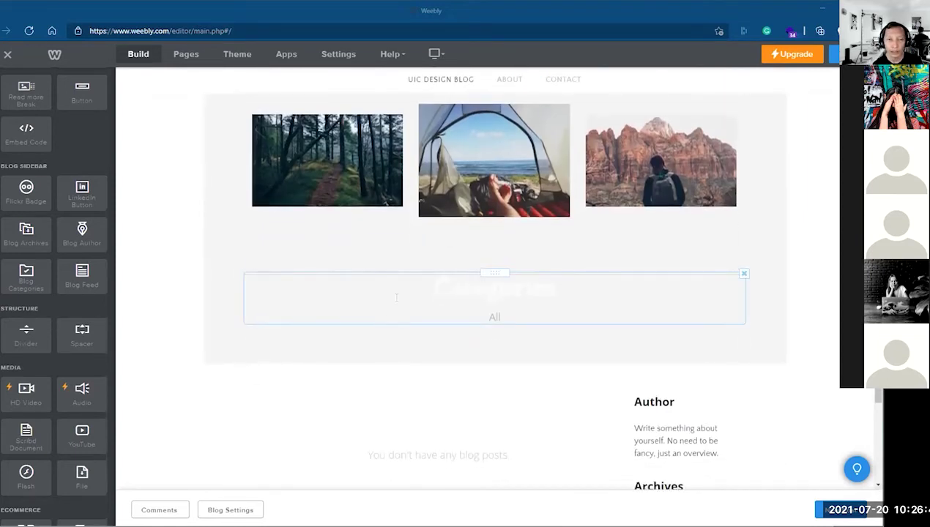
click(321, 291)
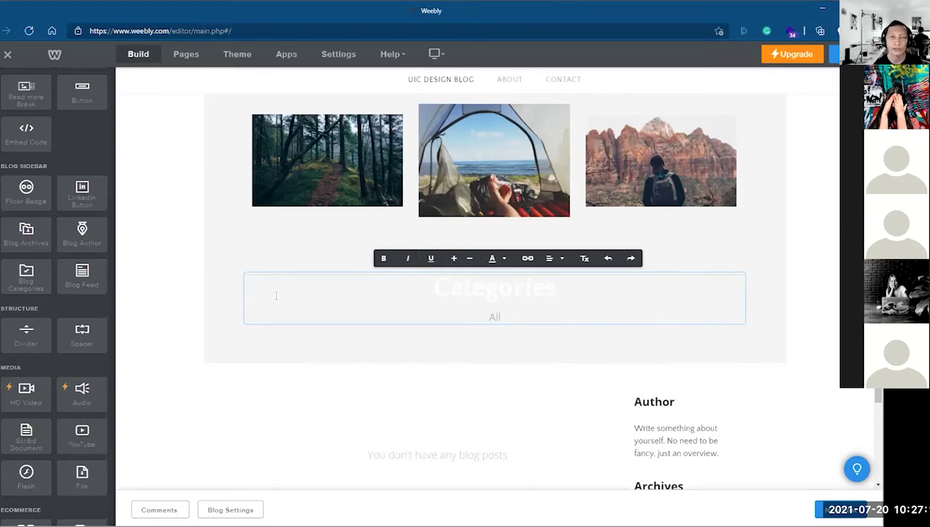
scroll(161, 346, up, 3)
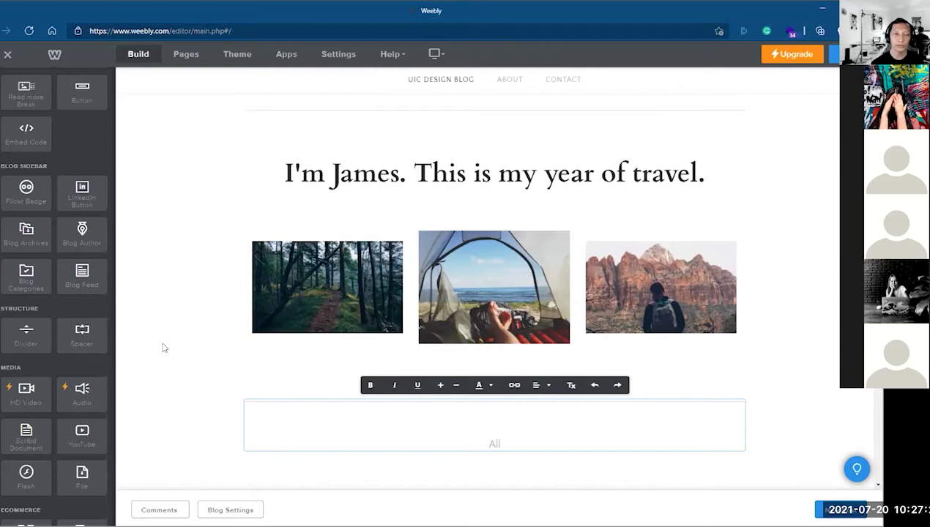
scroll(164, 348, down, 3)
scroll(164, 347, up, 4)
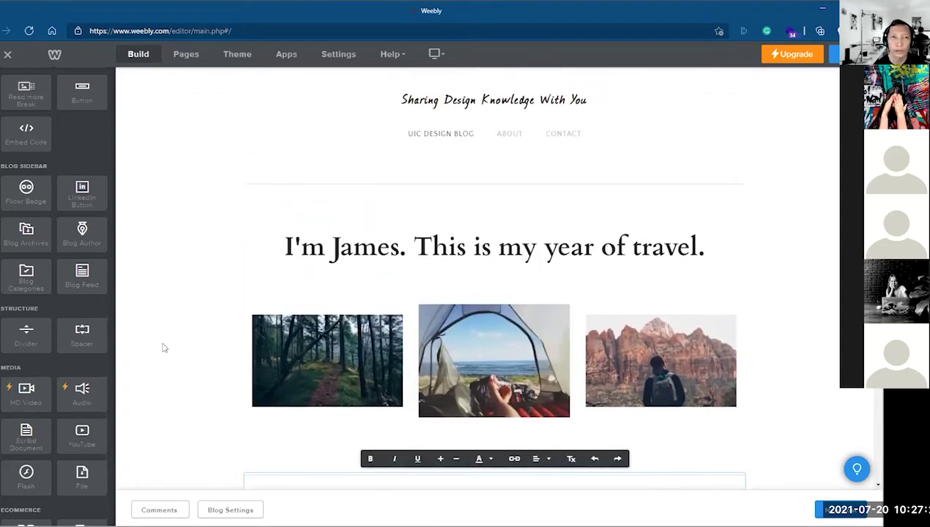
scroll(164, 348, down, 2)
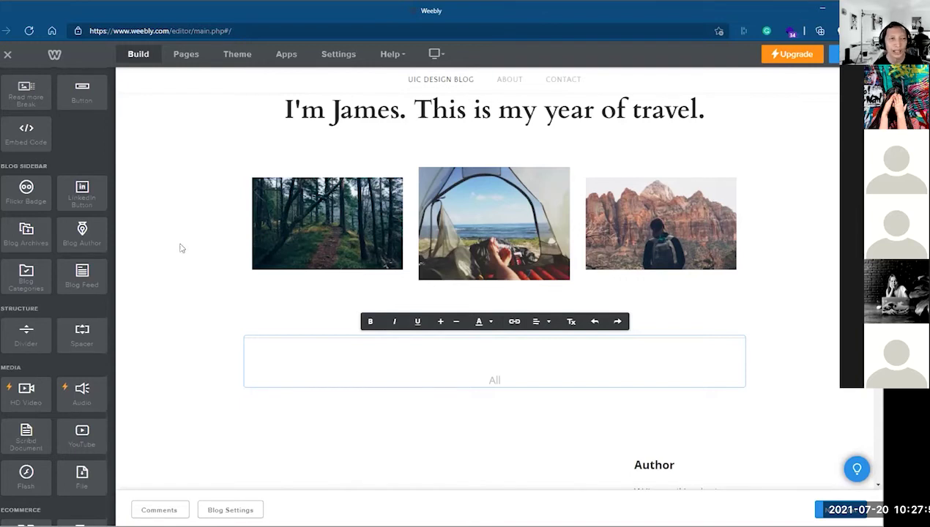
scroll(181, 248, up, 2)
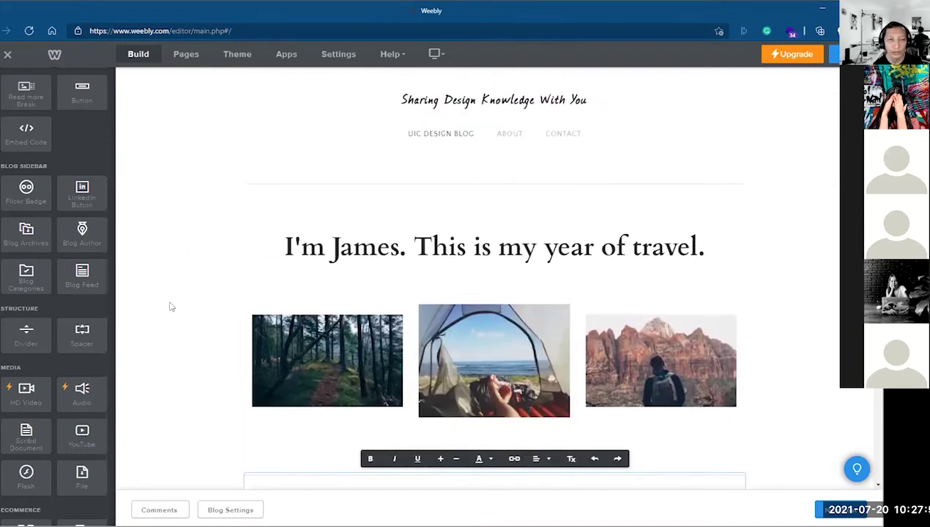
scroll(170, 307, down, 2)
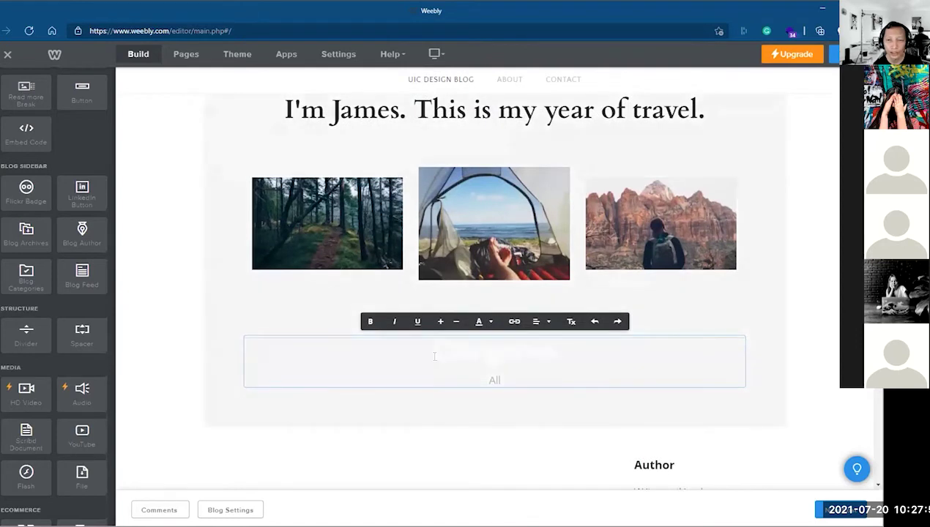
scroll(146, 299, up, 2)
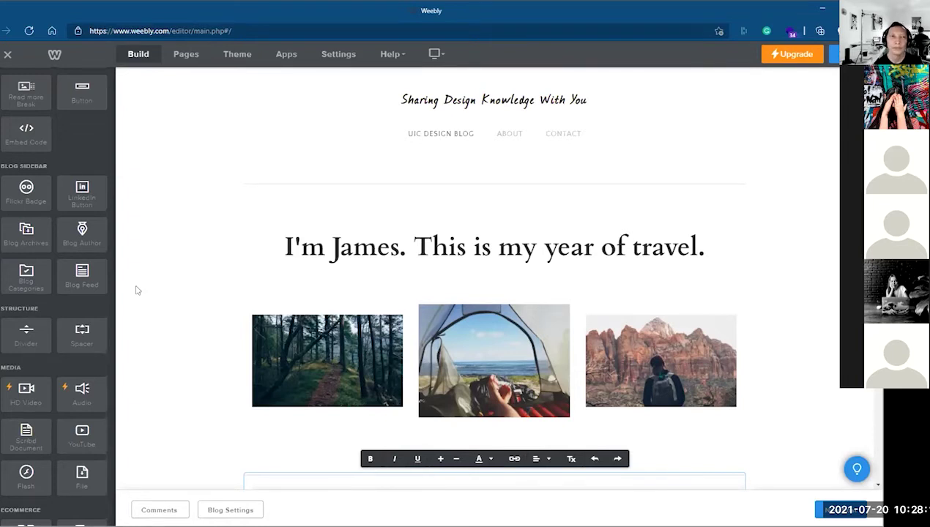
Step: Browse the Blog themes in the theme gallery and apply the Unbound - Unite theme to the site
click(236, 58)
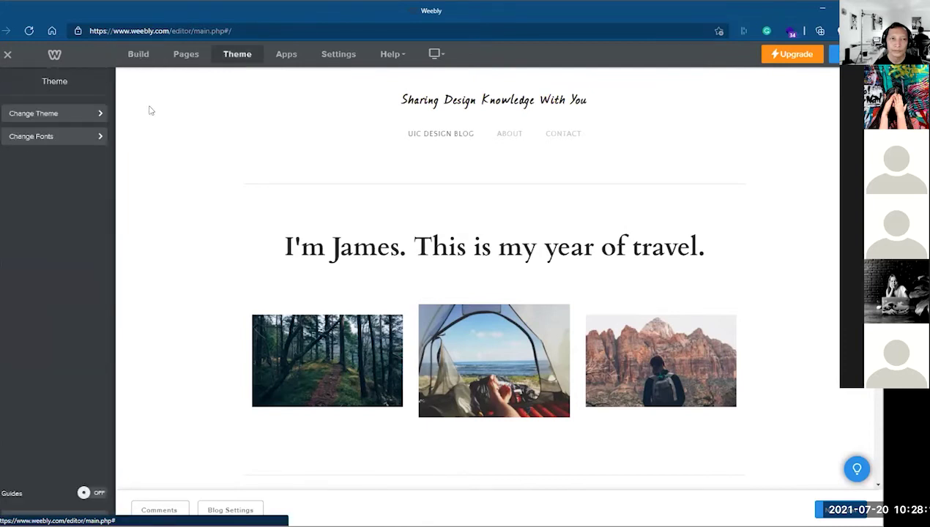
click(100, 115)
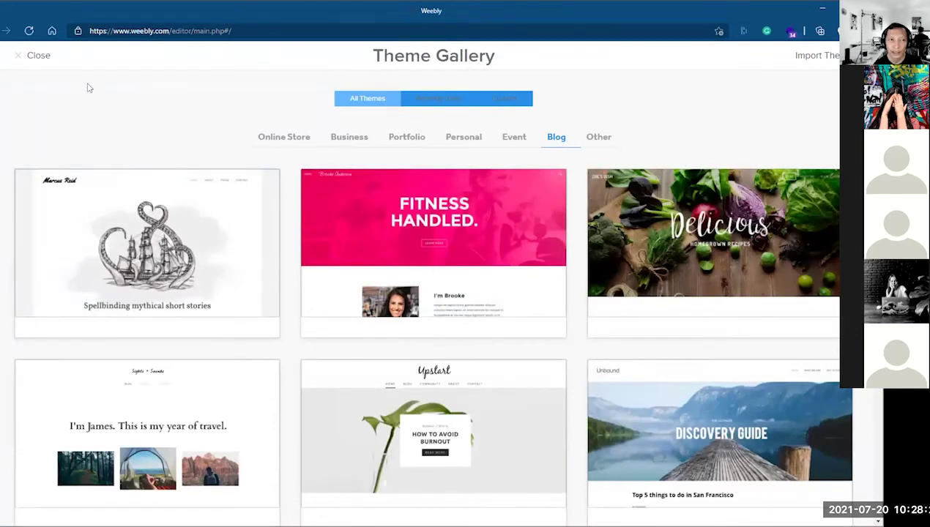
scroll(495, 292, down, 4)
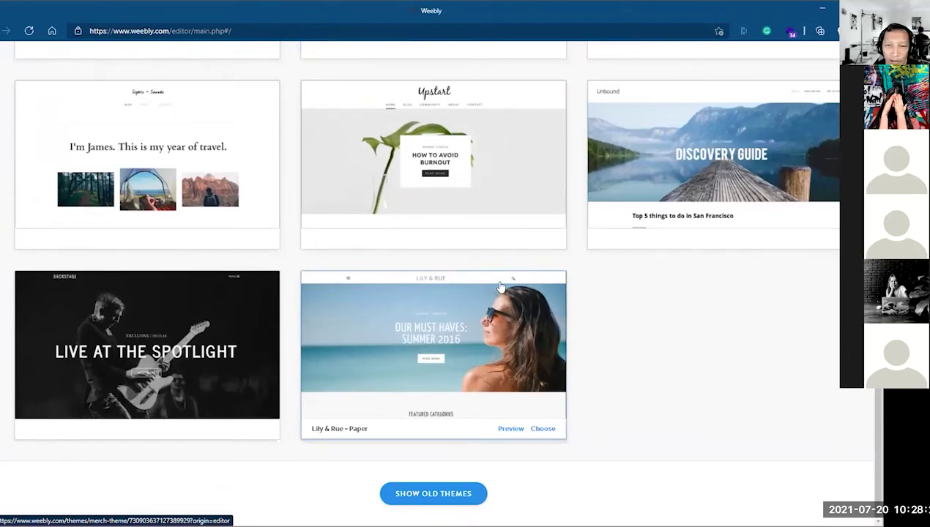
scroll(431, 326, up, 1)
scroll(432, 327, up, 2)
scroll(327, 180, down, 3)
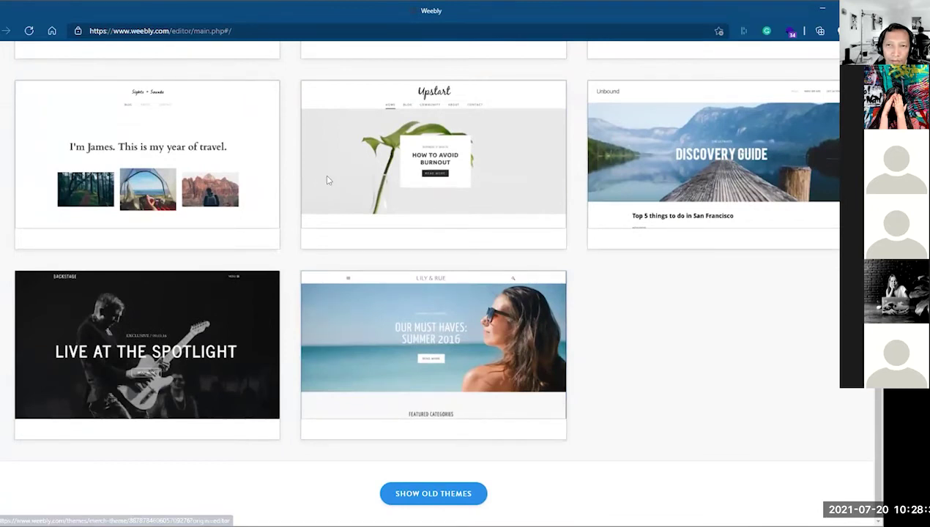
click(626, 136)
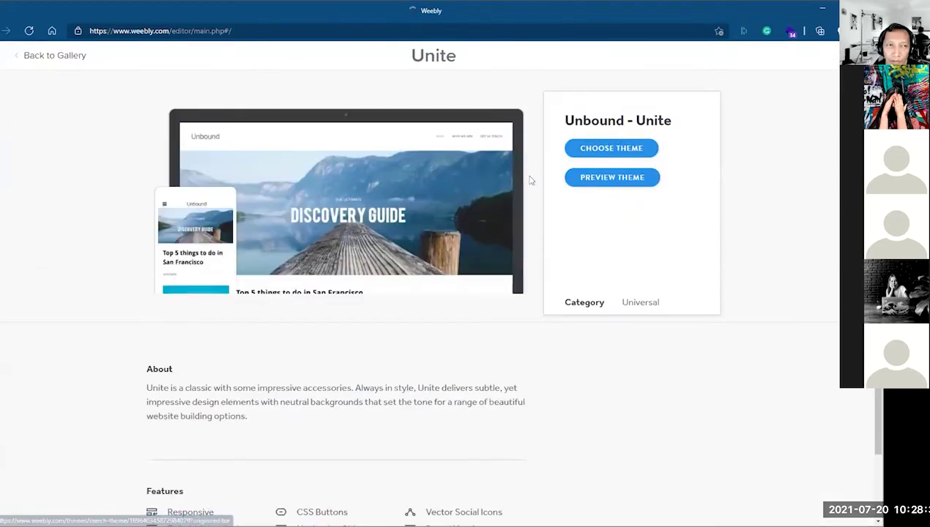
click(612, 148)
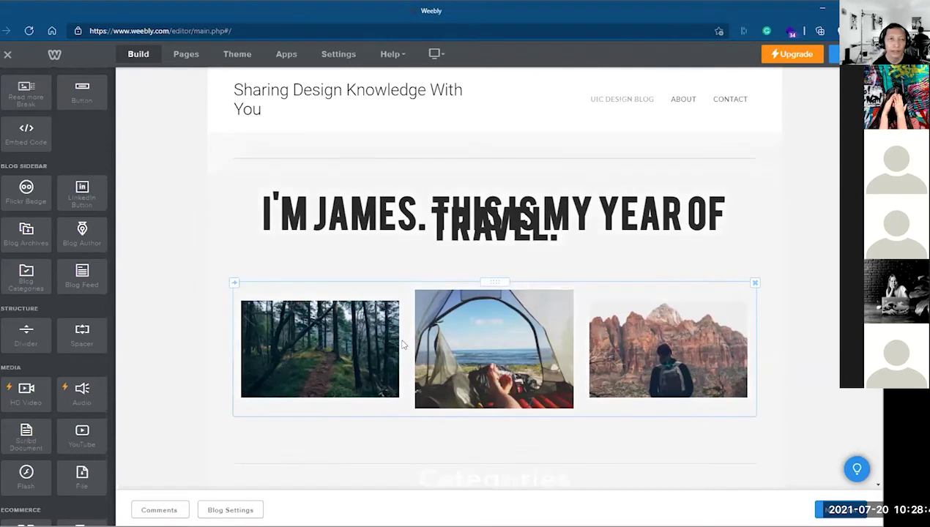
Step: Switch to the Wix ADI editor and look over the sections of the NUPRATADESIGN Home page
mouse_move(4, 278)
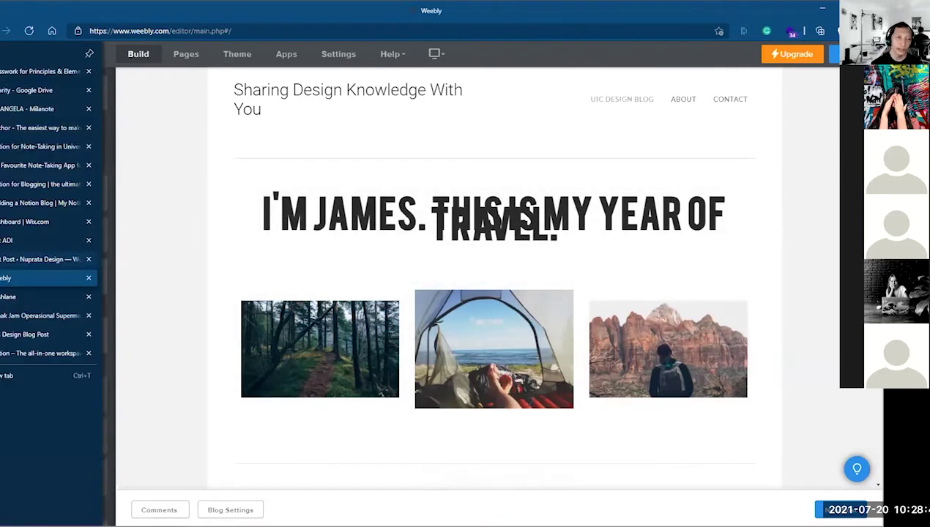
click(29, 240)
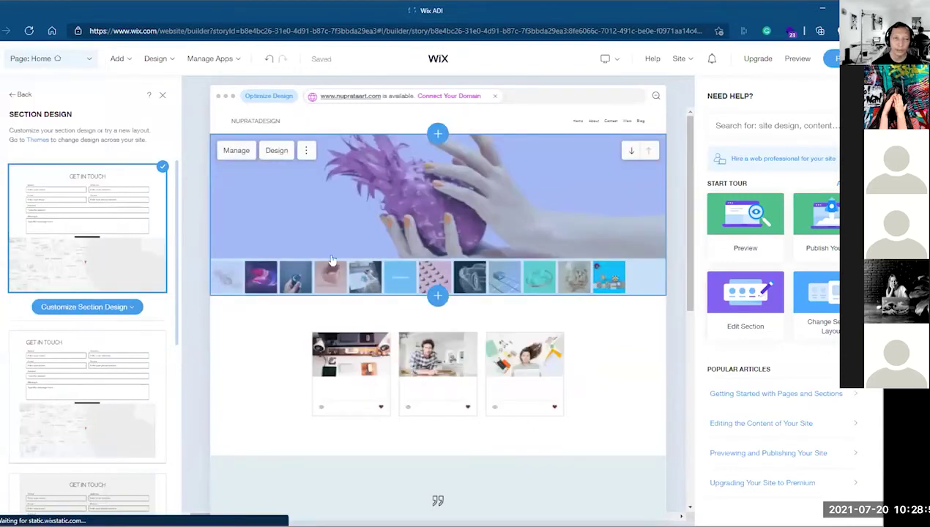
scroll(516, 472, down, 5)
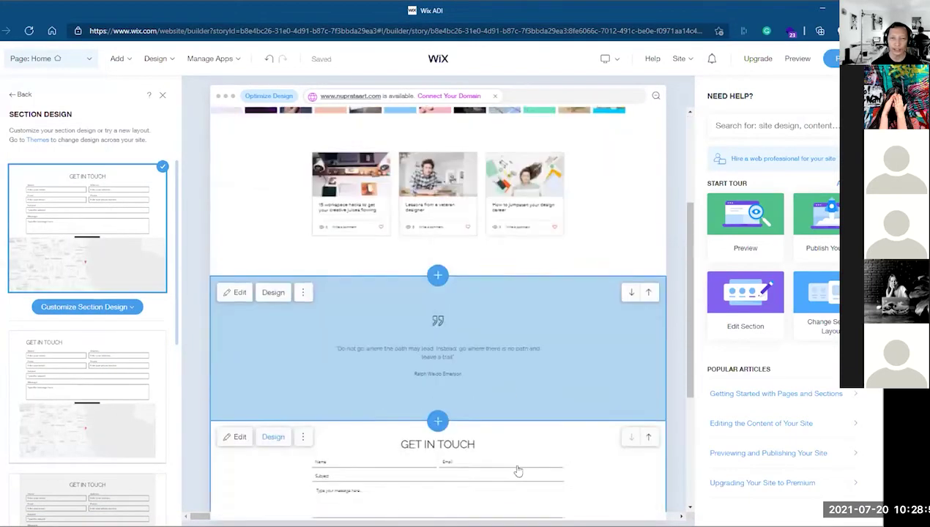
scroll(516, 475, up, 5)
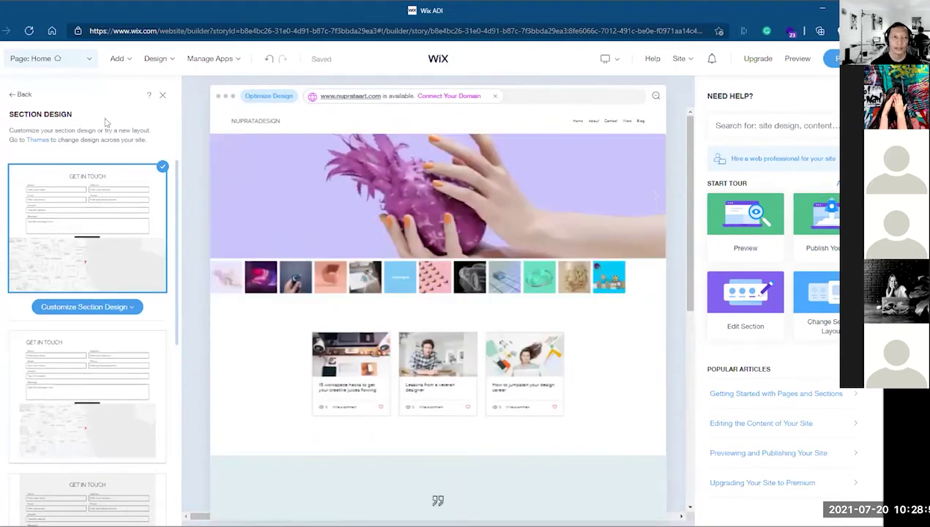
Step: Leave the Contact section's design and examine the editor's options for adding content, managing pages and changing the design
click(22, 94)
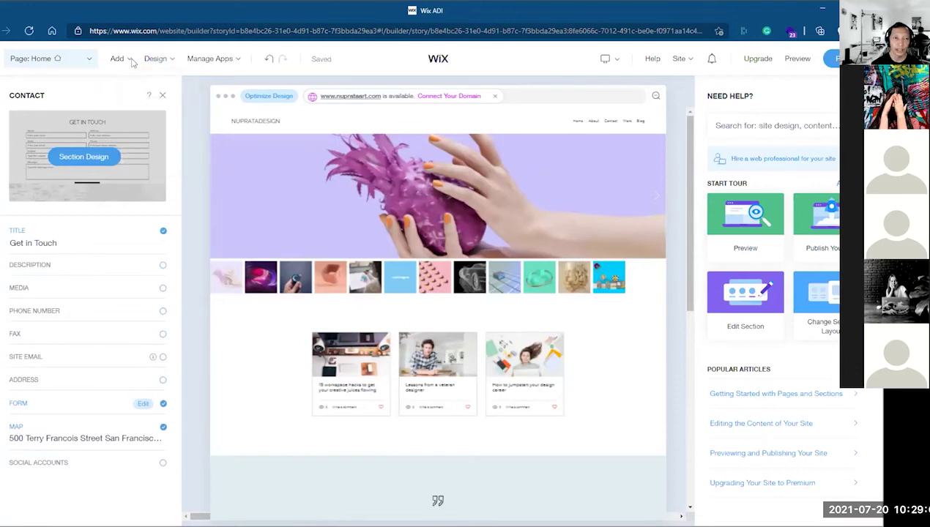
mouse_move(129, 64)
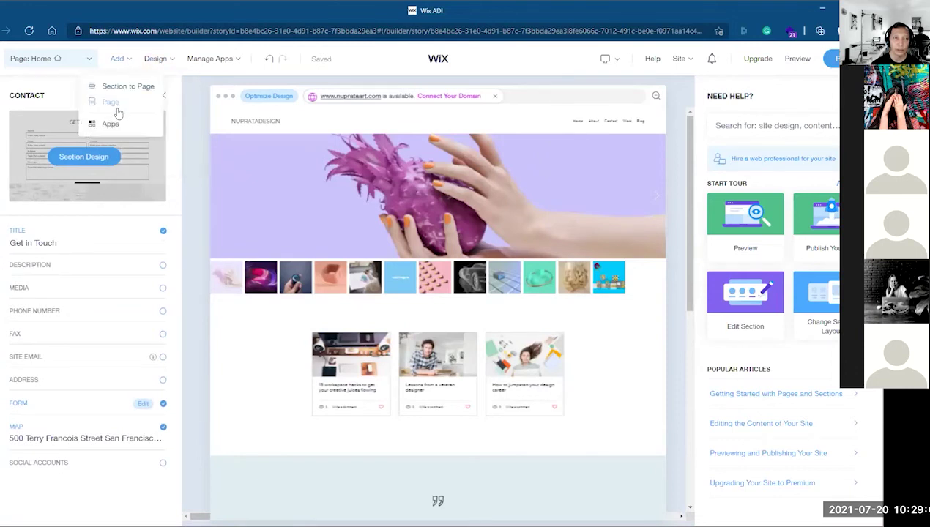
click(91, 61)
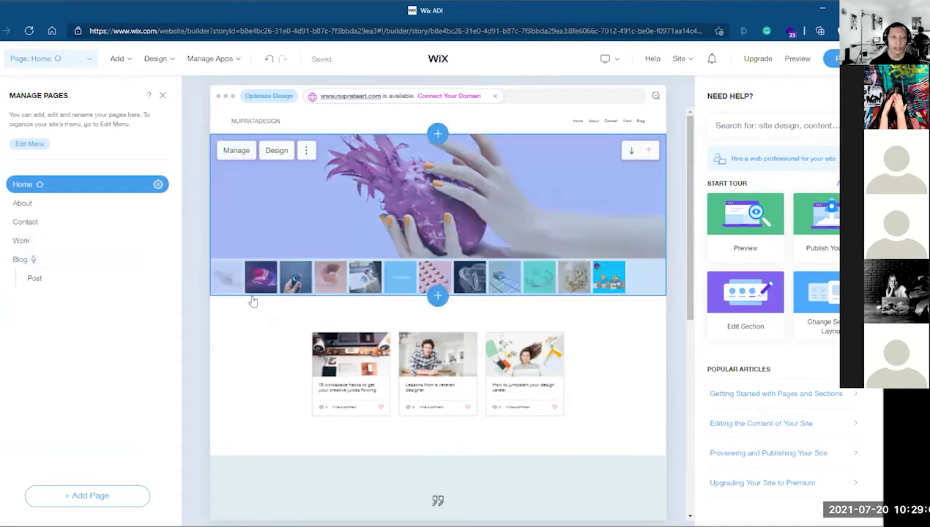
mouse_move(156, 58)
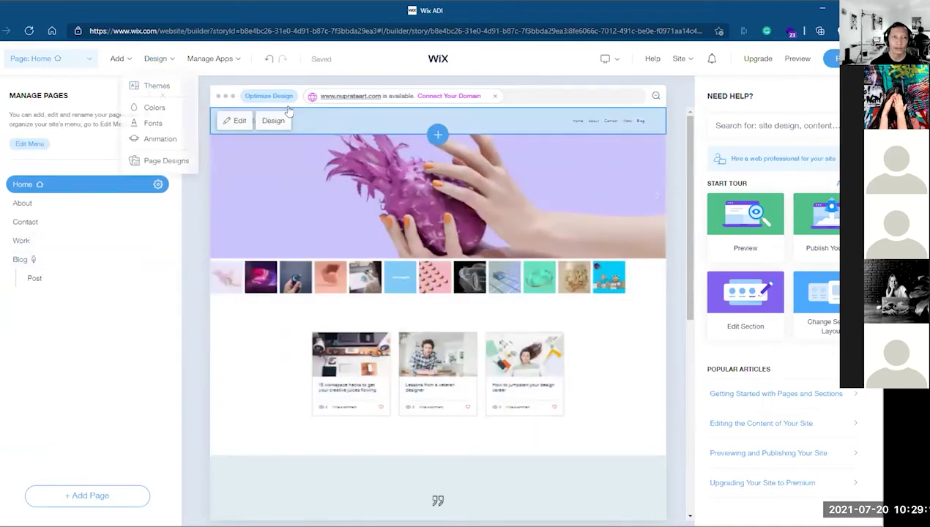
click(162, 95)
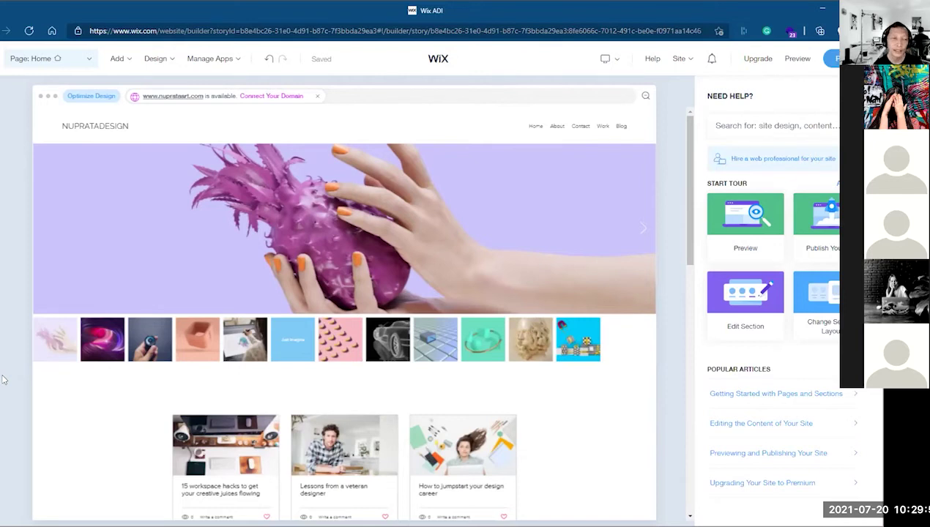
Step: Switch to the Notion website and its published UIC Design Blog Post page, and look over the Term of Study board
mouse_move(2, 379)
click(46, 352)
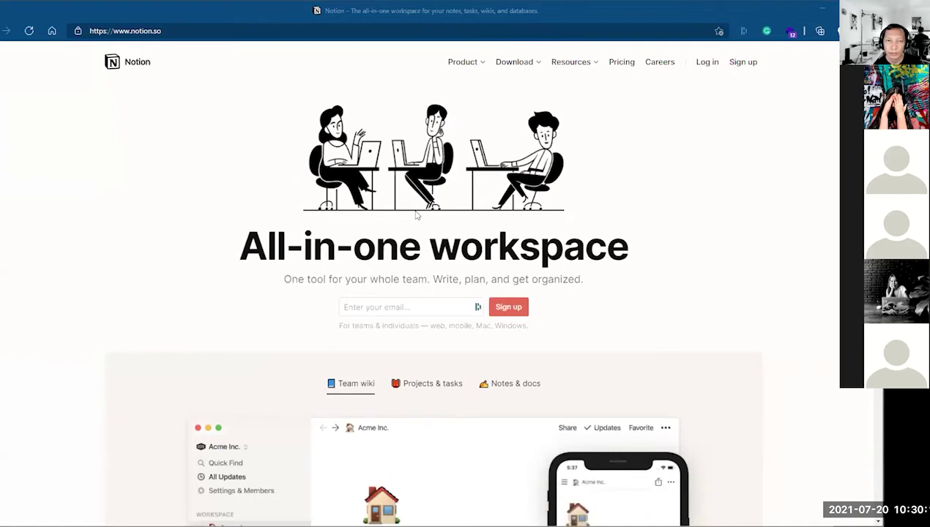
key(ctrl+Tab)
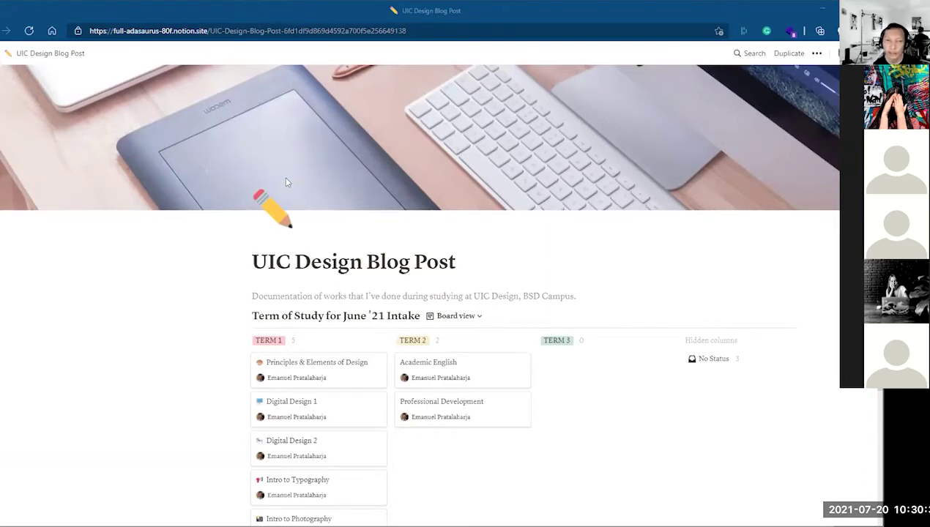
scroll(286, 182, down, 1)
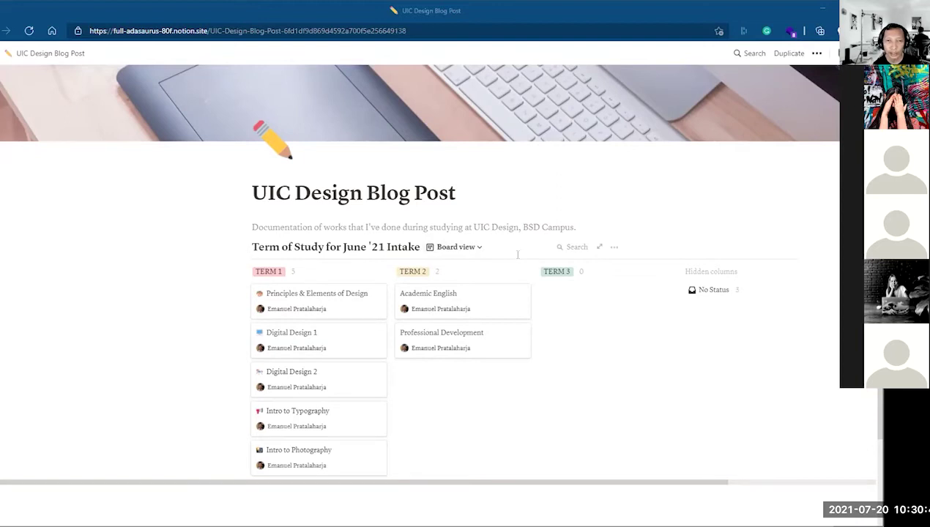
scroll(352, 209, down, 1)
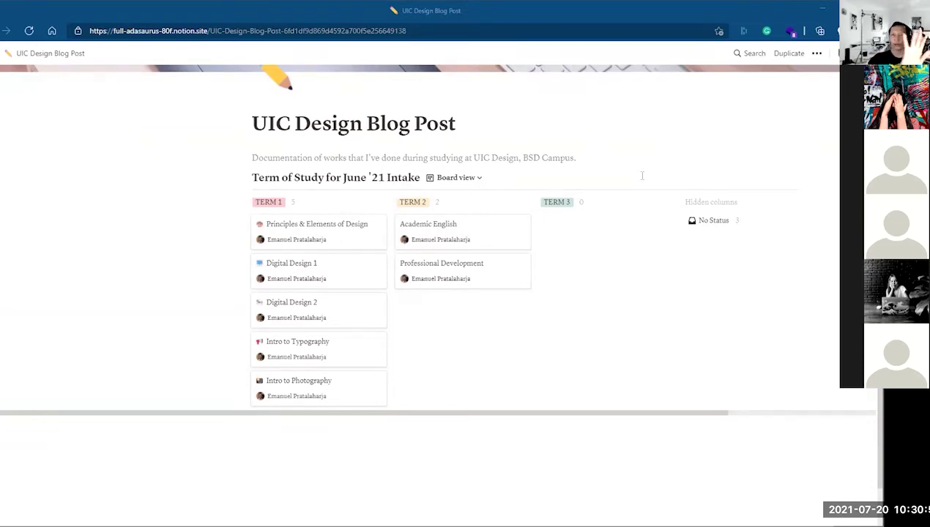
click(305, 236)
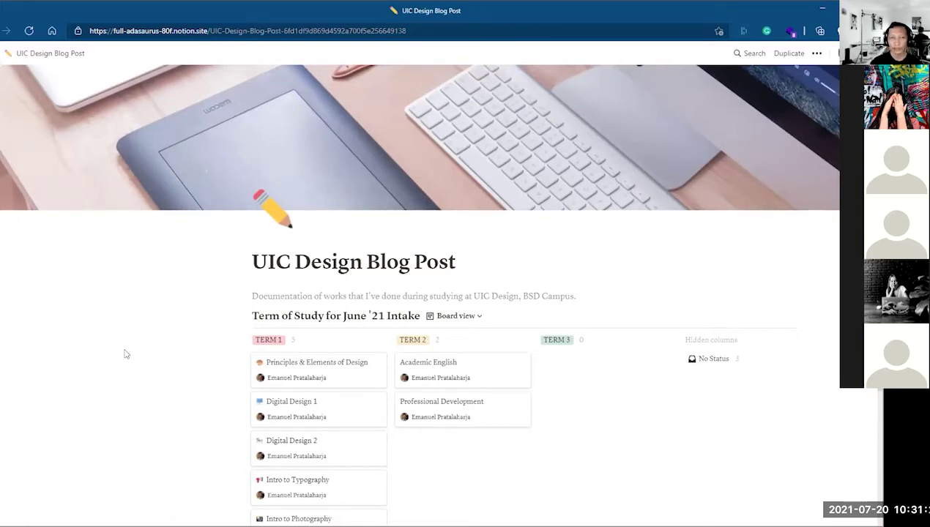
scroll(125, 354, down, 2)
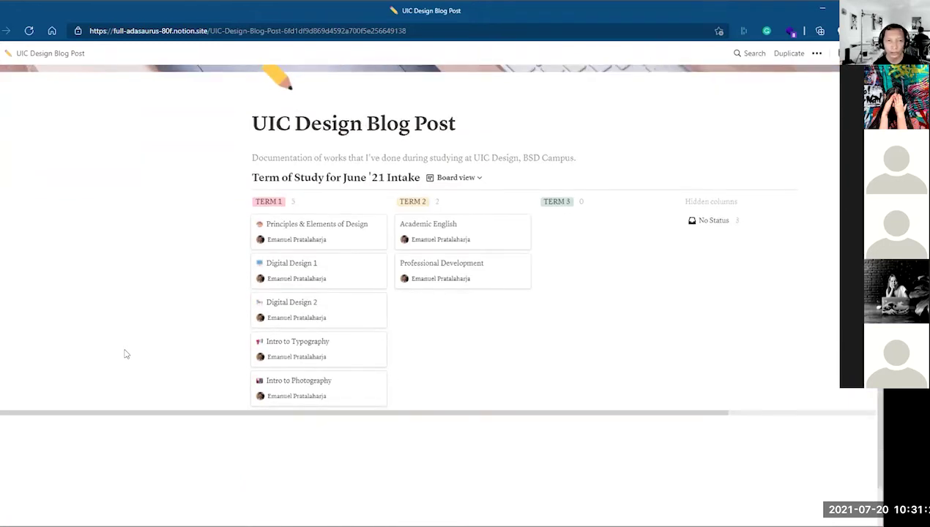
scroll(124, 355, up, 1)
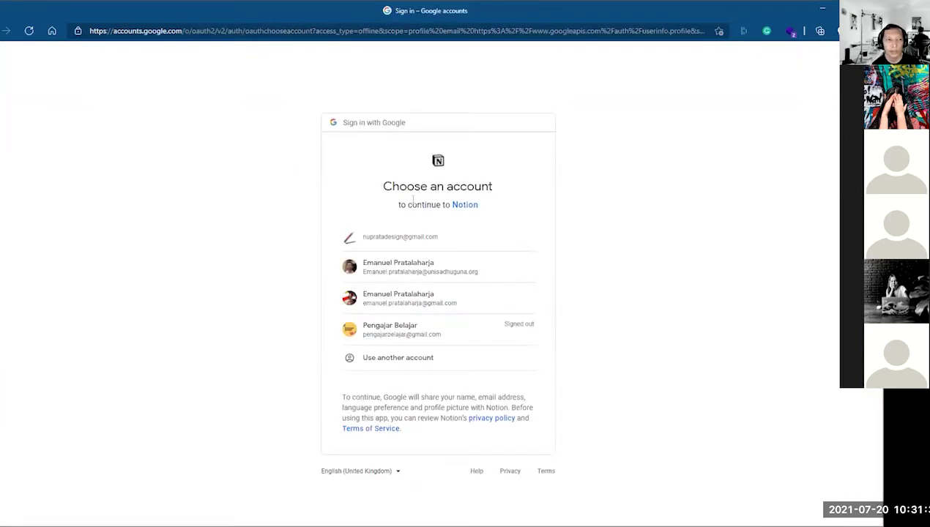
Step: Choose the university Google account to sign in to Notion and allow the site to open the desktop app
click(418, 269)
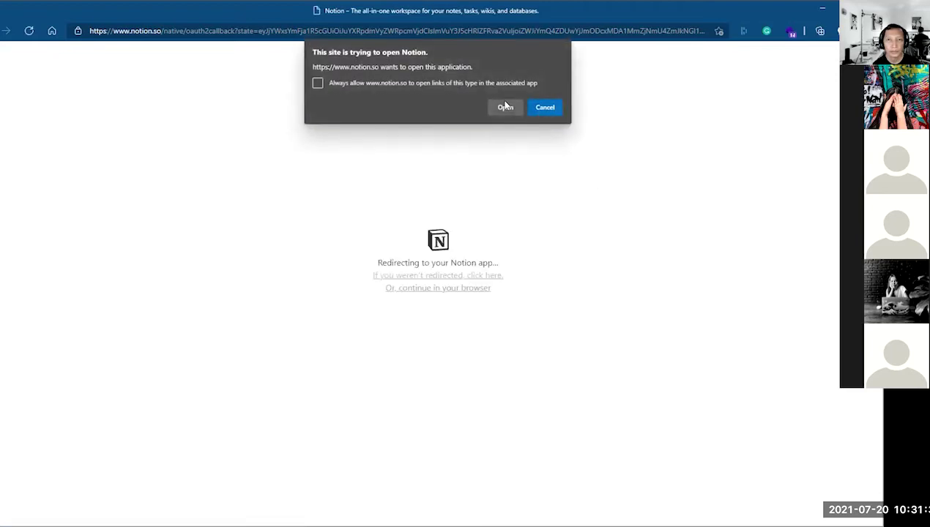
click(505, 106)
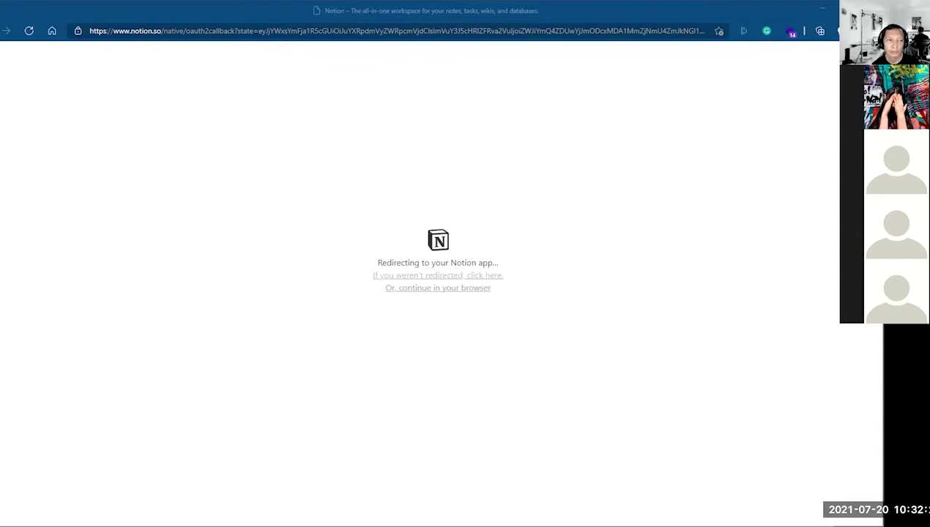
Step: Close the Notion redirect tab, switch to WordPress.com and leave the post editor for the site's My Home dashboard
mouse_move(85, 371)
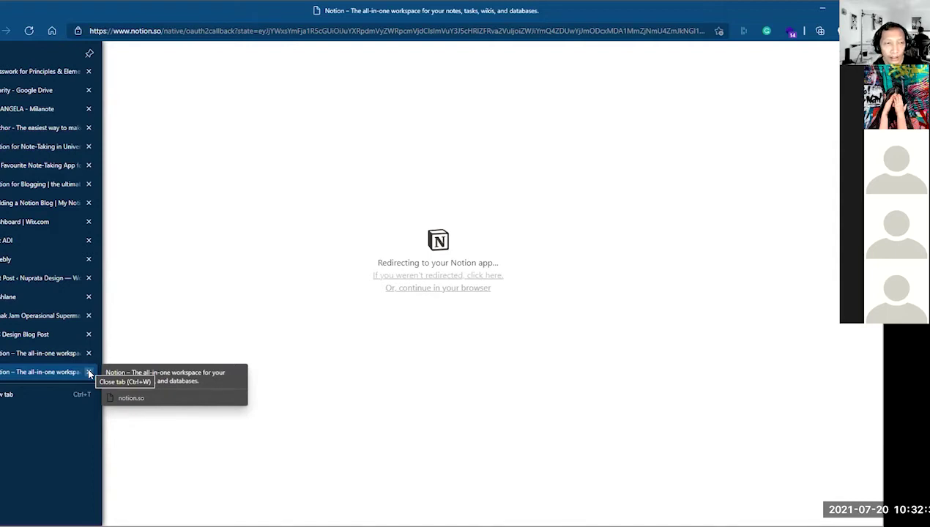
click(89, 374)
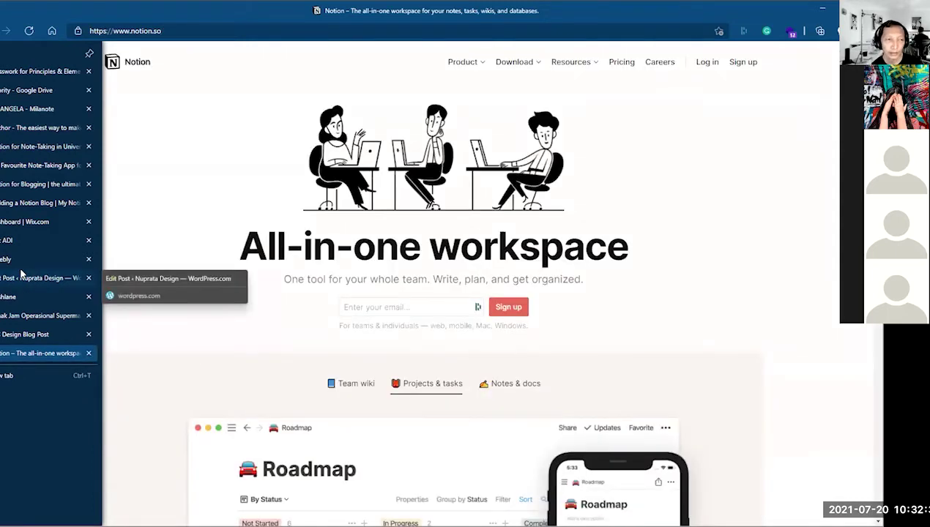
click(12, 280)
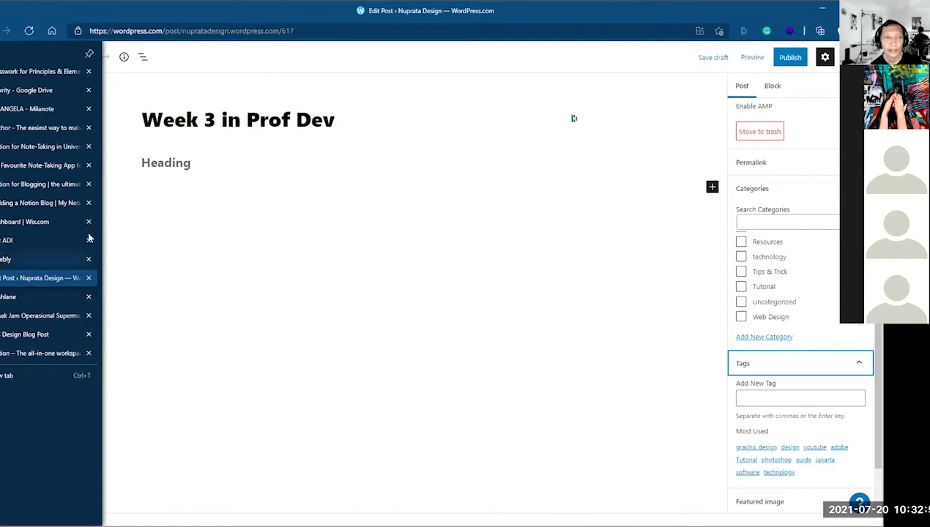
click(22, 53)
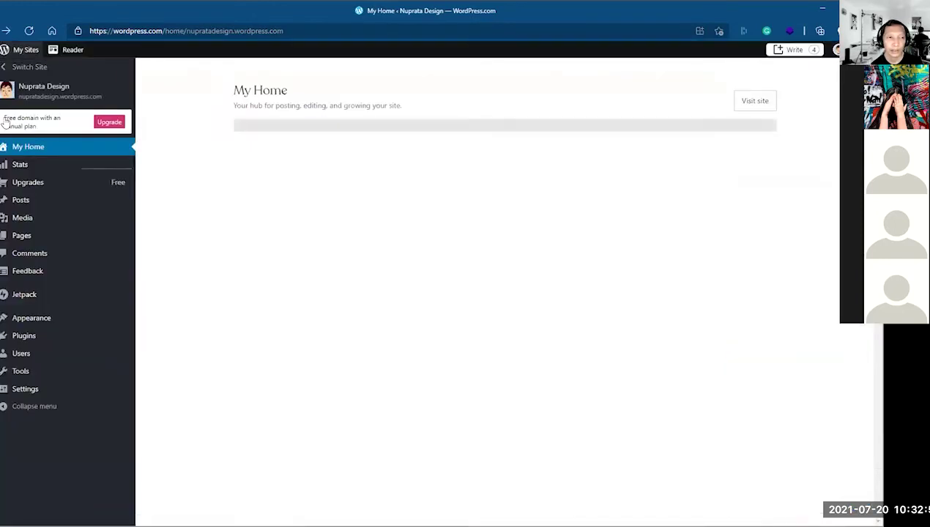
mouse_move(6, 317)
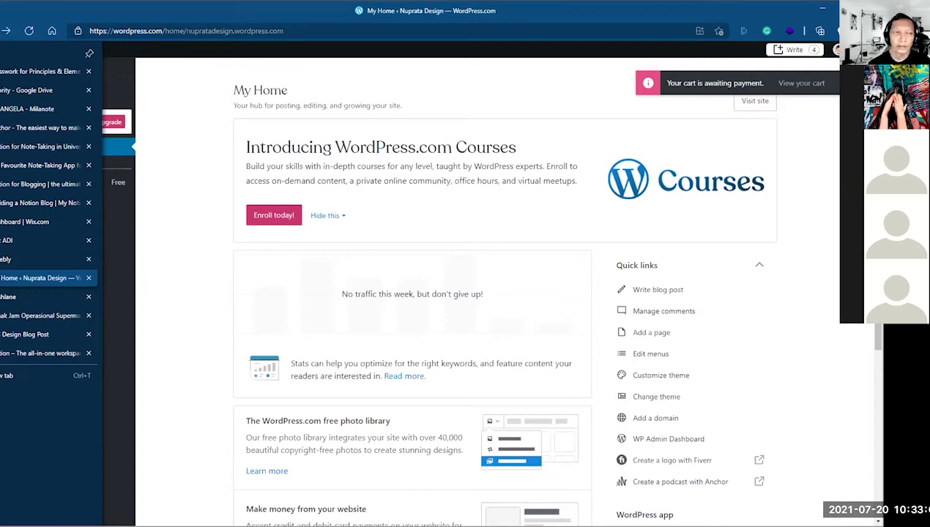
Step: Switch to the Weebly editor and move its browser tab directly below the Wix dashboard tab
click(26, 222)
click(23, 260)
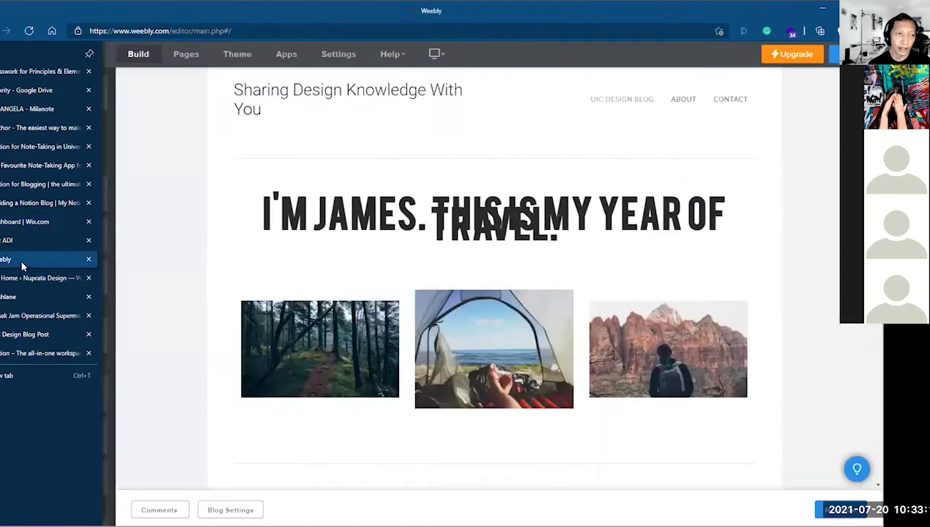
drag(20, 261, 20, 241)
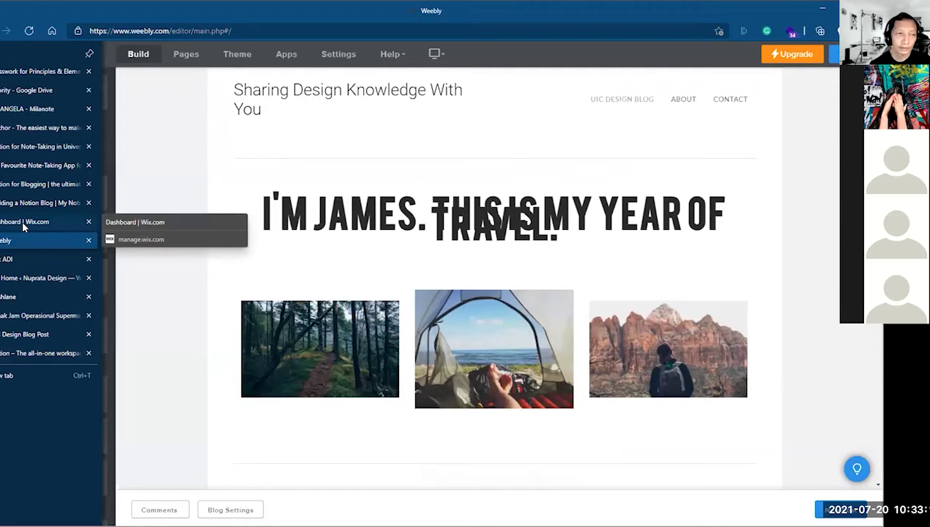
Step: Compare the Nupratadesign Wix dashboard with the Weebly editor page, ending on the WordPress.com tab
click(22, 222)
click(21, 240)
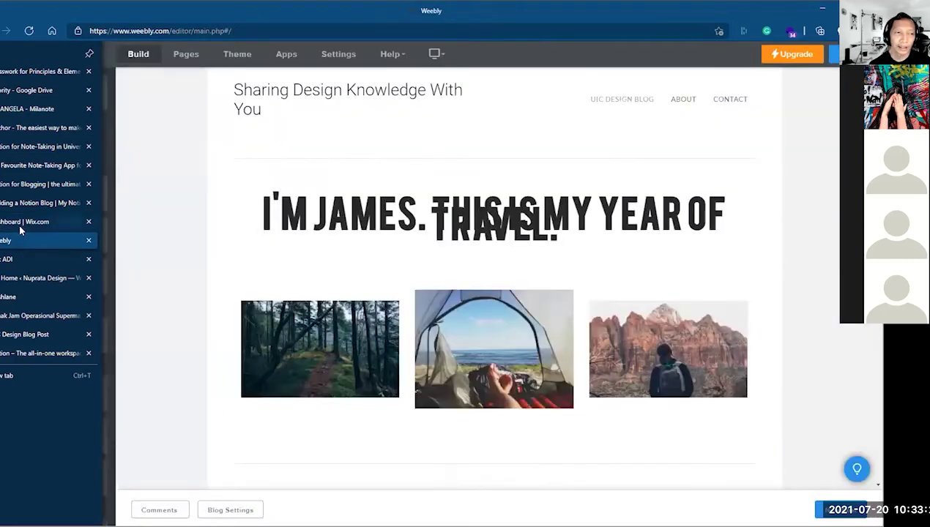
click(21, 229)
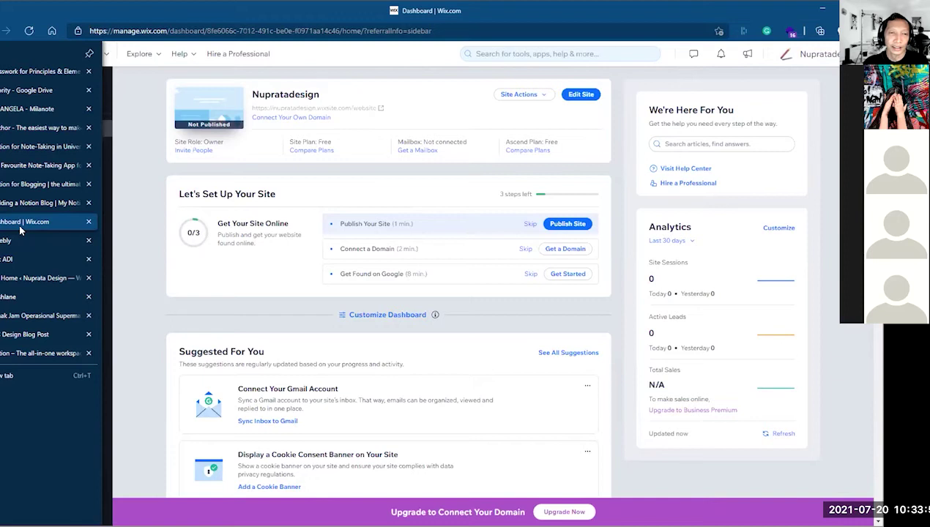
click(18, 242)
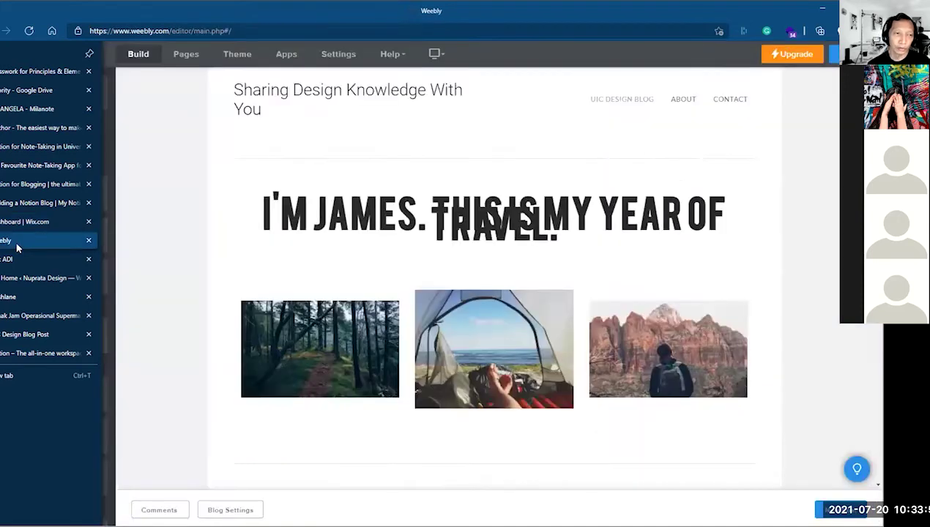
click(24, 221)
click(24, 236)
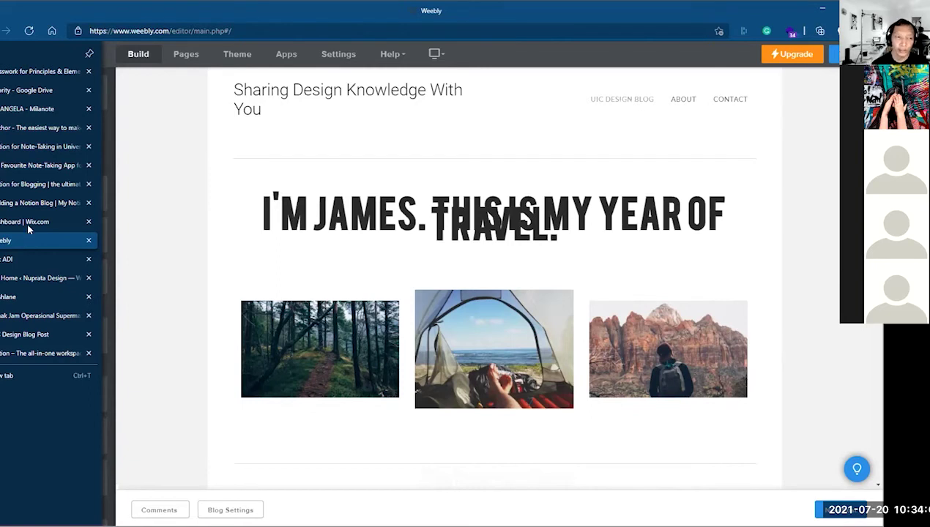
click(29, 224)
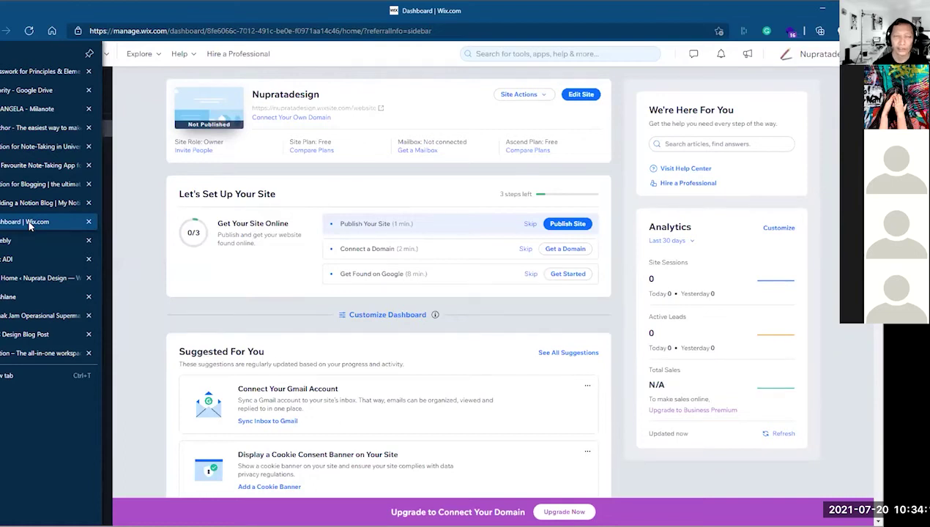
click(26, 239)
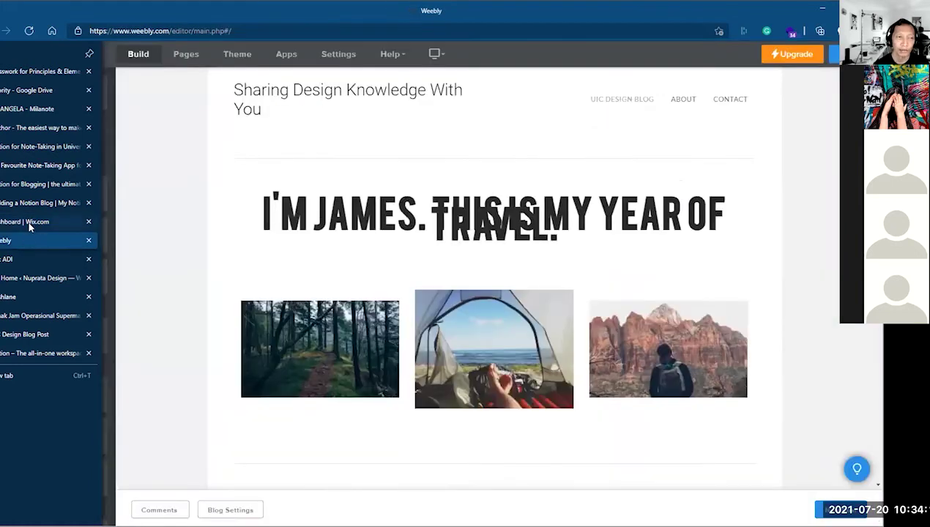
click(29, 224)
click(28, 235)
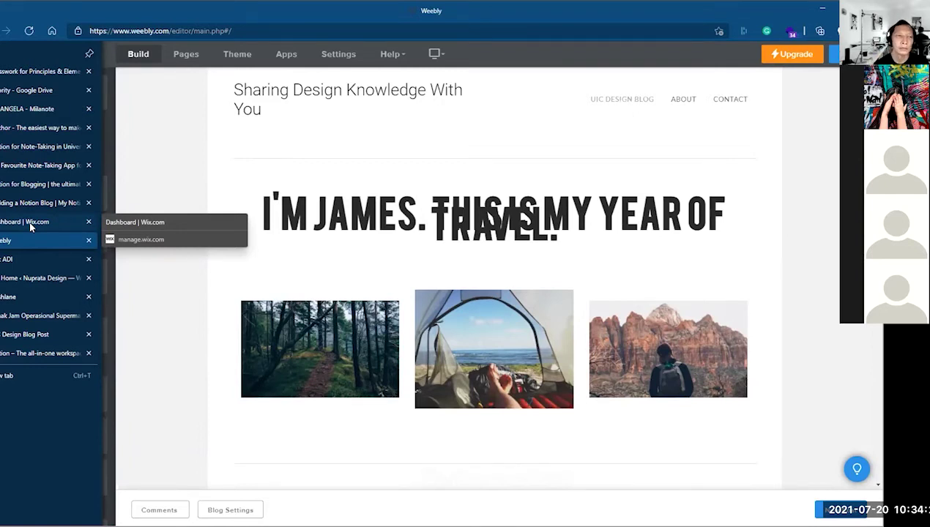
click(28, 278)
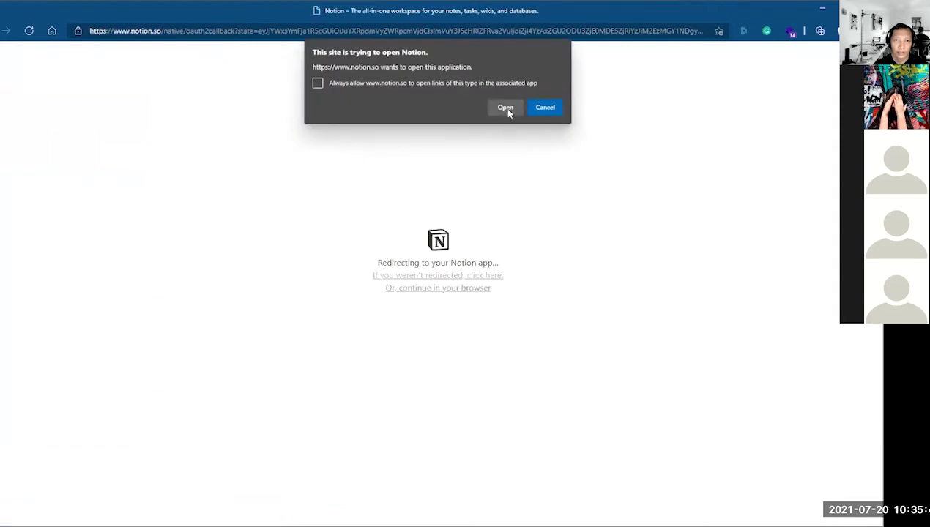
Step: Allow the Notion site to open the desktop app and collapse the list of shared pages
click(504, 107)
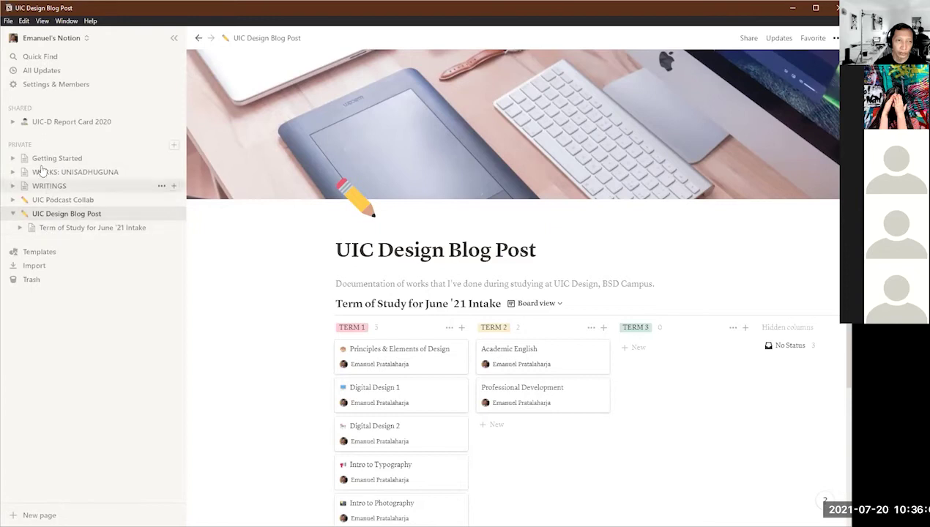
click(24, 112)
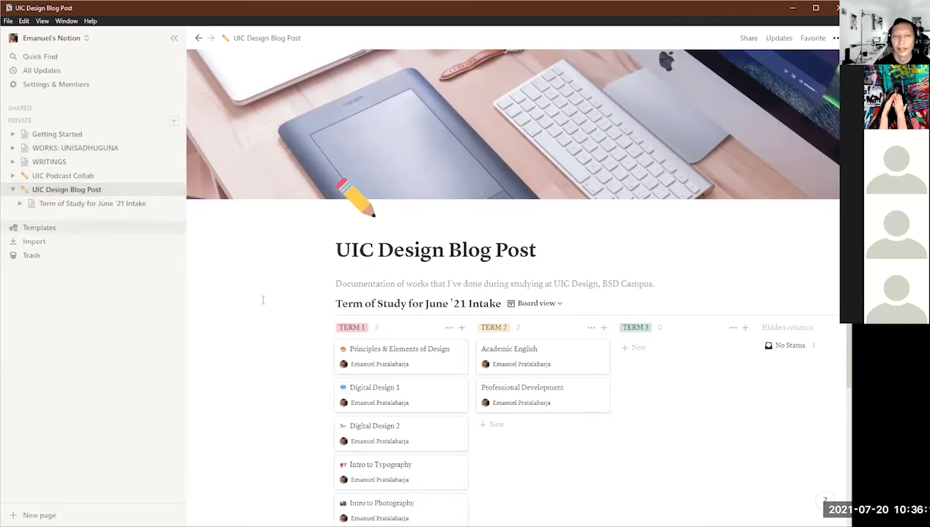
Step: Add a new untitled page to the private pages in Notion
scroll(282, 307, down, 4)
scroll(282, 307, up, 1)
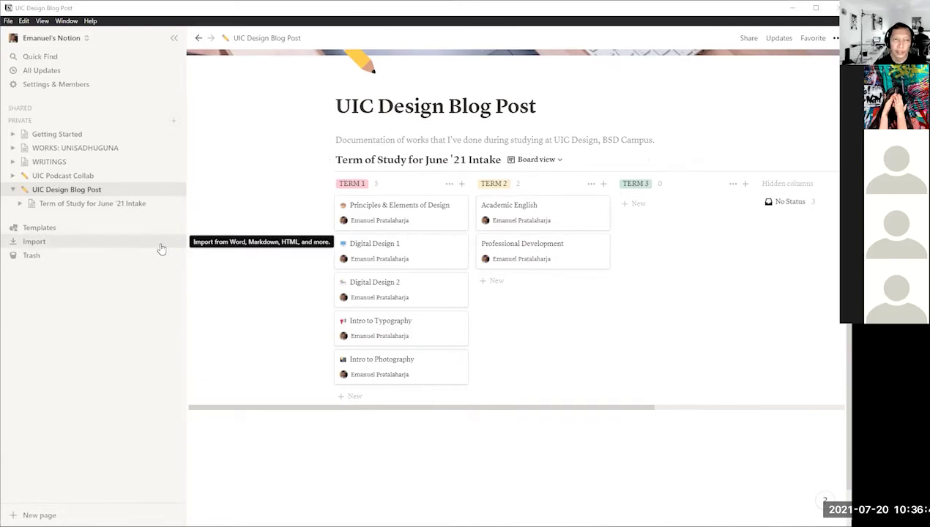
scroll(226, 135, up, 3)
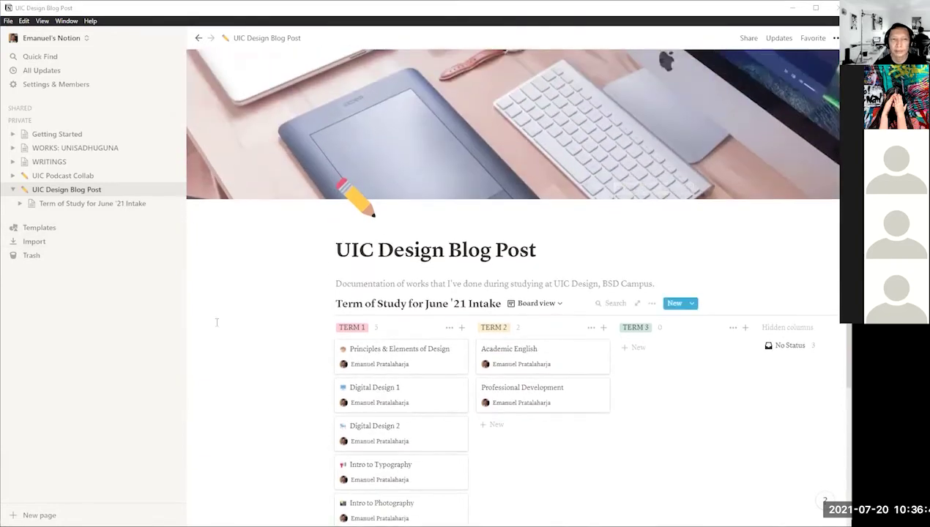
scroll(211, 276, down, 1)
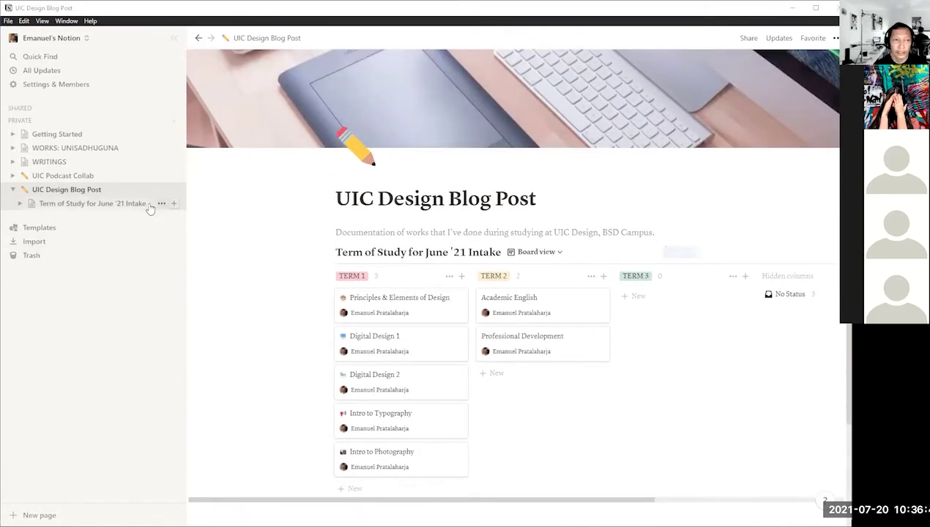
click(174, 121)
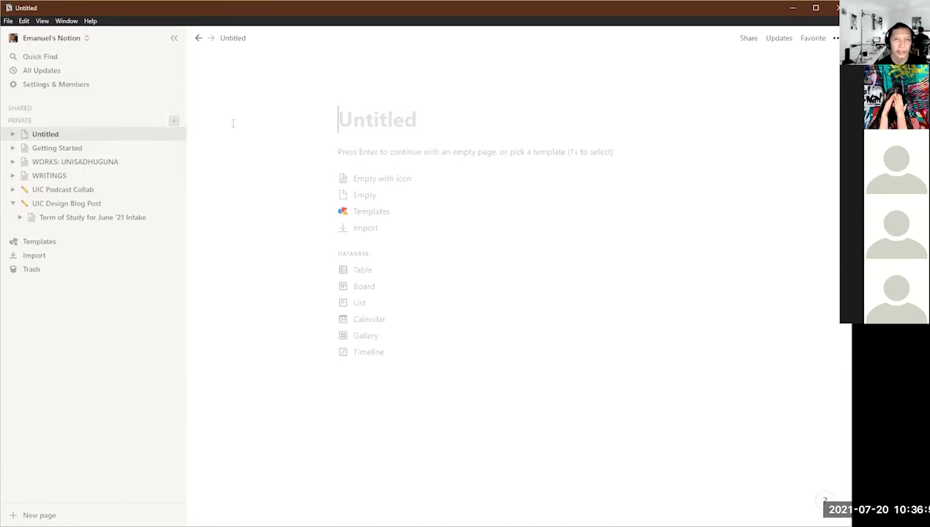
mouse_move(372, 99)
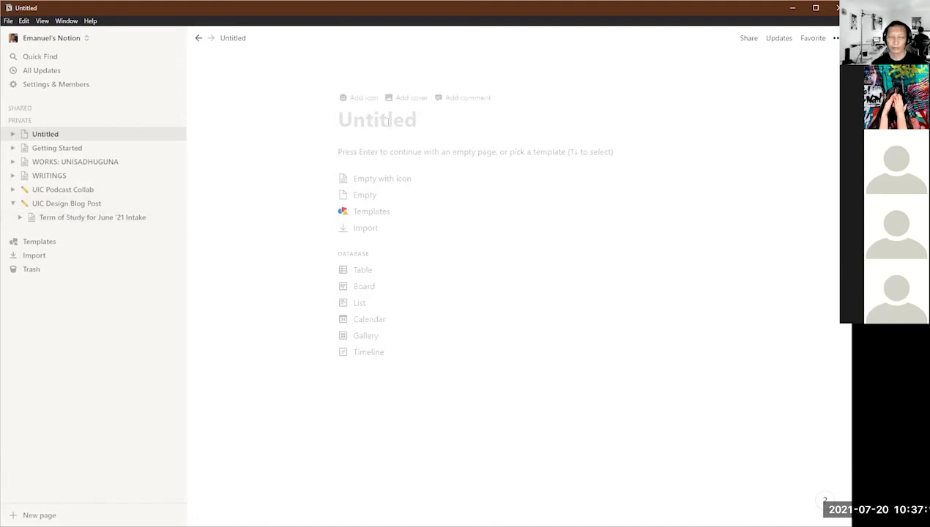
Step: Return to the UIC Design Blog Post page and look over its Principles & Elements of Design and Digital Design 1 cards
click(44, 205)
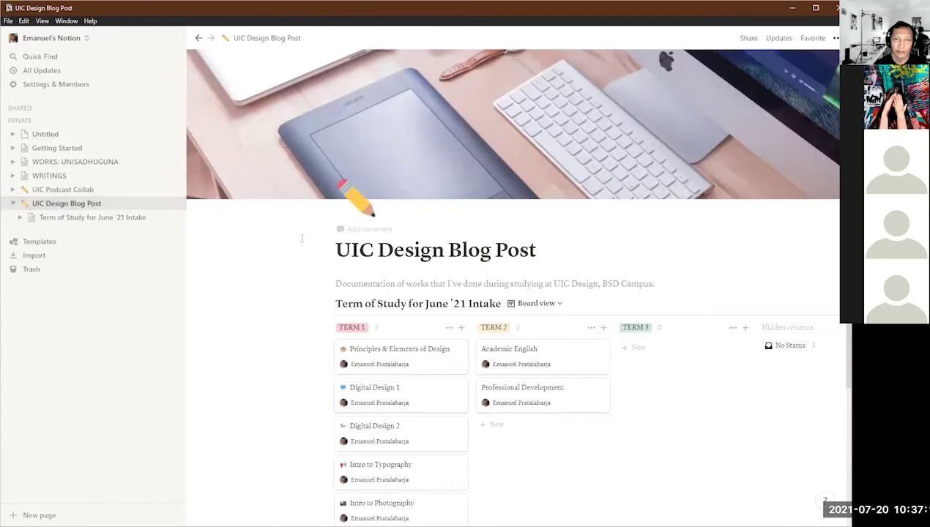
scroll(301, 238, down, 1)
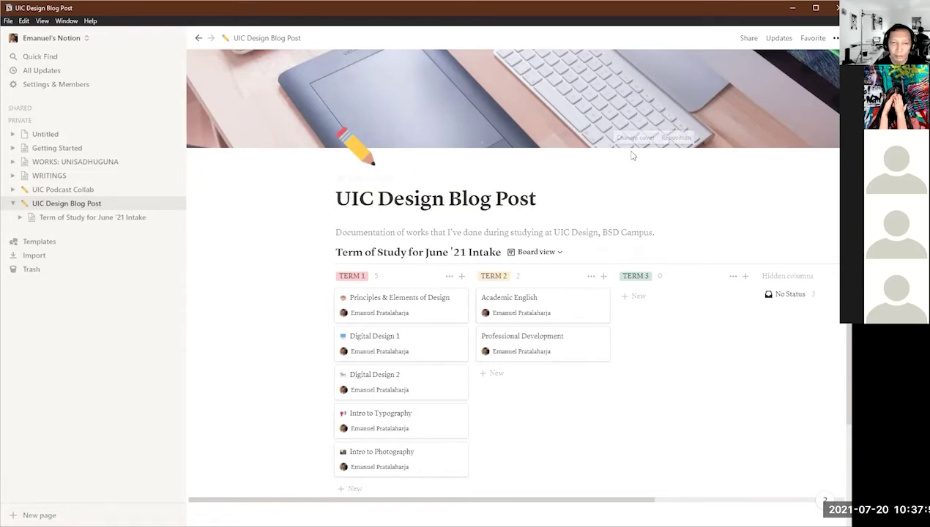
click(385, 306)
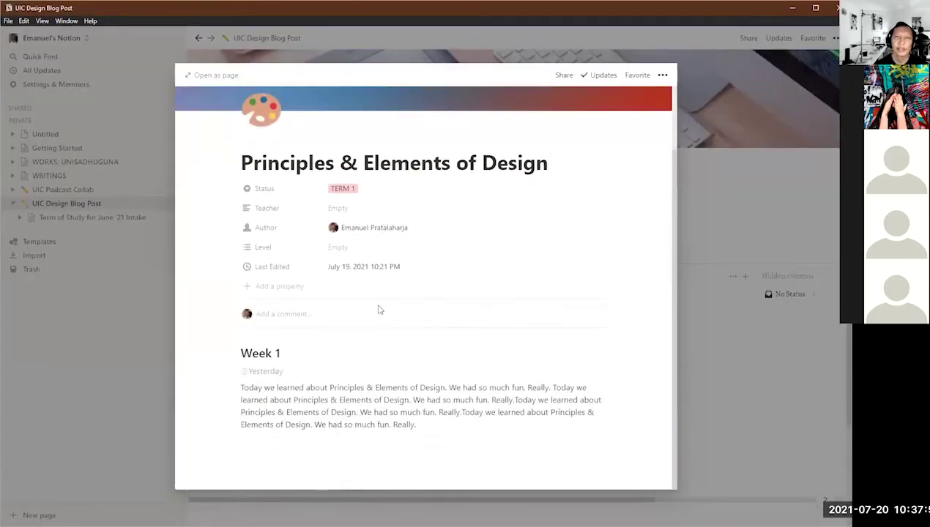
click(162, 349)
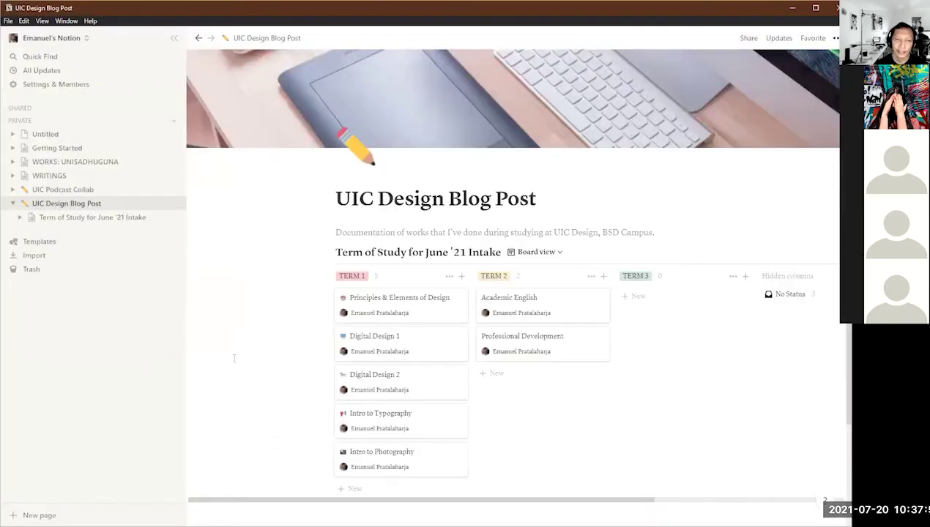
click(395, 352)
scroll(273, 337, down, 3)
scroll(272, 336, down, 2)
scroll(271, 339, up, 5)
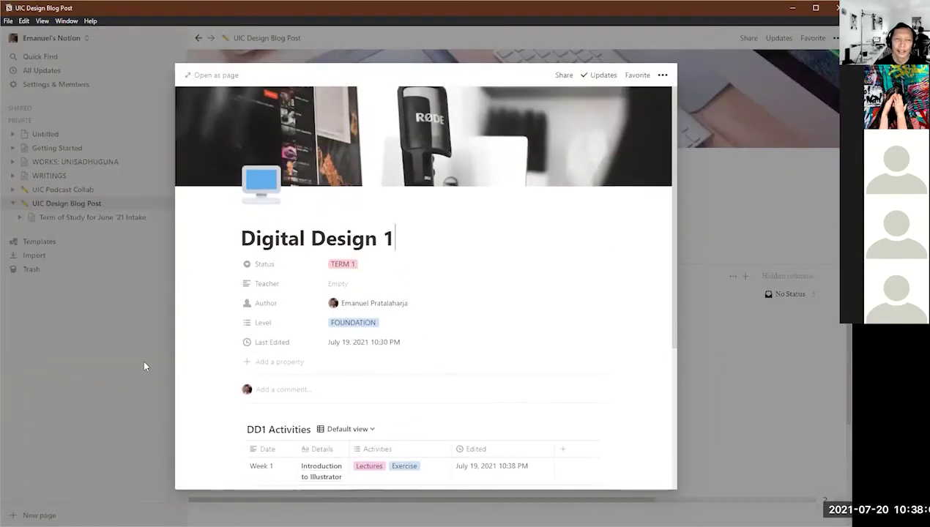
click(144, 366)
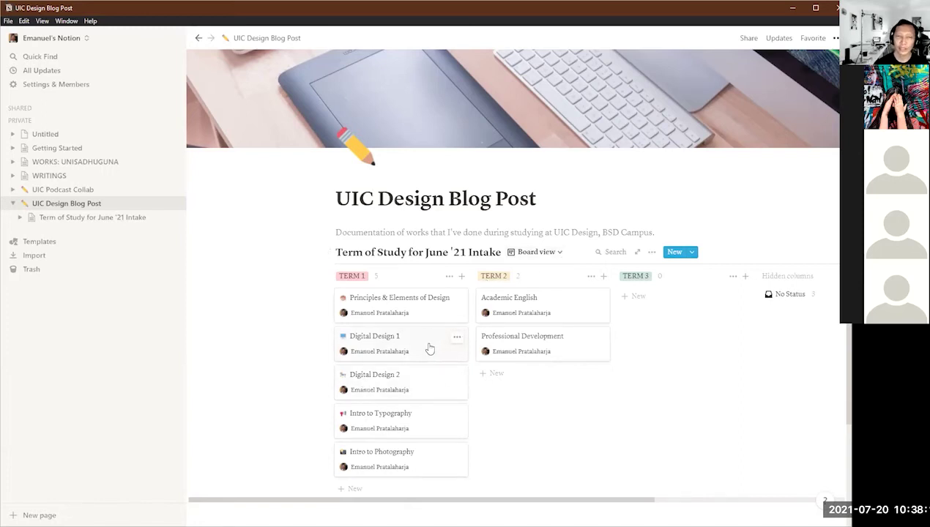
Step: Open the untitled private page and title it "UIC Design Blog"
click(109, 135)
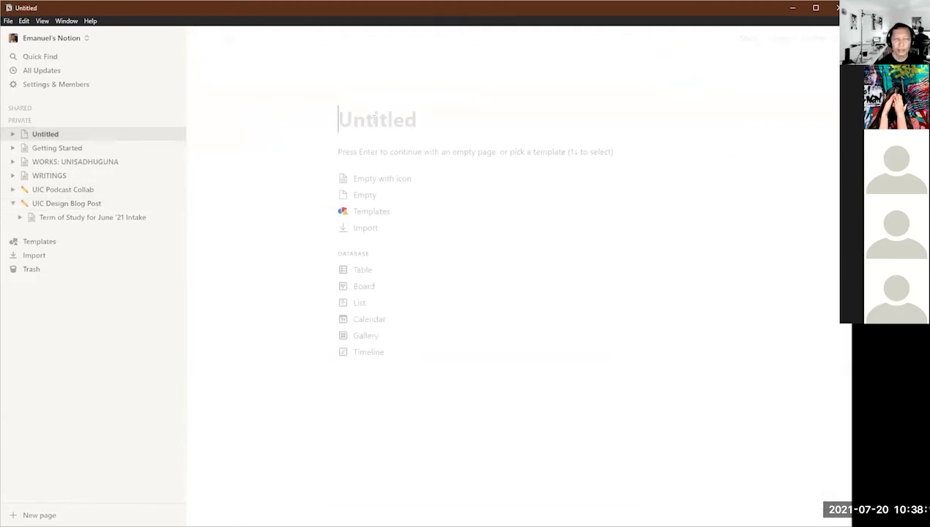
text(UIC )
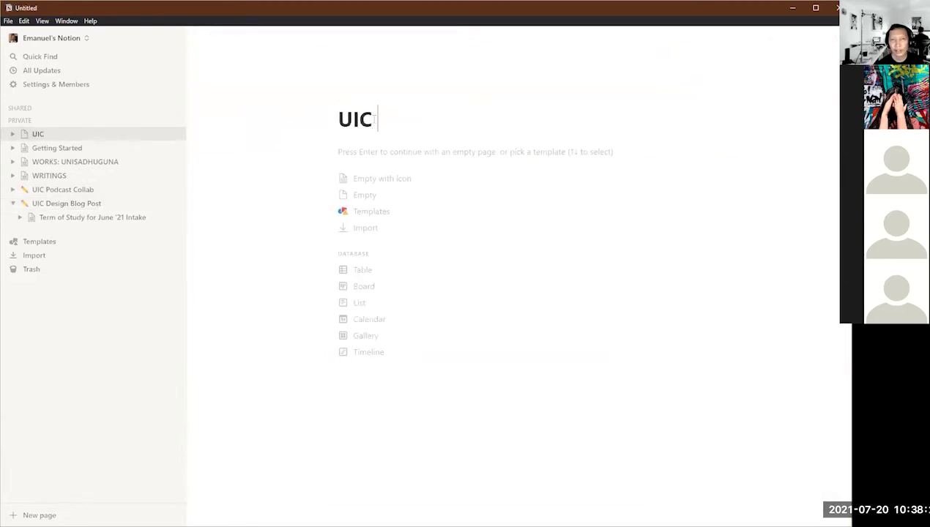
text(Design)
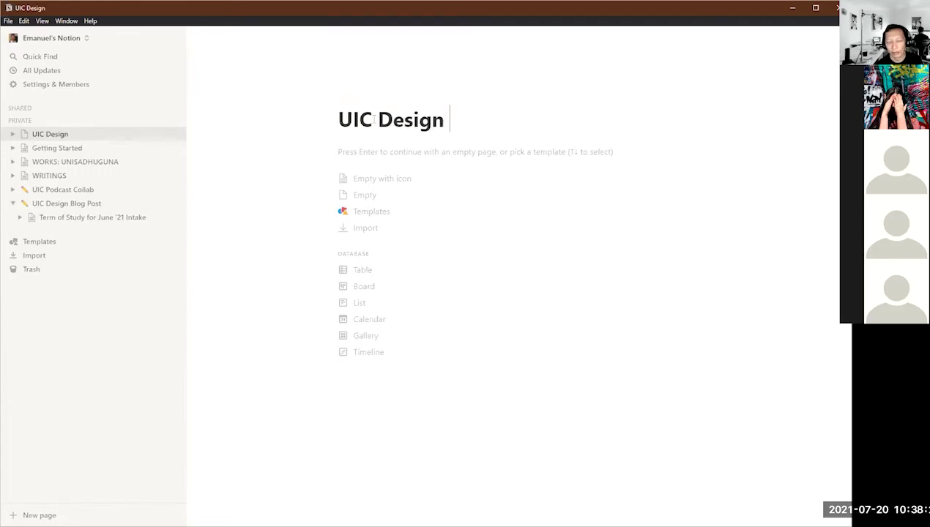
text( Blog)
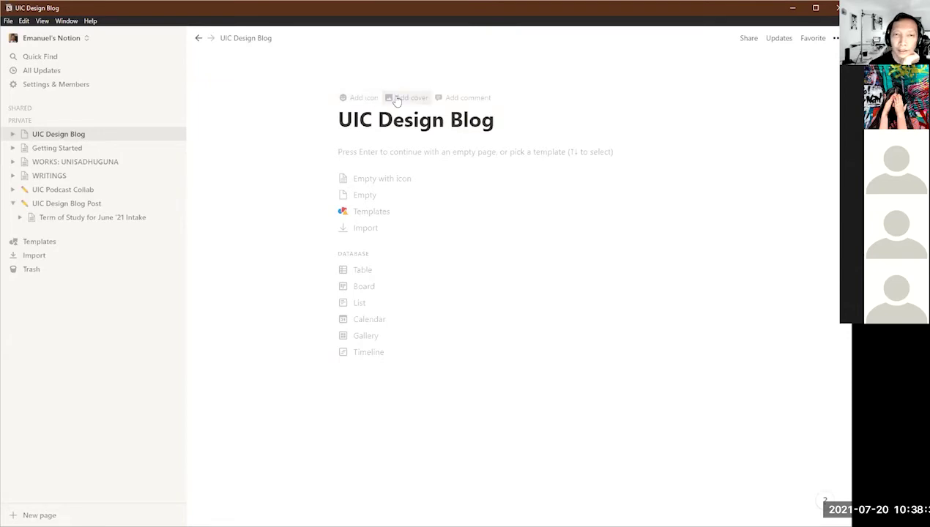
Step: Add an icon to the UIC Design Blog page and set it to the artist palette emoji
click(359, 97)
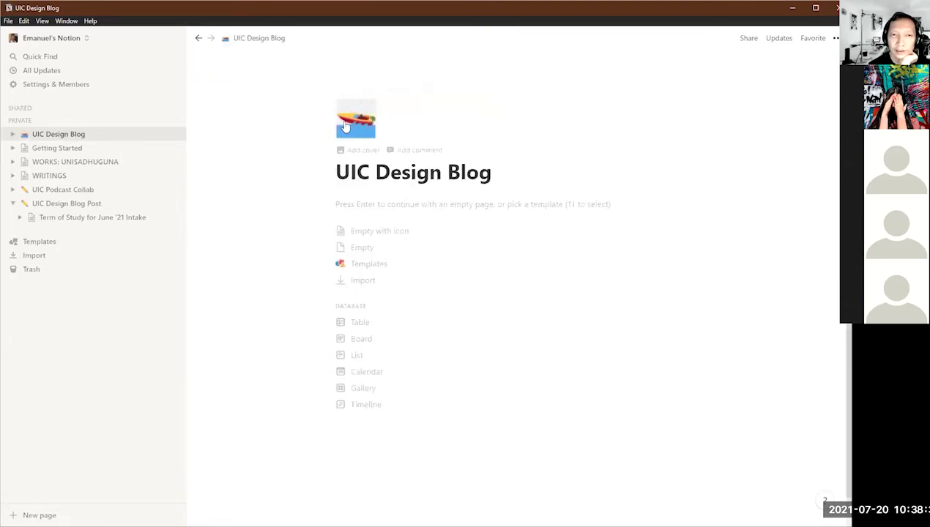
click(346, 125)
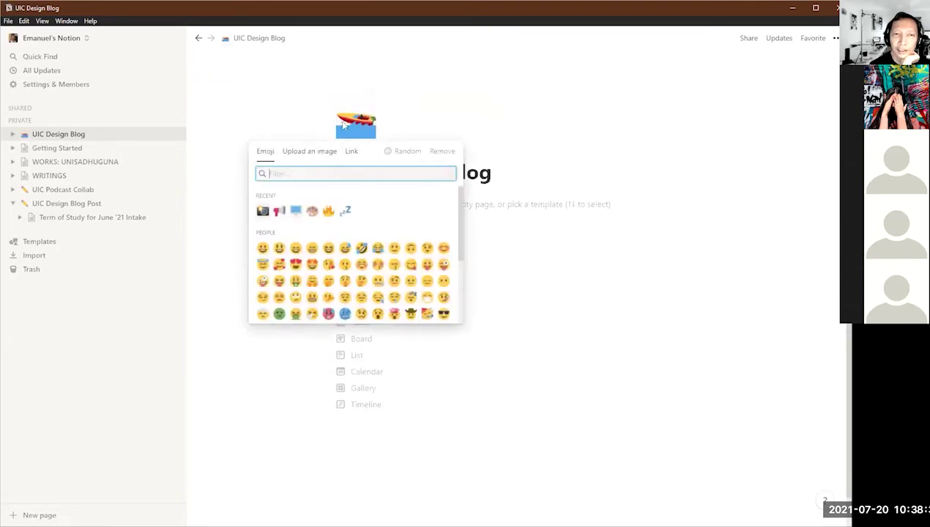
click(314, 213)
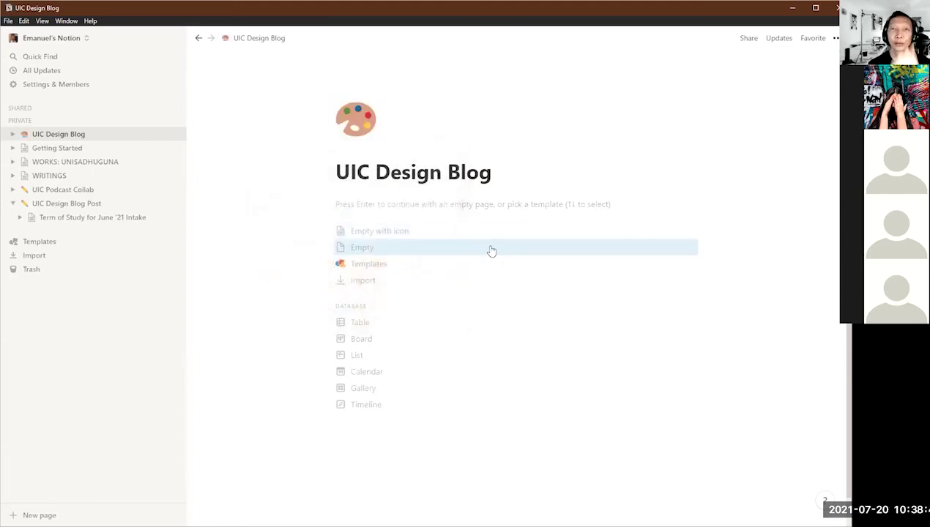
Step: Add a cover to the UIC Design Blog page and replace it with the colourful beach huts photo from MEGA's FREE IMAGES unsplash folder
click(377, 151)
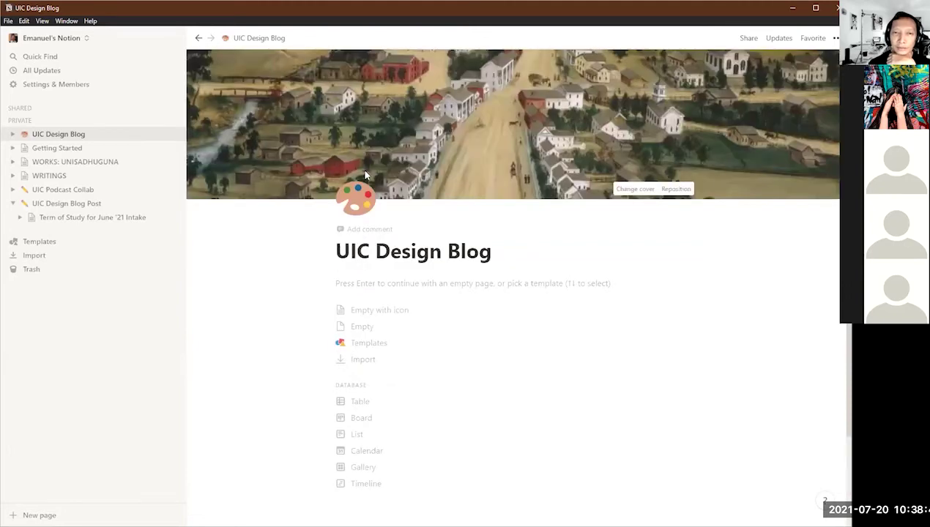
click(635, 189)
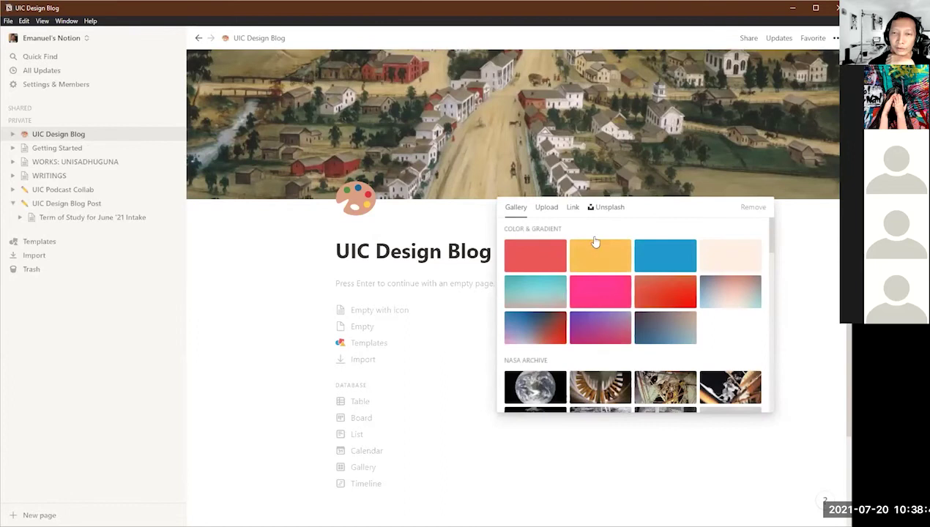
click(547, 210)
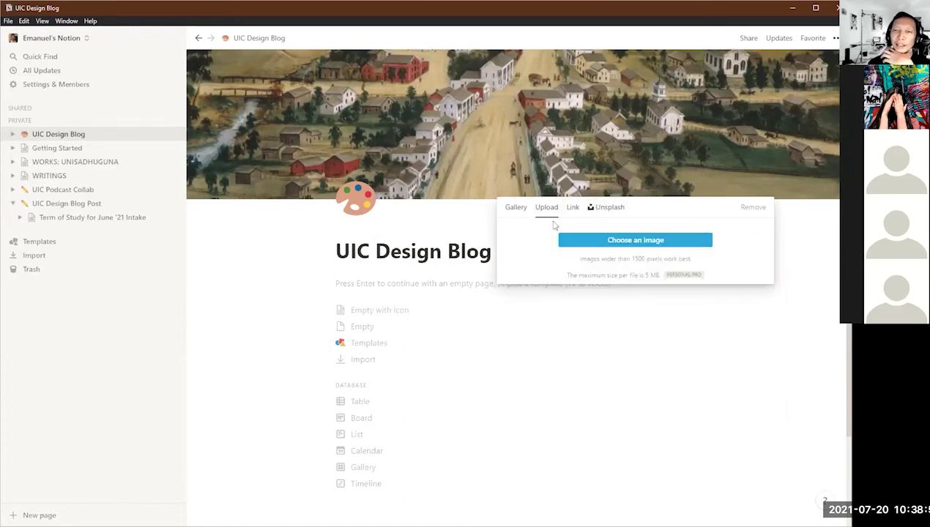
click(572, 247)
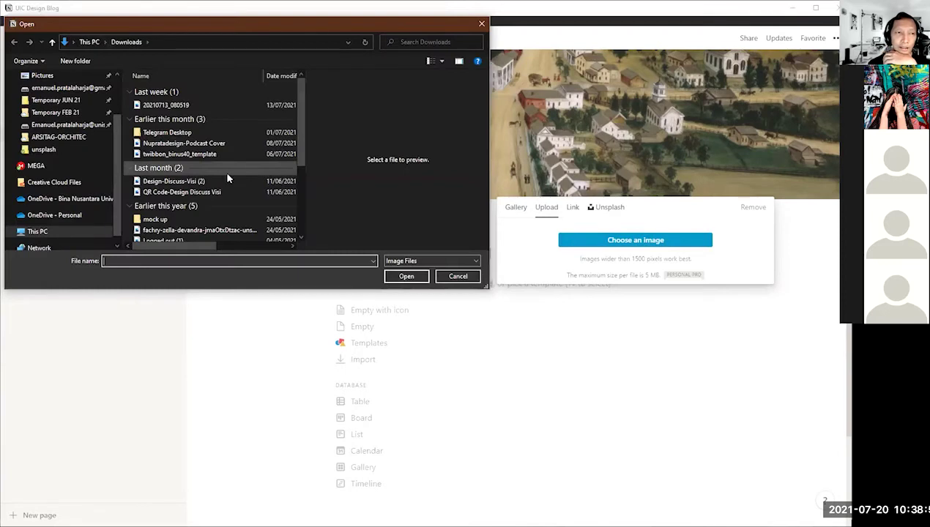
click(60, 165)
double_click(150, 166)
click(169, 147)
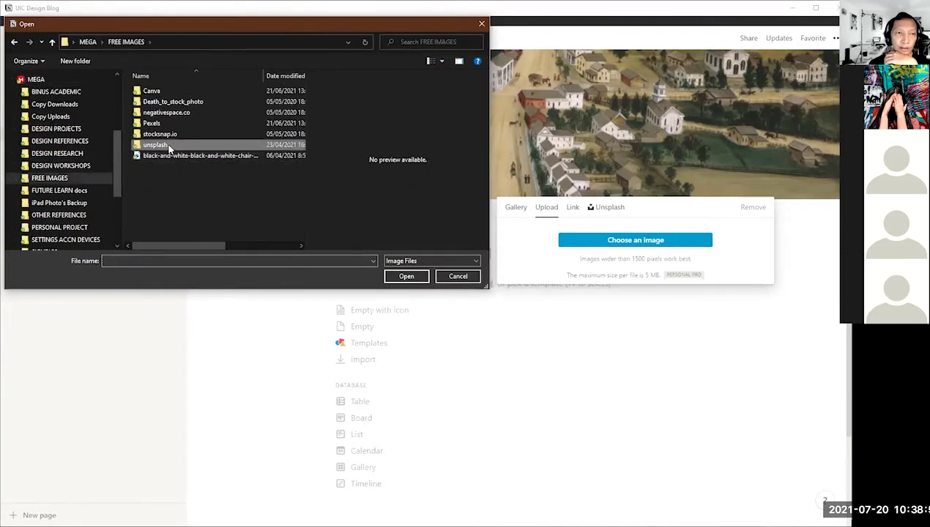
double_click(169, 146)
scroll(217, 172, down, 5)
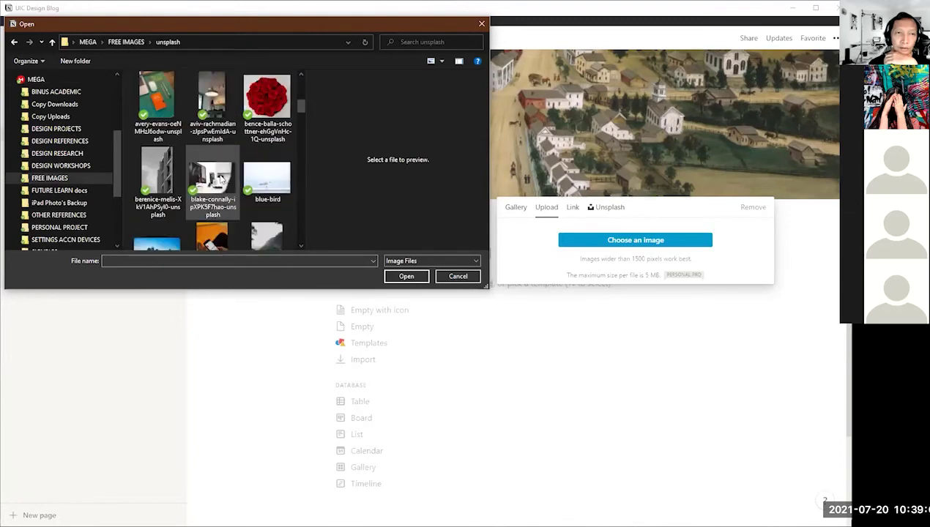
scroll(166, 184, down, 4)
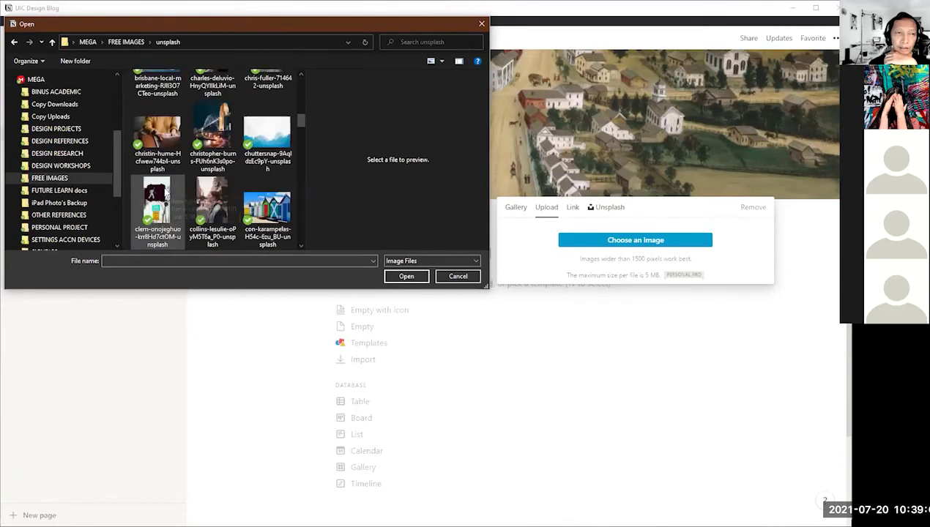
scroll(167, 191, down, 1)
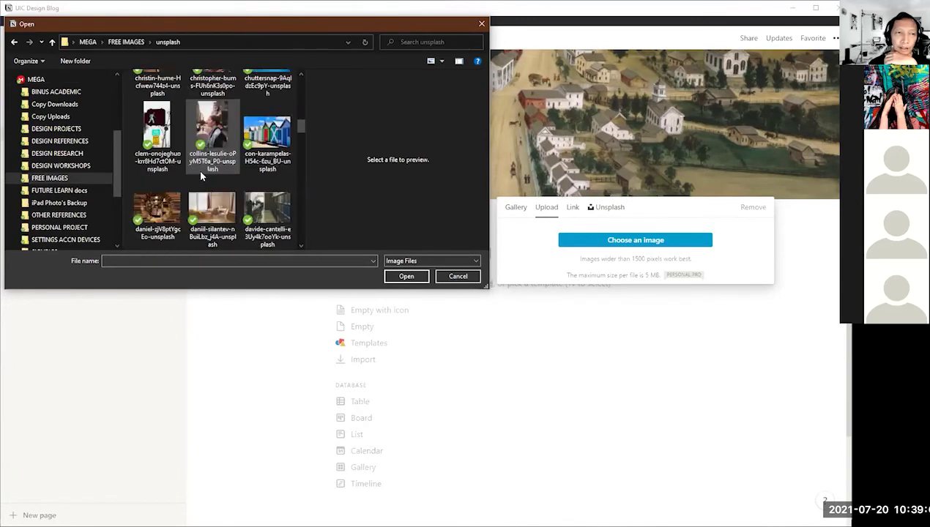
double_click(267, 139)
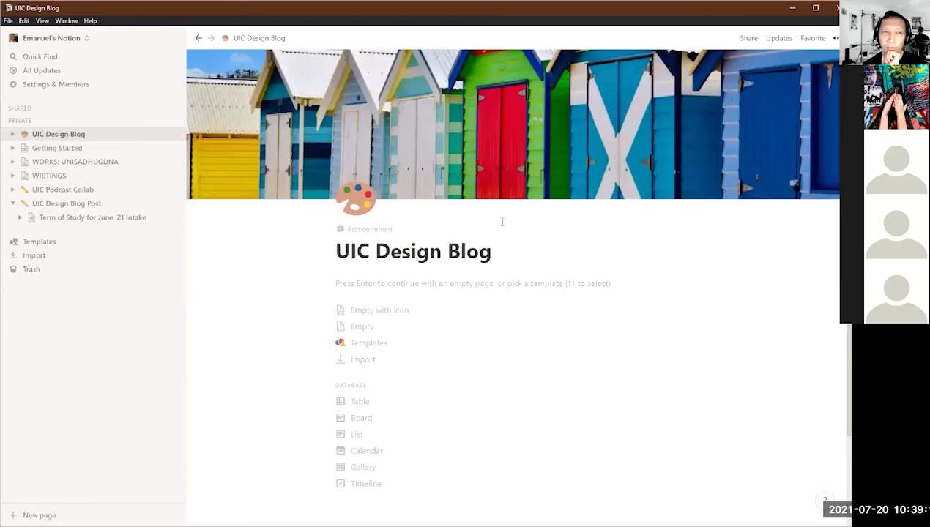
Step: Start an empty page body with a text block reading "This is my visual blog for UIC Design ....."
scroll(503, 218, down, 1)
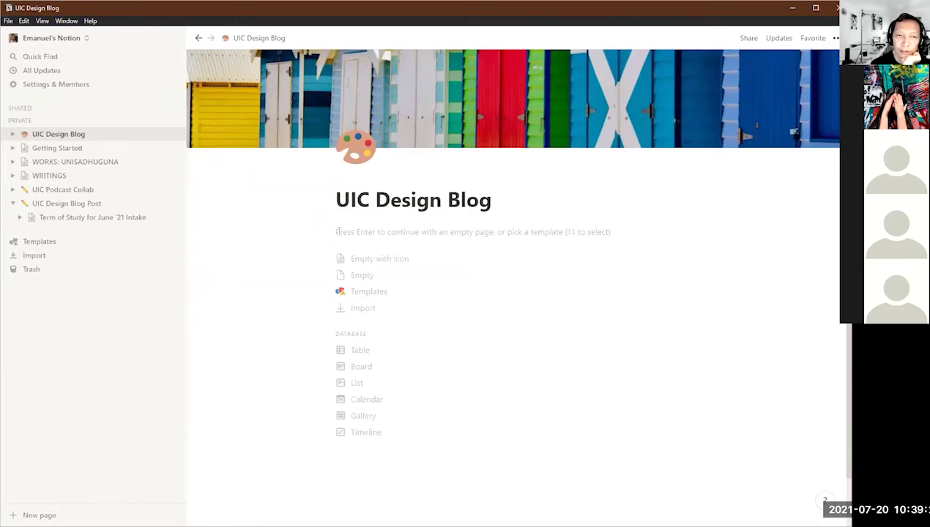
key(Return)
text(/)
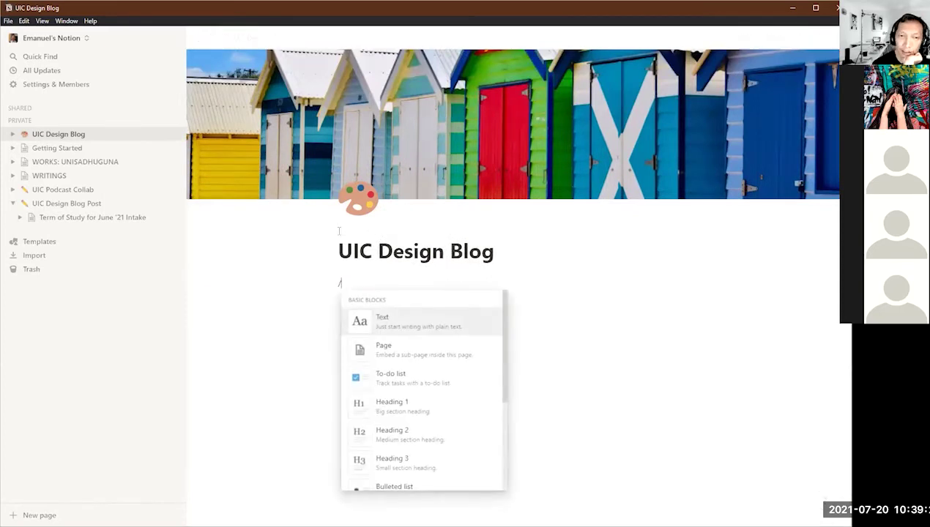
click(439, 320)
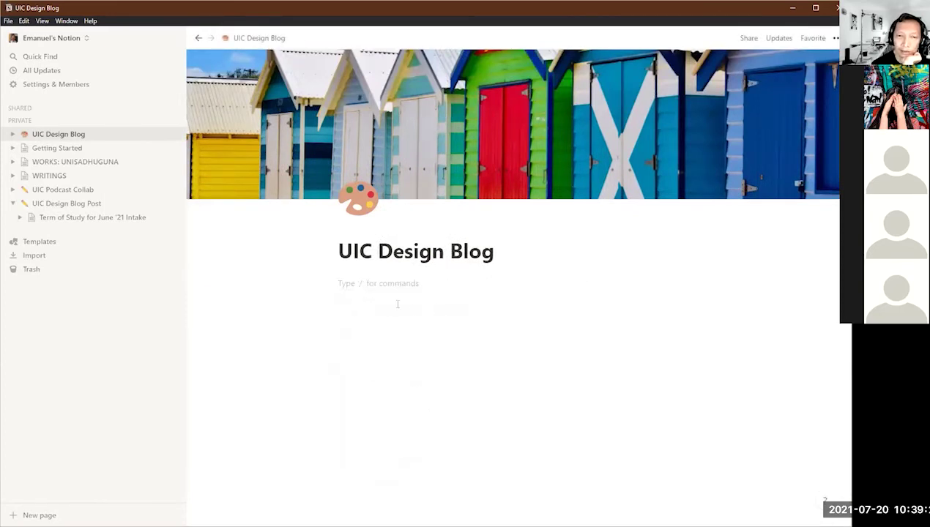
text(This is my visual diary)
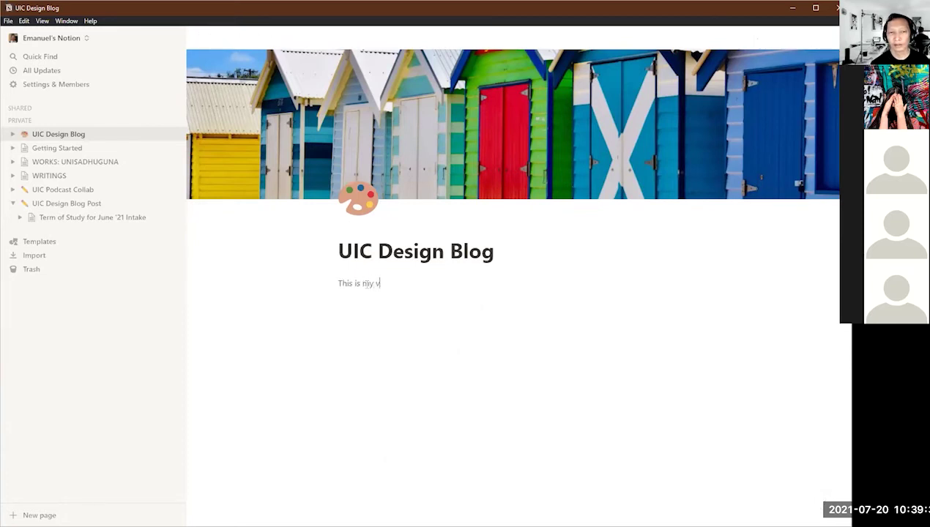
key(BackSpace)
key(BackSpace)
key(BackSpace)
key(BackSpace)
key(BackSpace)
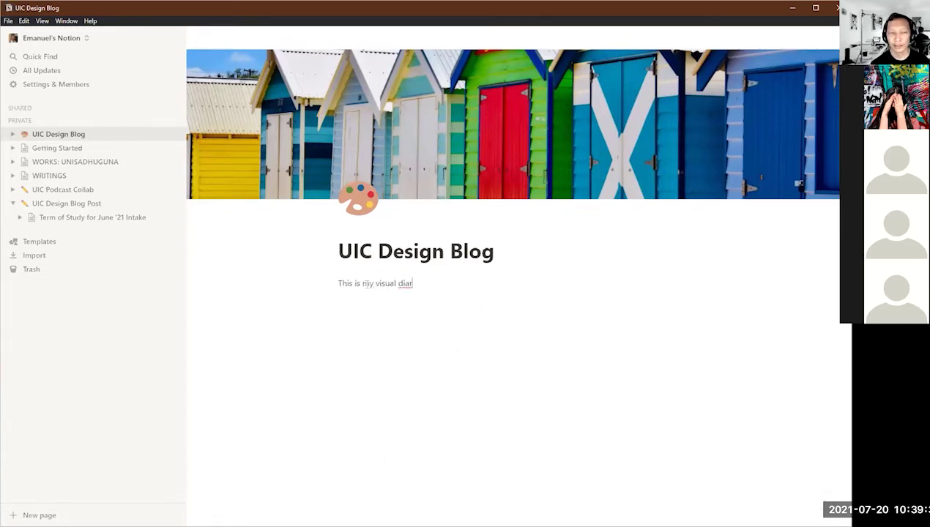
text(blog fo)
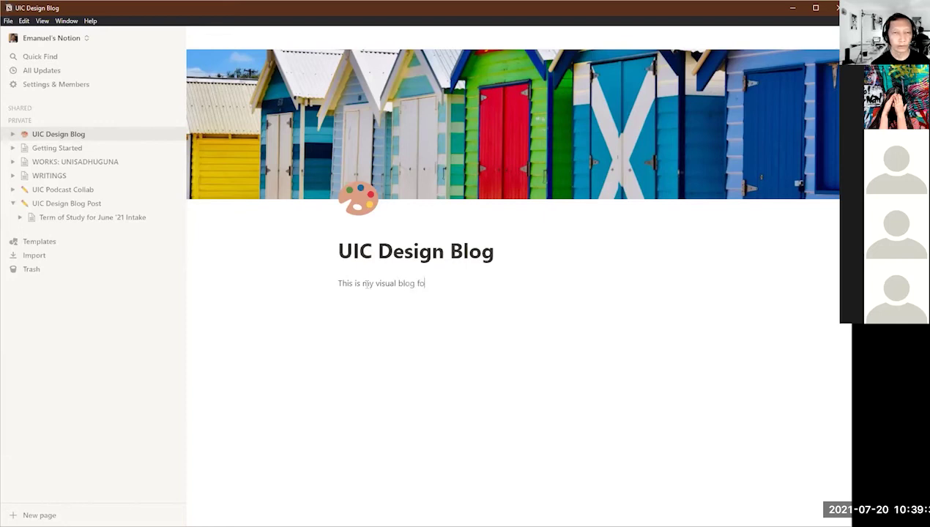
text(r UIC Design)
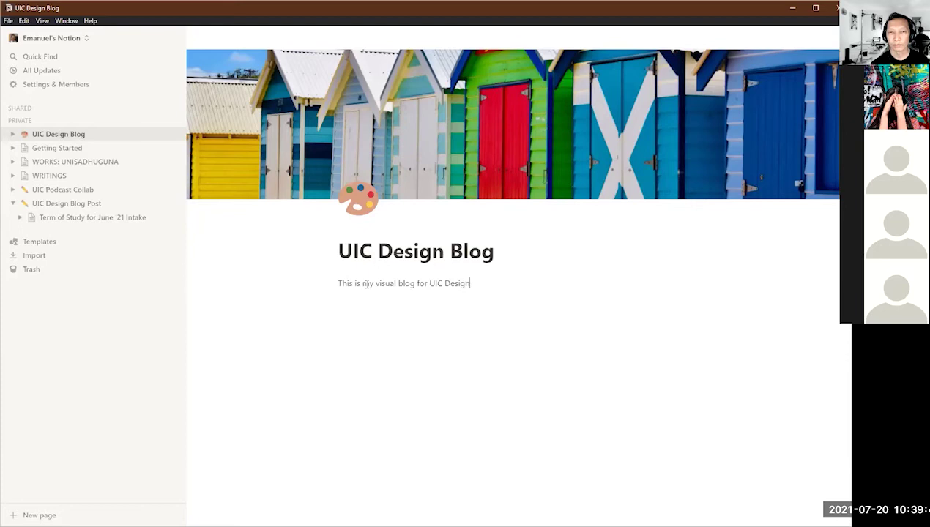
text(.....)
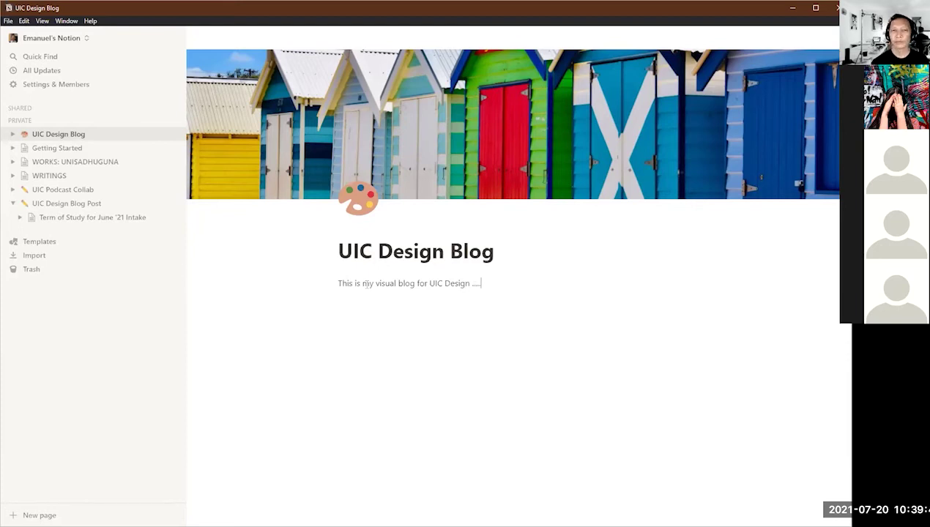
Step: Bring up the available block types on a new line below the intro text and look through the basic and inline ones
key(Return)
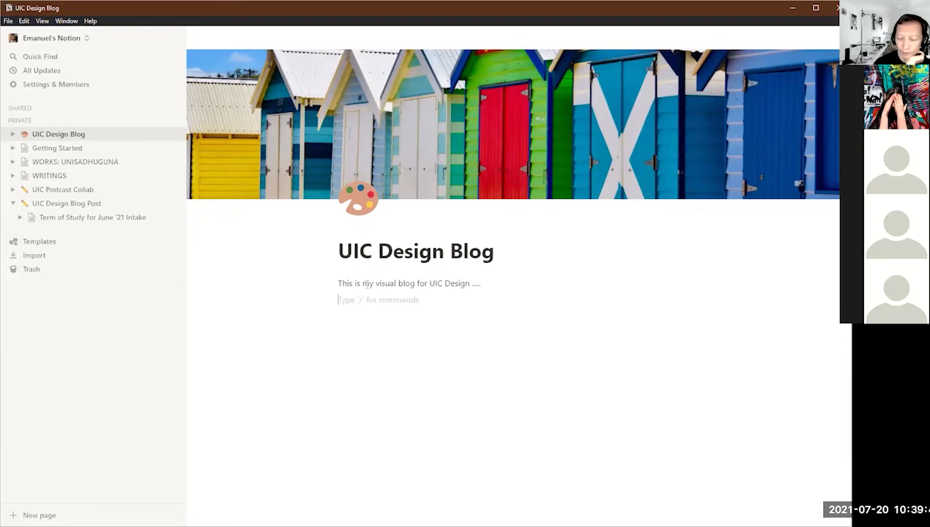
text(/)
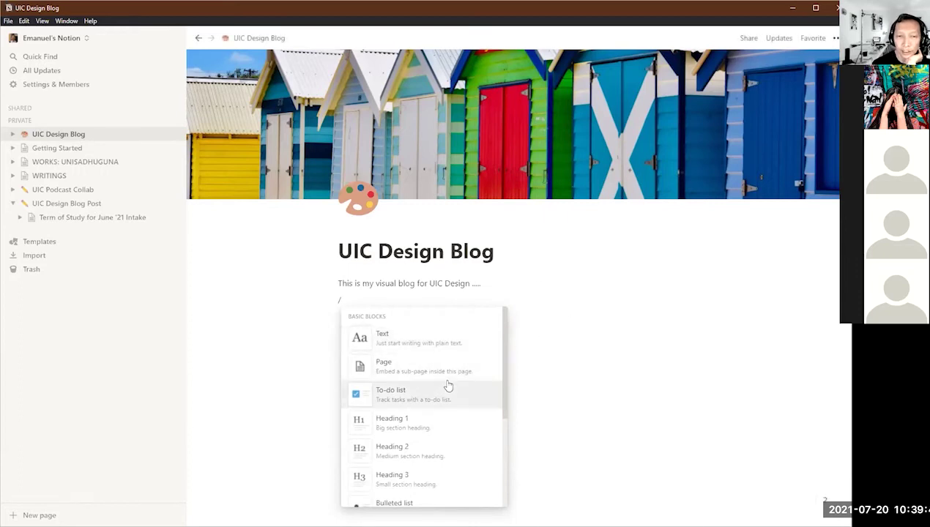
scroll(446, 384, down, 1)
scroll(447, 385, up, 1)
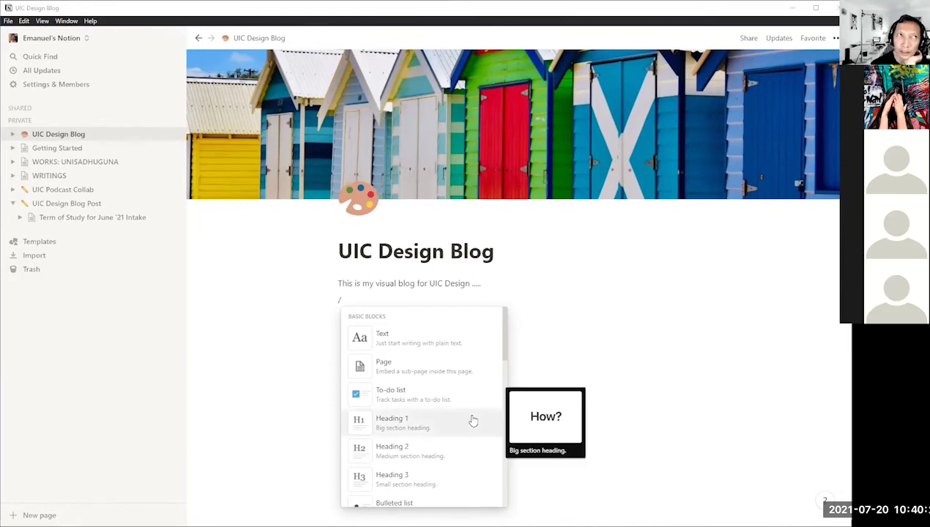
scroll(473, 420, down, 3)
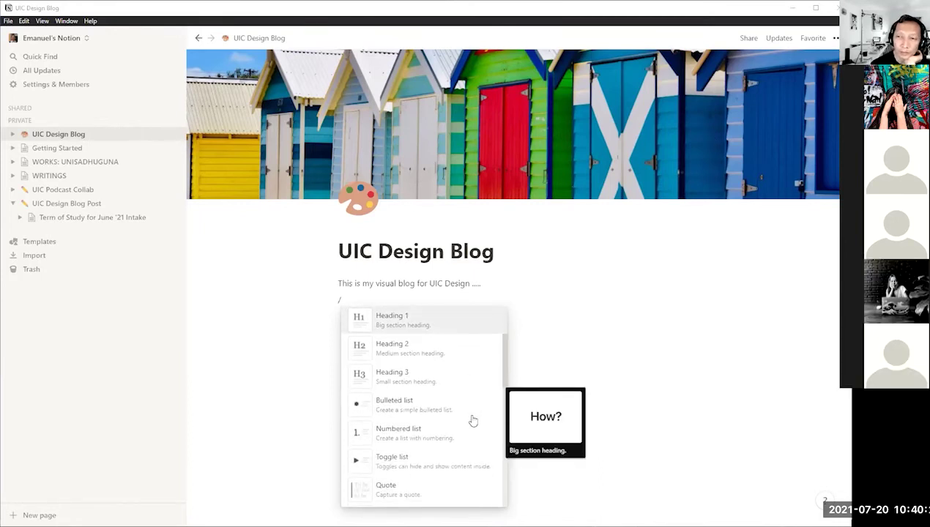
scroll(473, 421, up, 1)
scroll(472, 420, up, 1)
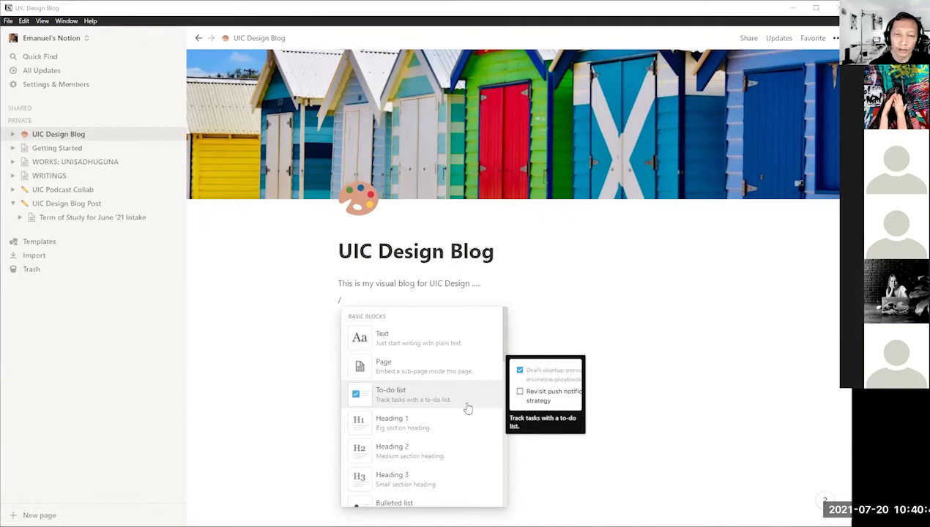
scroll(467, 408, down, 8)
scroll(425, 433, down, 2)
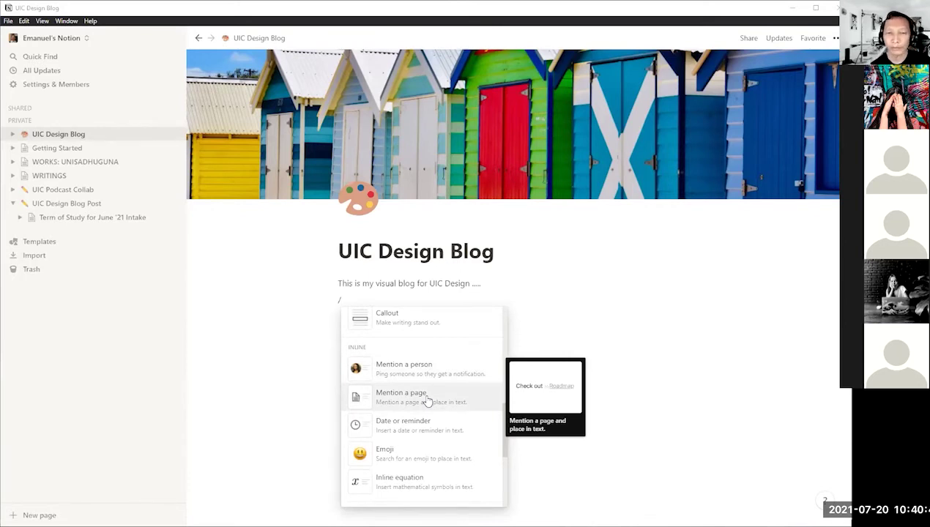
scroll(427, 403, up, 3)
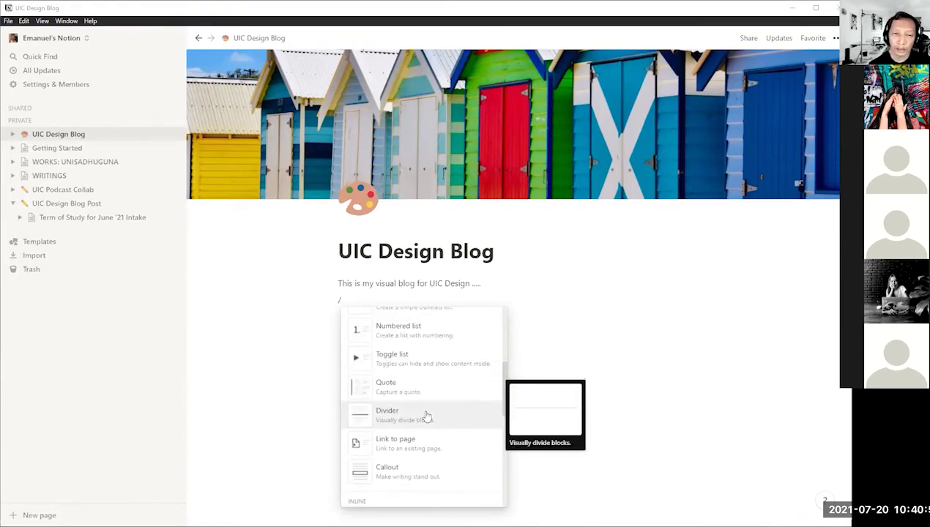
scroll(427, 416, up, 5)
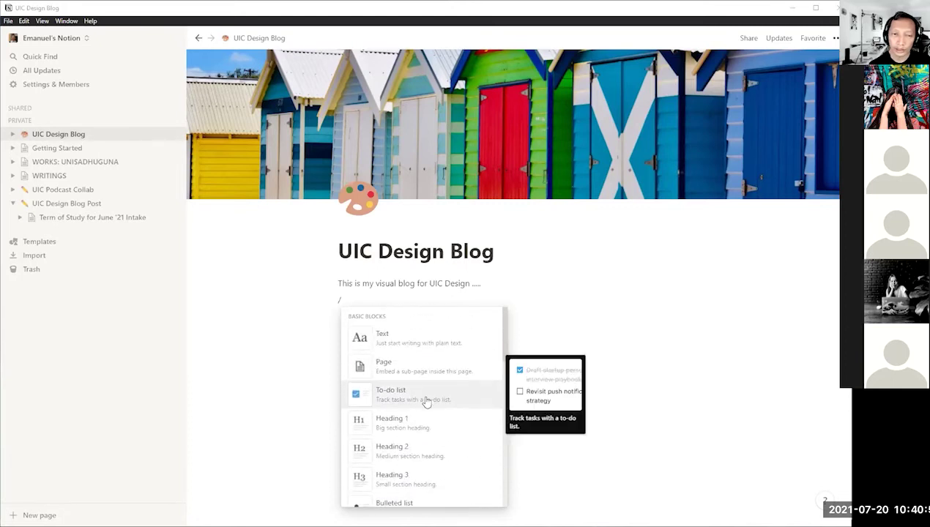
Step: Insert an inline table database below the intro text and title it "Terms"
scroll(425, 421, down, 5)
scroll(415, 451, down, 4)
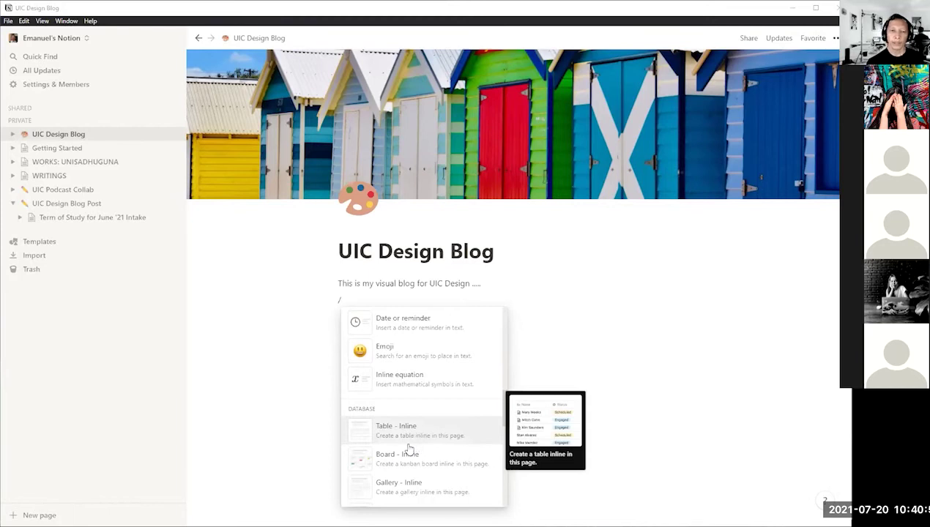
scroll(407, 468, down, 2)
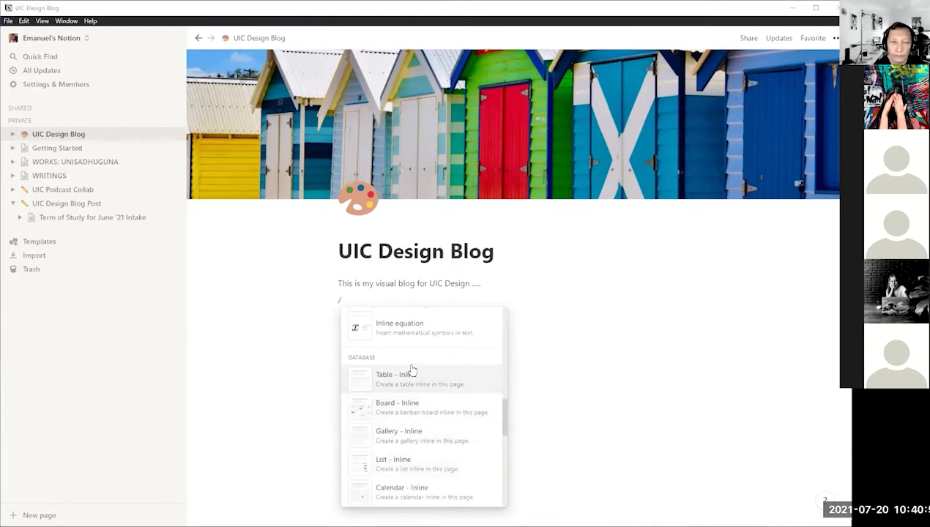
mouse_move(407, 385)
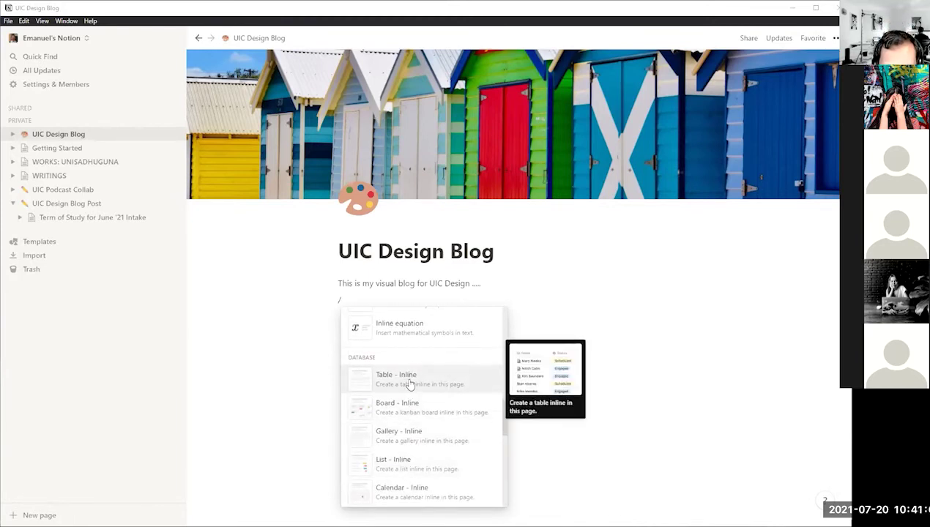
scroll(410, 385, down, 3)
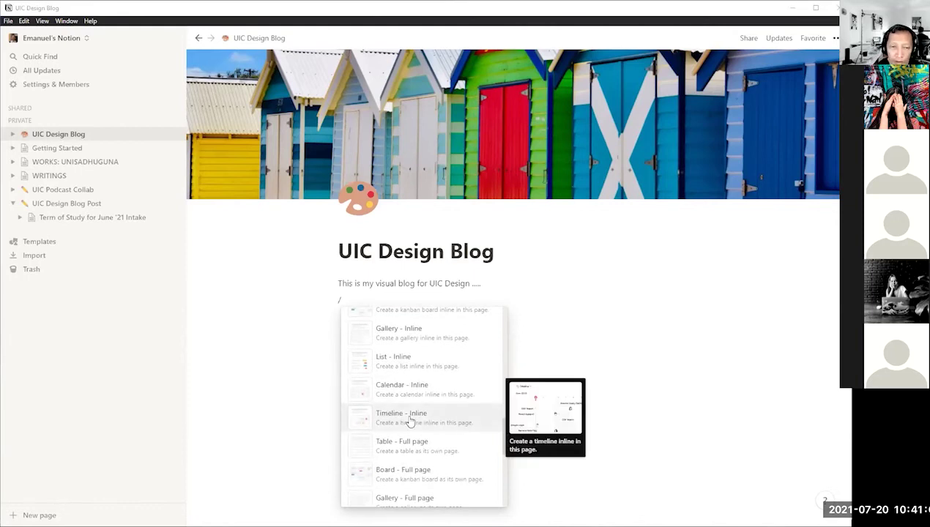
scroll(411, 423, down, 3)
scroll(411, 423, up, 5)
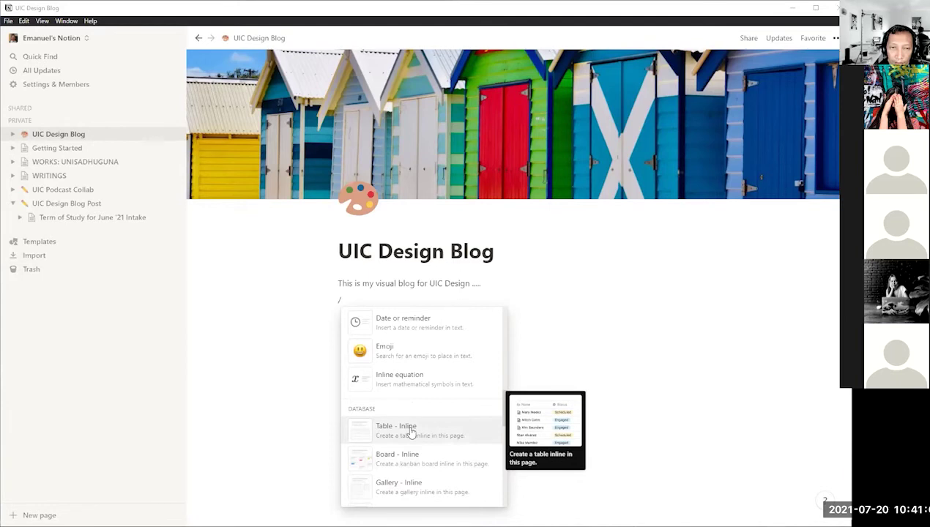
click(411, 432)
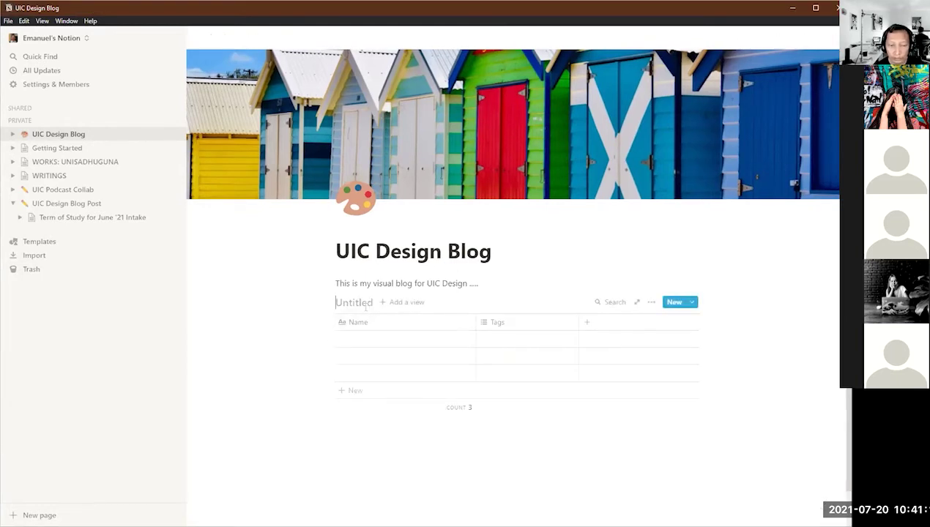
text(M)
key(BackSpace)
text(Terms)
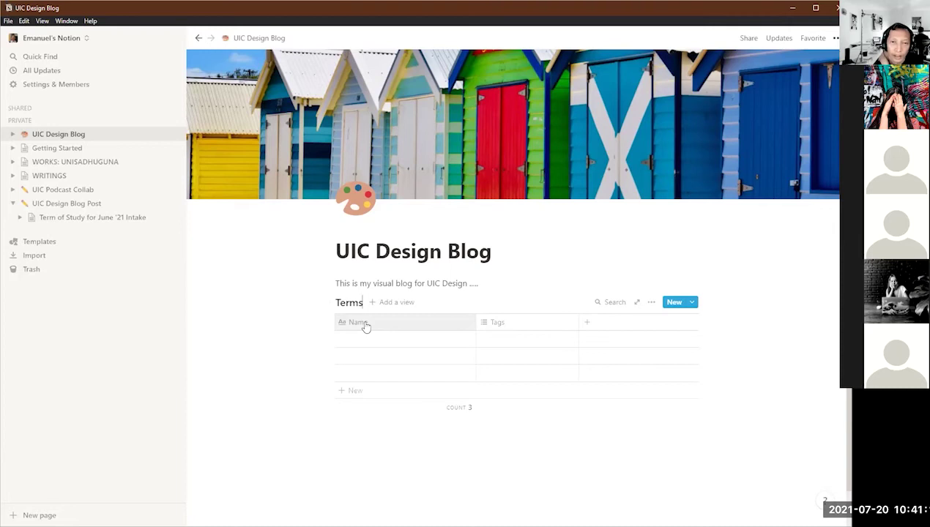
Step: Rename the Name column of the Terms table to "Units Name"
click(366, 326)
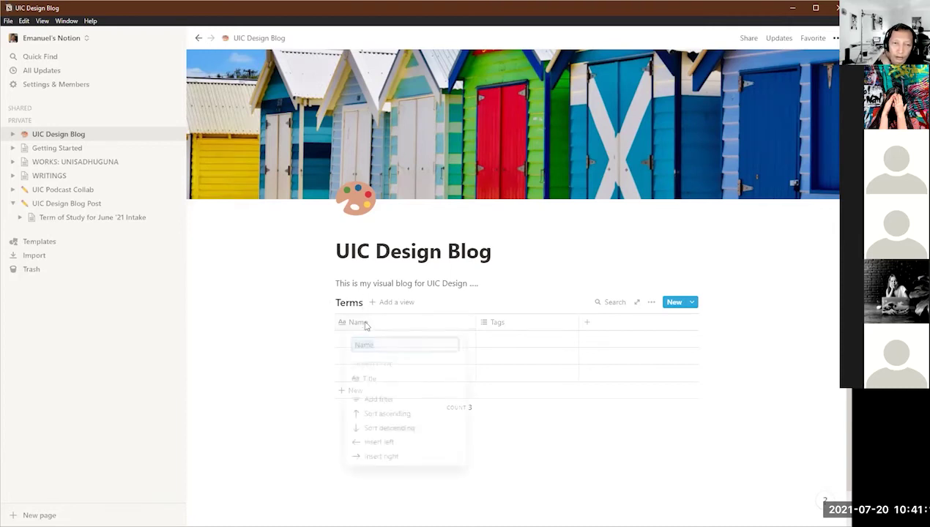
click(366, 327)
click(366, 326)
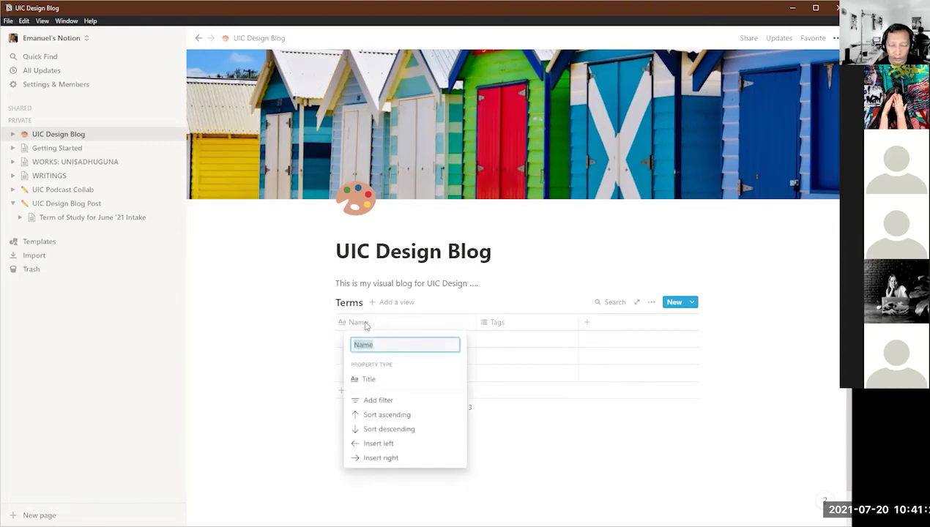
text(Unit)
key(BackSpace)
key(BackSpace)
text(ts Name)
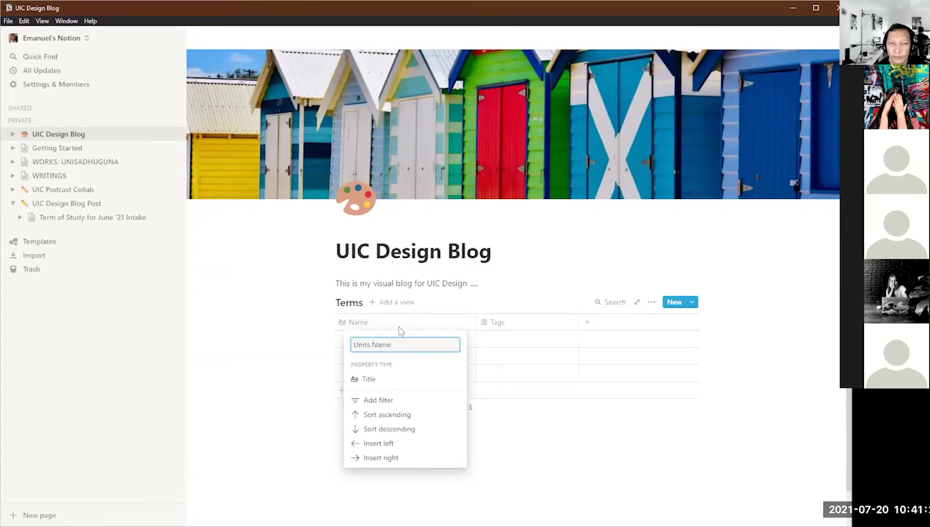
Step: Enter "Prof Dev" as the first unit in the Units Name column of the Terms table
click(537, 445)
click(361, 342)
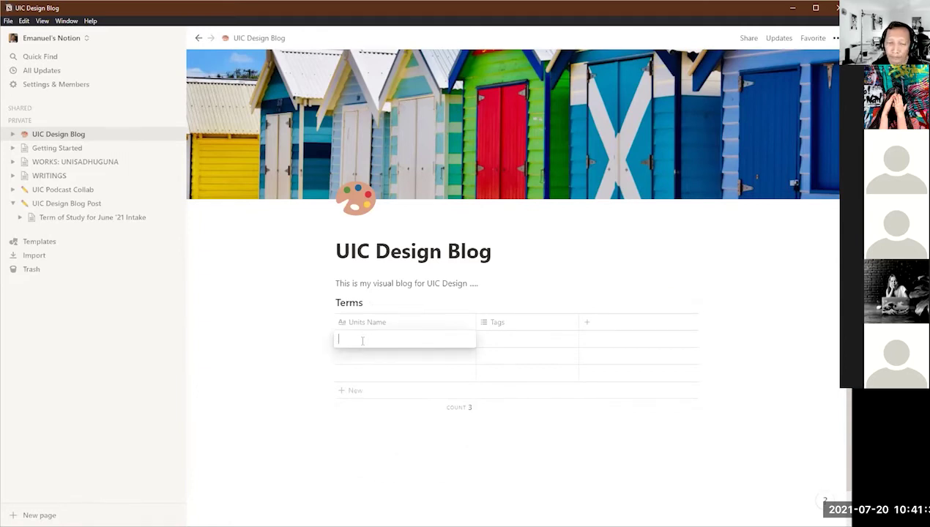
text(Profes)
key(BackSpace)
key(BackSpace)
text(Dev)
key(Return)
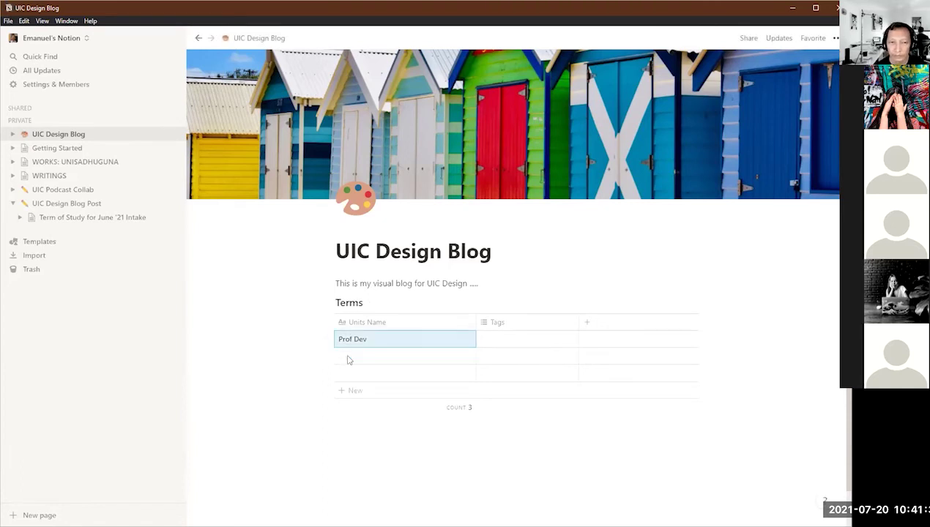
Step: Fill the second and third rows of the Units Name column with "Photography Studio" and "Intro to Typo"
click(348, 355)
text(Photogr)
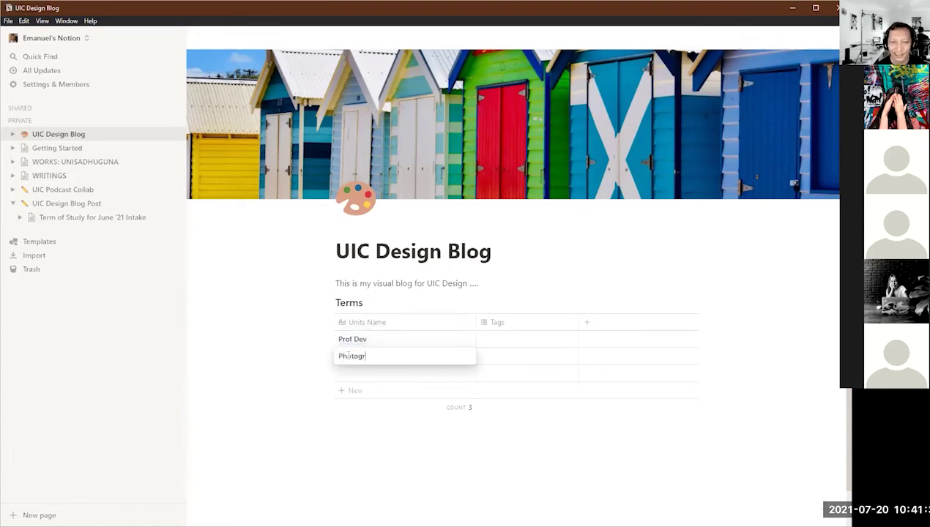
text(aphy Studio)
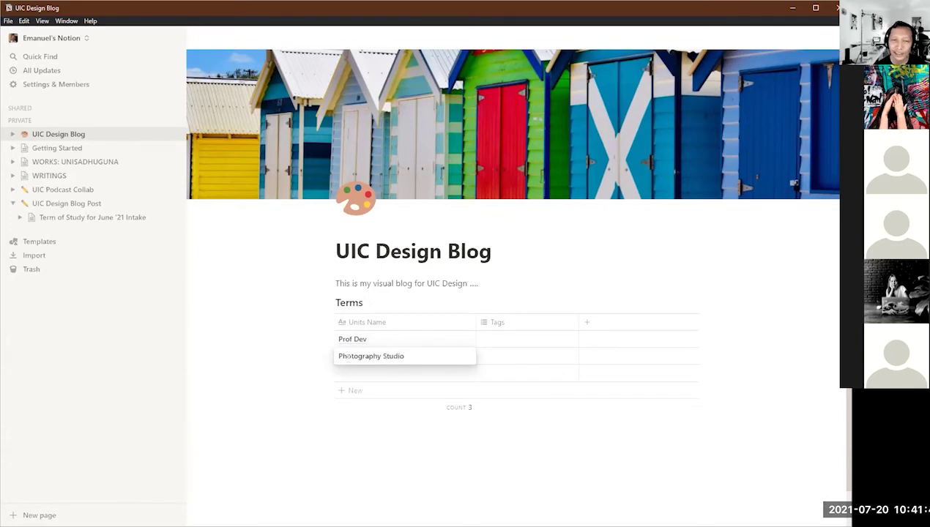
key(Escape)
click(353, 373)
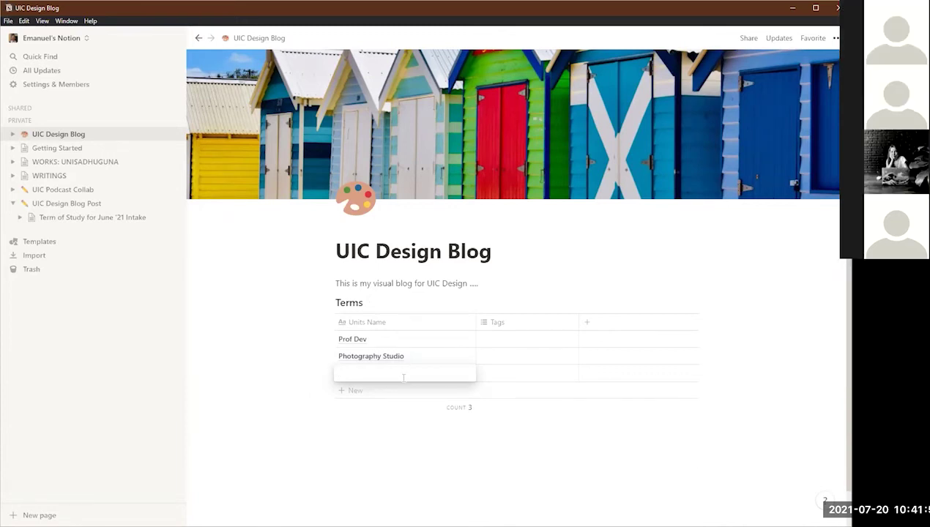
text(Intro to)
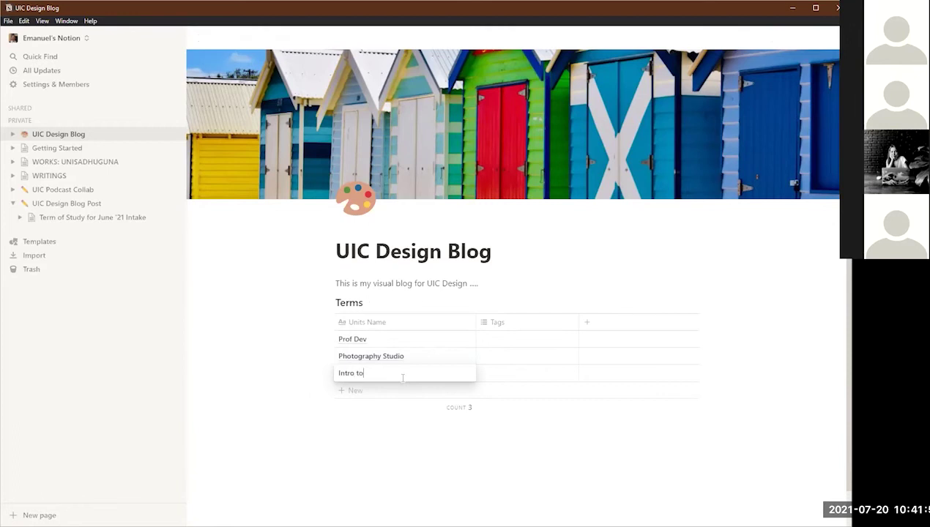
text( Typo)
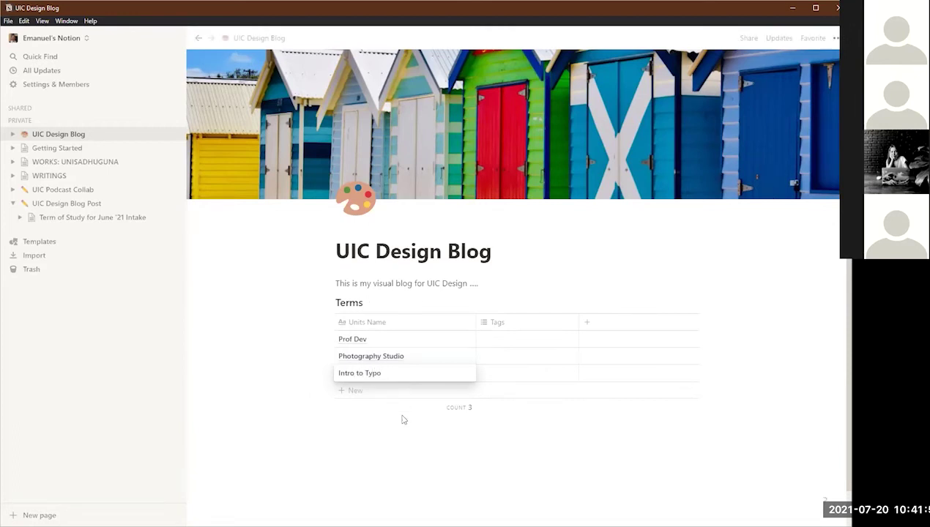
key(Escape)
Step: Undo the unit entries, the column and table naming, and the Terms table itself, back to just the intro text
key(ctrl+z)
key(ctrl+z)
key(ctrl+z)
key(ctrl+z)
key(ctrl+z)
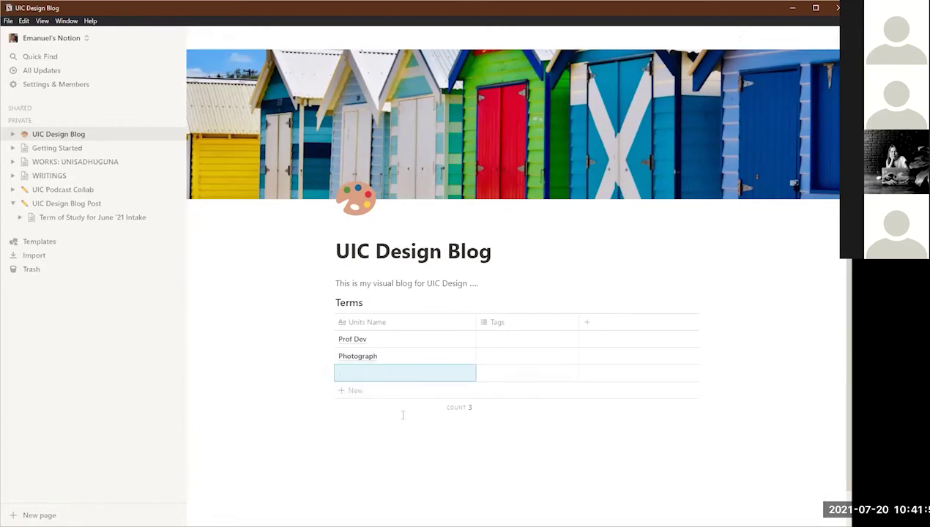
key(ctrl+z)
key(ctrl+z)
key(ctrl+z)
key(ctrl+z)
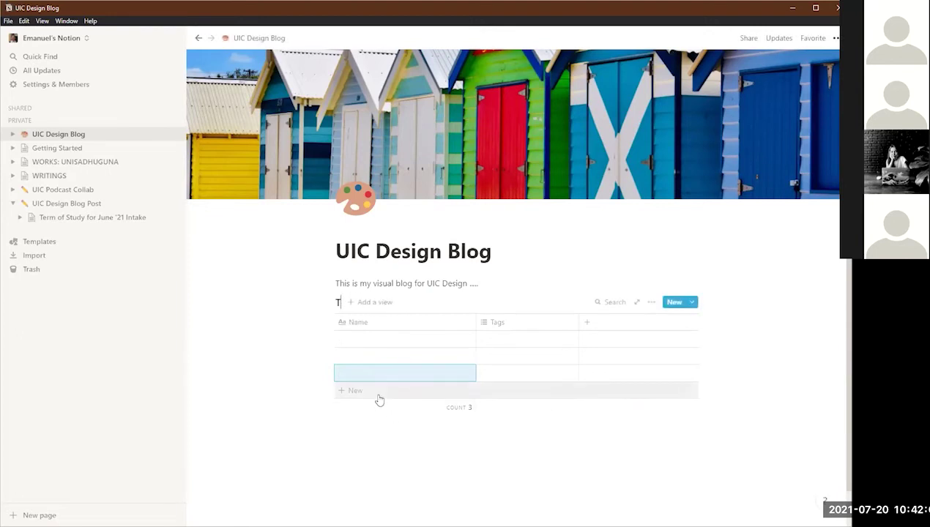
key(ctrl+z)
key(ctrl+z)
key(ctrl+z)
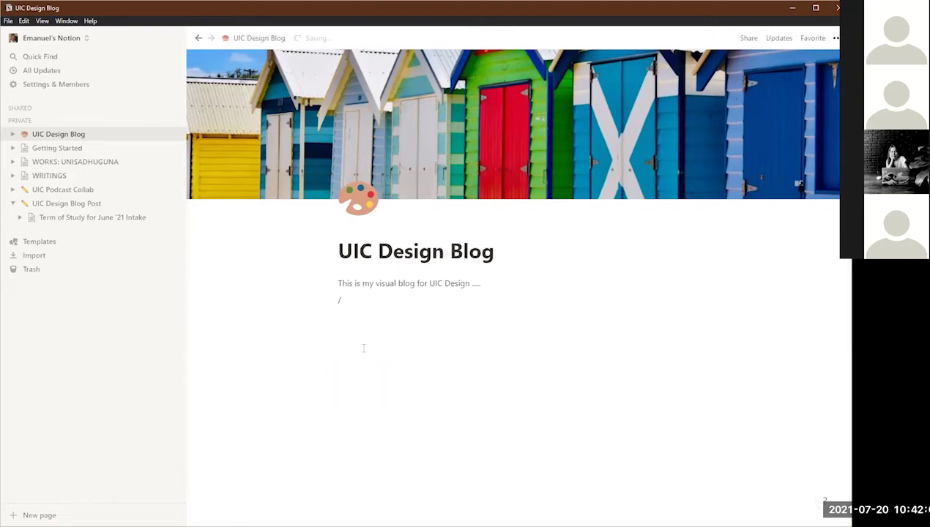
key(ctrl+z)
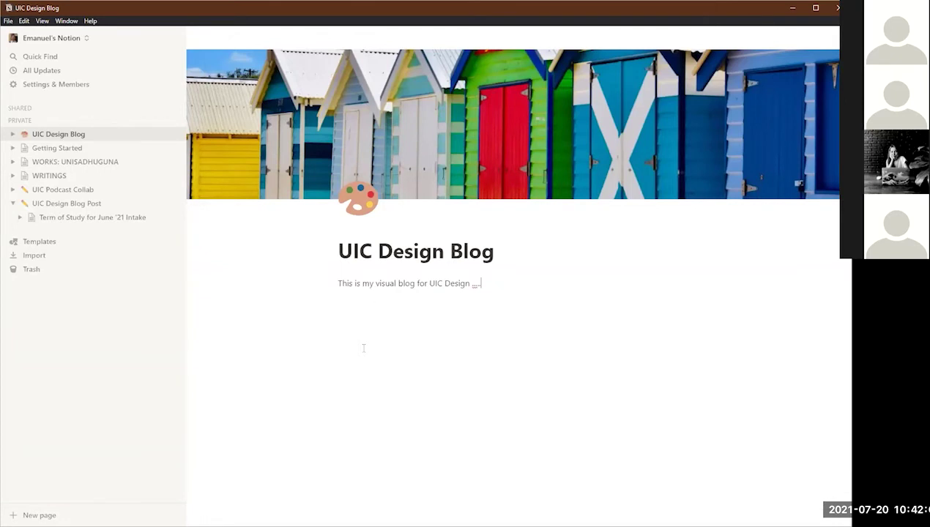
Step: Insert a new inline table database below the intro text and title it "Term 1"
key(Return)
text(/)
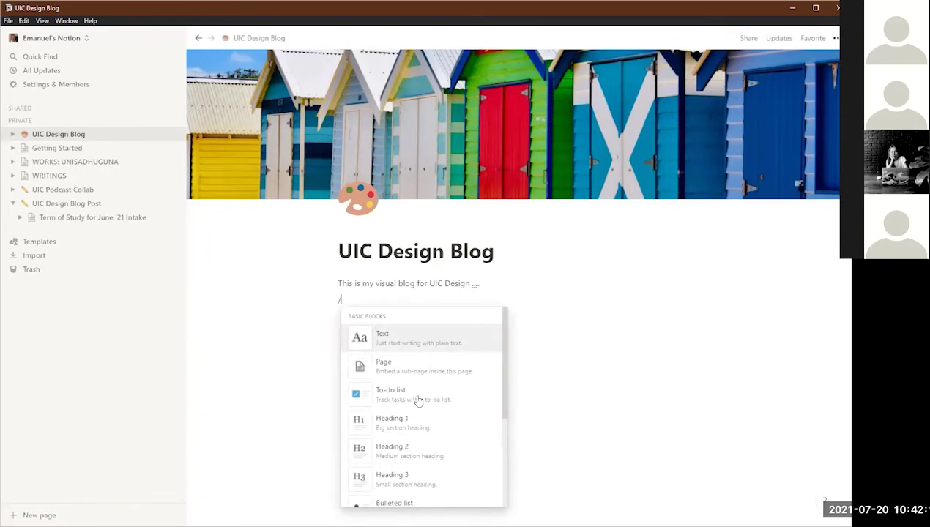
scroll(416, 399, down, 1)
scroll(424, 409, down, 1)
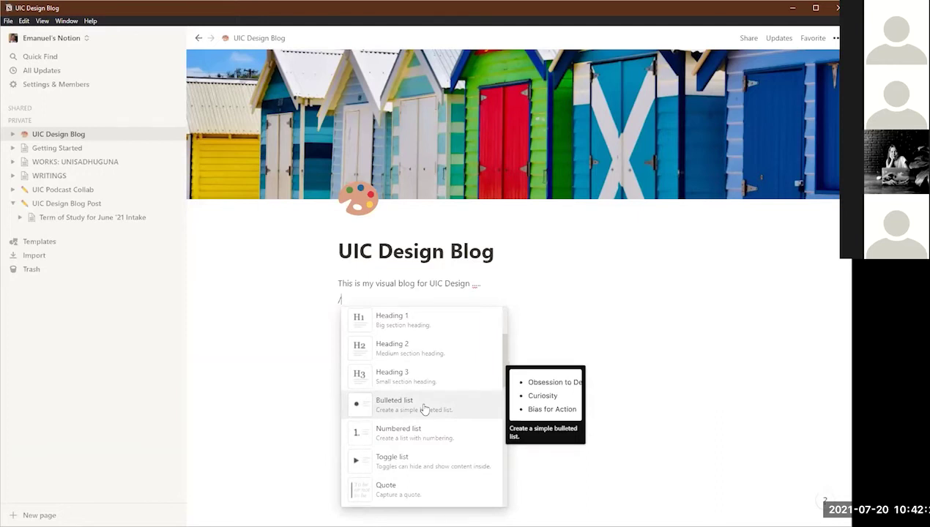
scroll(425, 408, down, 5)
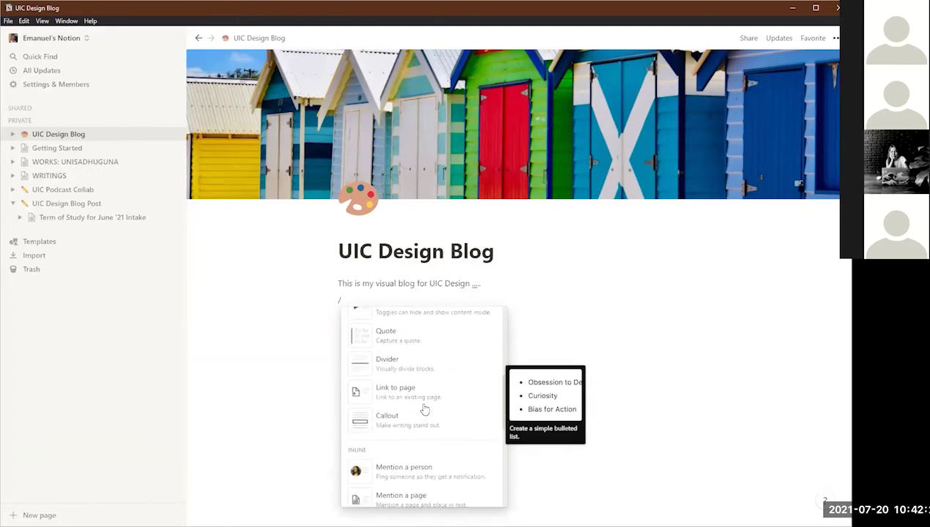
scroll(425, 407, down, 4)
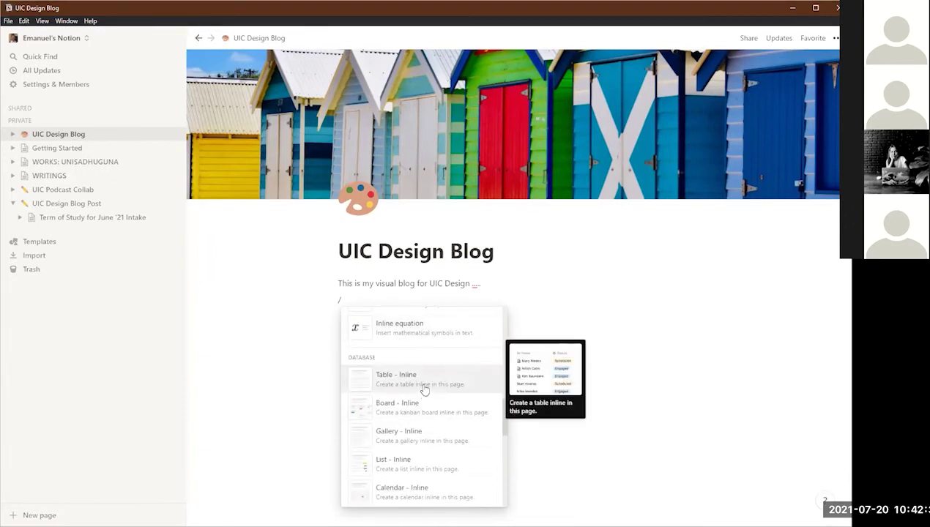
click(423, 385)
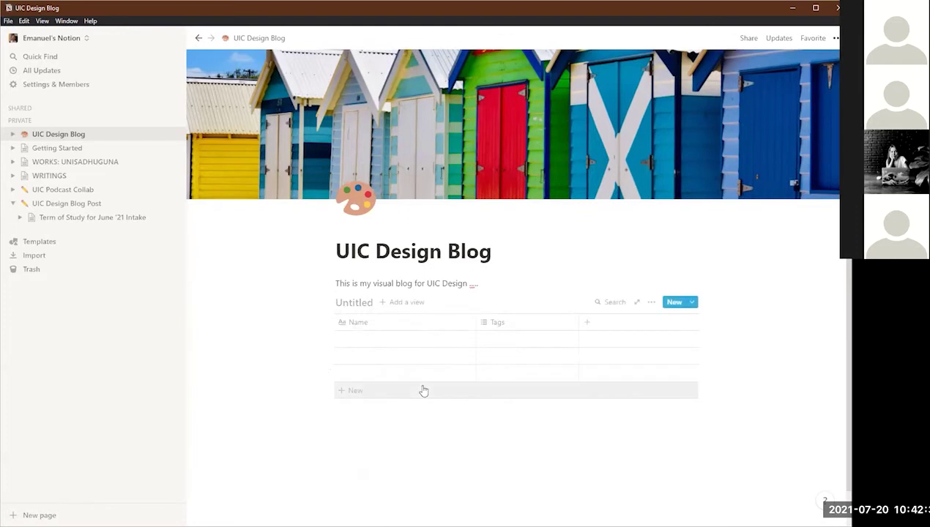
text(Term 1)
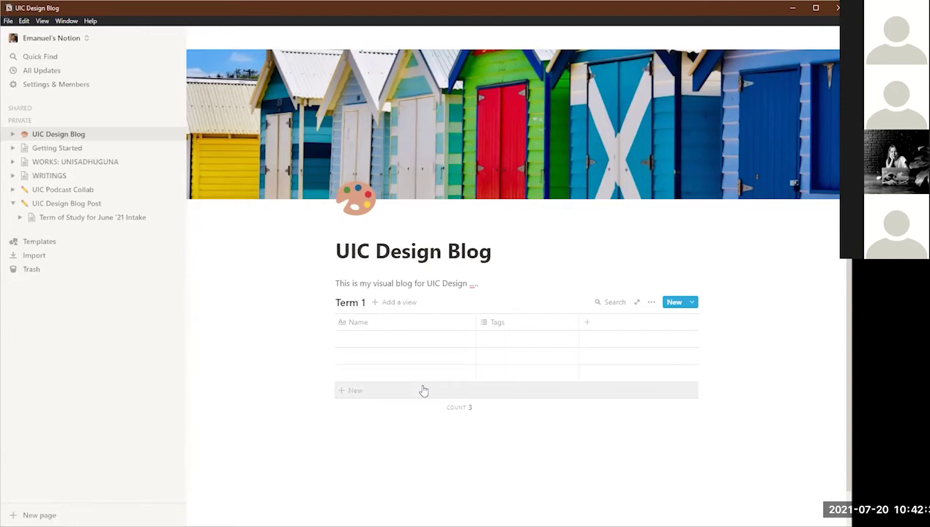
Step: Rename the Name column of the Term 1 table to "Classes/Units"
click(358, 338)
click(360, 324)
text(Class)
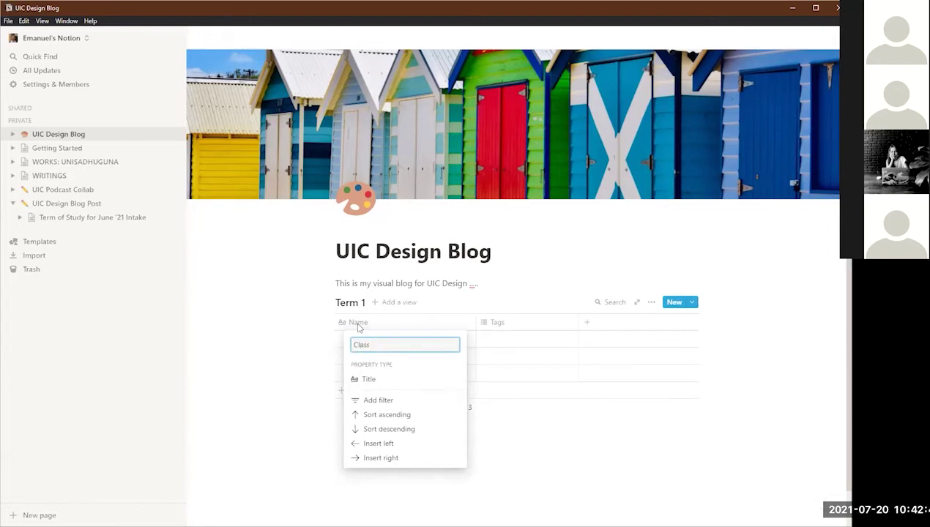
text(es/Uniits)
key(BackSpace)
text(ts)
click(319, 466)
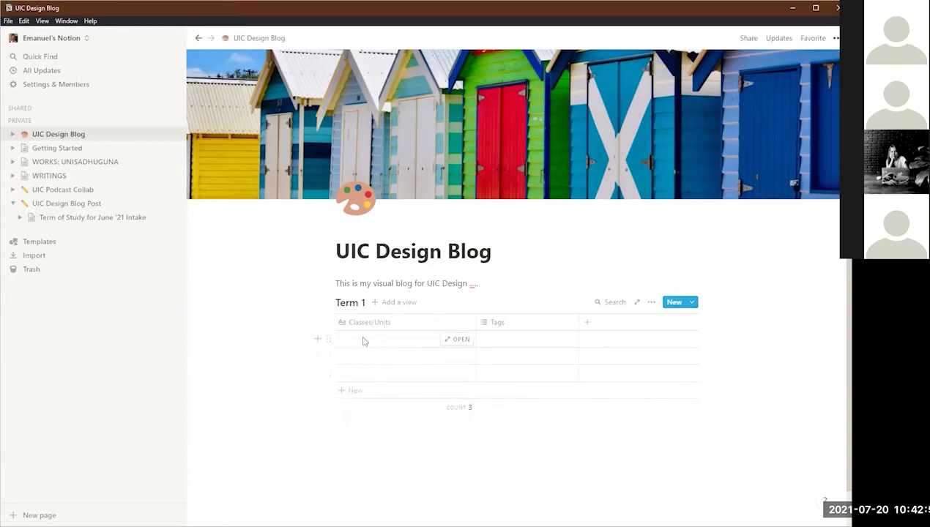
Step: Fill the Classes/Units rows with "Prof Dev", "Intro to Typo" and "Photography Studio", and add an empty fourth row
click(364, 341)
text(Prof Dev)
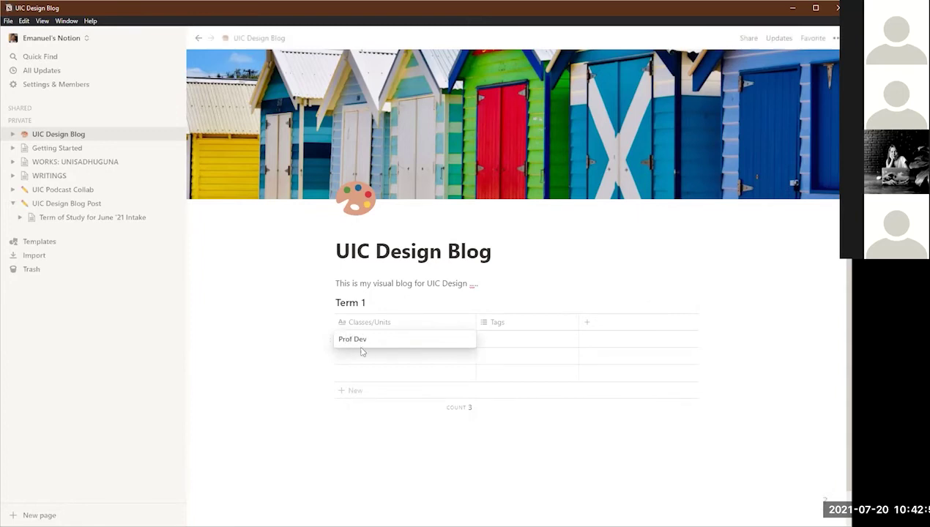
key(Escape)
click(356, 355)
text(Intro to Typo)
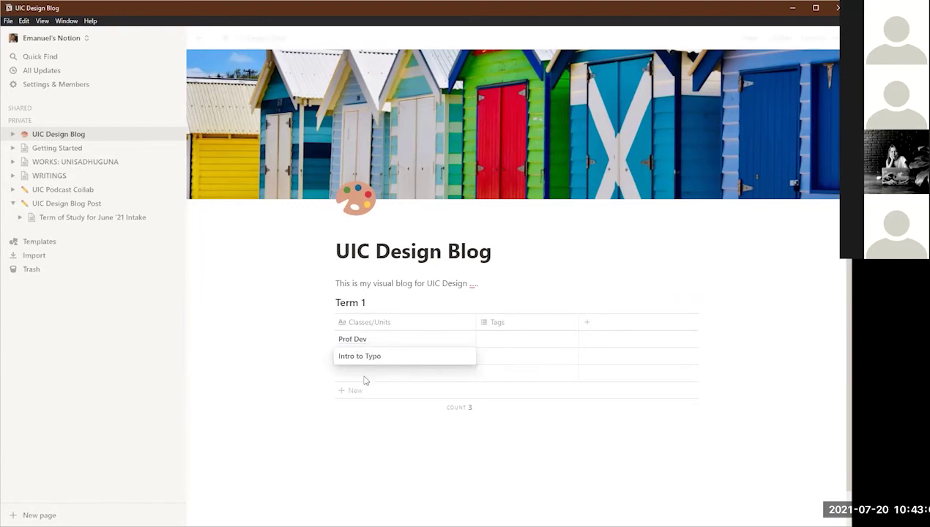
key(Escape)
click(365, 375)
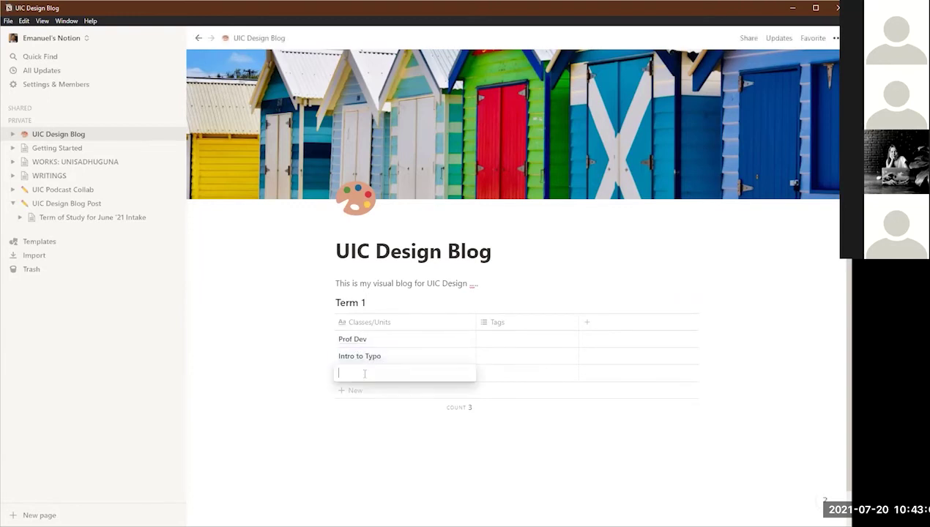
text(Photography Studio)
key(Return)
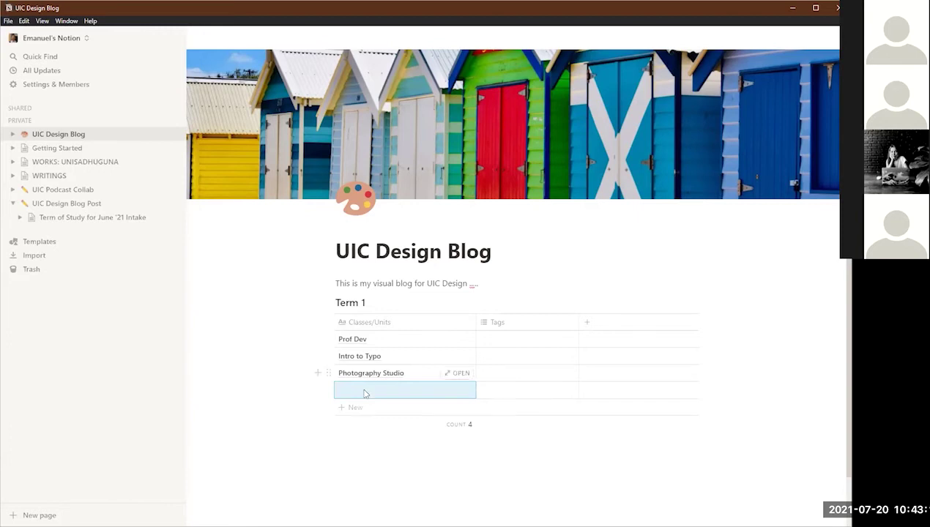
click(364, 443)
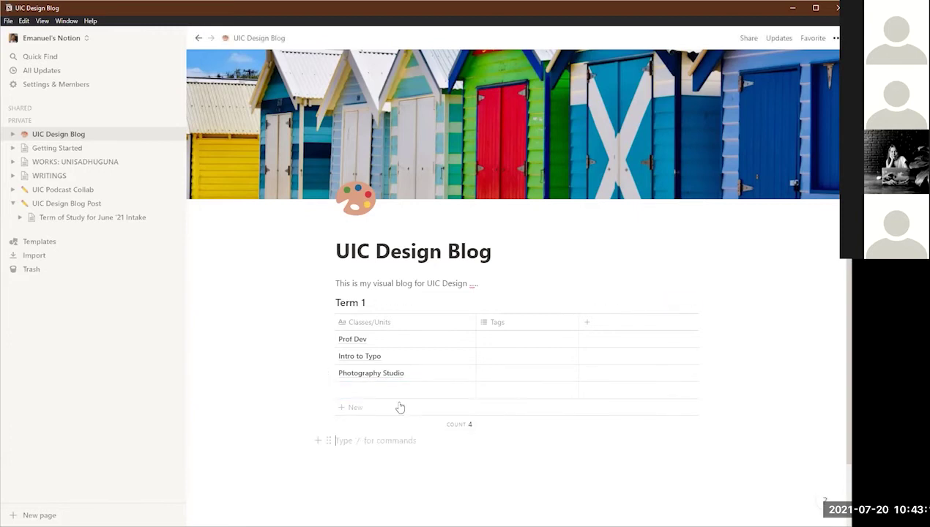
Step: Narrow the Classes/Units column slightly and rename the Tags column to "Level", keeping its Multi-select type
drag(476, 325, 454, 327)
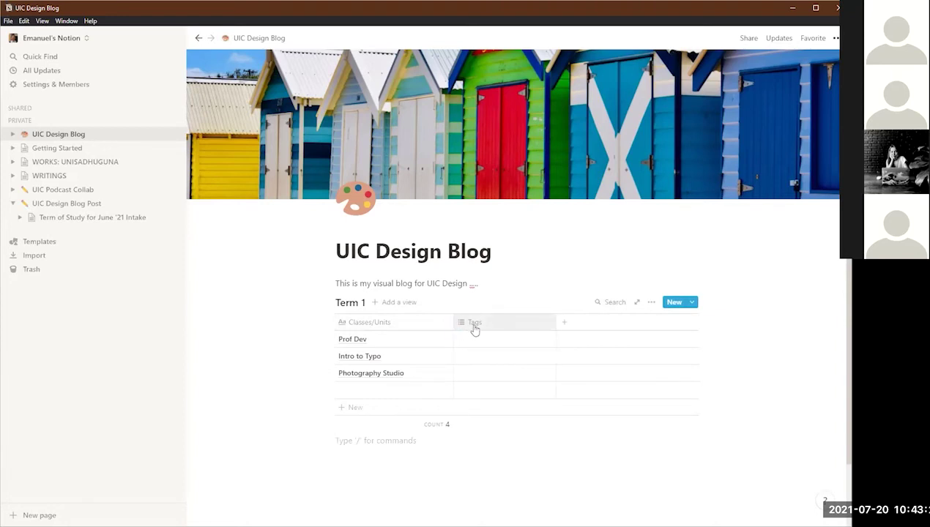
click(474, 326)
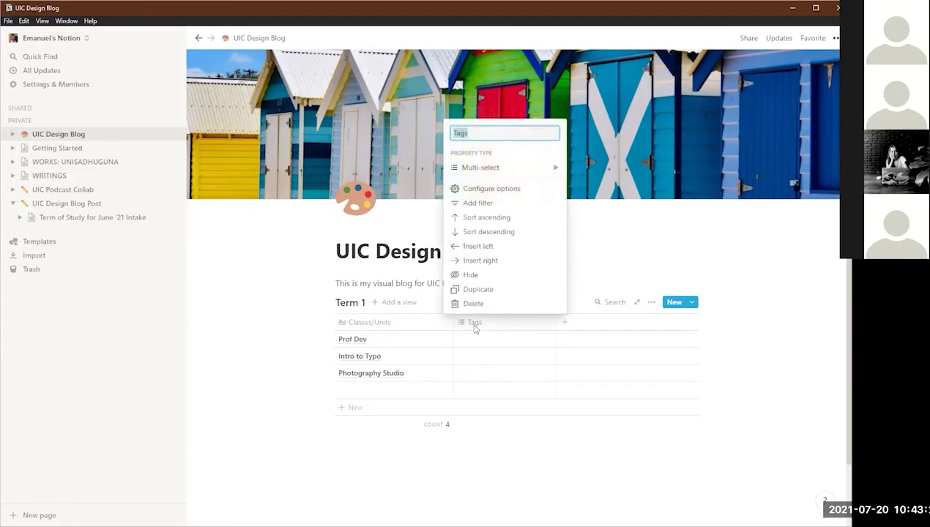
mouse_move(507, 174)
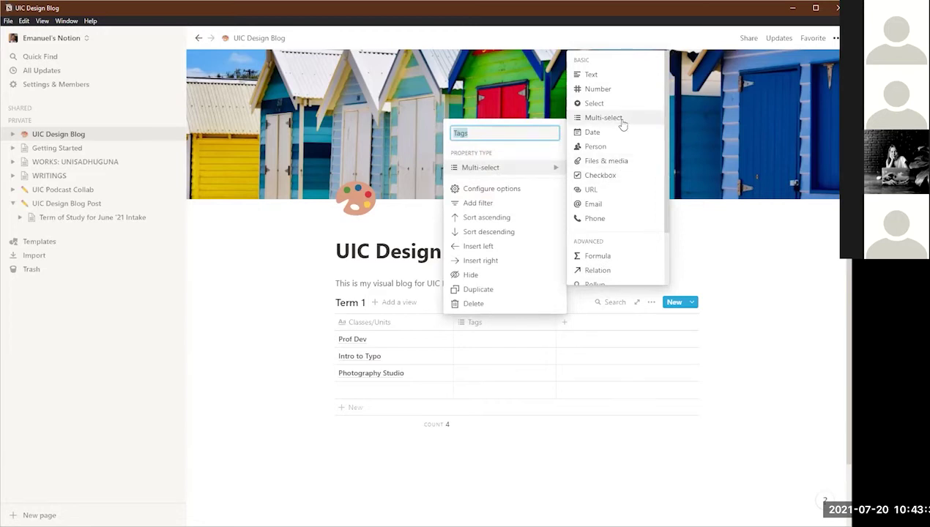
click(484, 339)
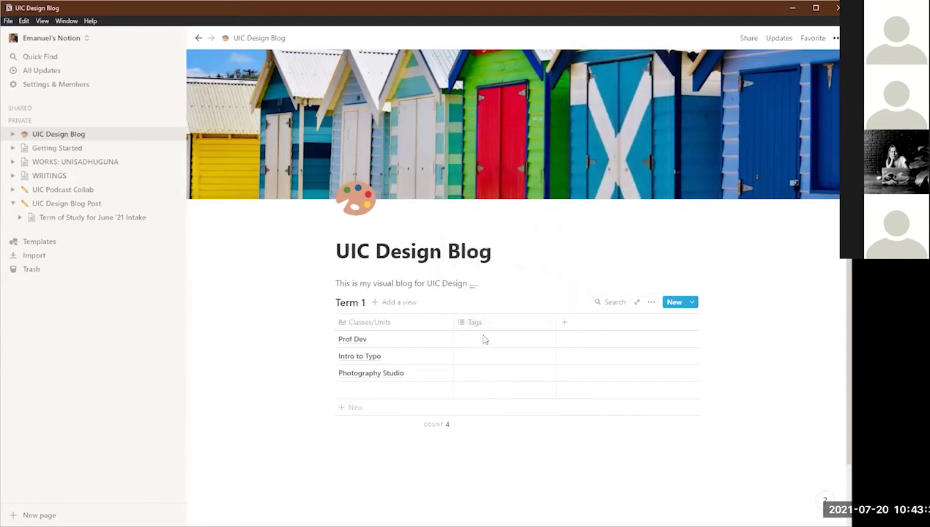
click(478, 323)
click(478, 329)
click(479, 330)
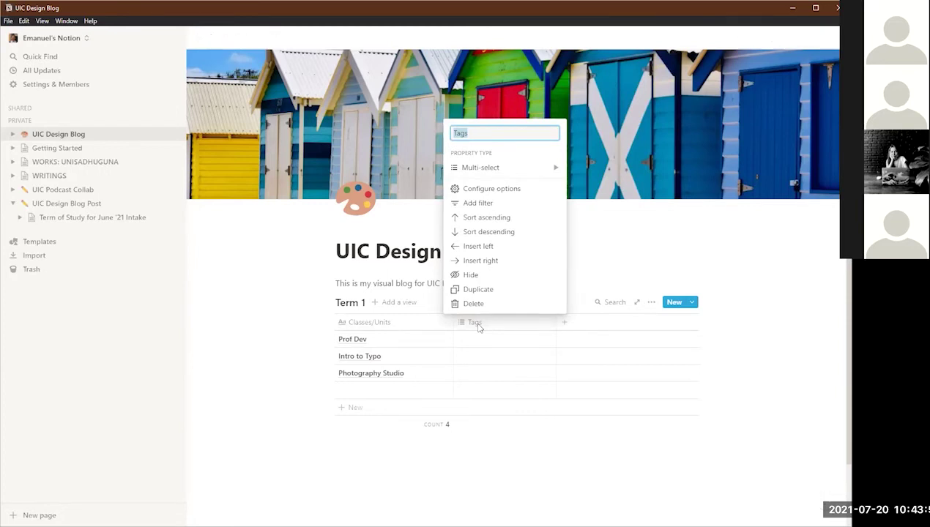
text(Level)
key(Return)
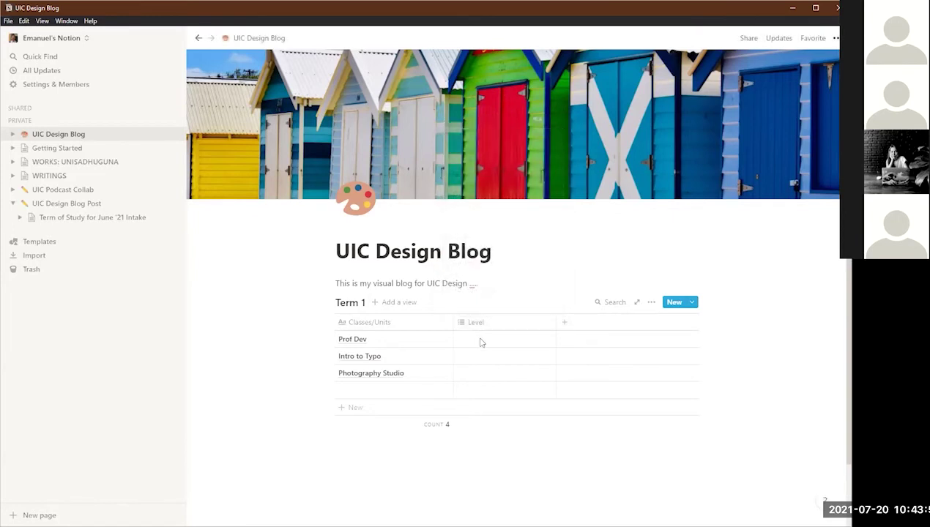
Step: Create the Level options "FOUNDATION", "HND LV-4" and "HND LV-5" in the Prof Dev row
click(481, 341)
text(FOUNDATION)
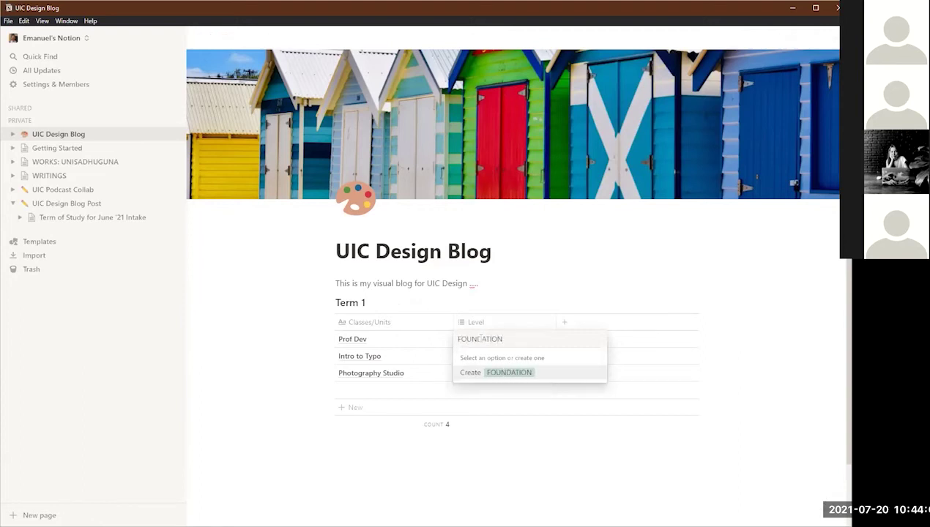
key(Return)
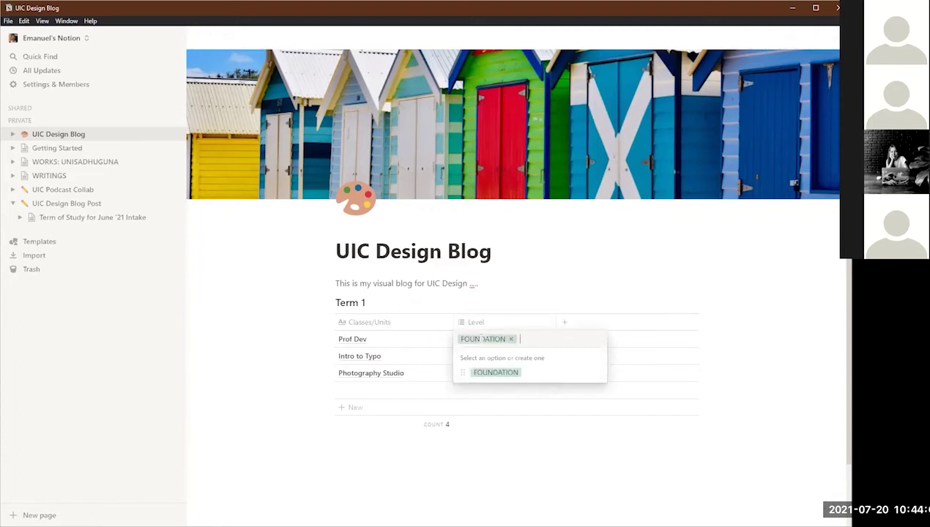
text(H)
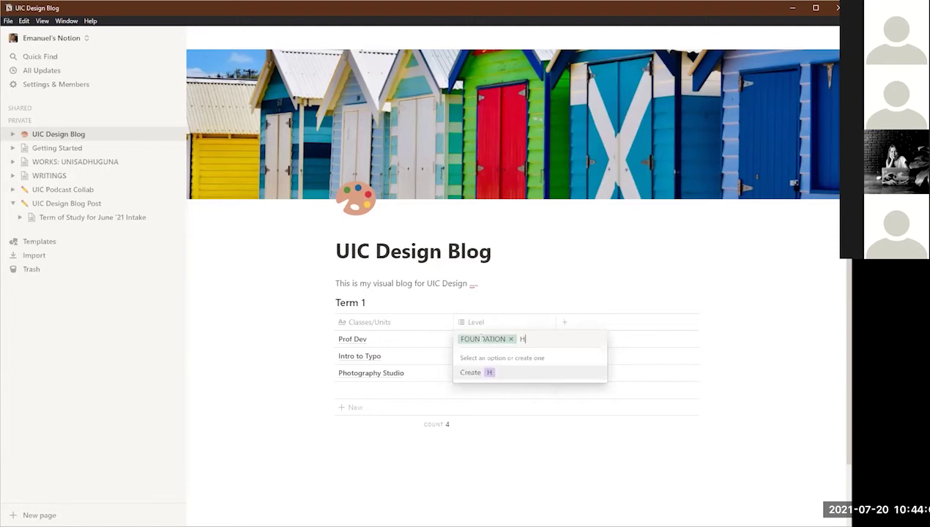
text(ND LV-4)
key(Return)
text(HND)
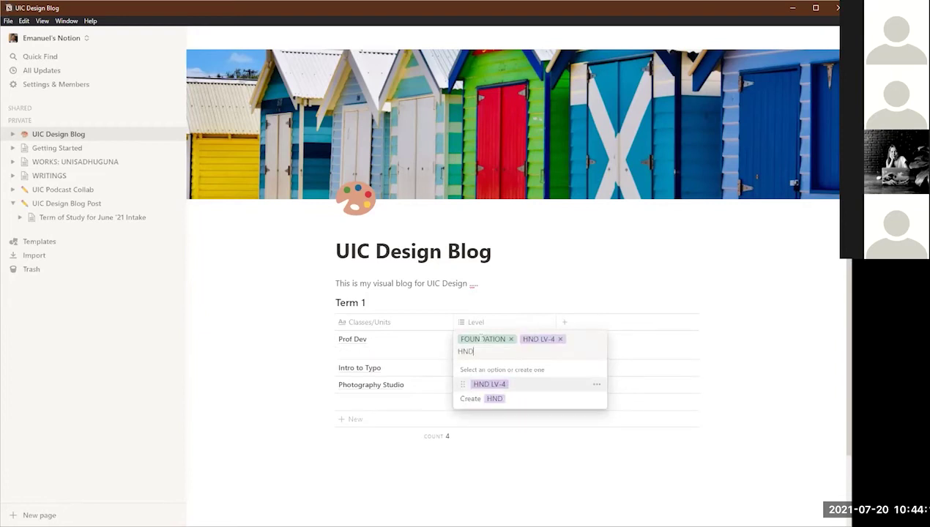
text( LV-5)
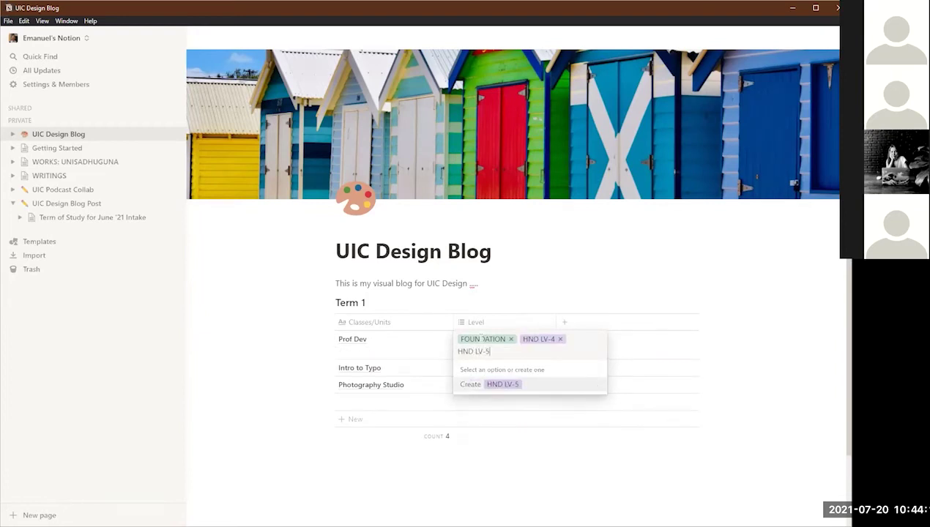
key(Return)
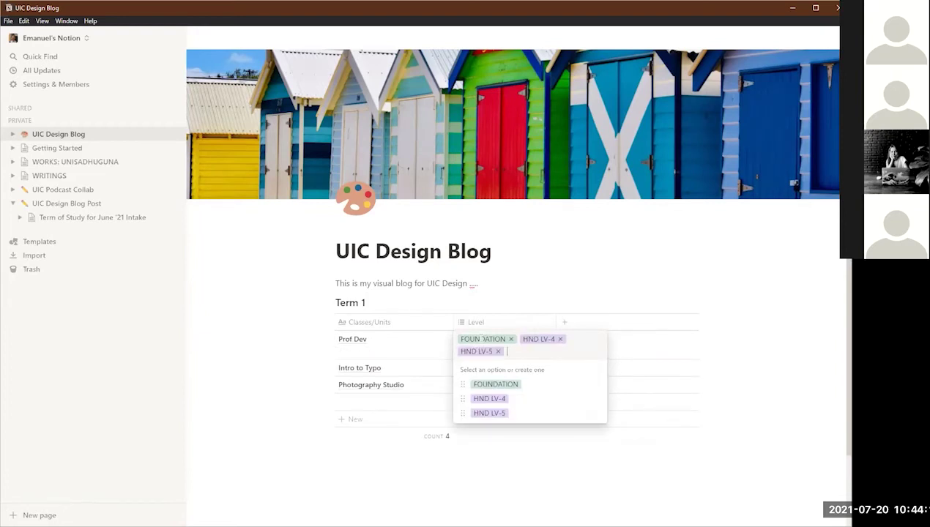
Step: Remove the HND LV-5 and HND LV-4 tags from the Prof Dev row, keeping only FOUNDATION
click(498, 351)
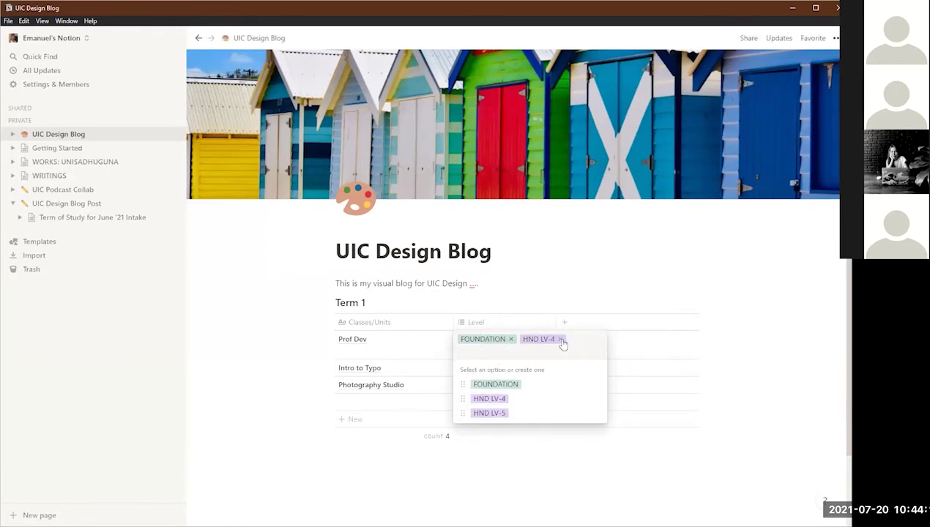
click(561, 340)
key(Escape)
Step: Tag the Intro to Typo and Photography Studio rows with the FOUNDATION level
click(483, 358)
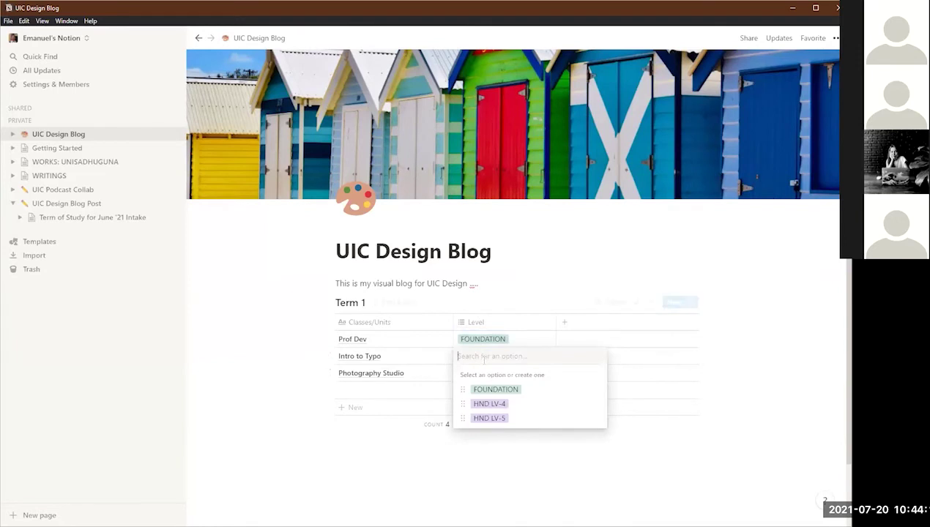
click(496, 389)
key(Escape)
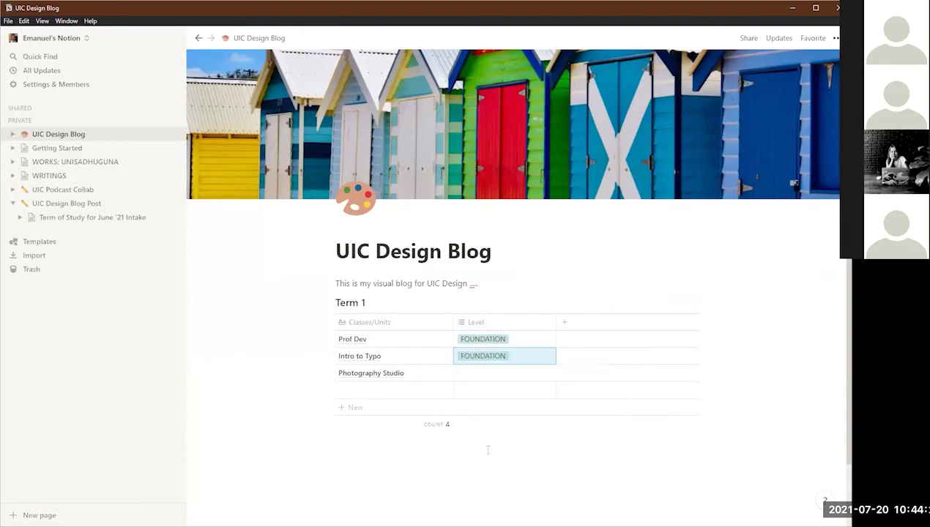
click(489, 377)
click(480, 405)
key(Escape)
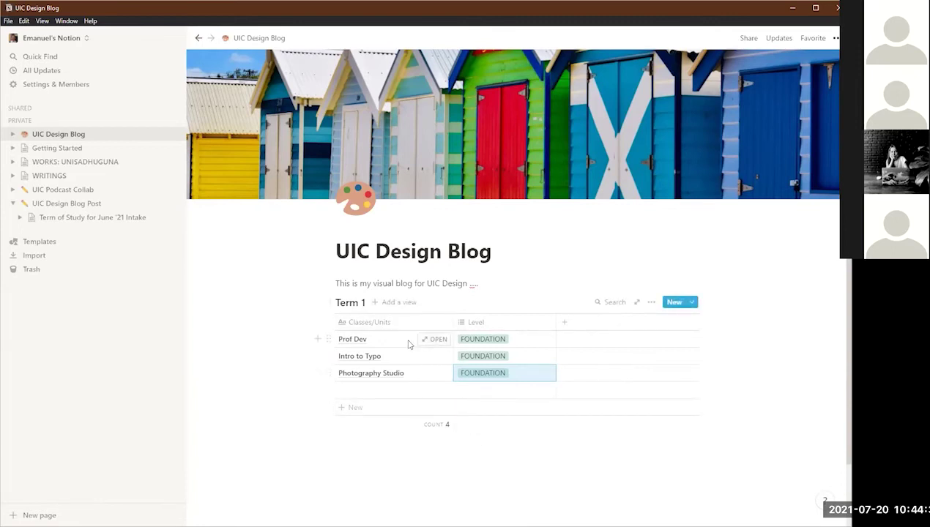
Step: Replace the FOUNDATION tag of the Prof Dev row with HND LV-4
click(516, 341)
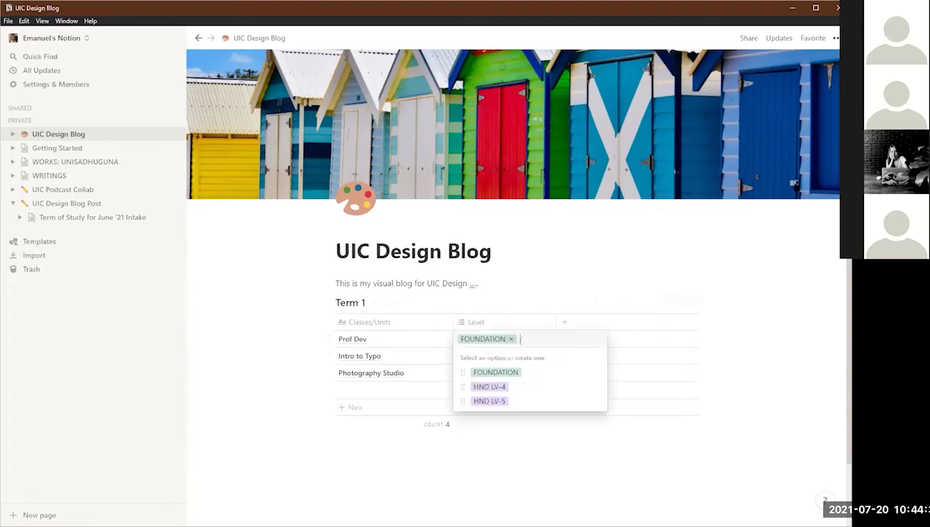
click(502, 388)
click(511, 339)
click(531, 438)
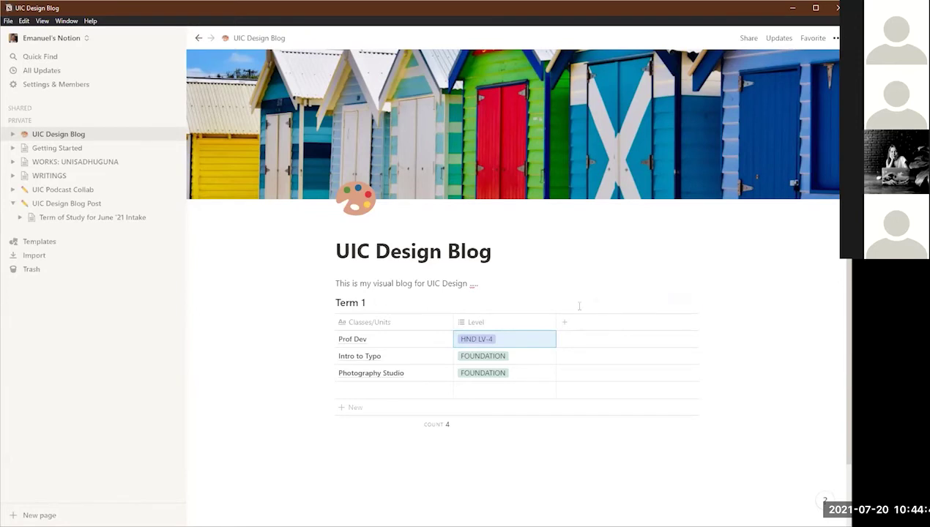
Step: Add a new column after Level and set its property type to Created by
click(564, 327)
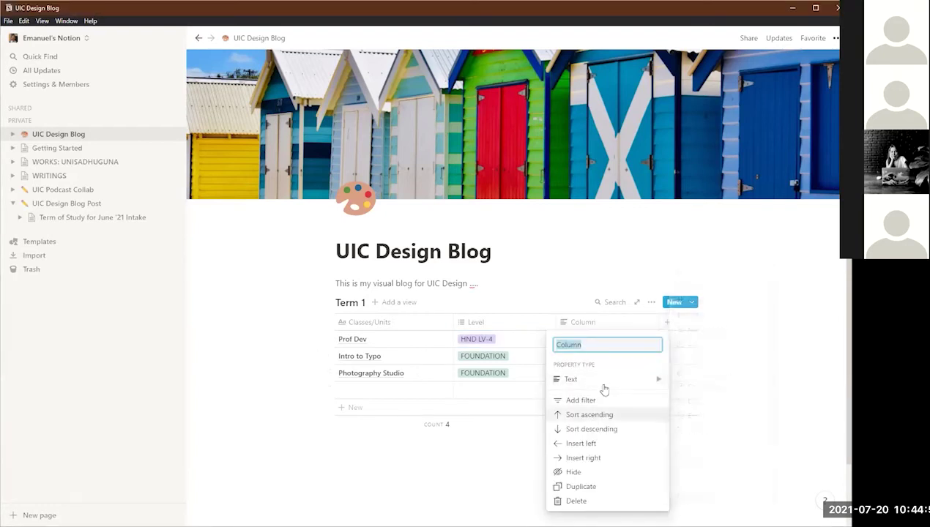
mouse_move(600, 379)
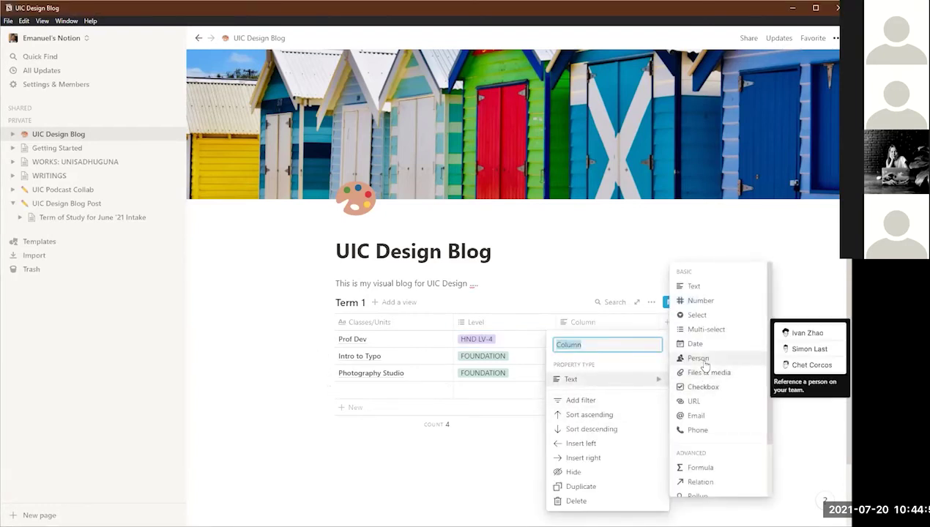
scroll(704, 370, down, 2)
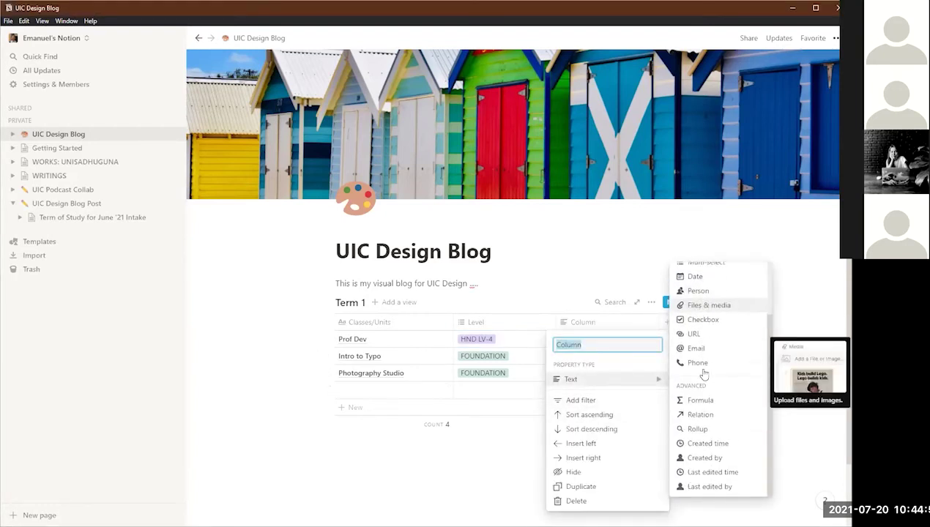
click(704, 458)
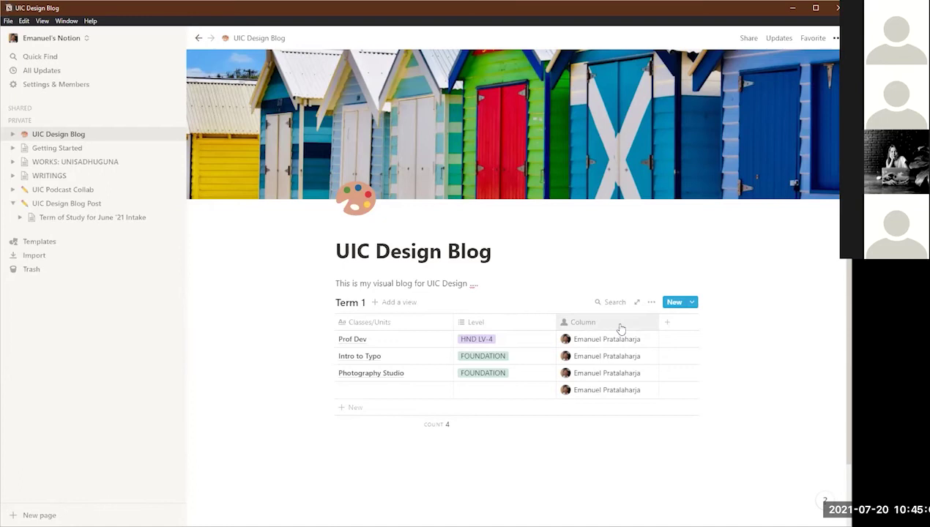
Step: Rename the HND LV-4 option of the Level column to "HNC LV-4"
click(489, 344)
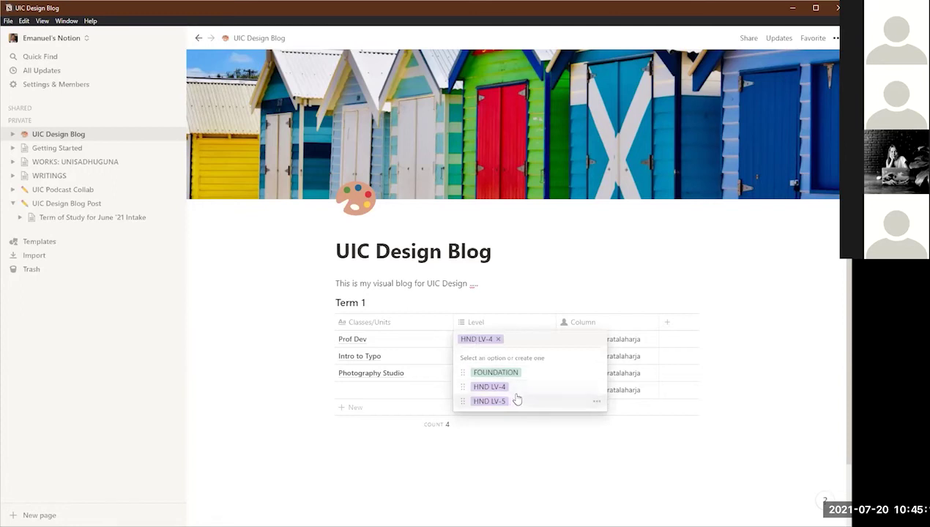
click(597, 387)
click(571, 183)
key(BackSpace)
text(C LV-4)
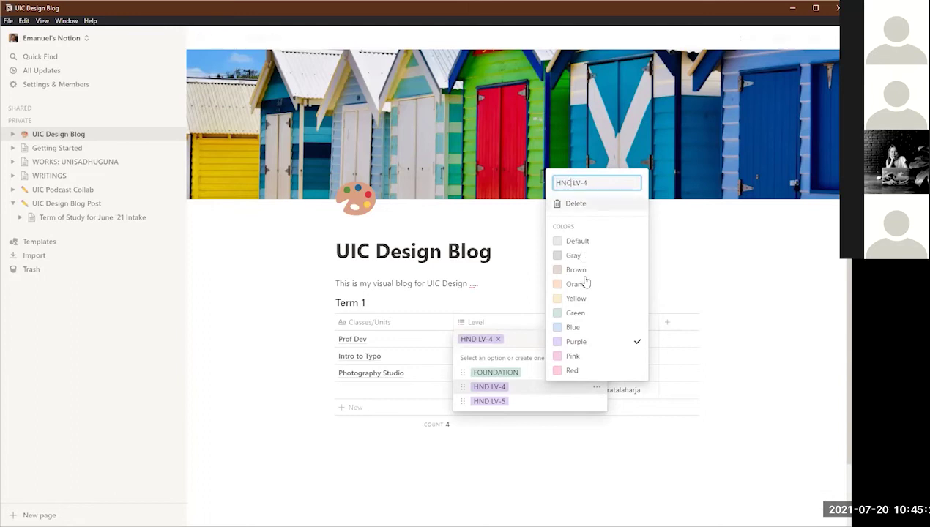
click(576, 470)
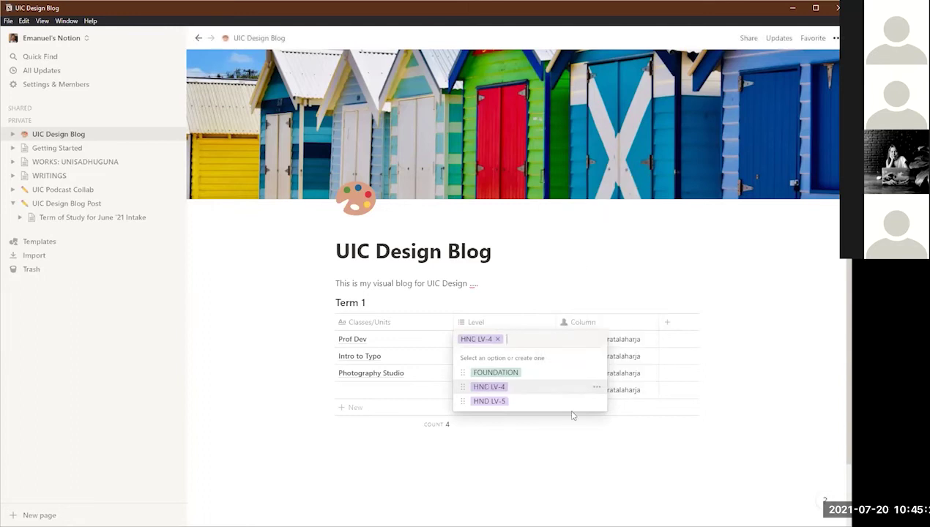
Step: Switch the Prof Dev row's level tag from HNC LV-4 back to FOUNDATION
click(504, 373)
click(497, 340)
click(515, 475)
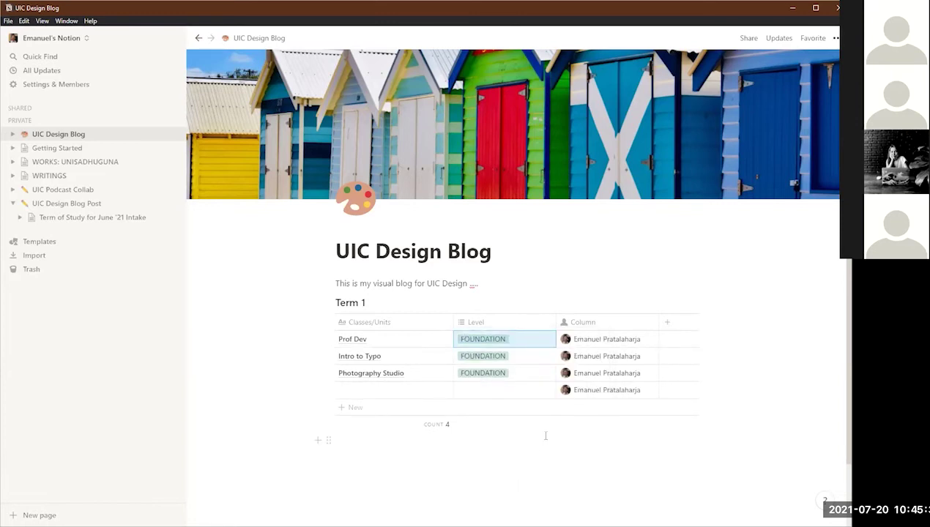
Step: Rename the Created by column to "Author"
click(584, 326)
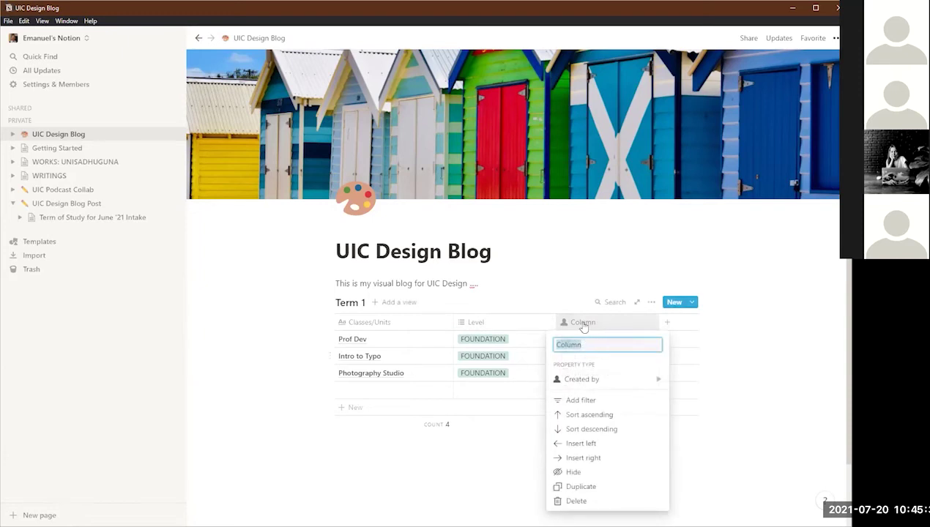
key(Escape)
click(584, 326)
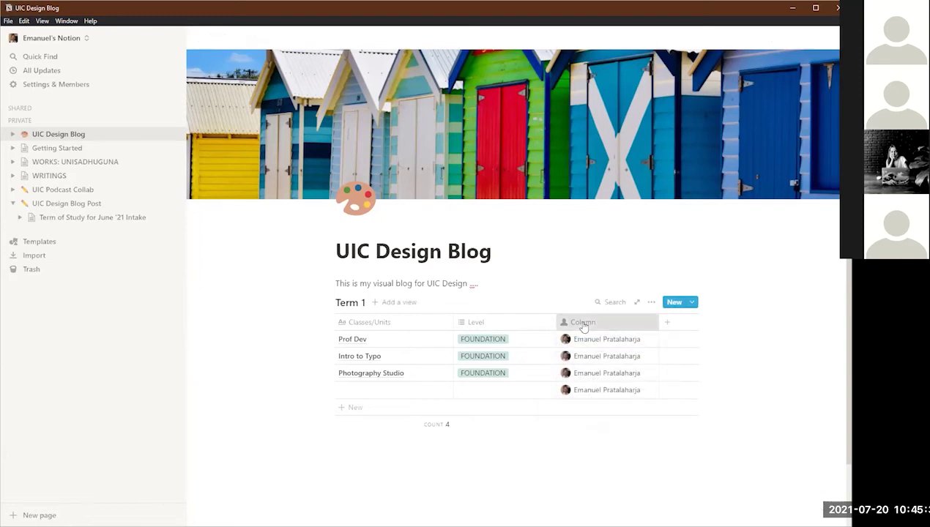
text(Author)
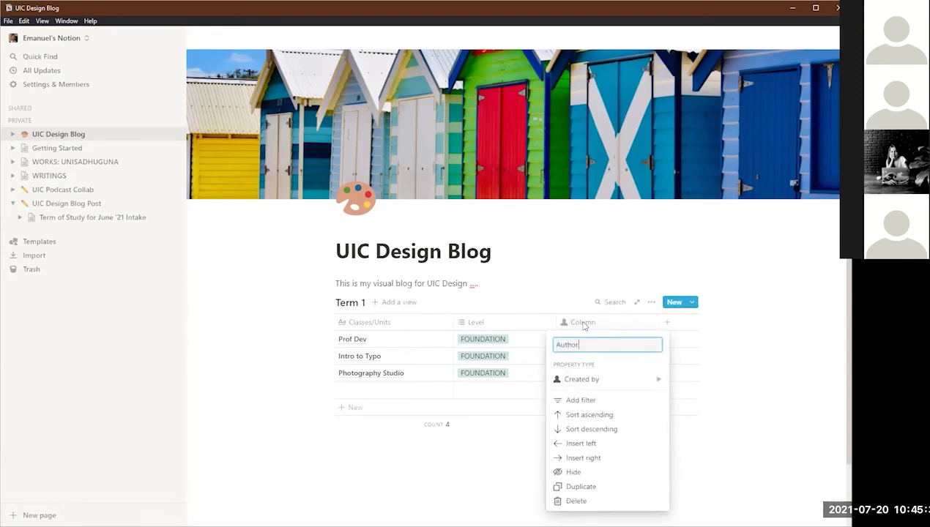
click(504, 461)
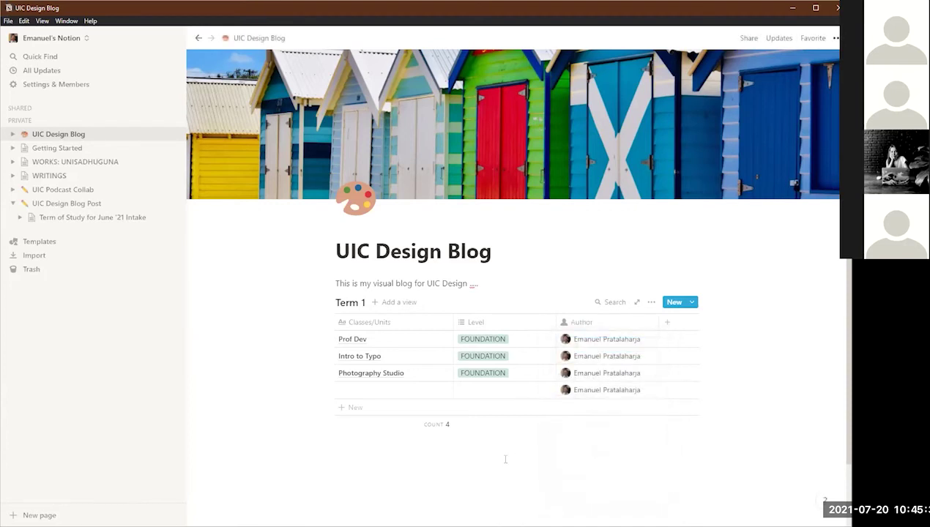
Step: Add a column with the Created time property type after Author and extend the table title to "Term 1 JUNE 2021"
click(669, 325)
click(680, 380)
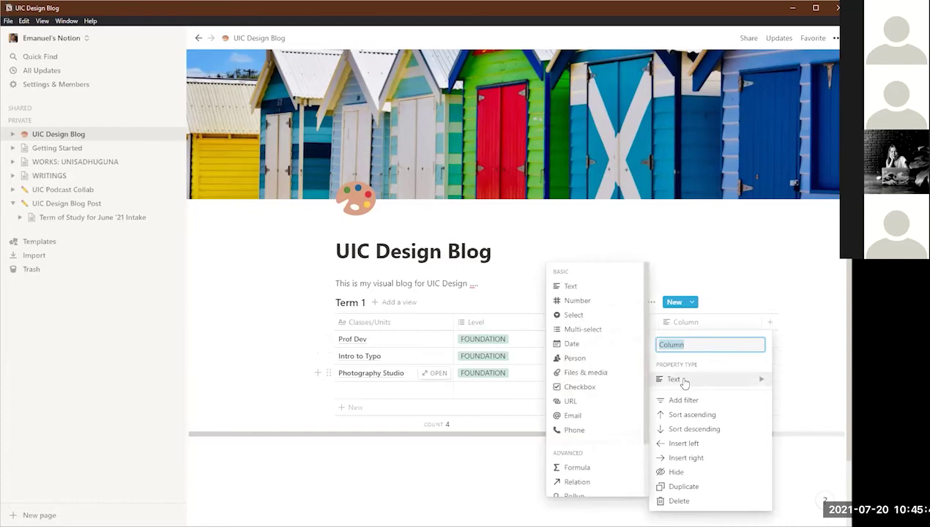
scroll(611, 443, down, 1)
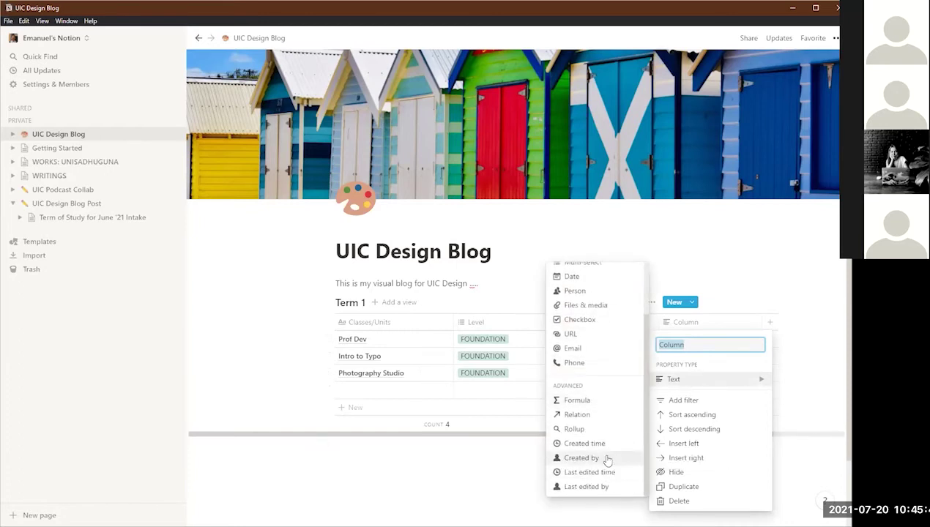
click(589, 444)
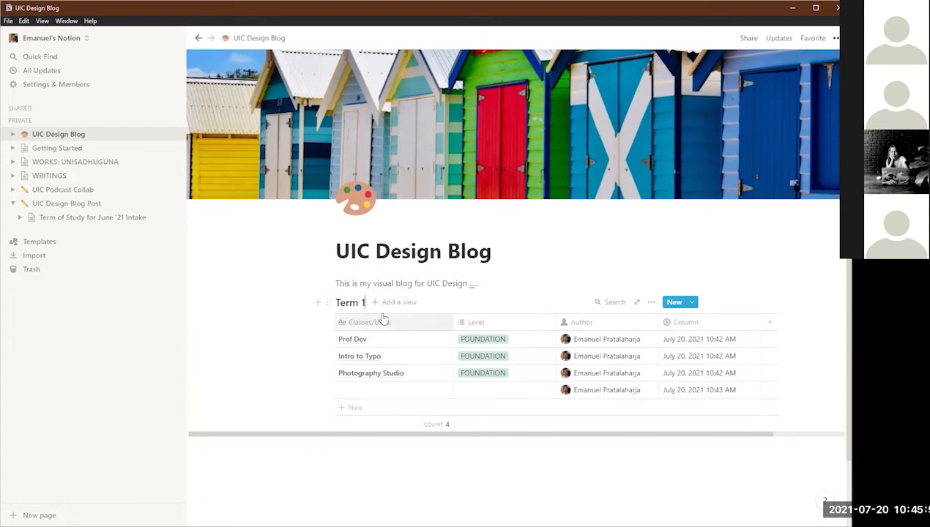
text(J)
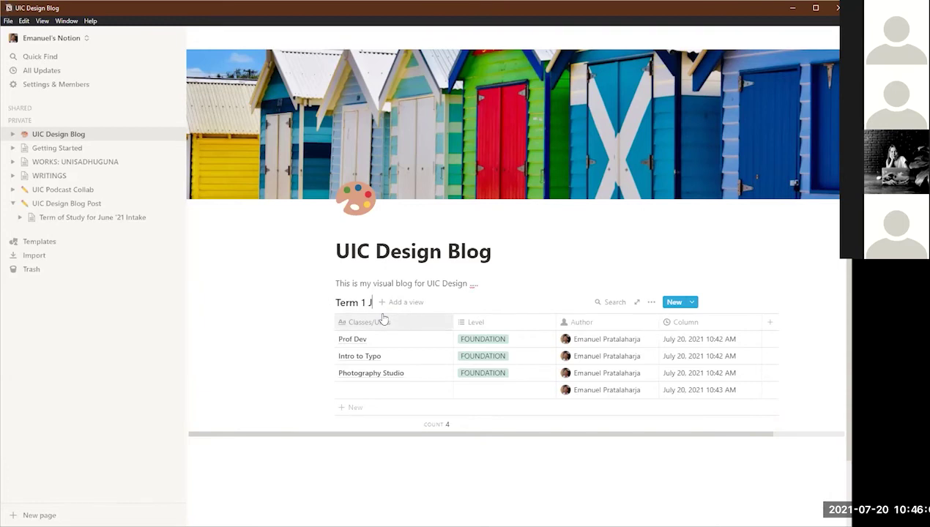
text(UNE 2021)
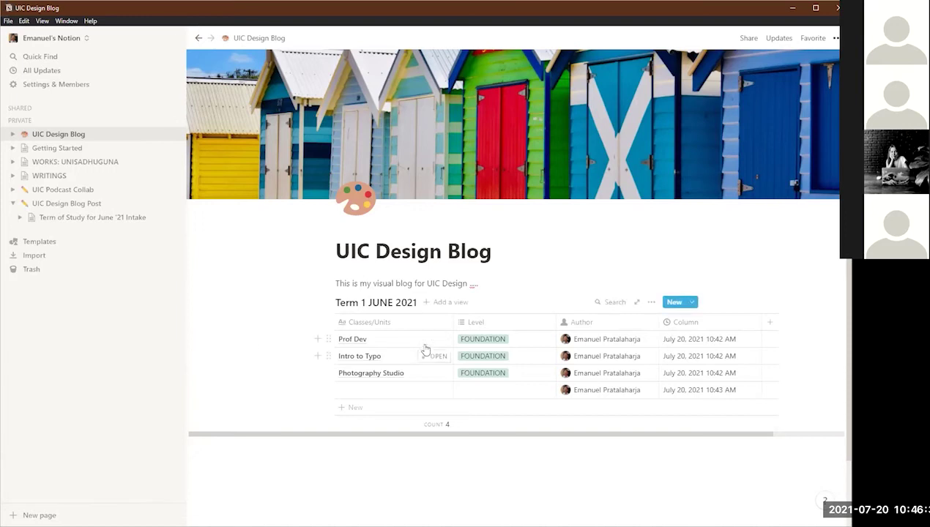
click(391, 337)
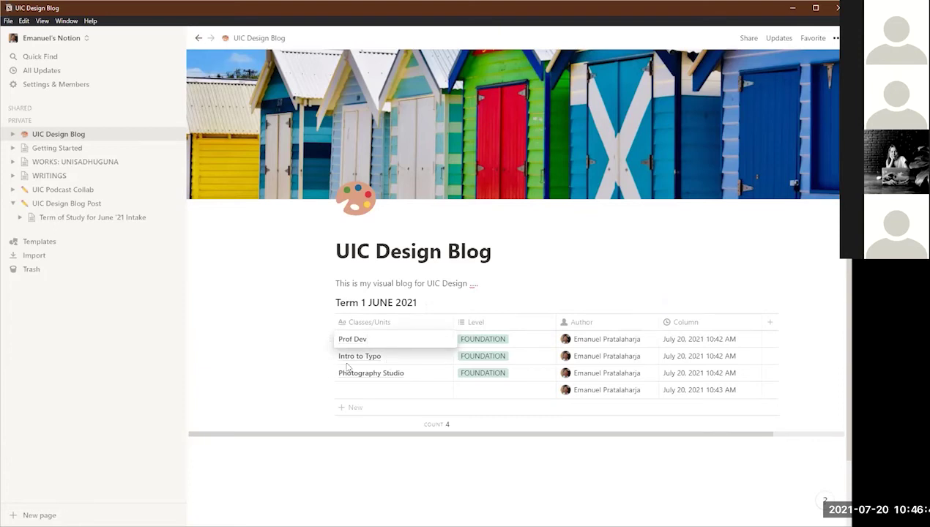
key(Escape)
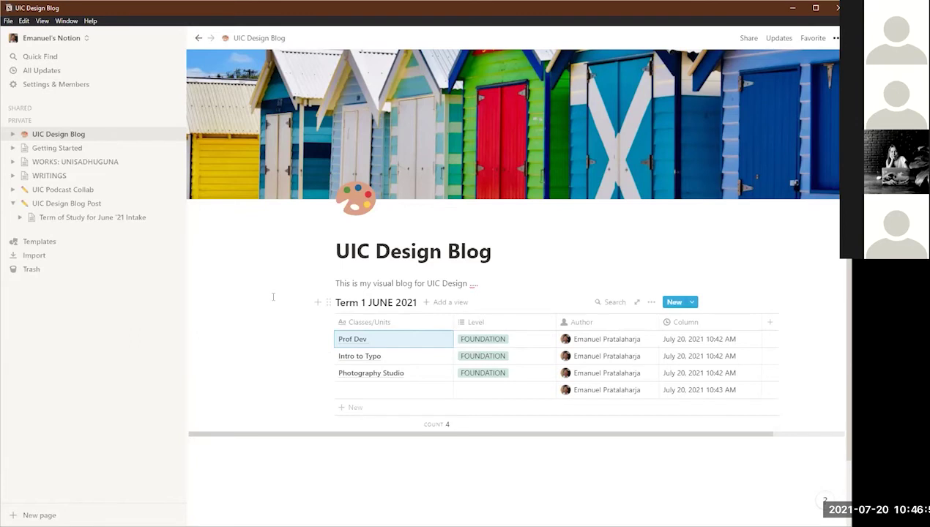
click(411, 338)
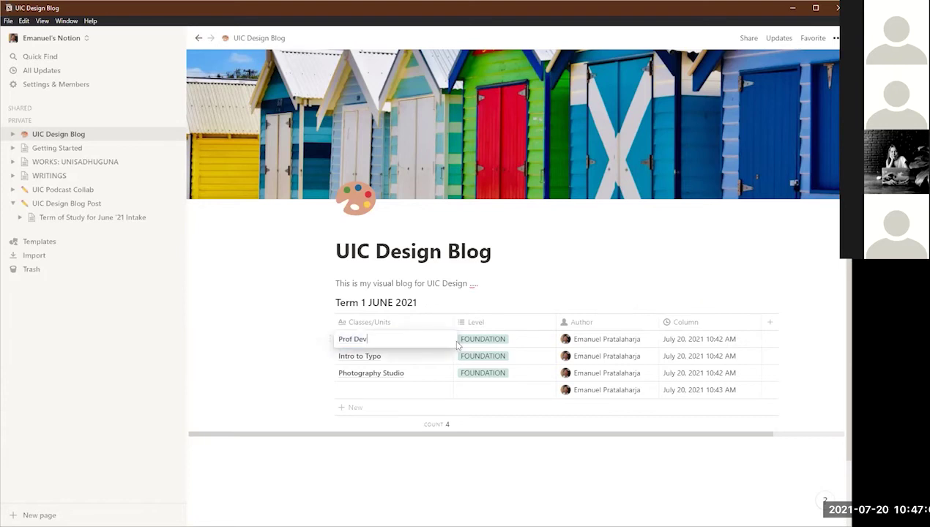
key(Escape)
Step: Open the Prof Dev entry as a page and insert a Heading 2 block in its empty body
click(430, 342)
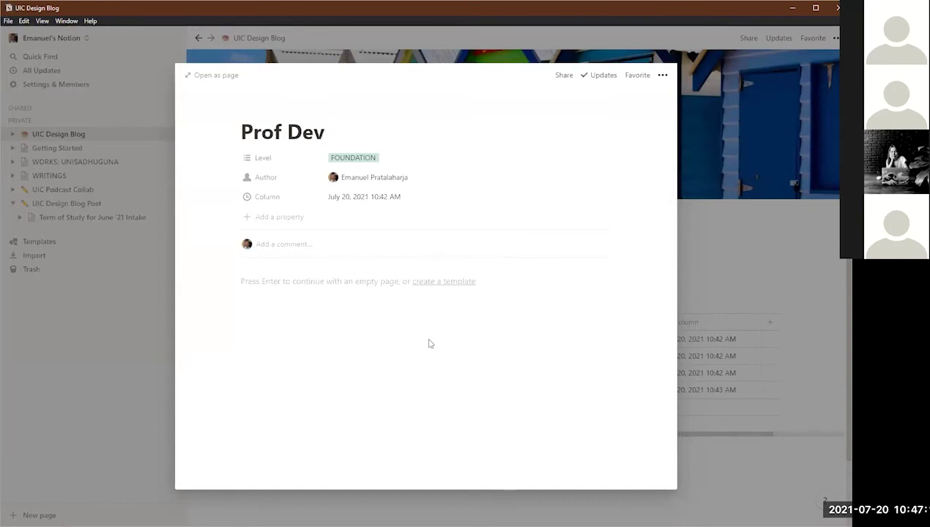
click(248, 283)
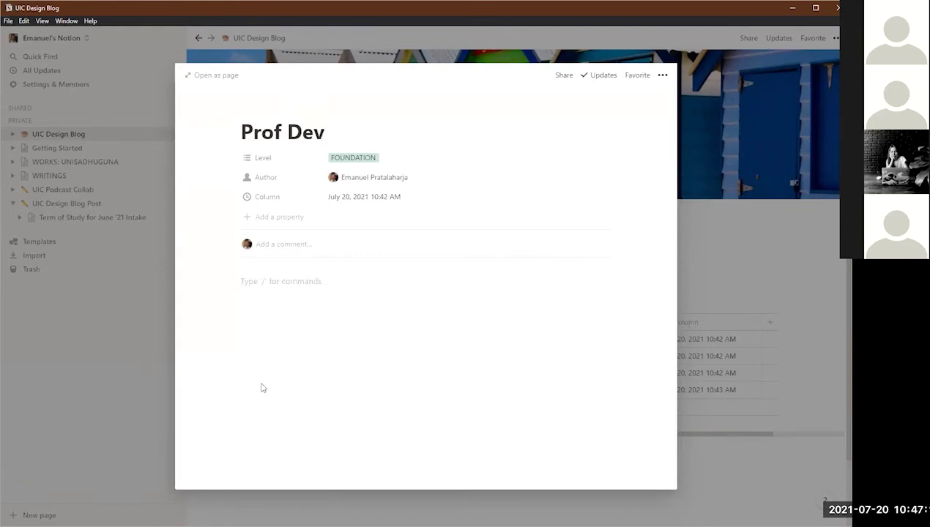
text(/)
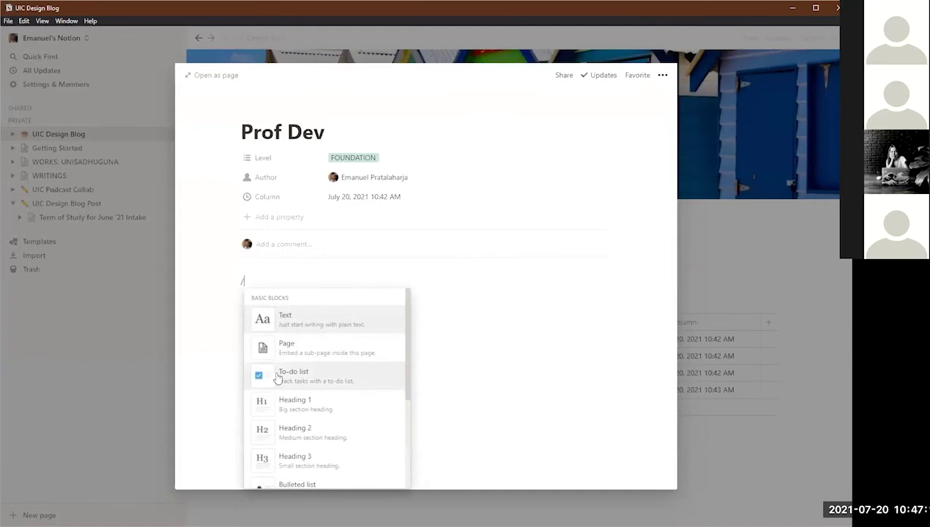
click(309, 326)
text(/)
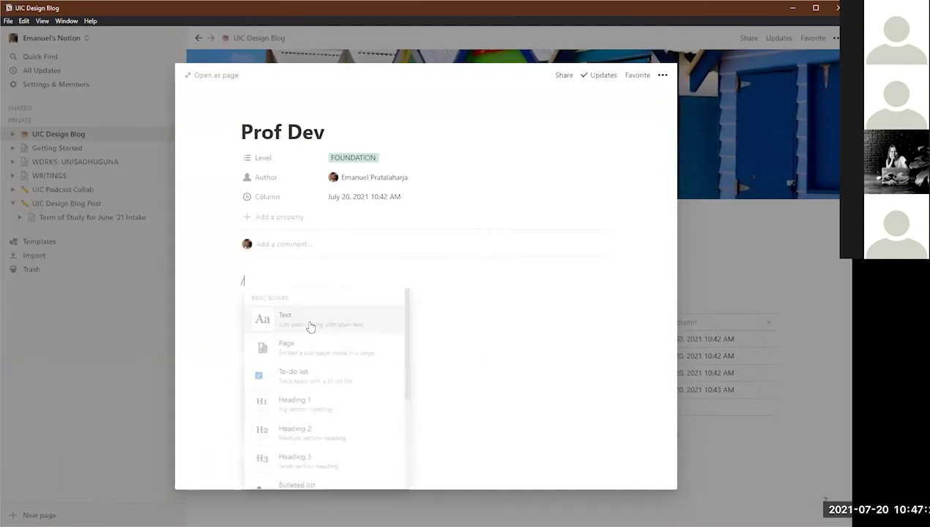
click(326, 436)
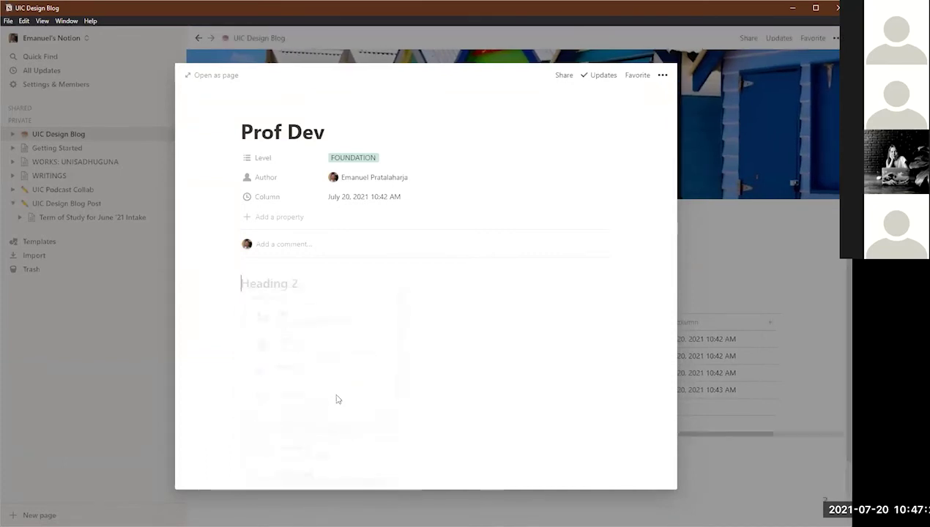
Step: Write "Week 1: 5 Fav Creative Professional" as the heading and start a new line below it
text(Week 1:)
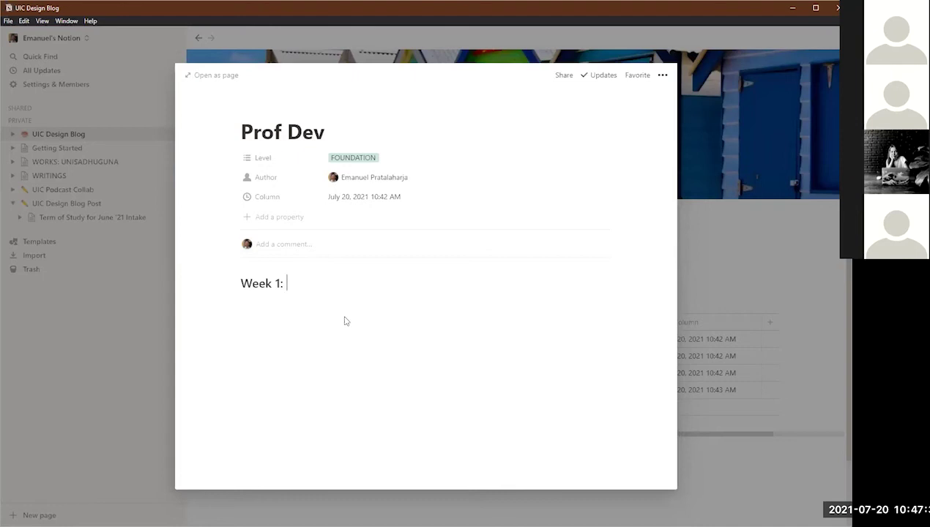
text(Make)
key(BackSpace)
key(BackSpace)
key(BackSpace)
key(BackSpace)
text(5 Fac)
key(BackSpace)
text(v Creative )
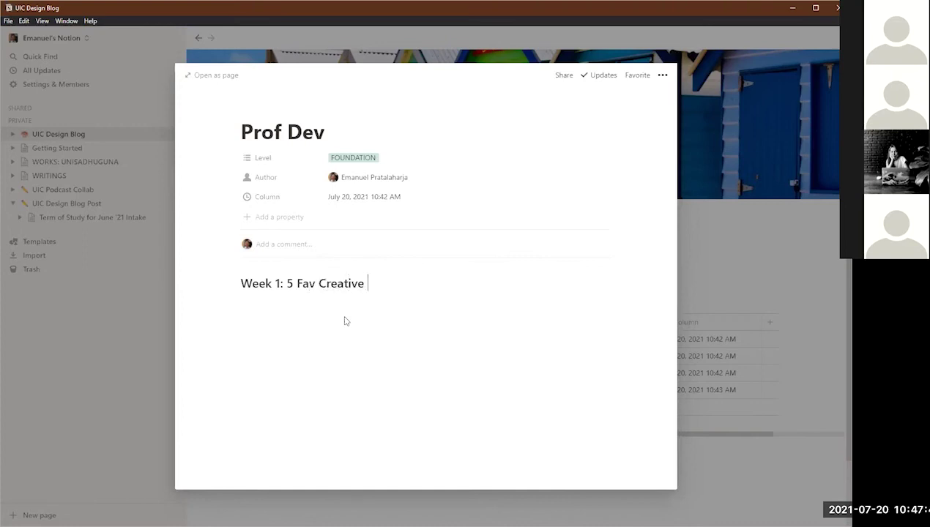
text(Professional)
key(Return)
Step: Fill the paragraph under the Week 1 heading with "The following are example" repeated nine times
text(The fol)
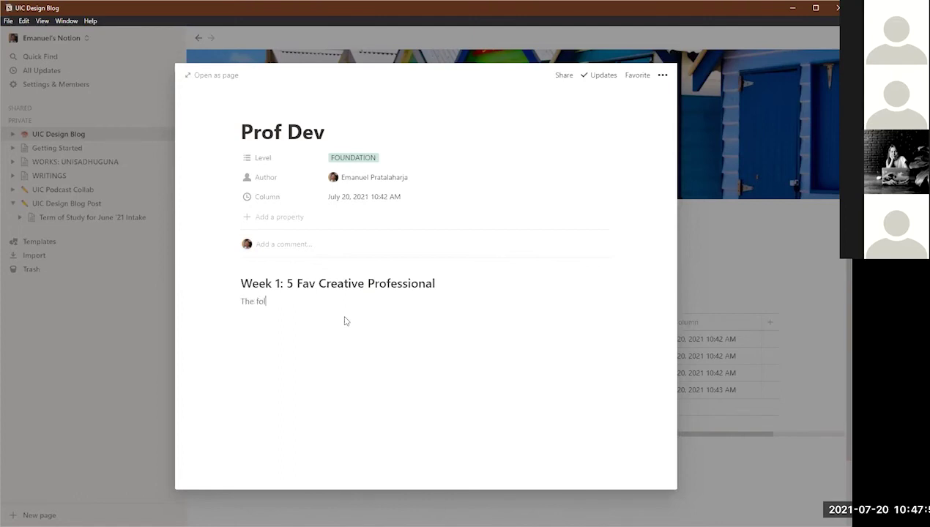
text(lowing are example)
drag(223, 303, 334, 316)
key(ctrl+c)
key(Right)
key(ctrl+v)
key(ctrl+v)
key(ctrl+v)
key(ctrl+v)
key(ctrl+v)
key(ctrl+v)
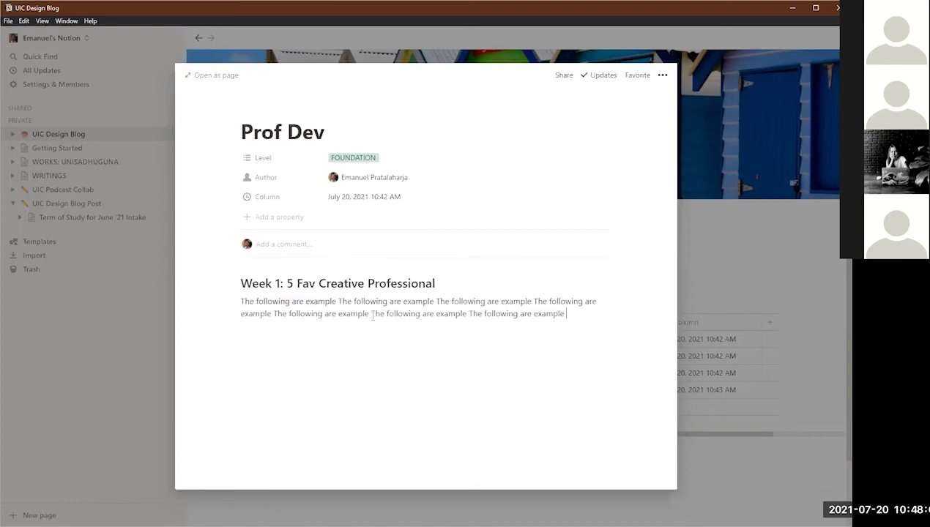
key(ctrl+v)
key(ctrl+v)
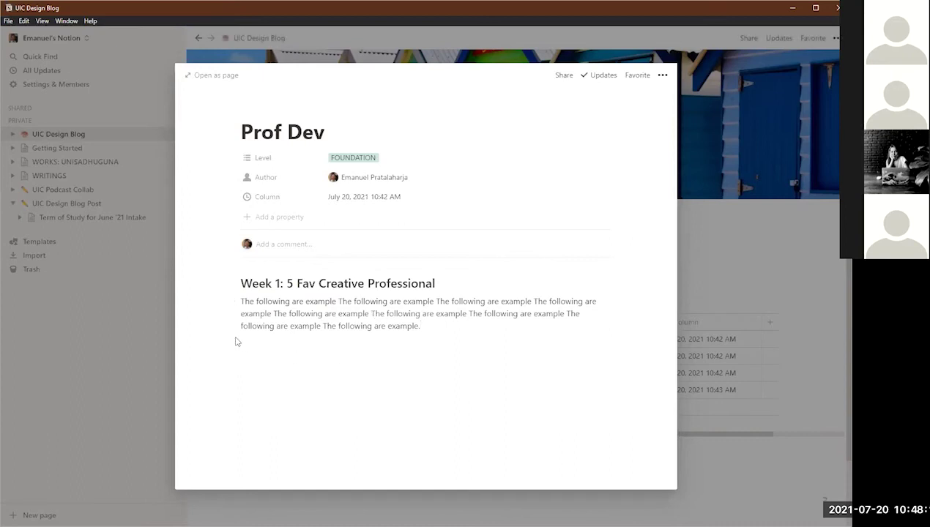
Step: Add a File block below the Week 1 paragraph
click(331, 340)
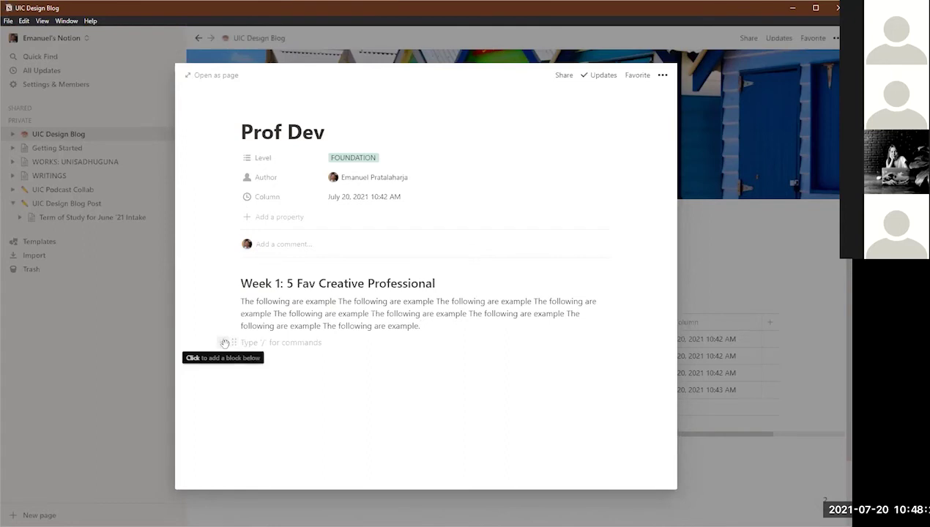
click(225, 343)
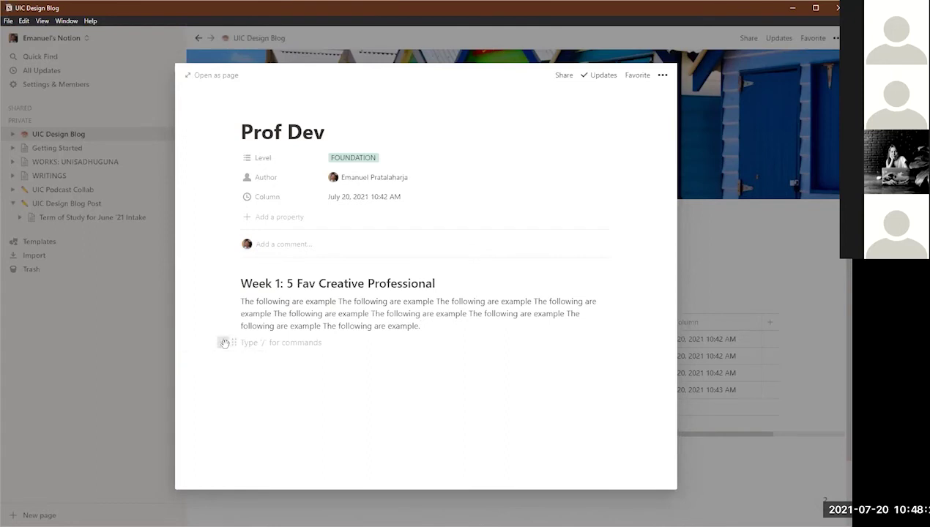
scroll(333, 286, down, 5)
scroll(335, 287, down, 10)
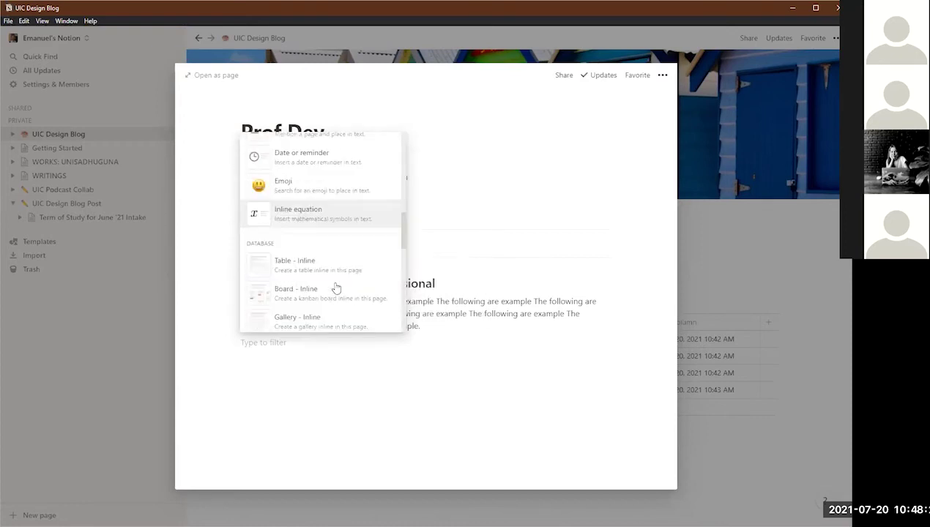
scroll(337, 286, up, 3)
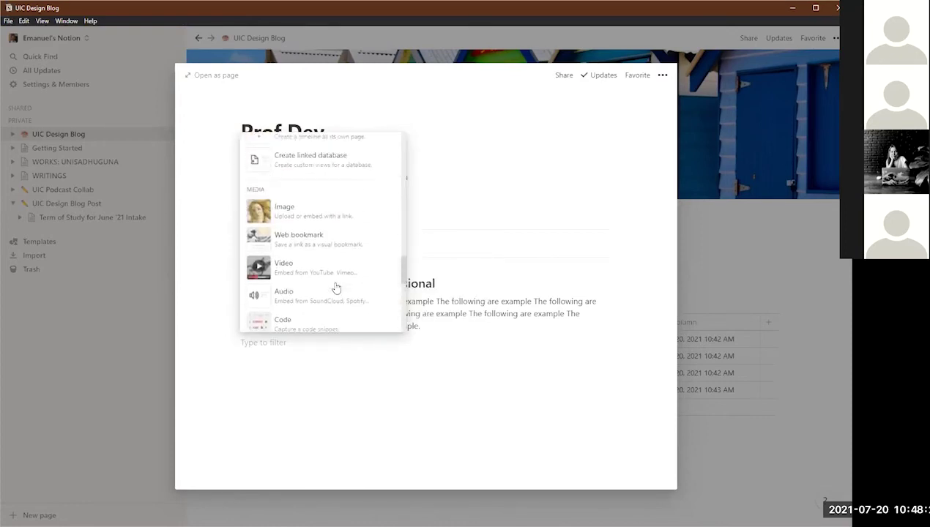
scroll(337, 277, down, 3)
scroll(337, 276, up, 3)
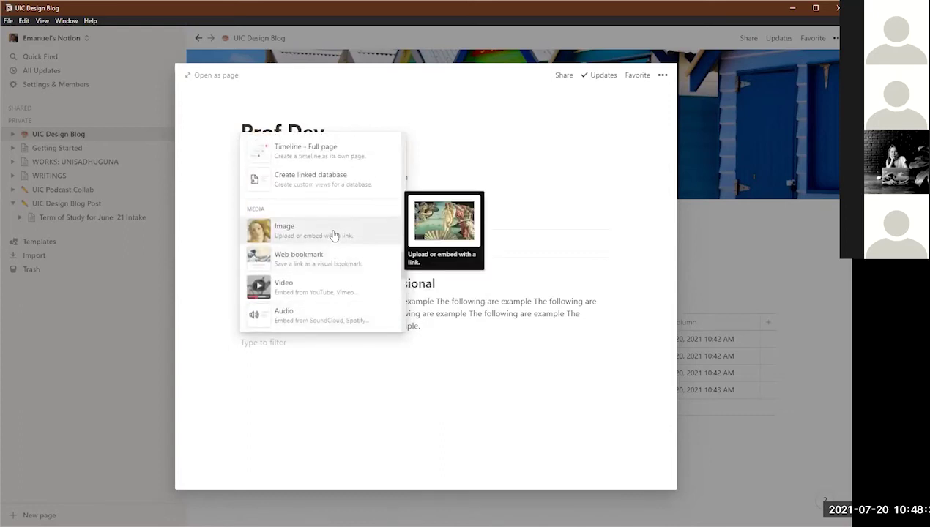
scroll(334, 233, down, 4)
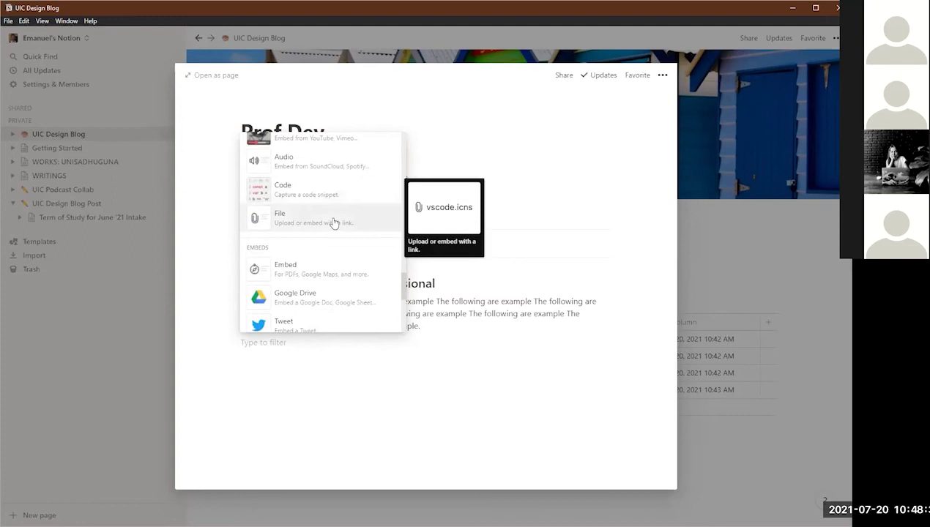
click(334, 222)
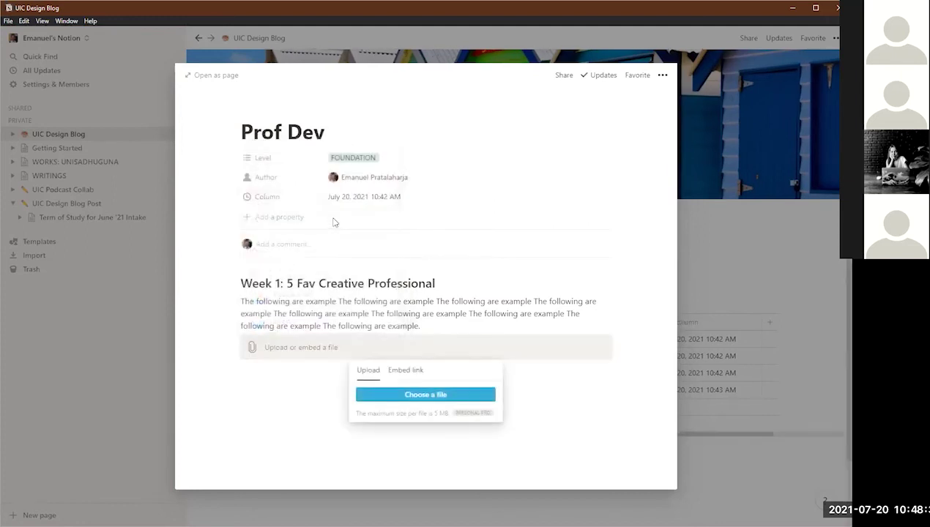
Step: Upload the 01-02 P&E Lectures presentation dated 12/07/2021 from the Week 01-02 folder of 06. LECTURES into the File block
click(404, 371)
click(368, 370)
click(382, 398)
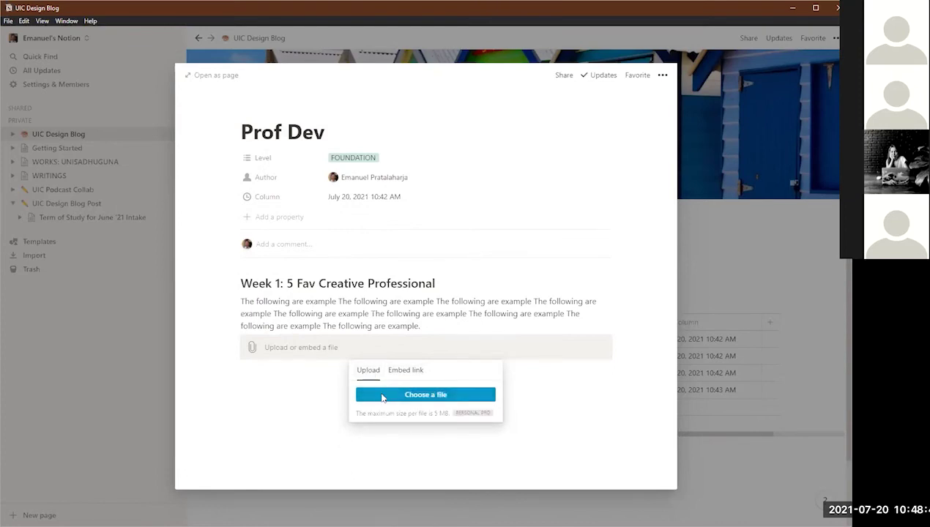
scroll(64, 148, up, 5)
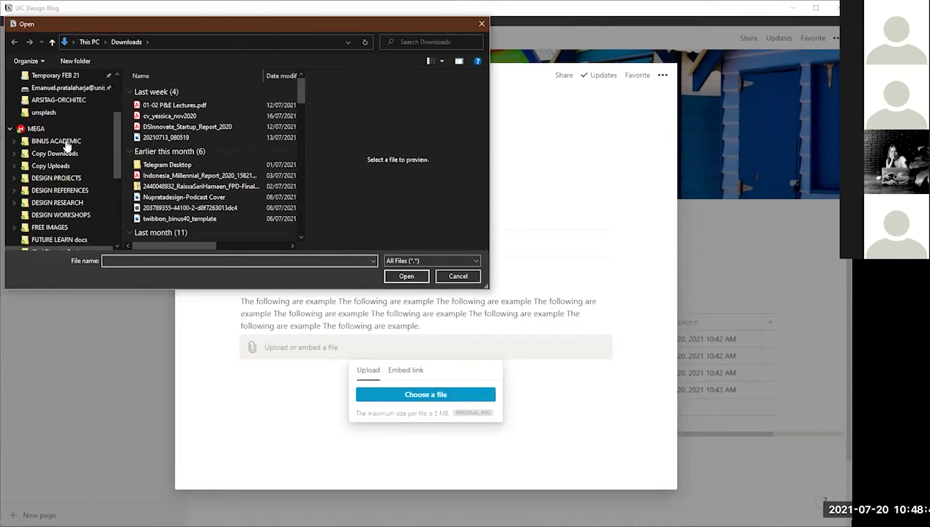
scroll(66, 147, up, 3)
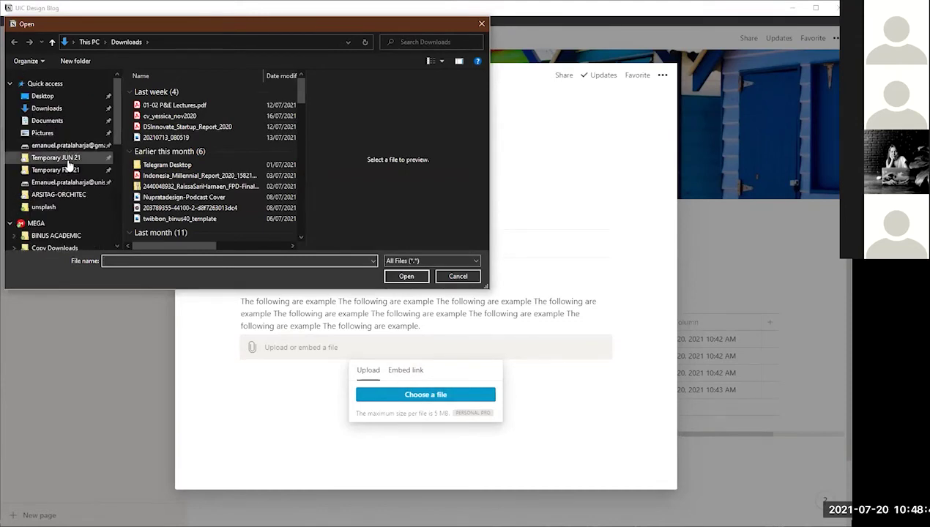
click(68, 161)
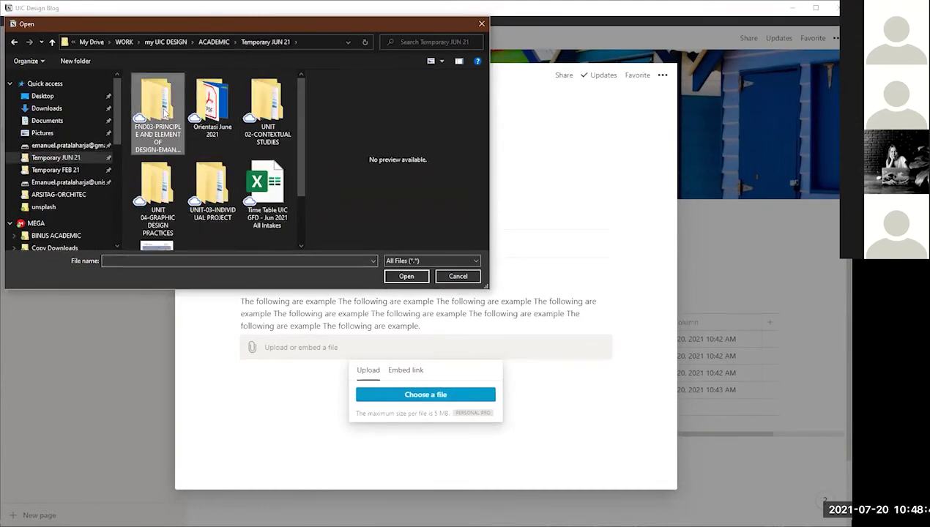
double_click(164, 113)
double_click(176, 146)
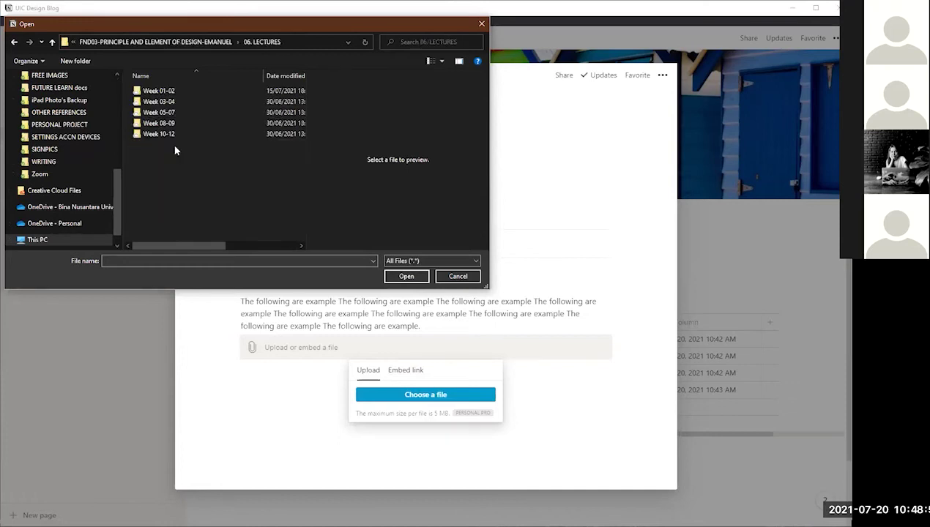
double_click(174, 91)
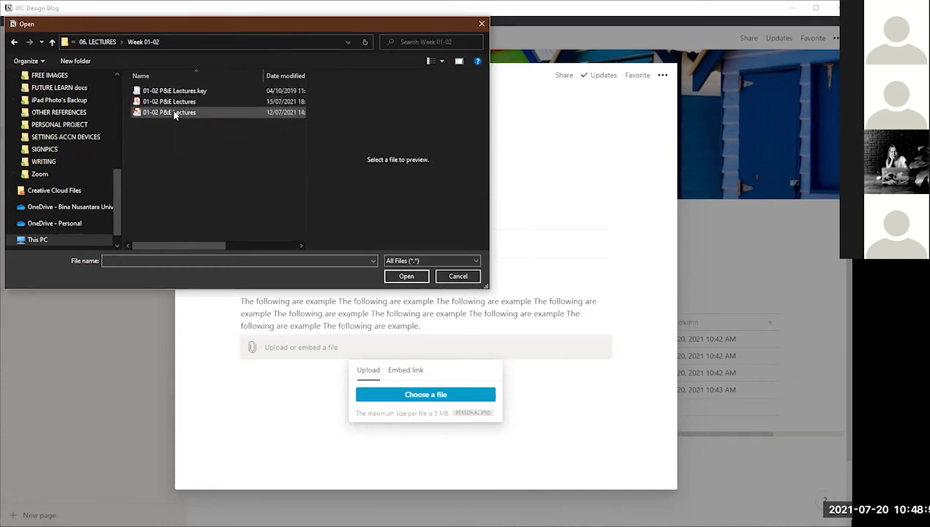
click(174, 113)
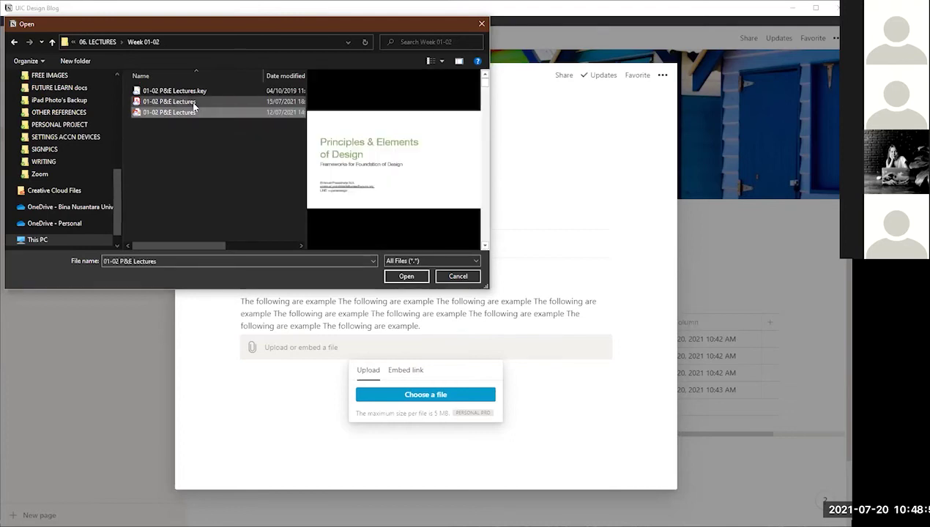
click(406, 277)
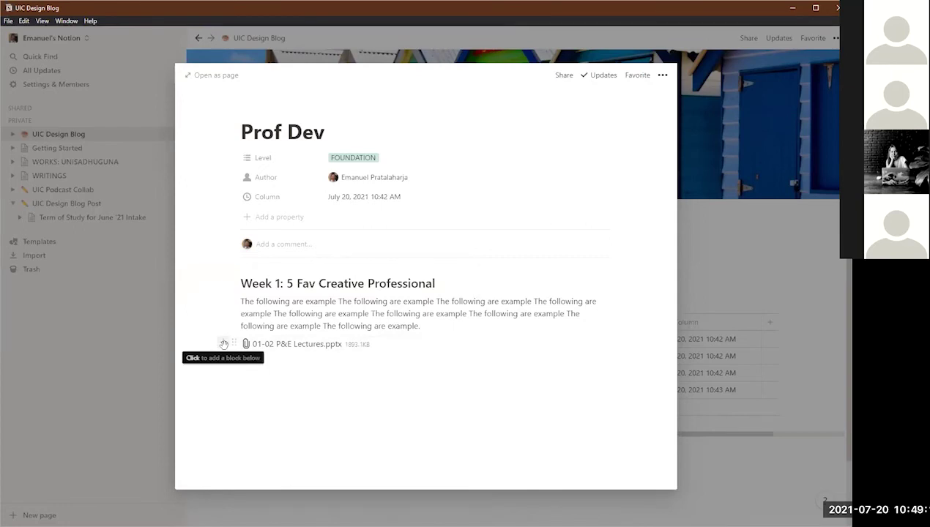
Step: Add another File block below the 01-02 P&E Lectures.pptx attachment
click(223, 344)
key(Down)
key(Down)
key(Down)
key(Down)
key(Down)
key(Down)
key(Down)
key(Down)
key(Down)
key(Down)
key(Down)
key(Down)
key(Down)
key(Down)
key(Down)
key(Down)
key(Down)
key(Down)
key(Down)
key(Down)
key(Down)
key(Down)
key(Down)
key(Down)
key(Down)
key(Down)
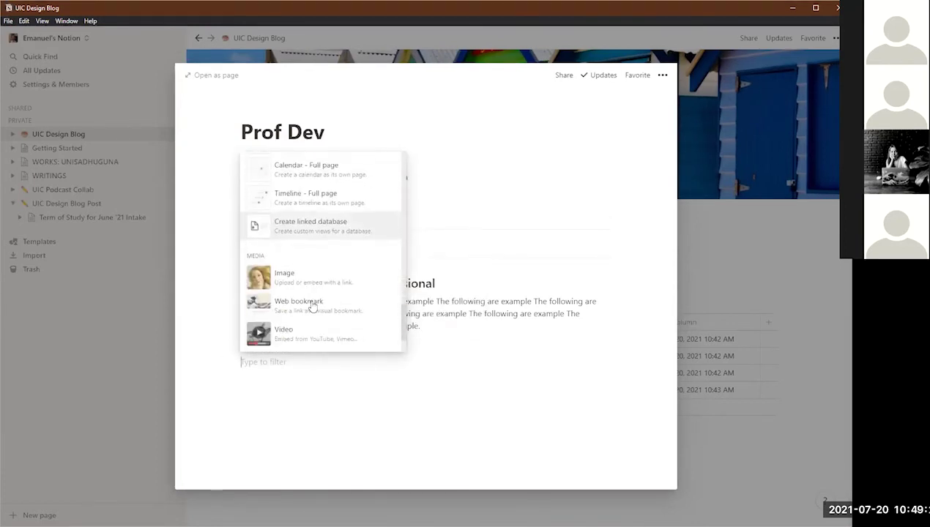
scroll(313, 306, down, 4)
scroll(311, 296, up, 2)
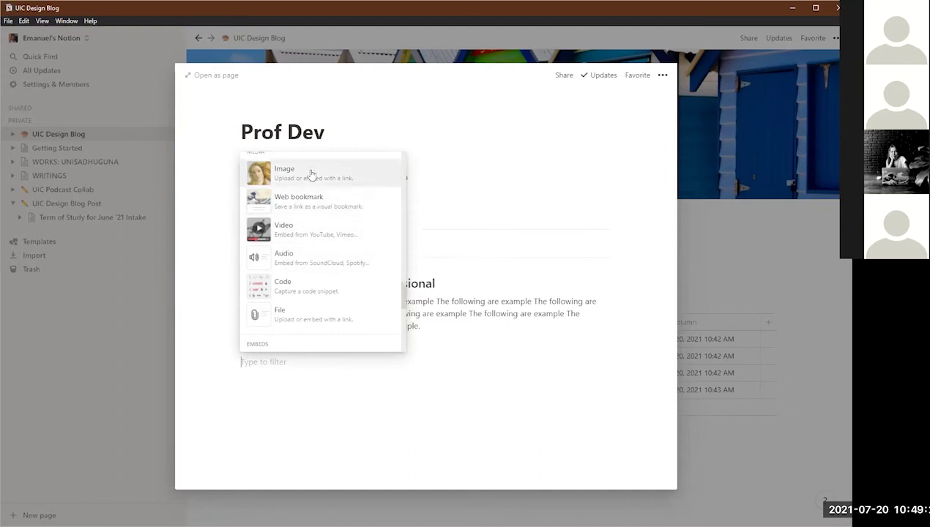
scroll(300, 241, up, 3)
scroll(296, 300, down, 5)
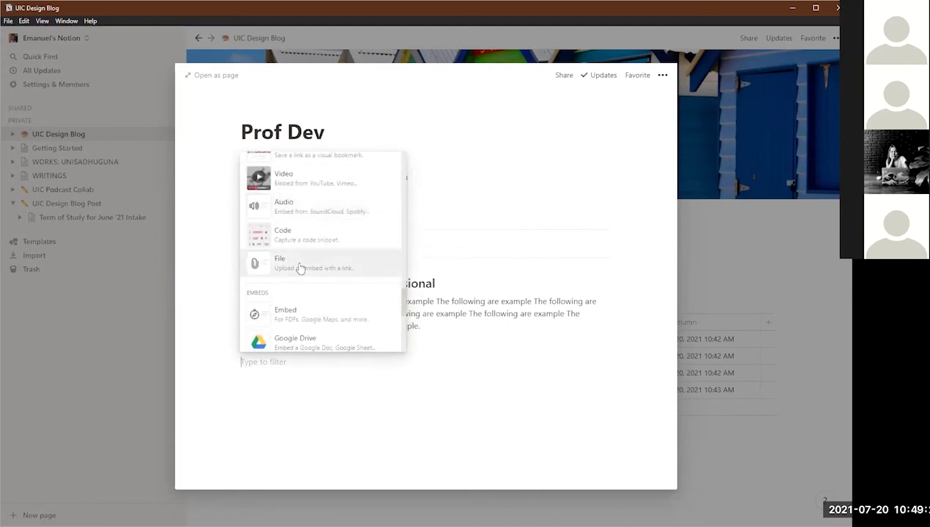
click(300, 265)
Step: Upload 01-02 P&E Lectures.pdf from the Downloads folder into the new File block
click(382, 416)
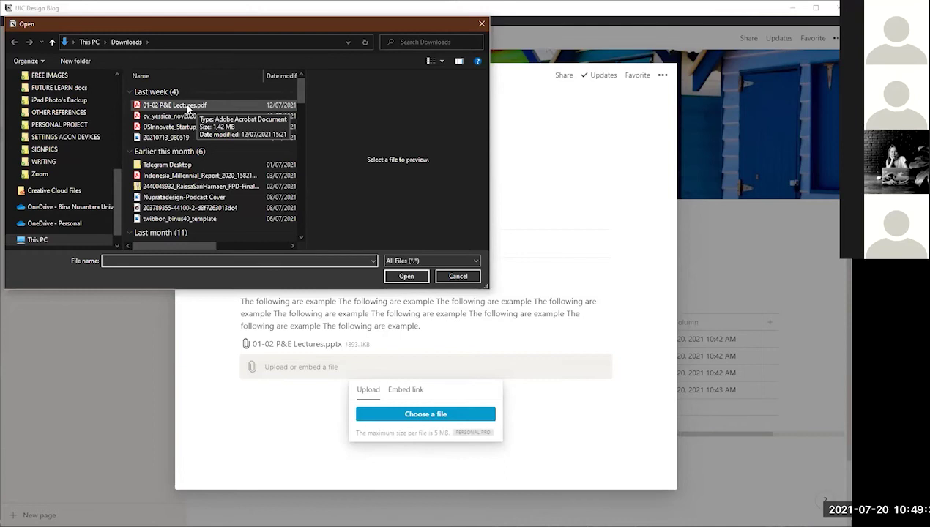
click(187, 109)
click(405, 279)
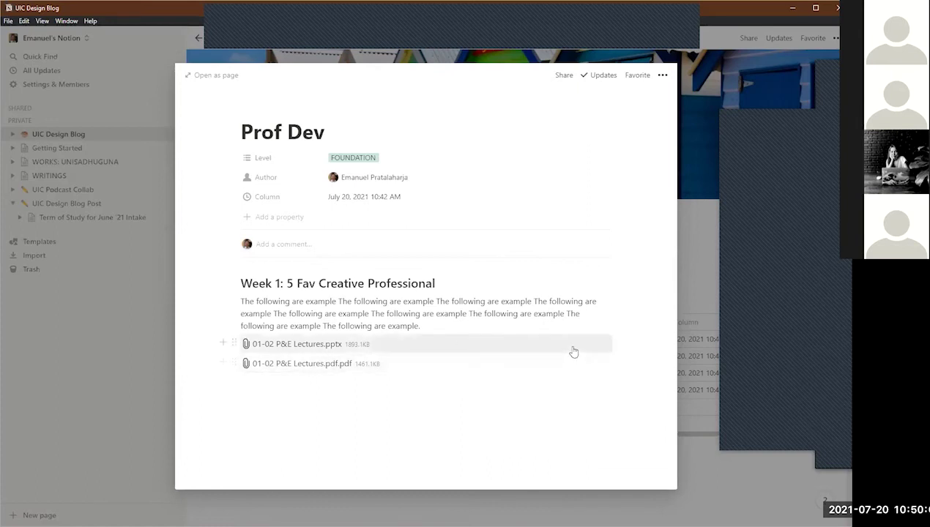
Step: Delete the 01-02 P&E Lectures.pptx attachment from the Prof Dev page
click(603, 343)
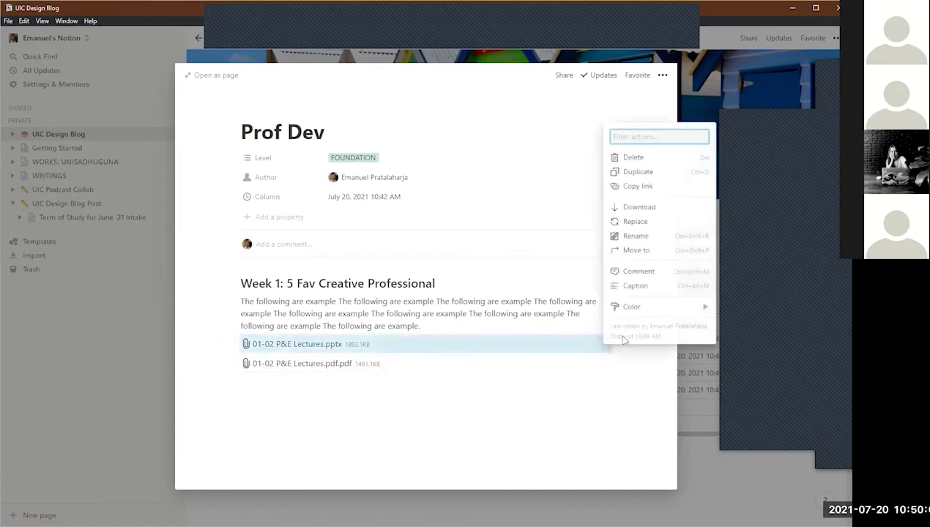
click(644, 156)
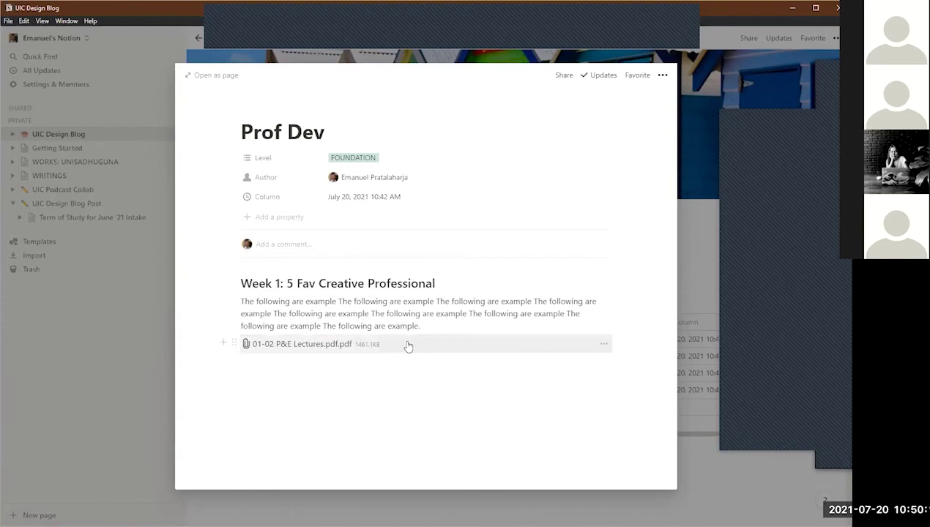
Step: Add a Heading 2 block reading "Week 2:" below the PDF attachment
click(225, 343)
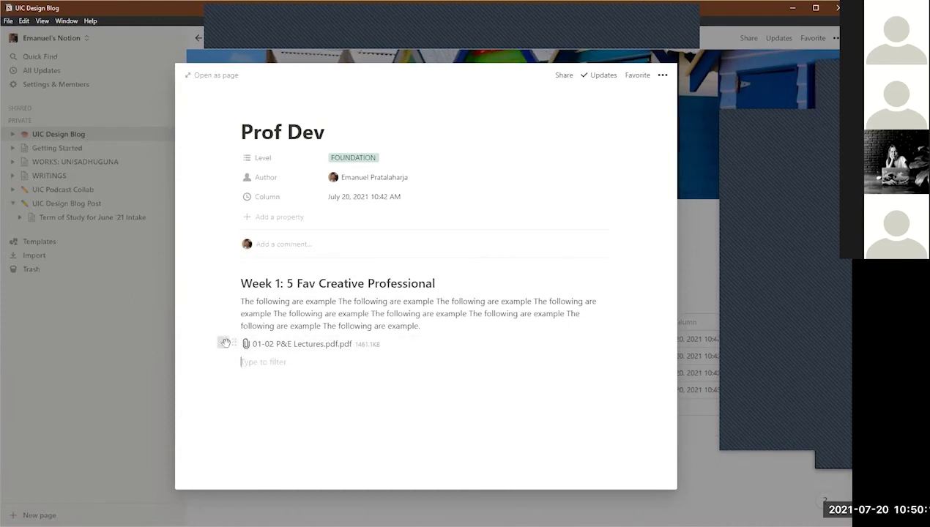
click(304, 297)
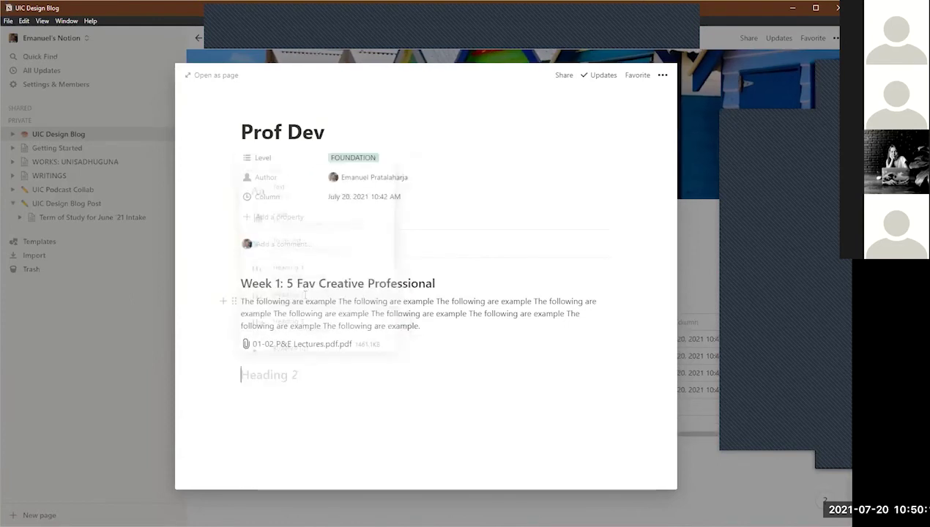
text(Week 2:)
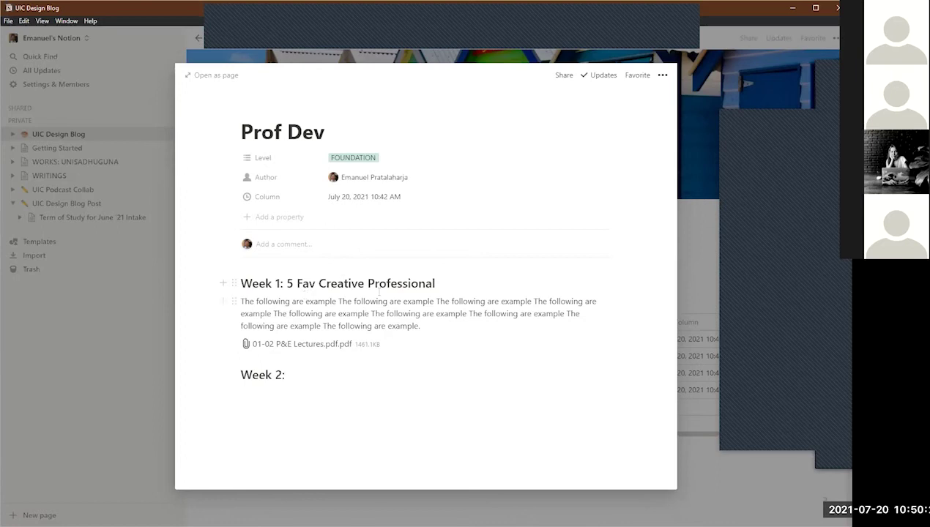
Step: Insert an empty text block between the Week 1 paragraph and the PDF attachment
click(433, 325)
key(Return)
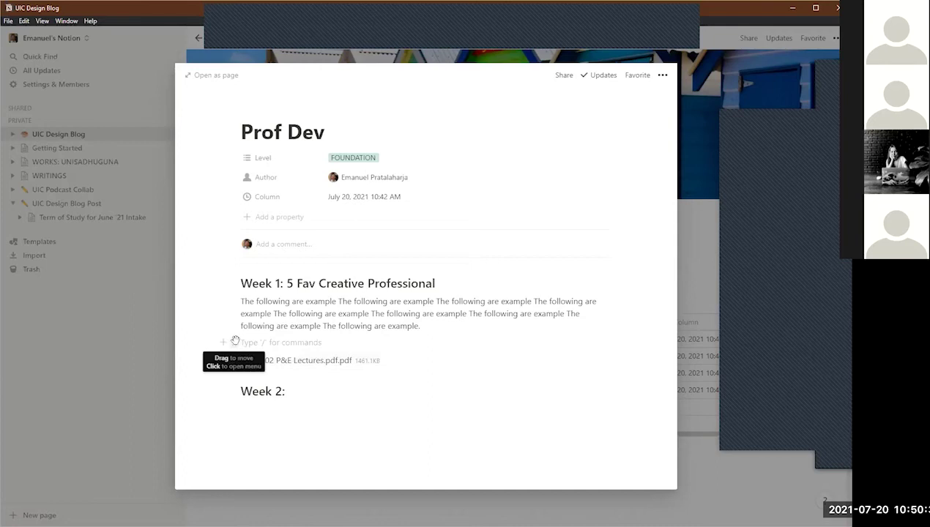
Step: Insert an image block between the Week 1 paragraph and the PDF attachment on the Prof Dev page
text(/)
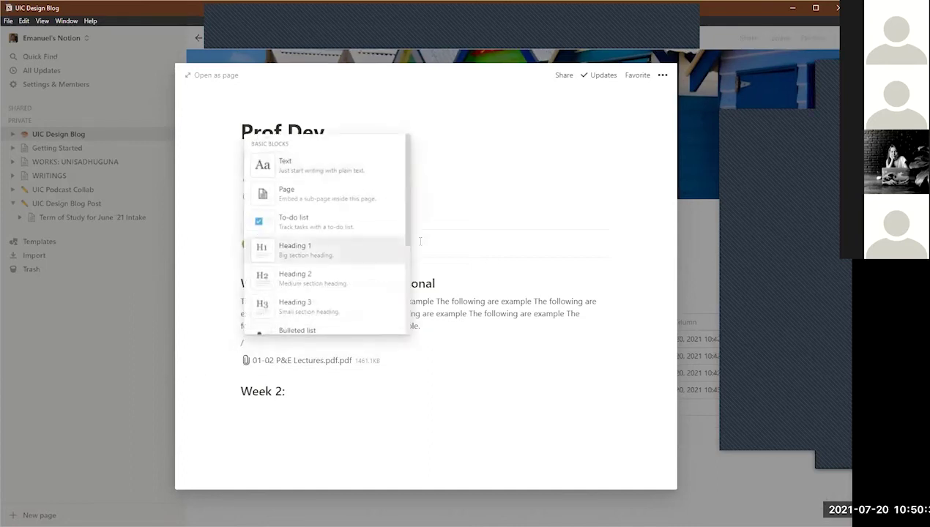
scroll(342, 289, down, 3)
scroll(341, 284, down, 10)
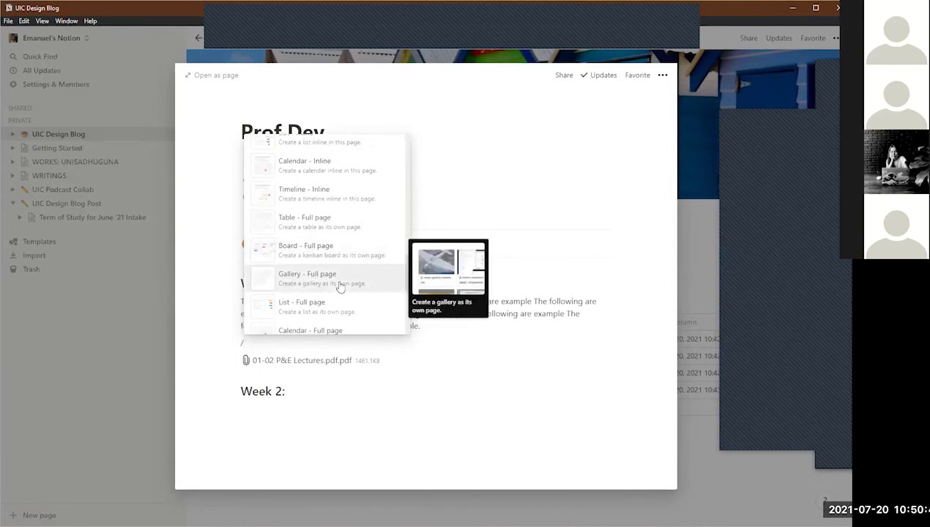
scroll(344, 267, down, 3)
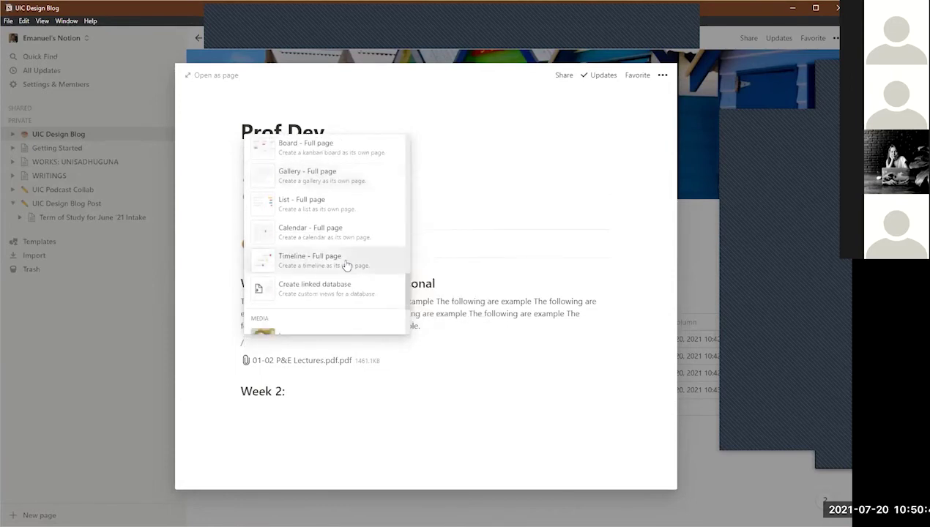
scroll(347, 265, up, 2)
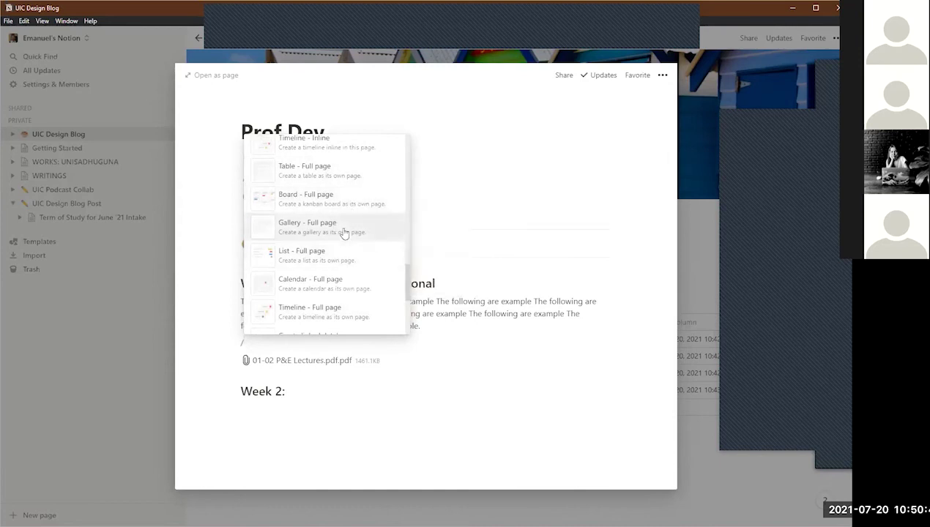
scroll(343, 220, up, 1)
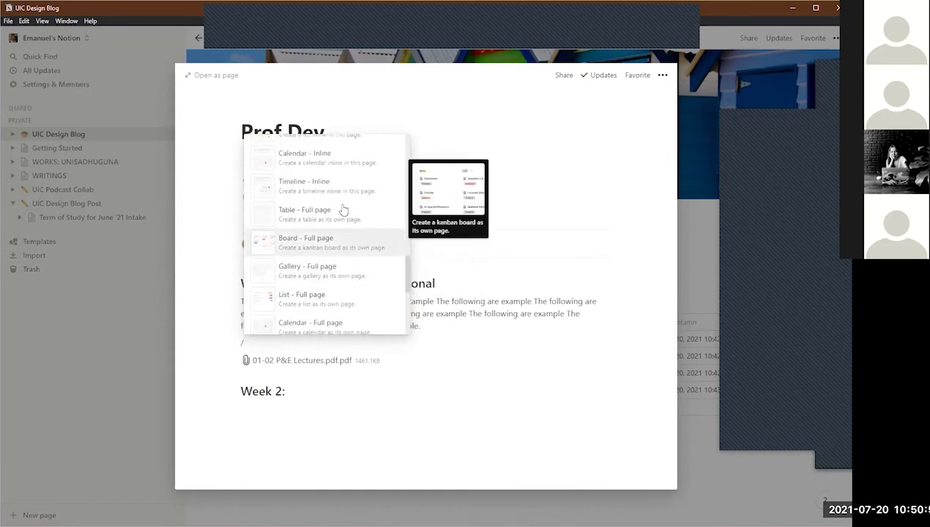
scroll(334, 251, down, 2)
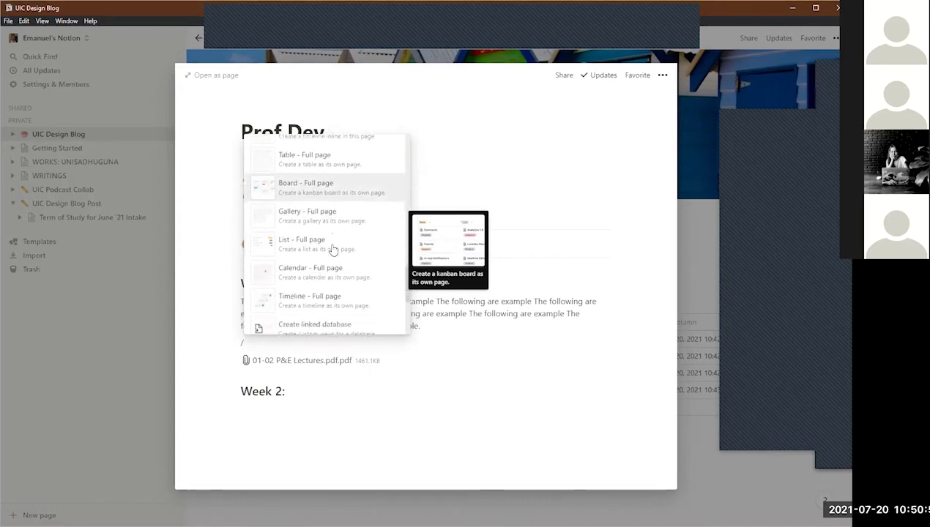
scroll(328, 236, down, 6)
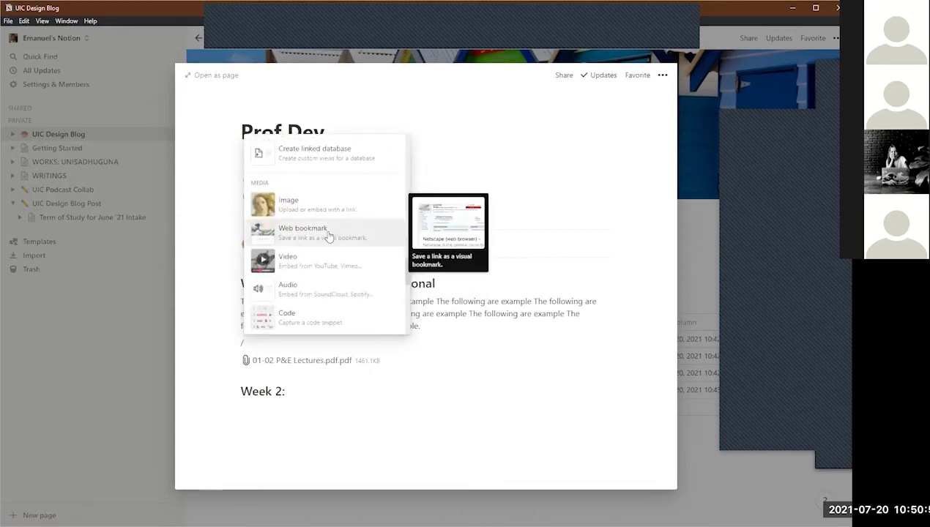
scroll(333, 258, down, 8)
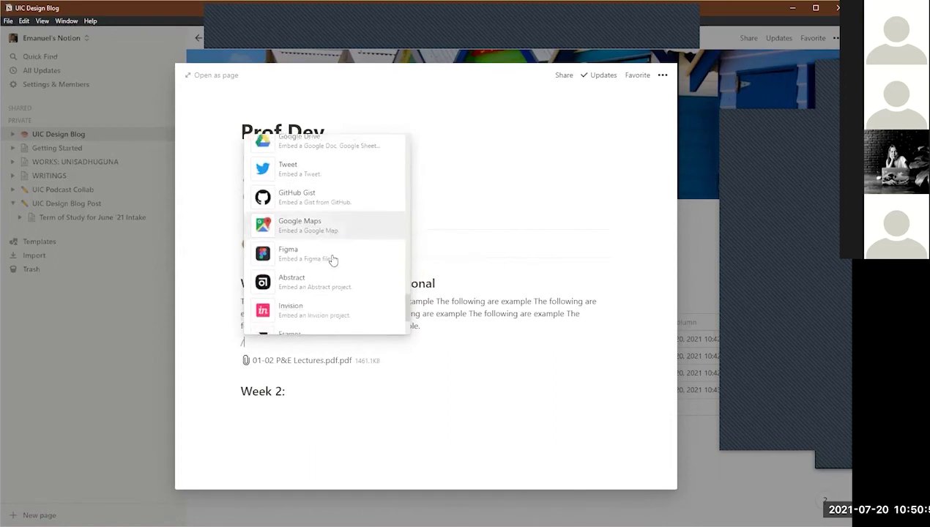
scroll(330, 285, down, 4)
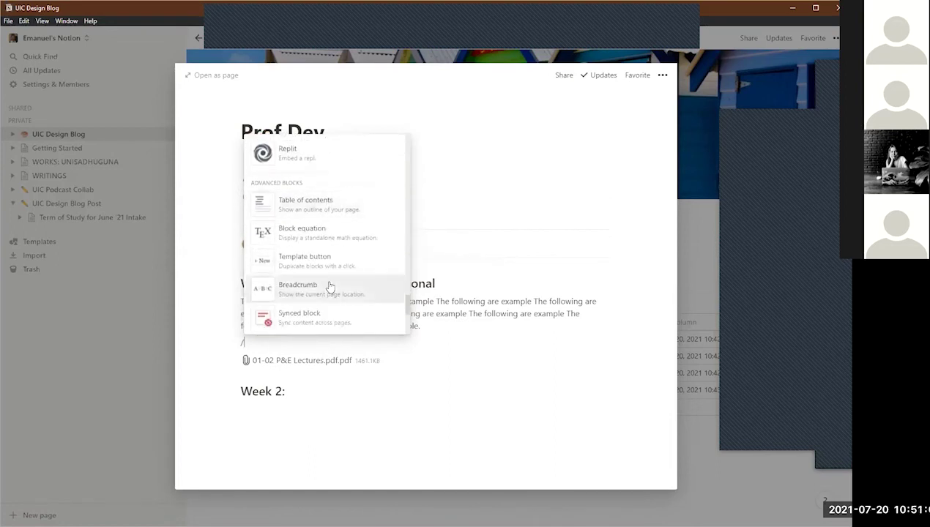
scroll(330, 286, up, 4)
scroll(330, 286, up, 10)
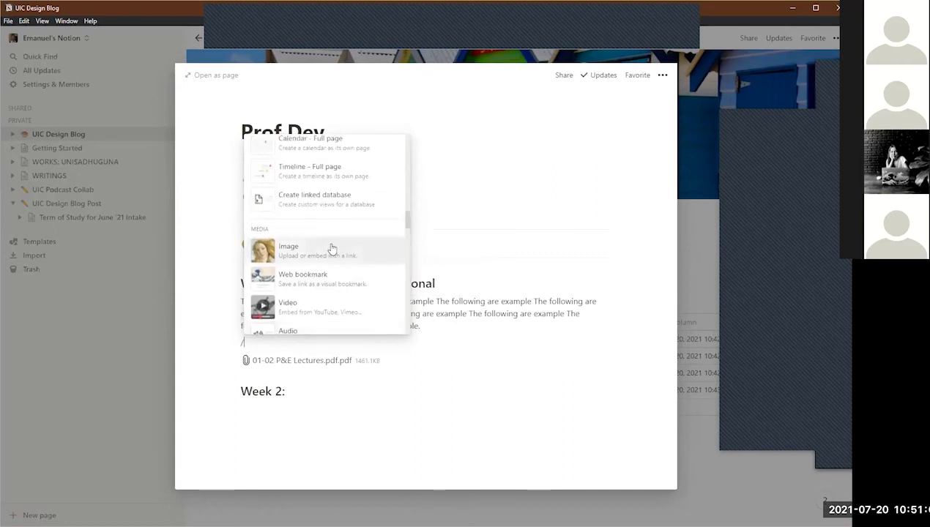
click(333, 250)
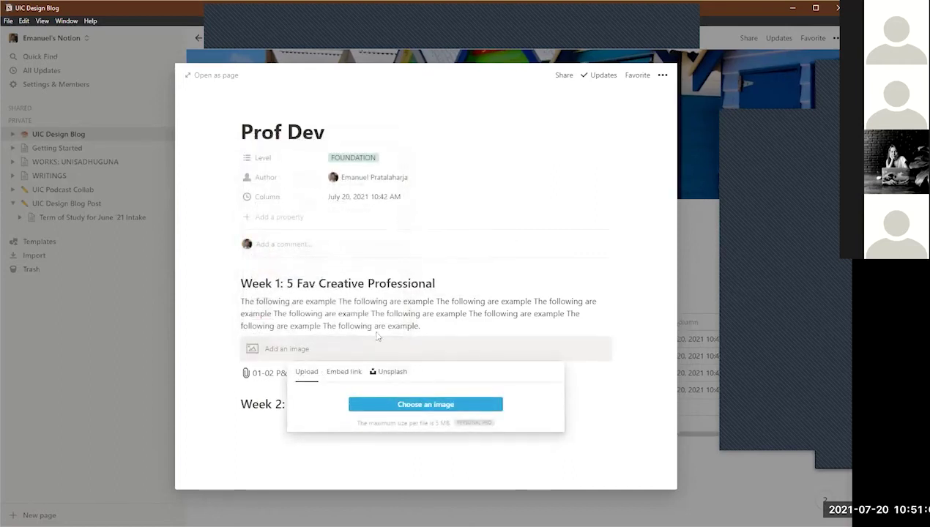
Step: Choose to upload an image and browse to the unsplash folder inside MEGA > FREE IMAGES
click(408, 406)
scroll(169, 171, down, 3)
scroll(73, 191, down, 1)
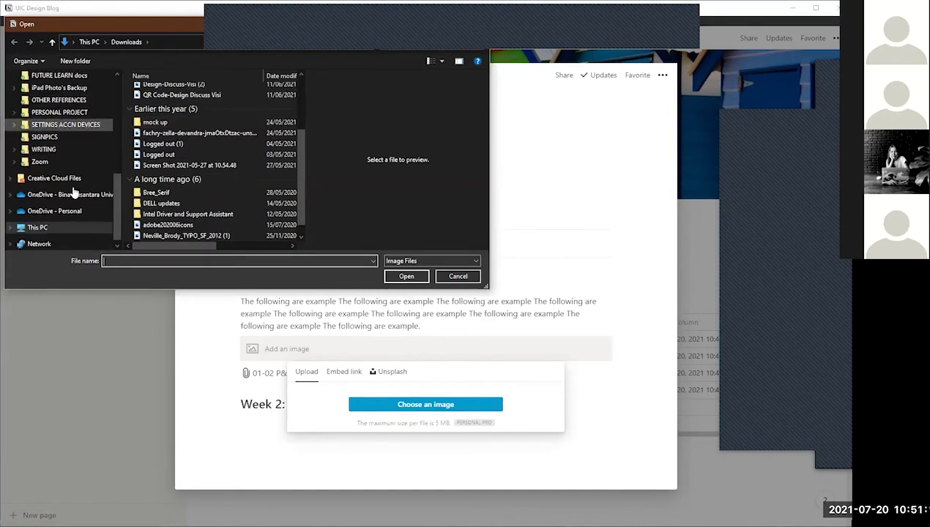
scroll(74, 192, down, 1)
scroll(74, 193, up, 10)
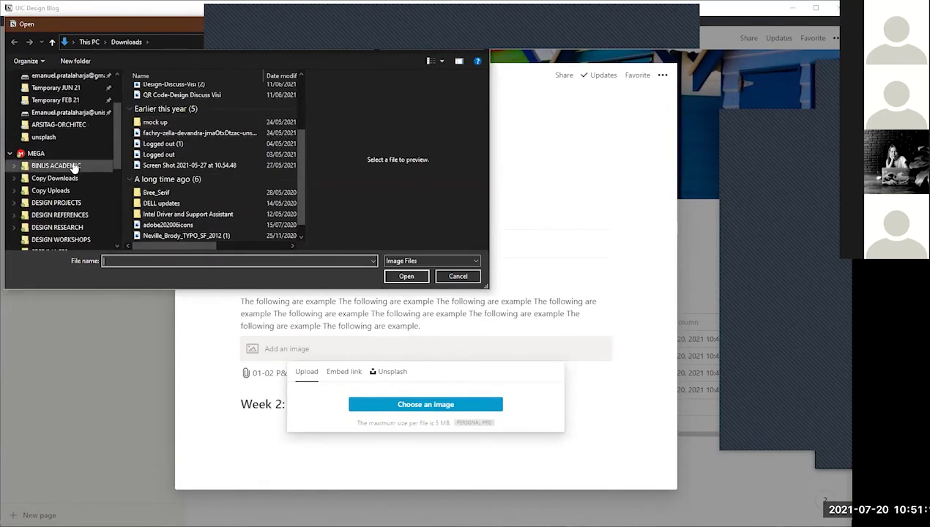
scroll(76, 215, down, 2)
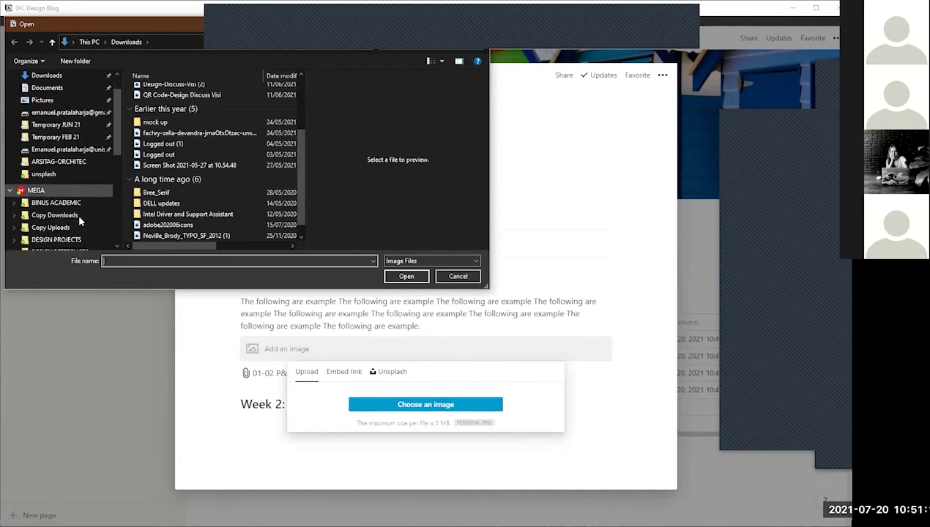
scroll(73, 219, down, 1)
scroll(70, 224, down, 3)
click(66, 215)
double_click(211, 145)
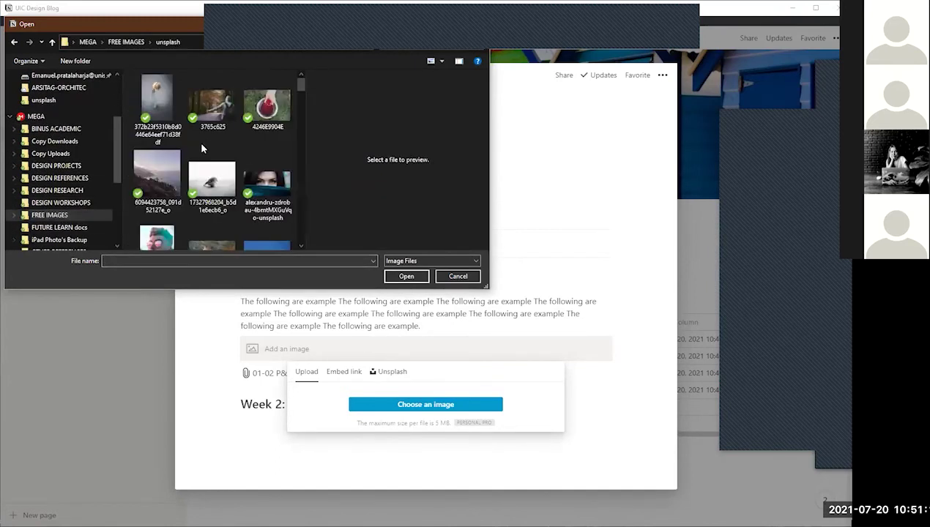
Step: Preview several photos in the unsplash folder and upload the corgi photo into the image block
click(273, 117)
click(212, 110)
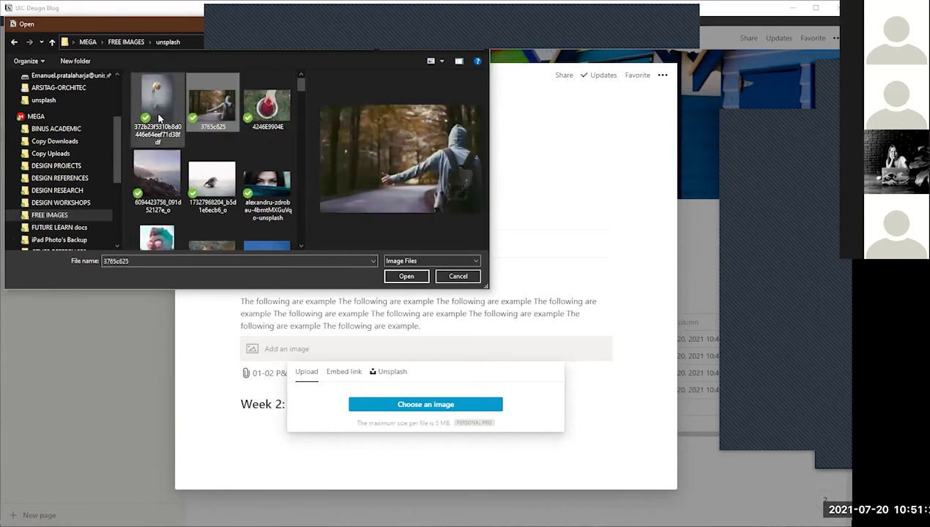
click(156, 104)
click(211, 117)
click(267, 106)
click(266, 185)
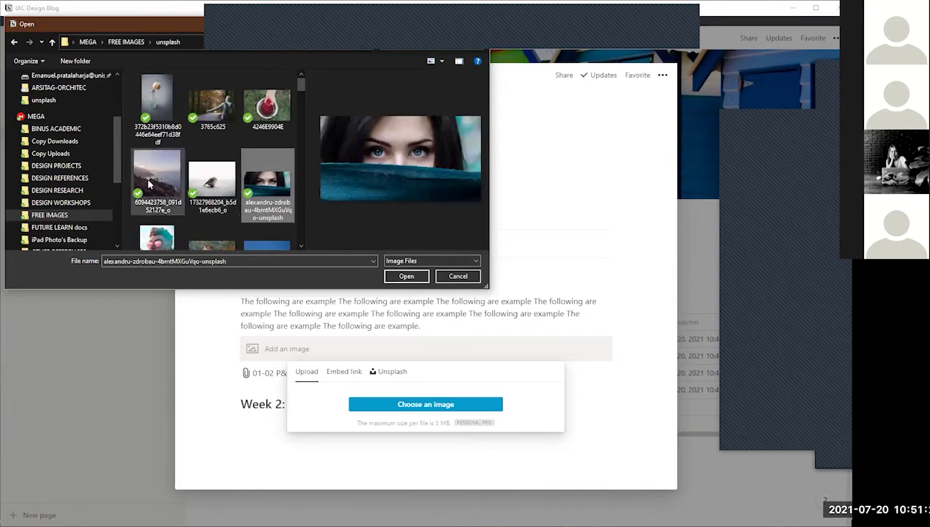
scroll(159, 176, down, 3)
click(212, 134)
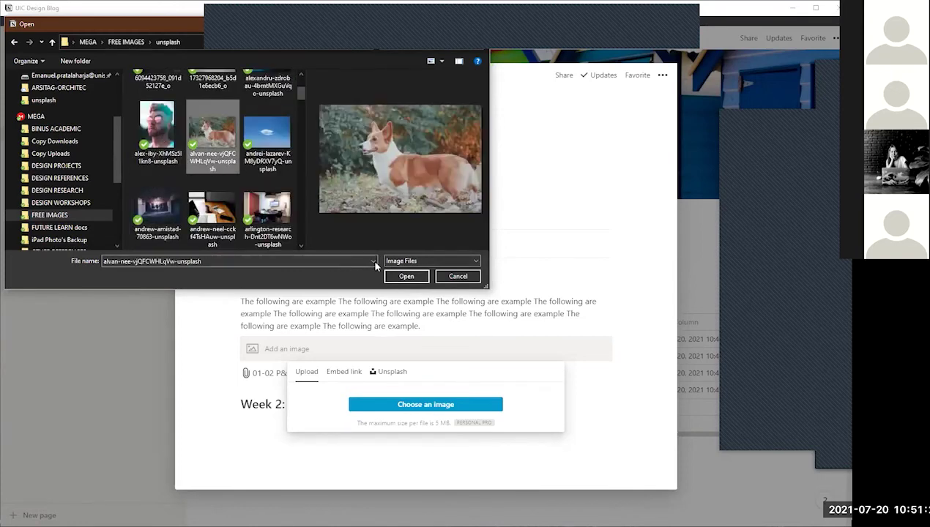
click(404, 276)
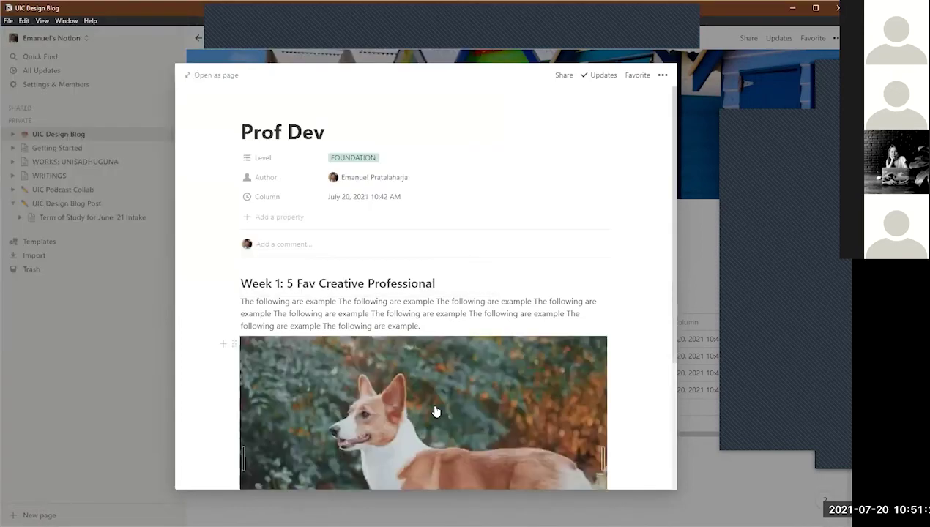
Step: Shrink the corgi photo to about a third of the text width and try to move it to the left margin
scroll(461, 396, down, 3)
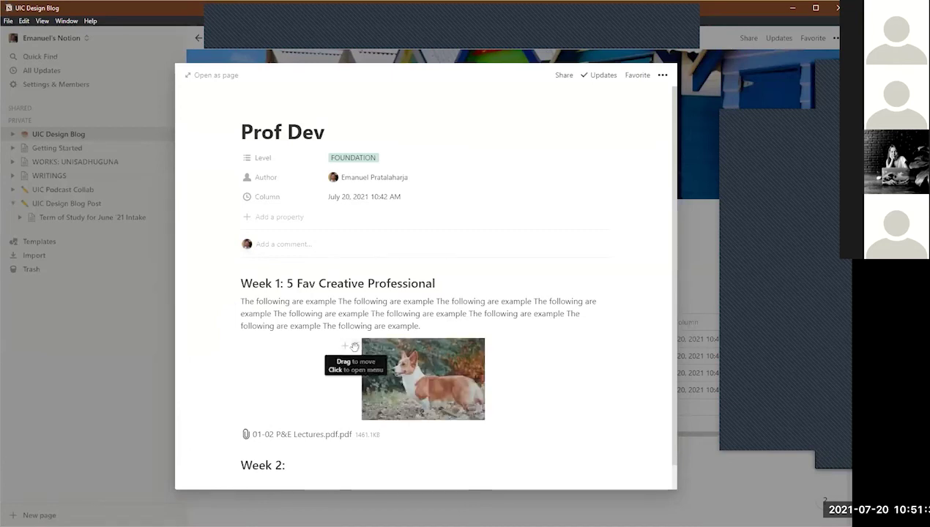
drag(354, 347, 226, 348)
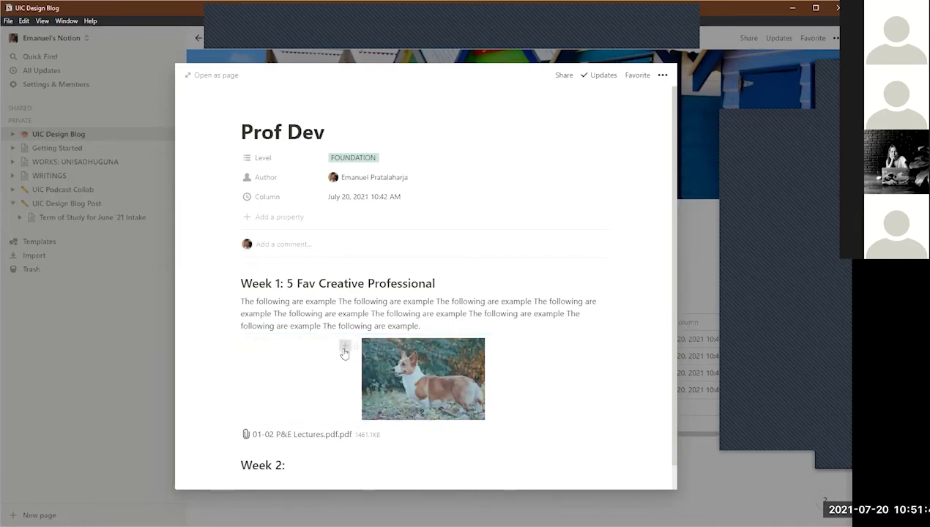
Step: Insert a second image block directly below the corgi photo
click(345, 346)
scroll(323, 361, down, 2)
scroll(325, 363, down, 6)
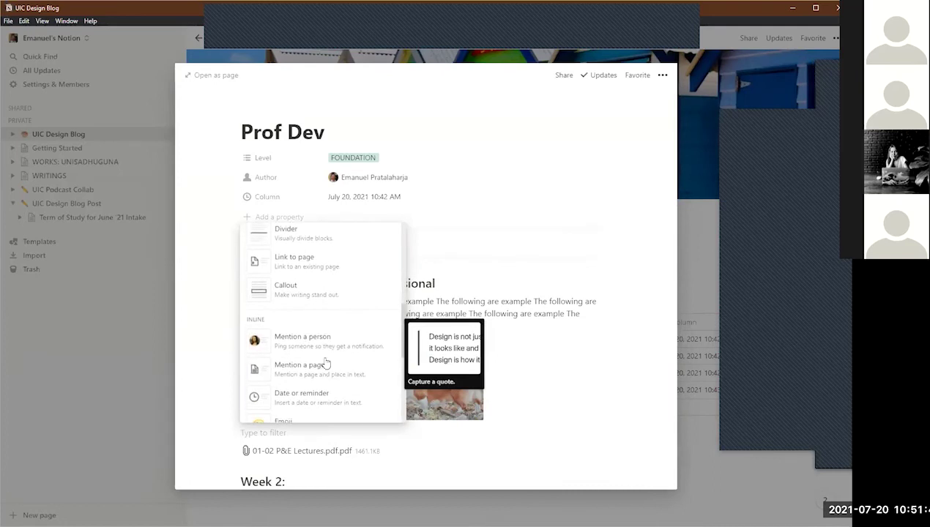
scroll(320, 348, down, 7)
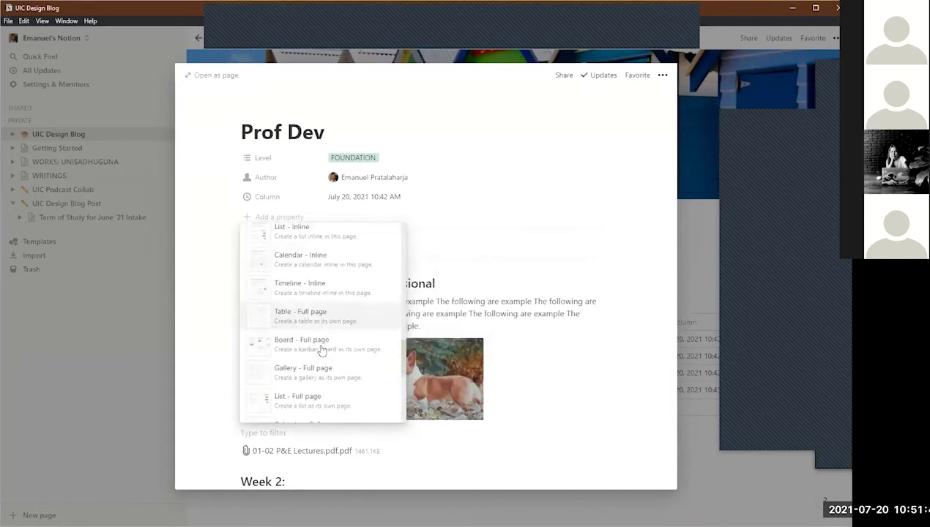
click(313, 335)
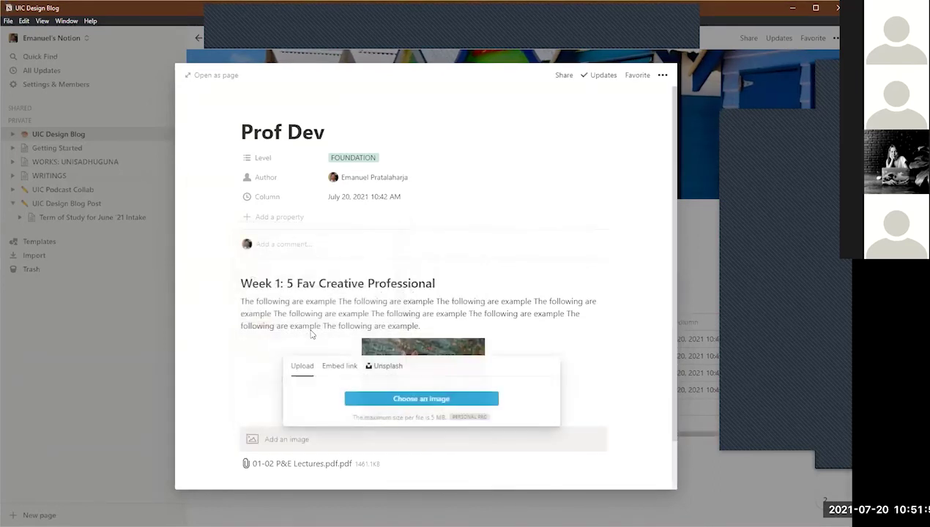
click(374, 399)
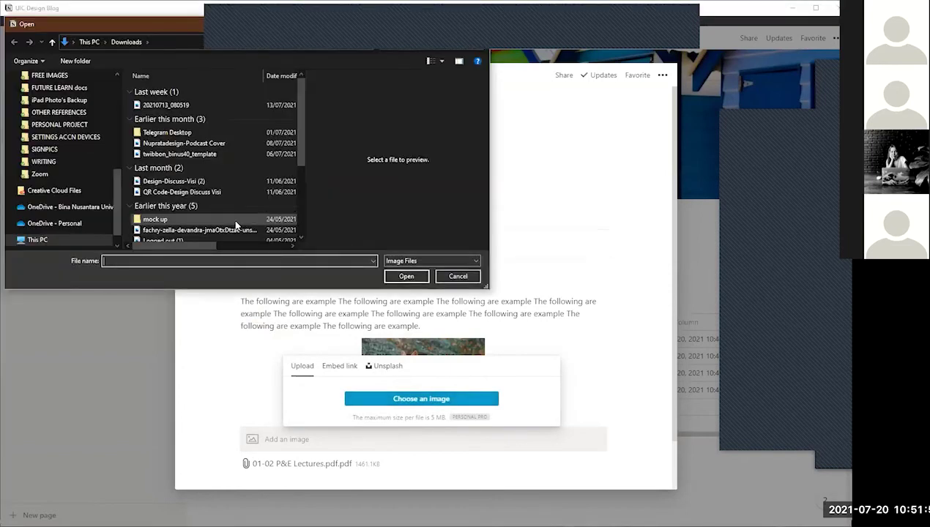
click(180, 106)
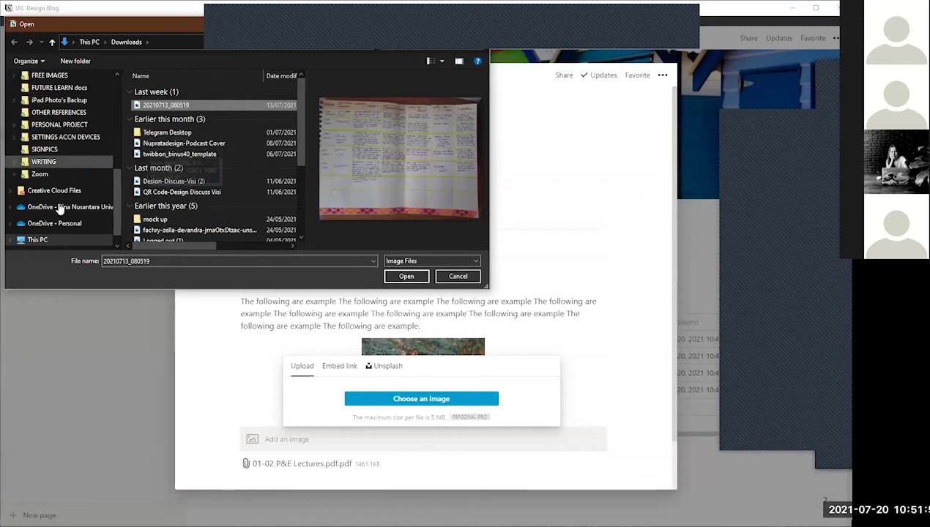
scroll(58, 194, down, 1)
scroll(59, 200, up, 2)
click(50, 137)
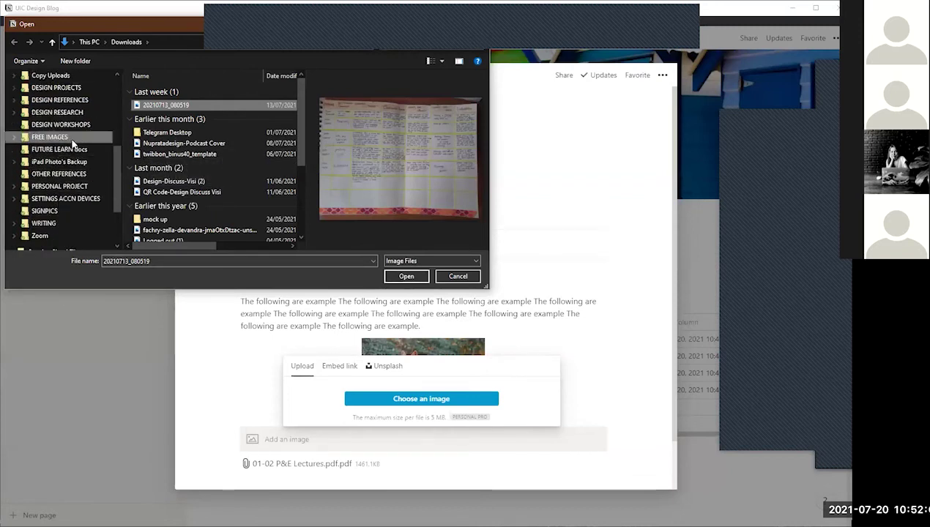
click(176, 155)
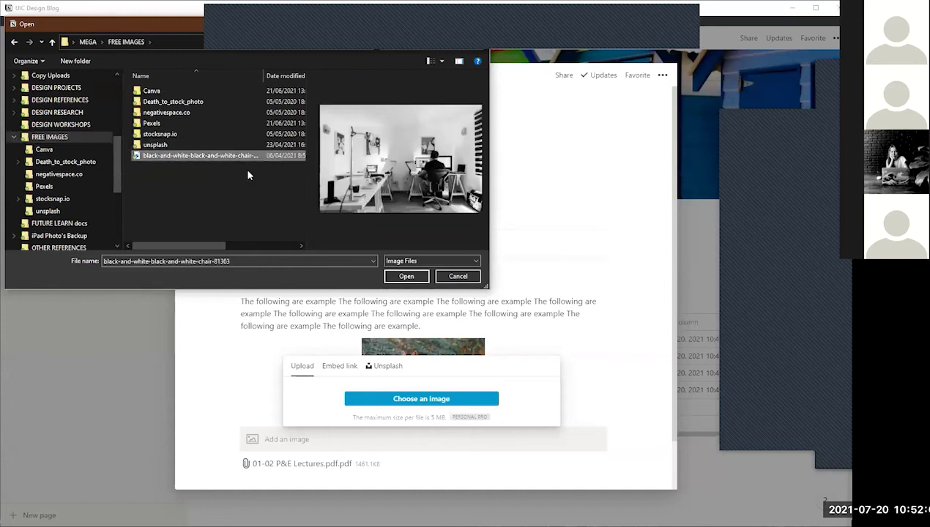
click(242, 147)
double_click(241, 152)
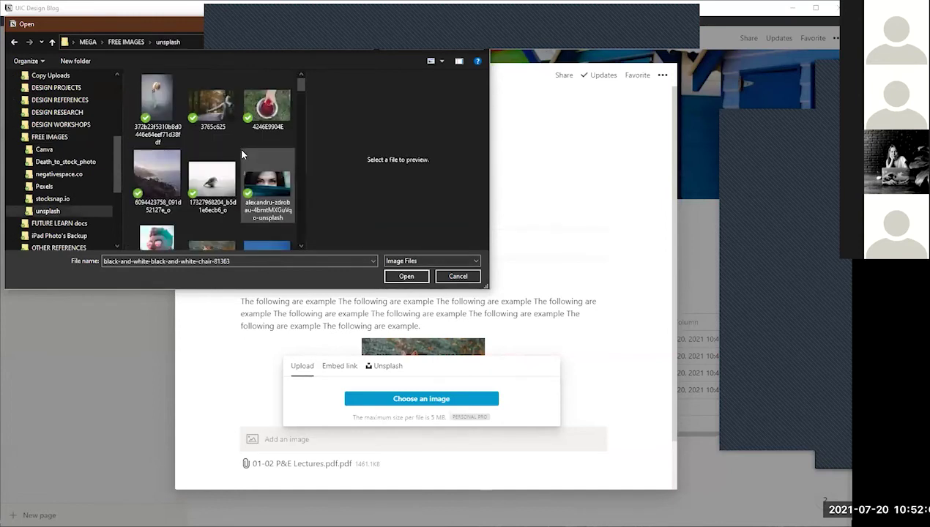
click(210, 191)
double_click(211, 192)
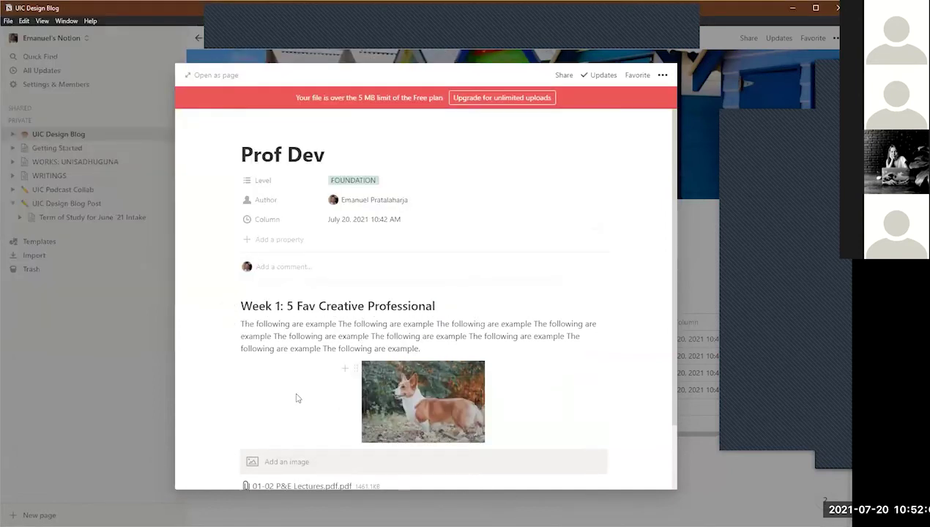
Step: Try to upload 4246E9904E from the FREE IMAGES > unsplash folder into the empty image block
scroll(297, 399, down, 2)
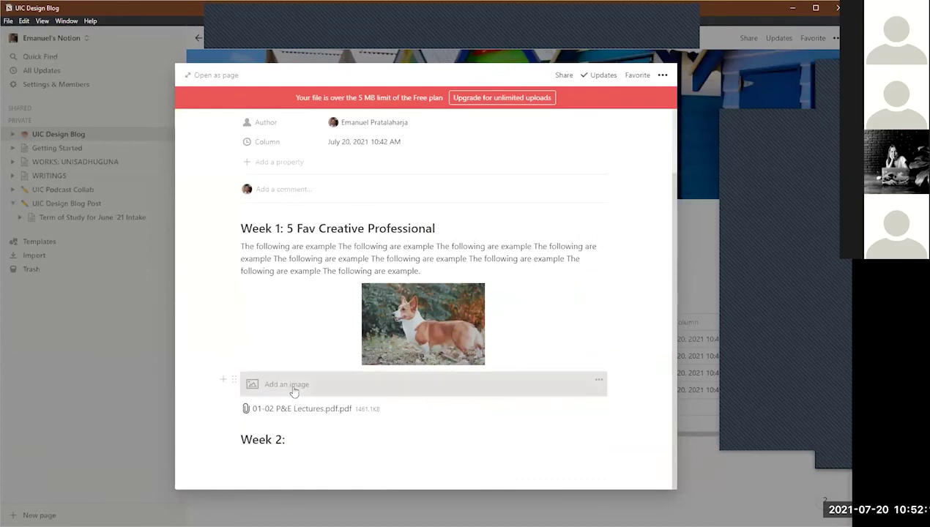
click(294, 392)
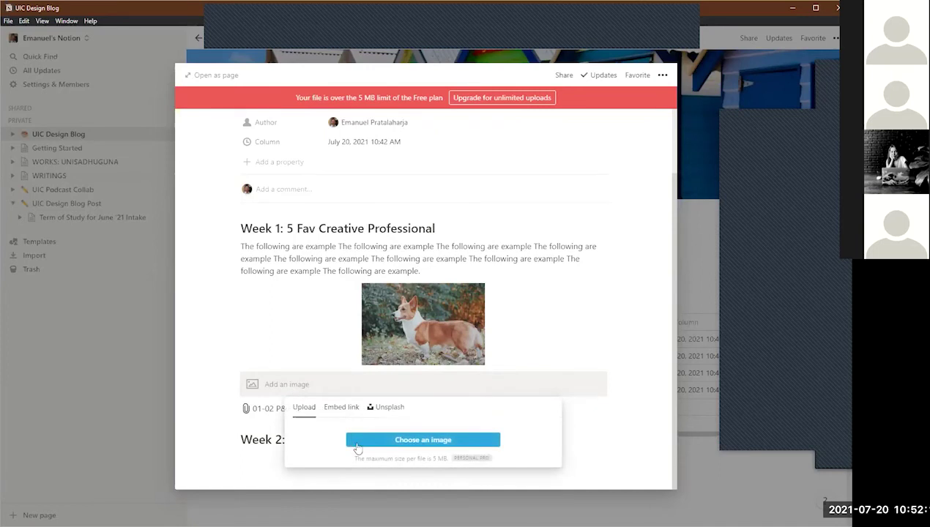
scroll(46, 202, down, 2)
scroll(52, 201, up, 5)
click(49, 161)
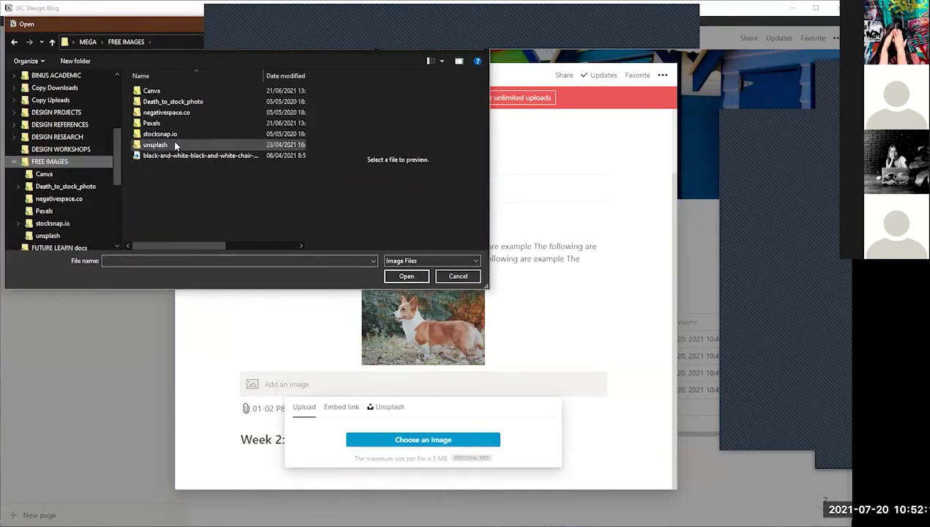
double_click(172, 141)
double_click(264, 106)
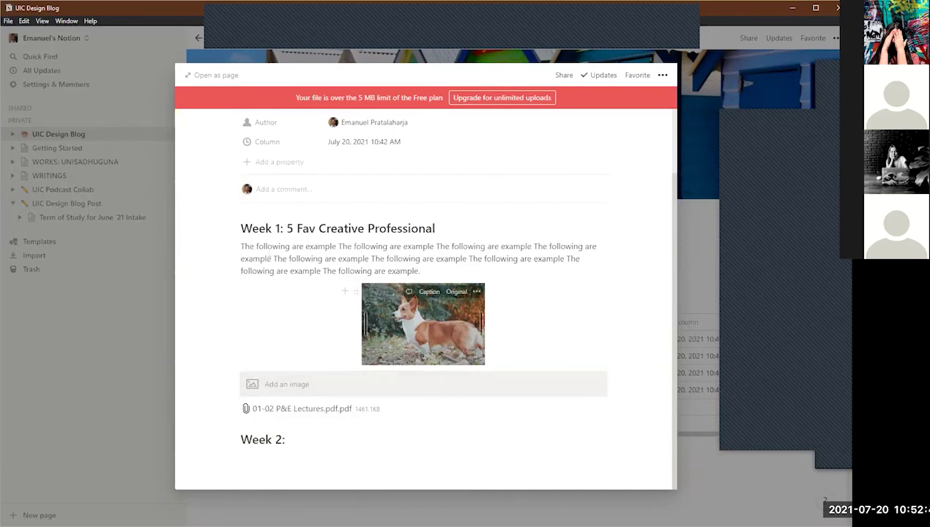
Step: Close the Prof Dev page and return to the UIC Design Blog table
click(141, 228)
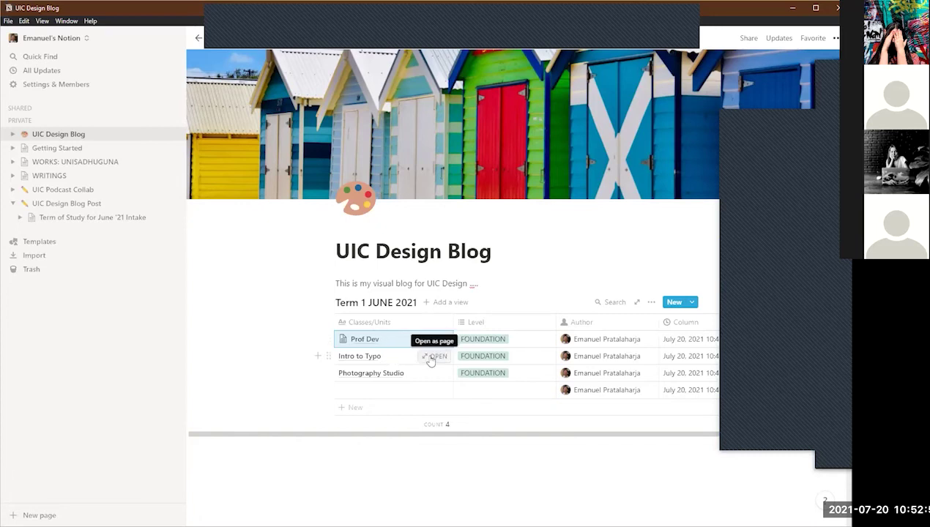
Step: Look over the Intro to Typo and Photography Studio pages, closing each one to return to the class table
click(432, 358)
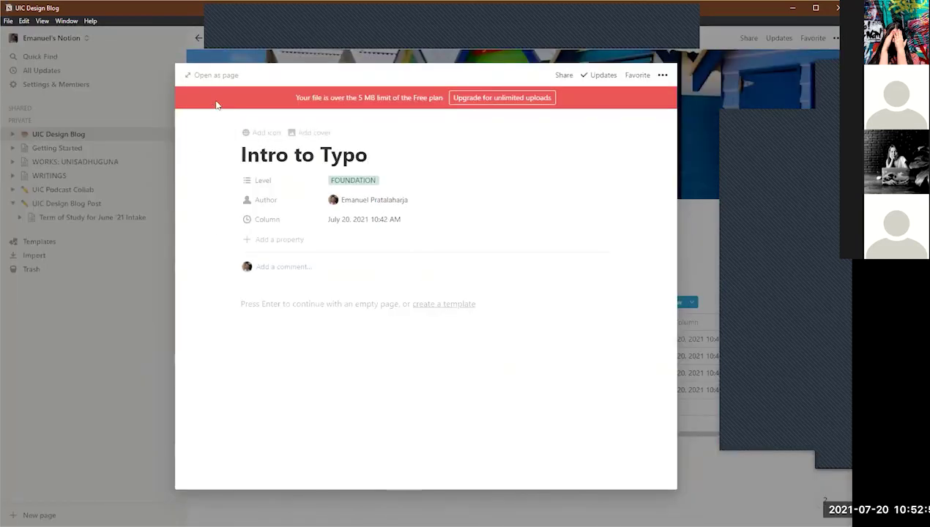
click(152, 239)
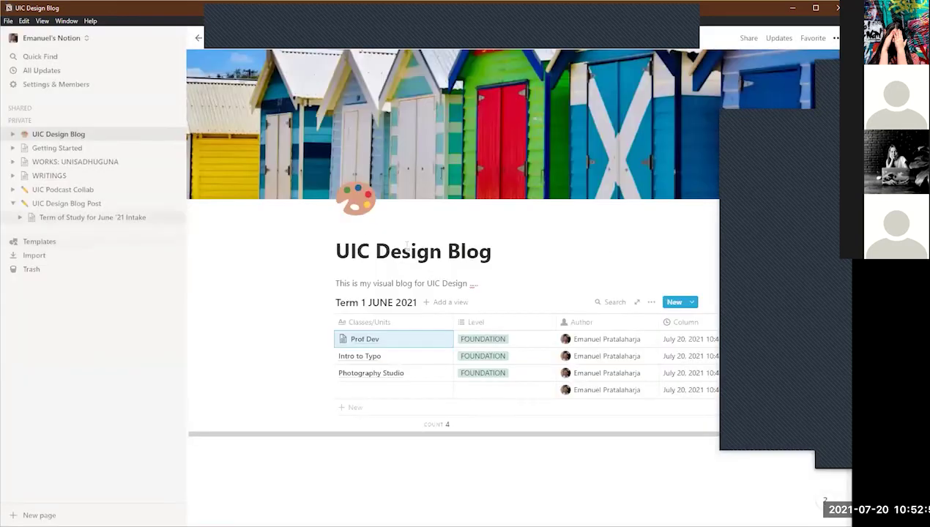
click(435, 374)
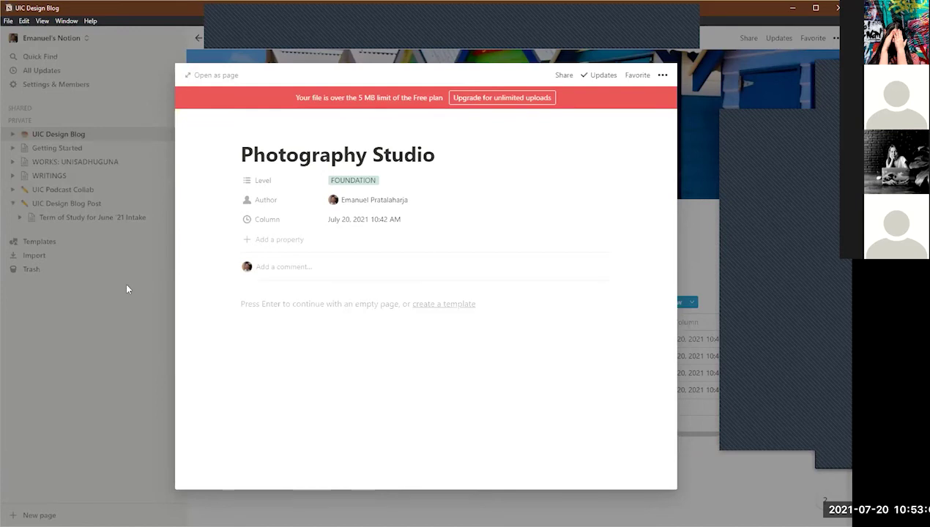
click(167, 425)
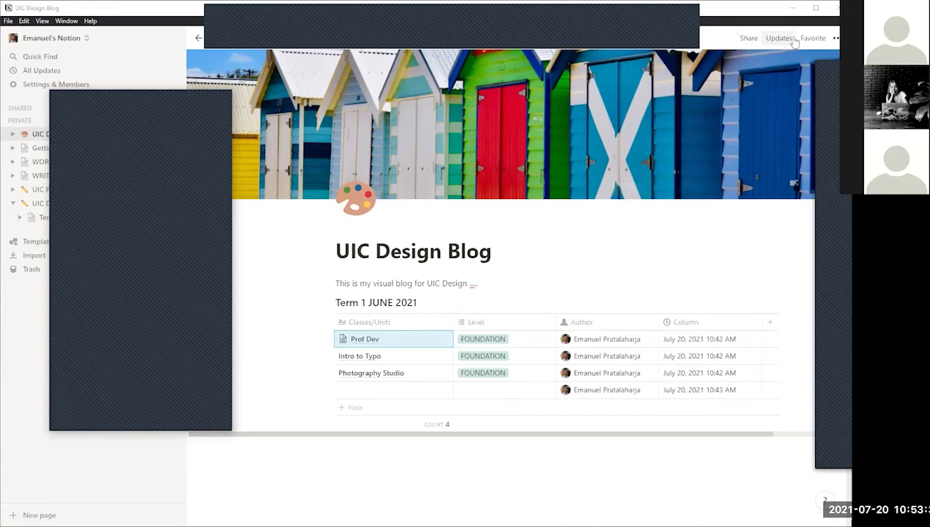
click(836, 38)
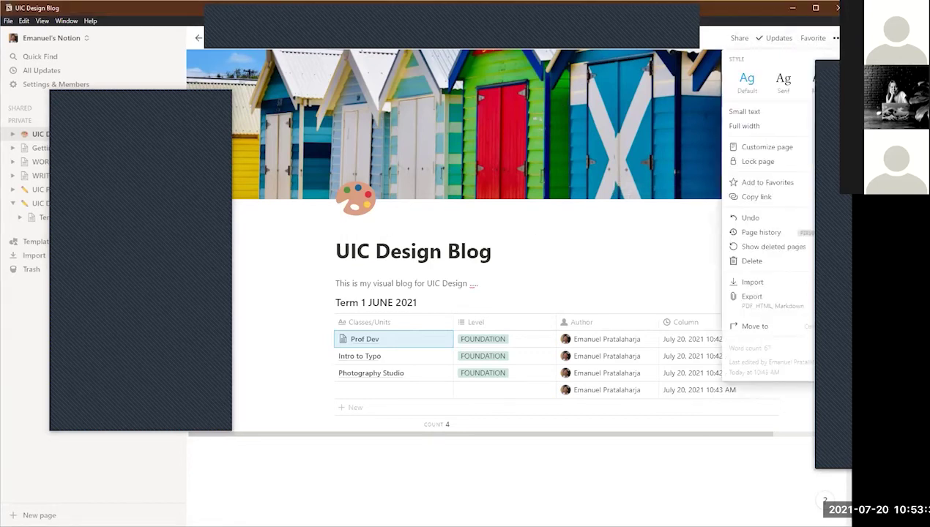
click(646, 259)
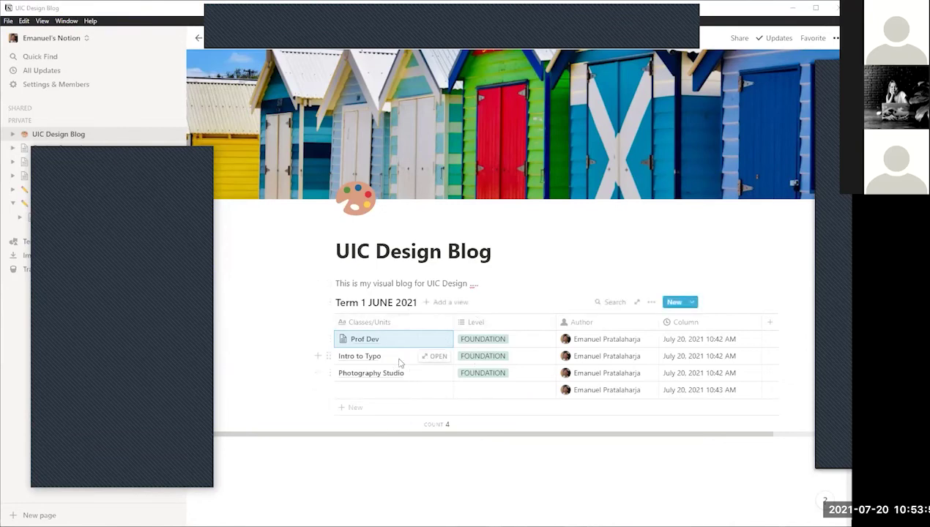
Step: Delete the corgi photo and the empty image block from the Week 1 entry of the Prof Dev page
click(438, 340)
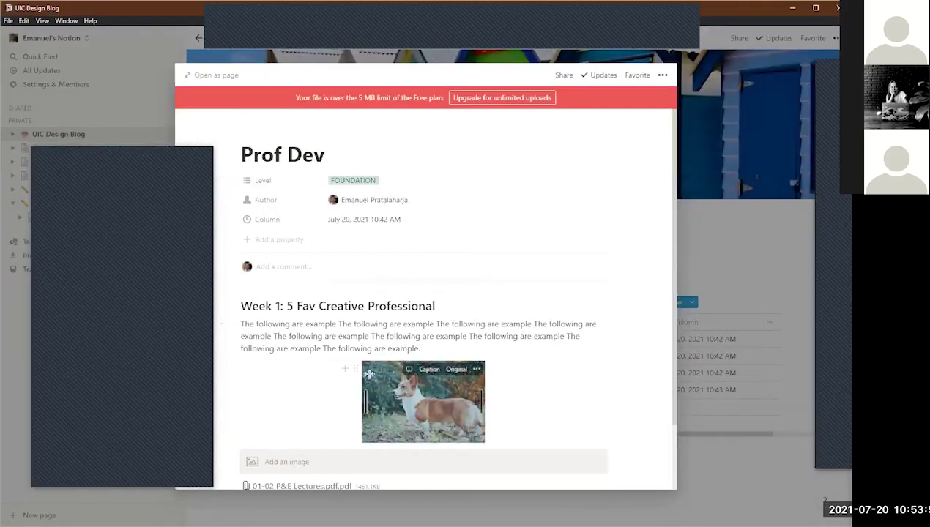
click(355, 367)
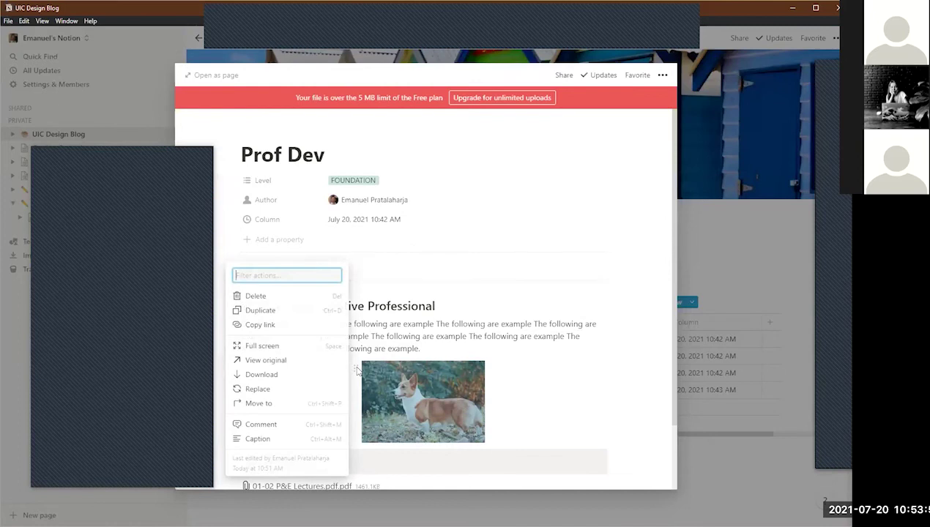
click(286, 294)
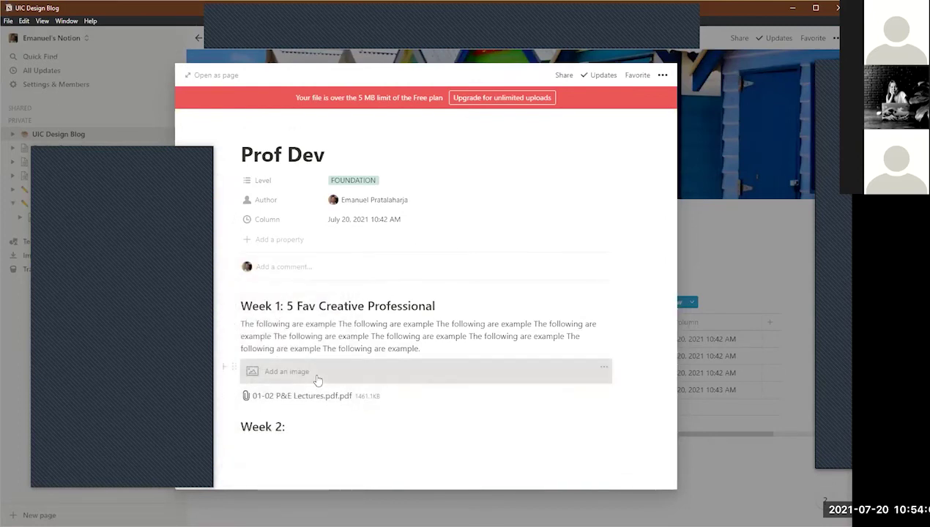
click(229, 368)
key(Delete)
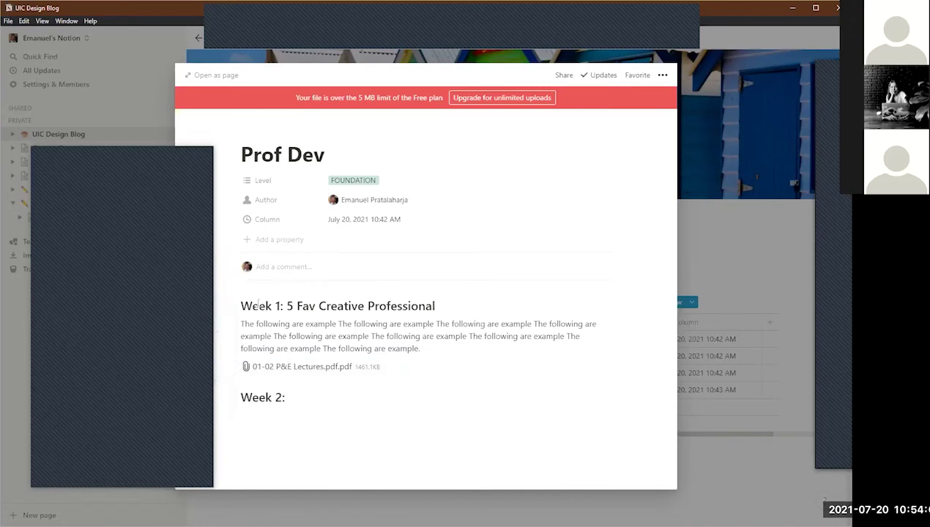
Step: View the Personal Pro upgrade offer without subscribing, and return to the class table
click(494, 99)
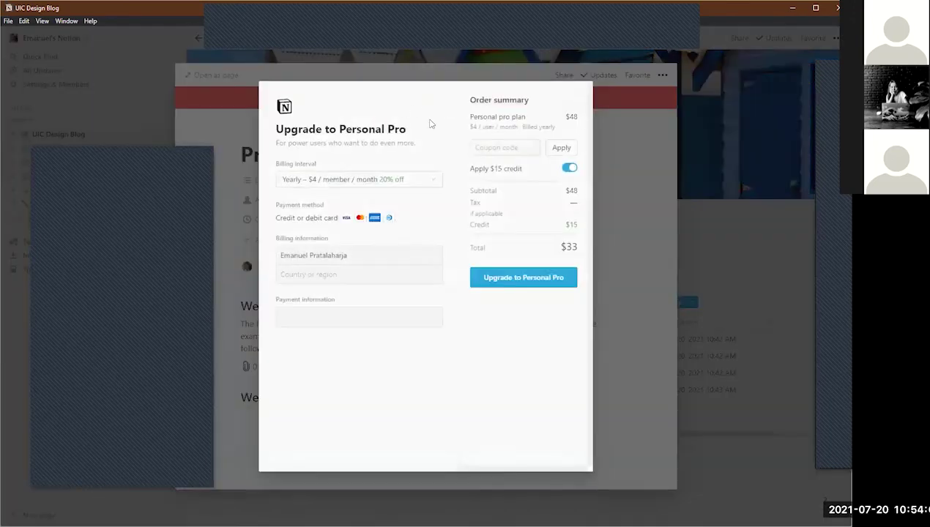
click(616, 134)
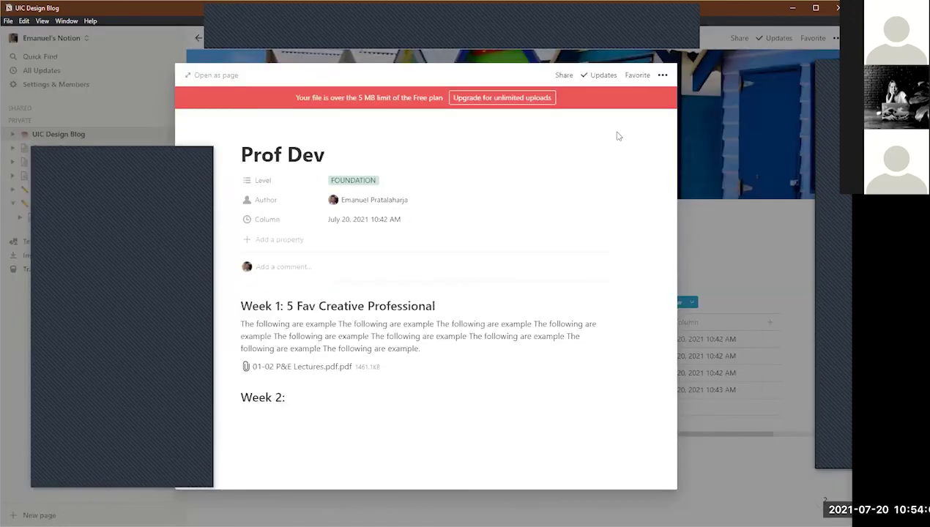
click(730, 259)
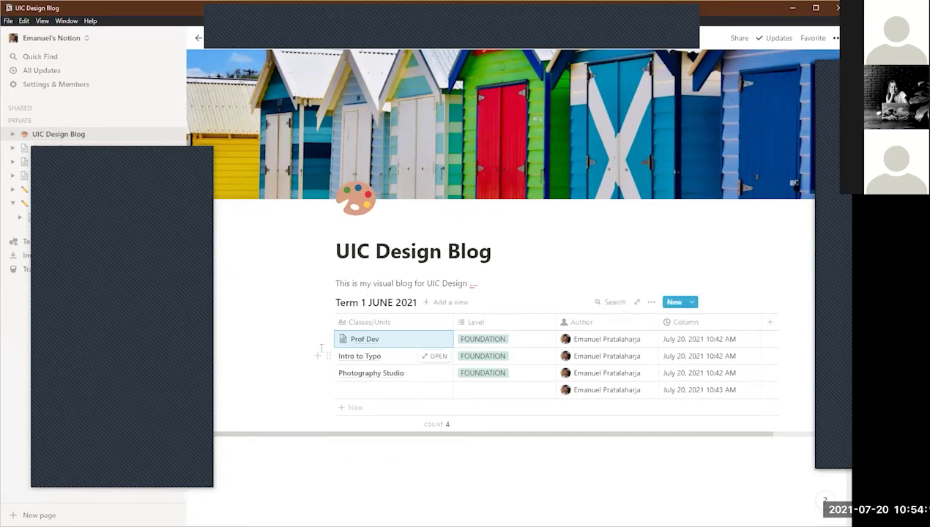
Step: Reopen the Prof Dev page and copy the Week 1 example paragraph under the Week 2 heading
click(436, 341)
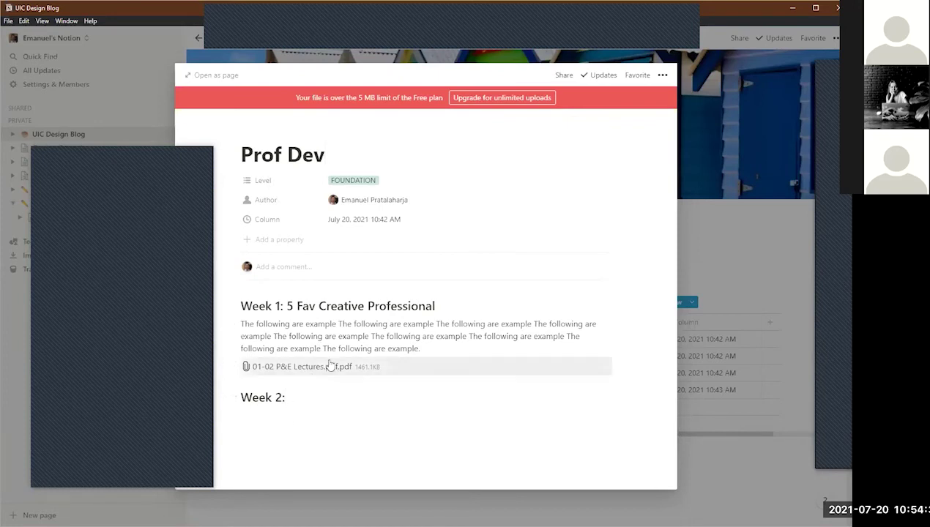
click(234, 323)
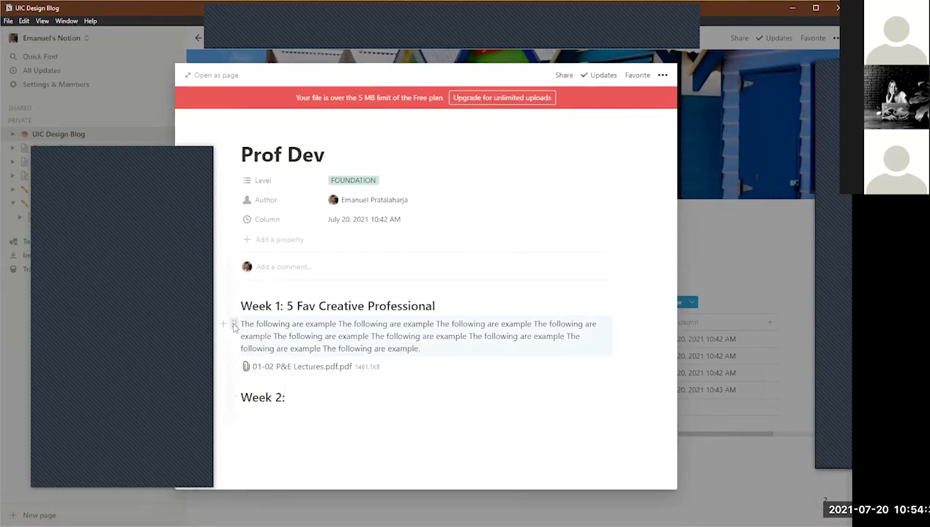
key(Escape)
click(259, 416)
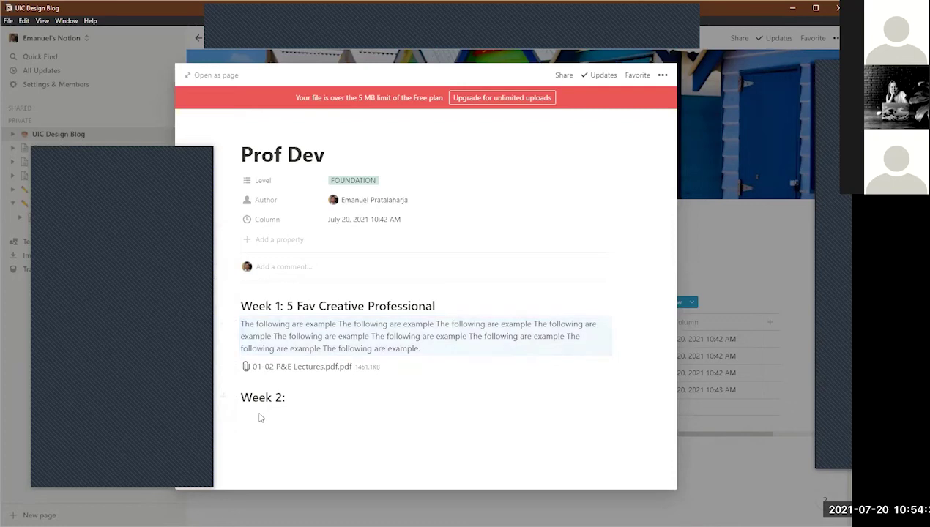
text(The following are example The following are example The following are example The following are example The following are example The following are example The following are example The following are example The following are example.)
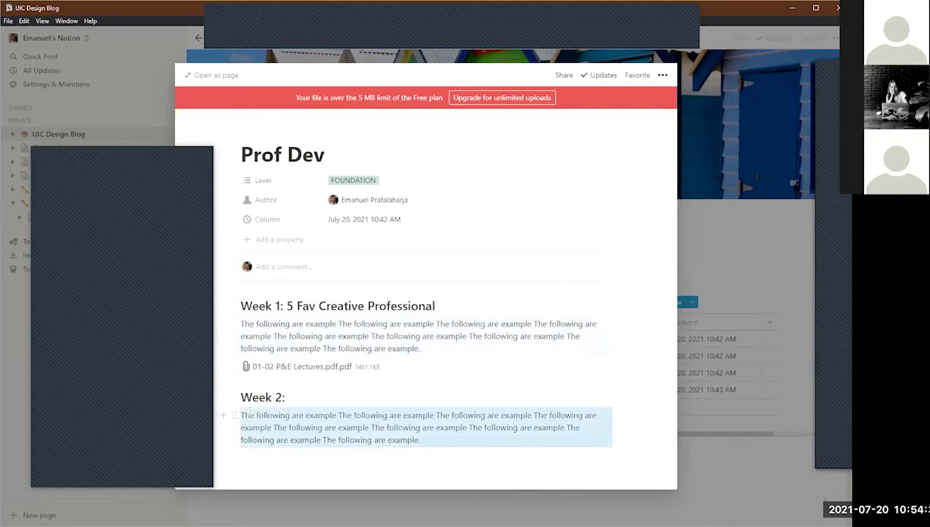
Step: Add a "Week 3" heading with the same example paragraph below the Week 2 text, and close the Prof Dev page
click(257, 464)
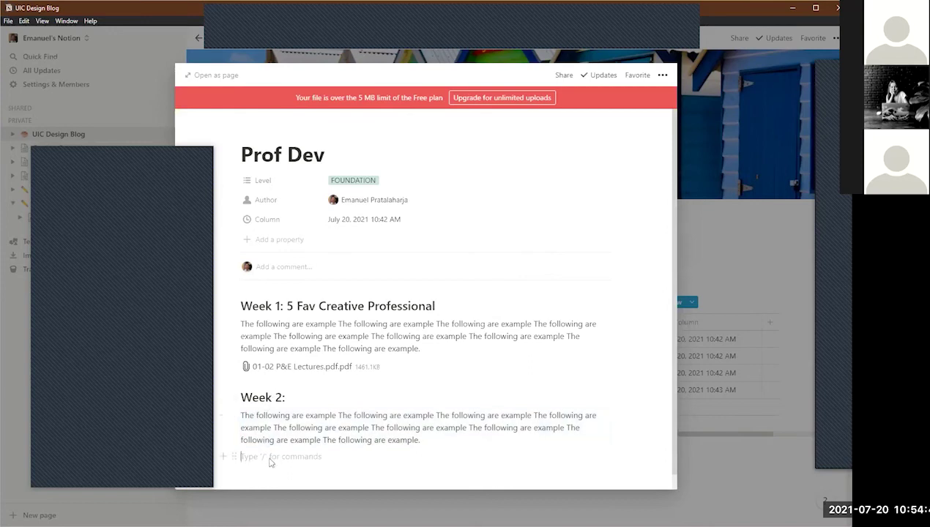
text(/)
click(291, 399)
text(Week 3)
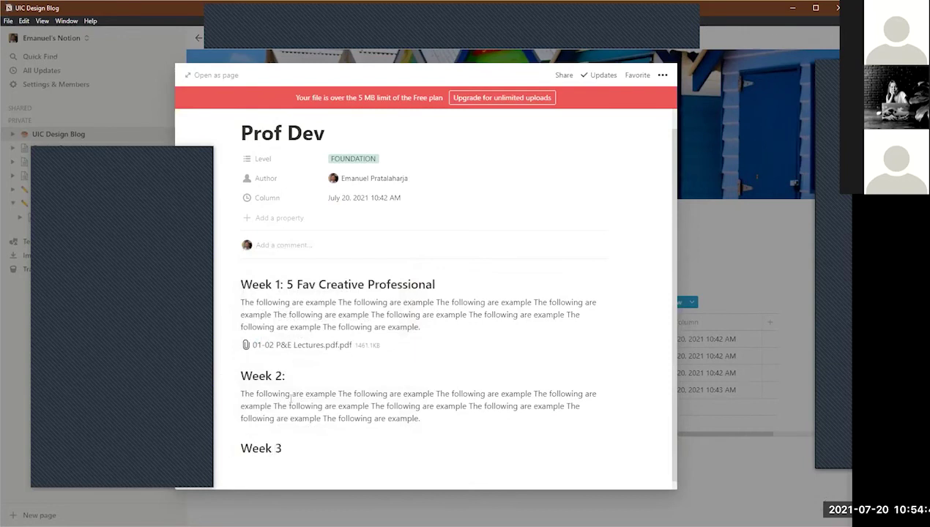
key(Return)
text(The following are example The following are example The following are example The following are example The following are example The following are example The following are example The following are example The following are example.)
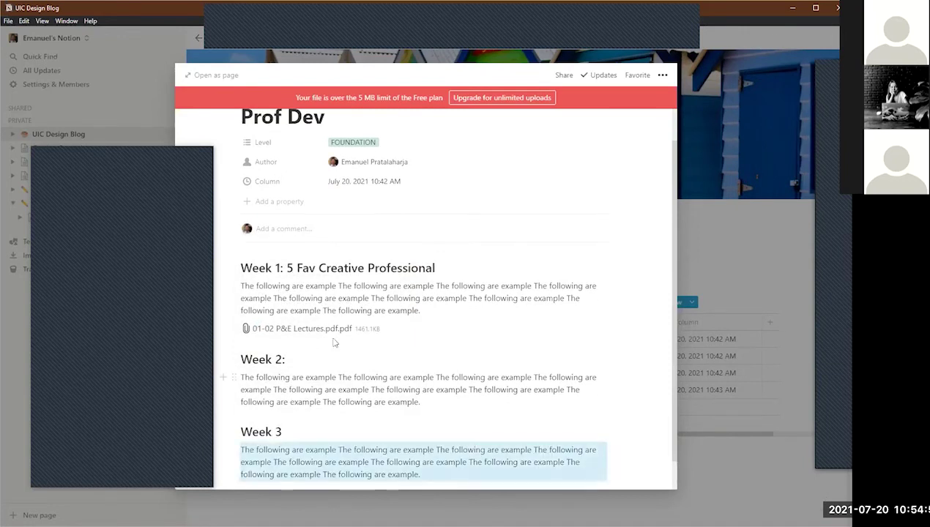
scroll(665, 376, up, 2)
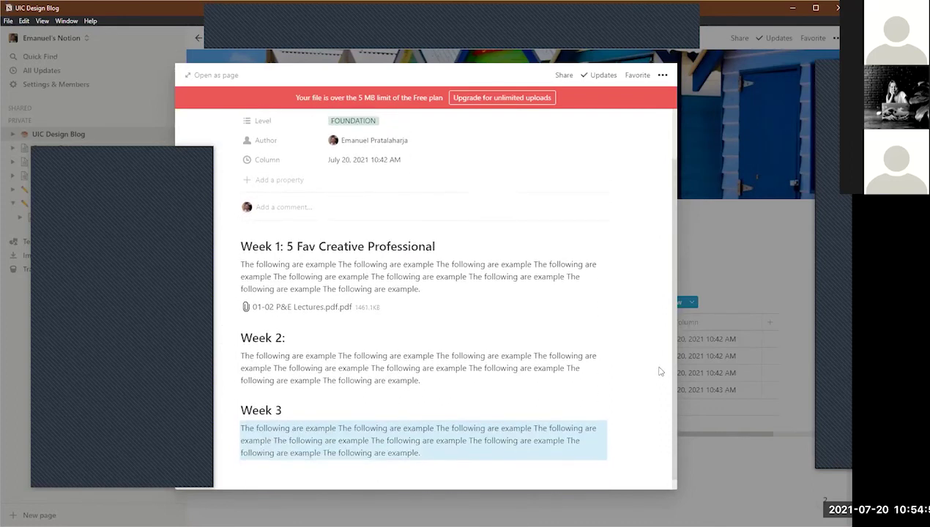
scroll(577, 375, down, 1)
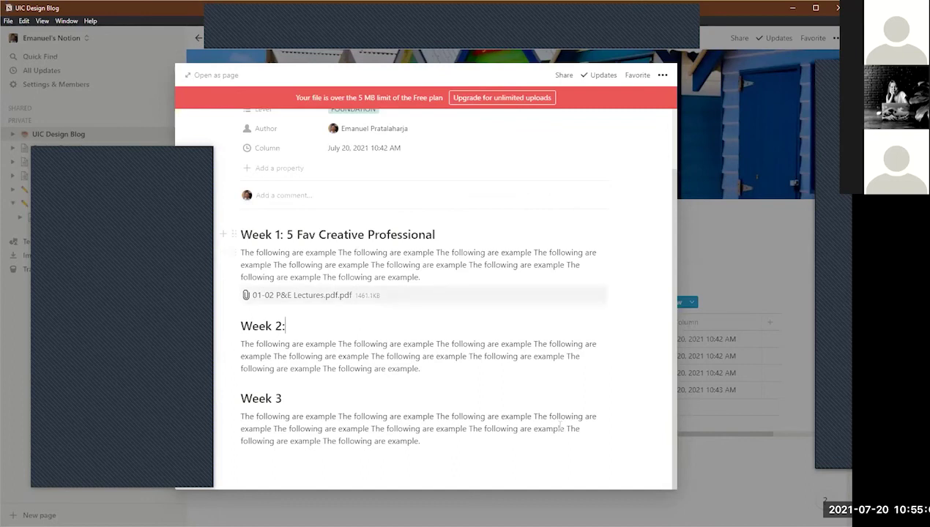
click(631, 500)
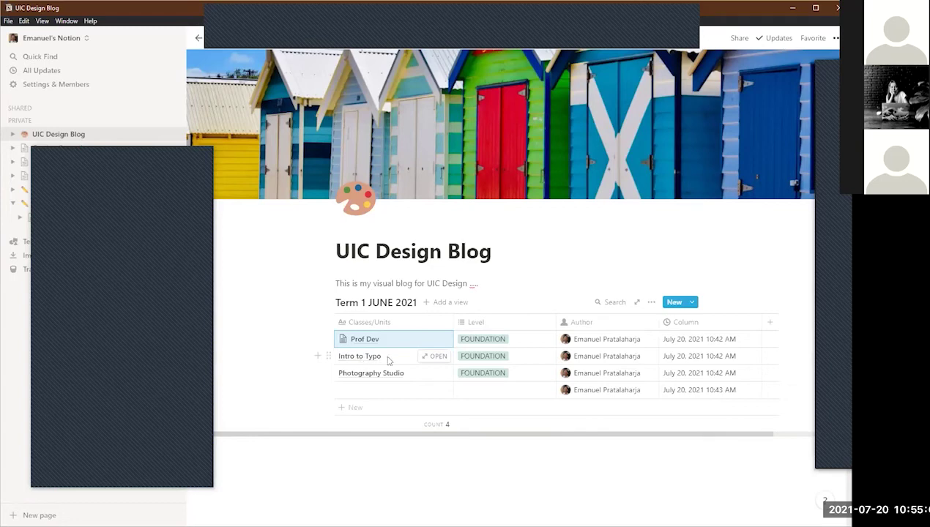
Step: Open the Intro to Typo page and insert an inline list database in its empty body
click(427, 357)
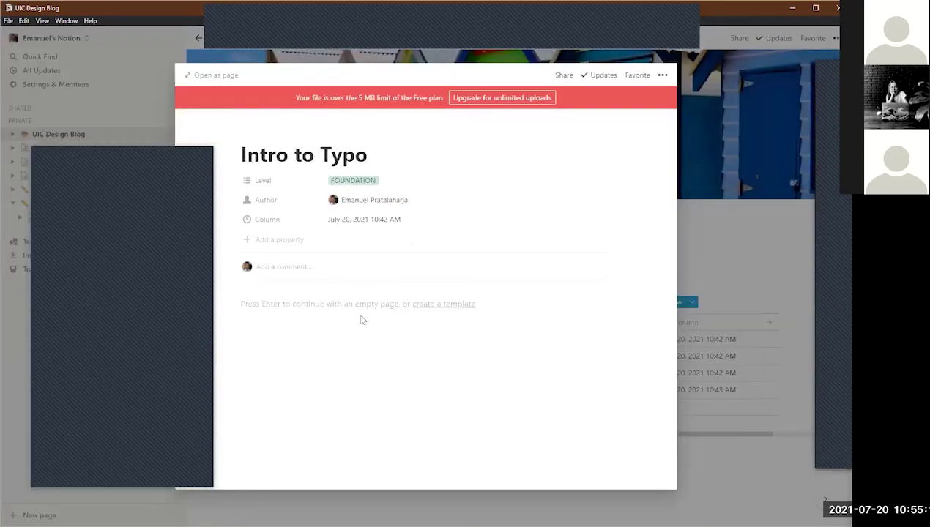
click(298, 306)
text(/)
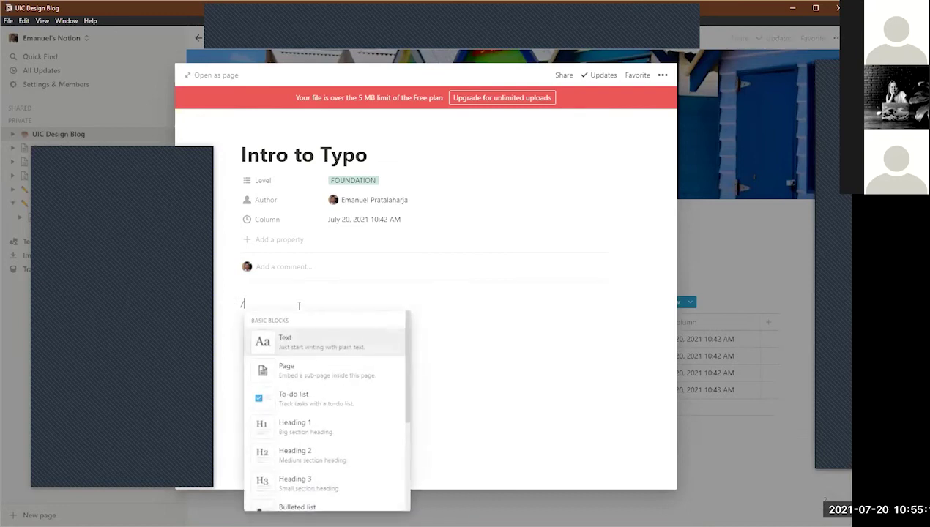
scroll(332, 434, down, 5)
scroll(334, 434, down, 5)
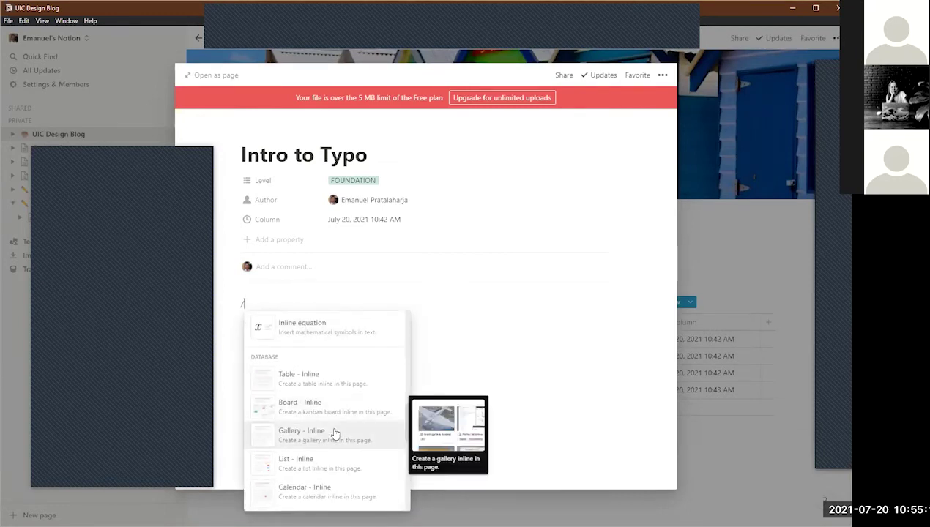
click(344, 469)
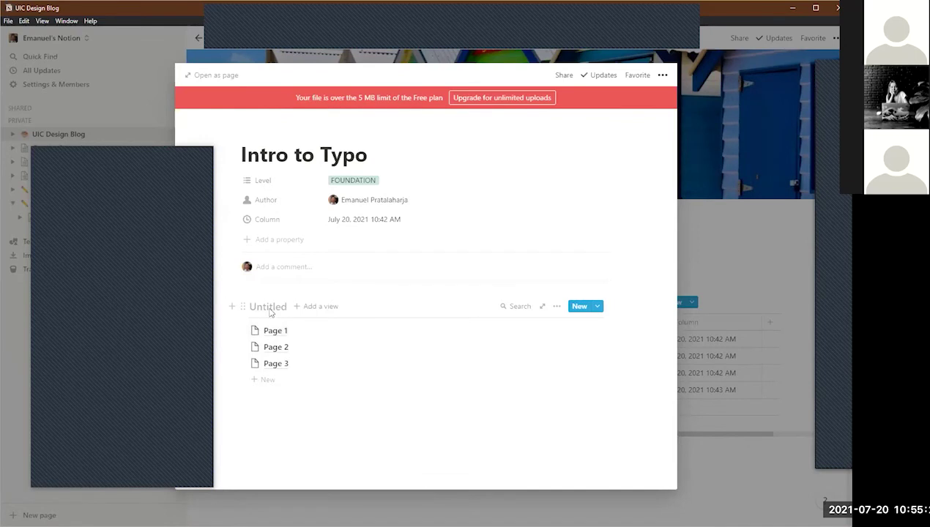
Step: Title the inline list "Weekly Post"
click(270, 312)
text(Weekly)
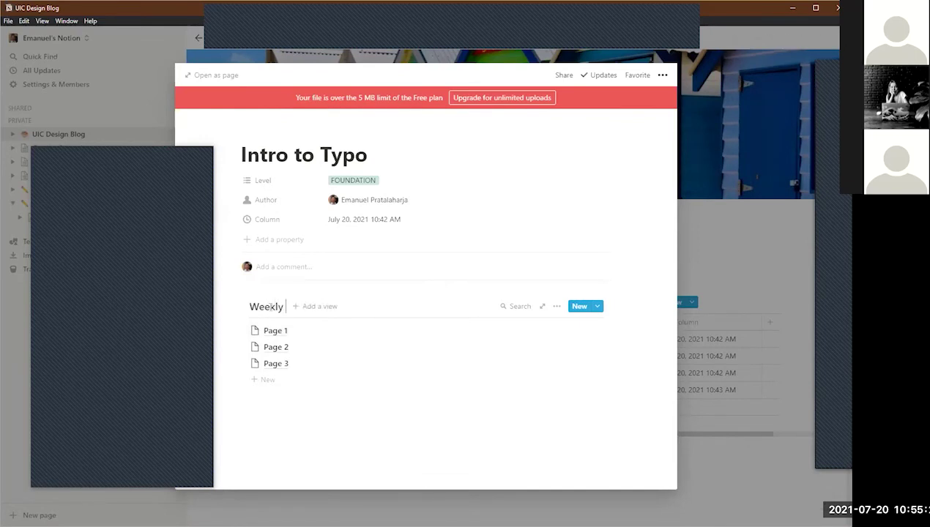
text( Post)
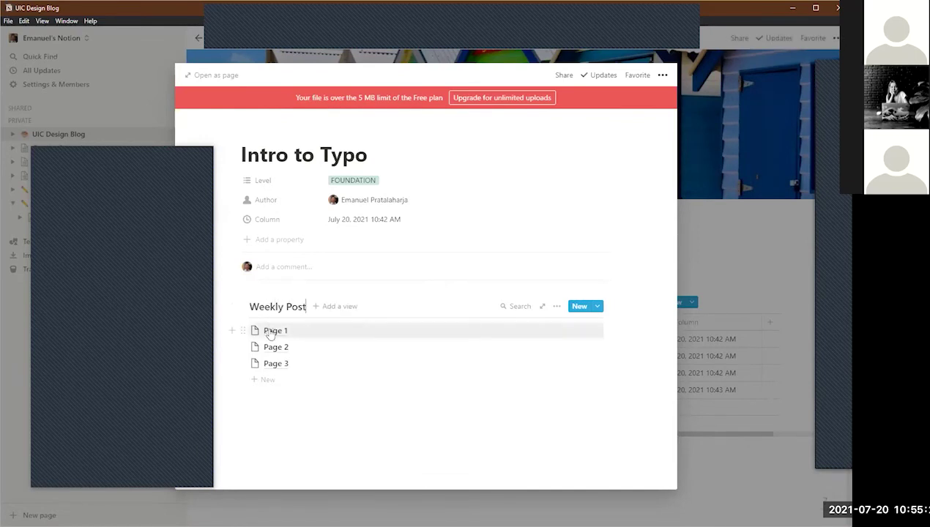
Step: Rename the list's Page 1 entry as "Week 1" and return to the class table
click(270, 333)
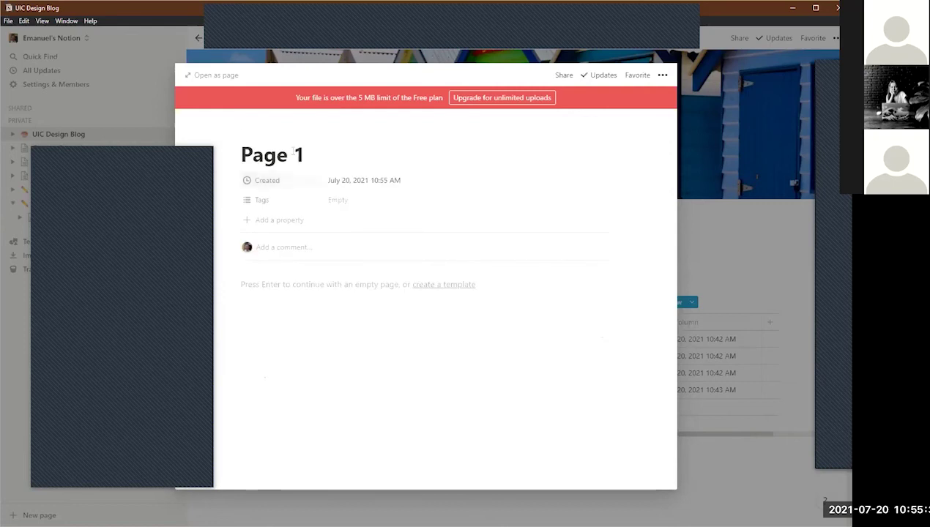
double_click(271, 154)
text(Week)
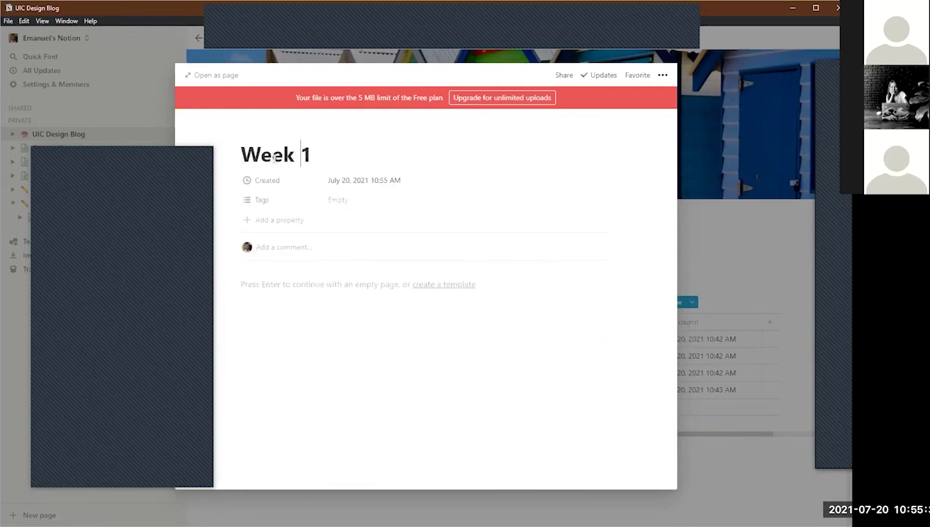
click(162, 114)
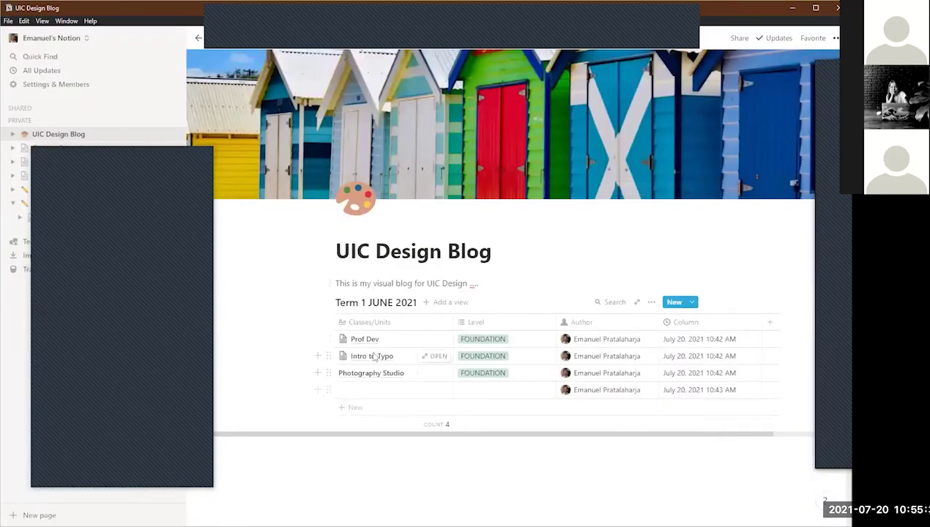
Step: Reopen the Intro to Typo page and rename the list's Page 2 entry as "Week 2"
click(422, 356)
click(434, 356)
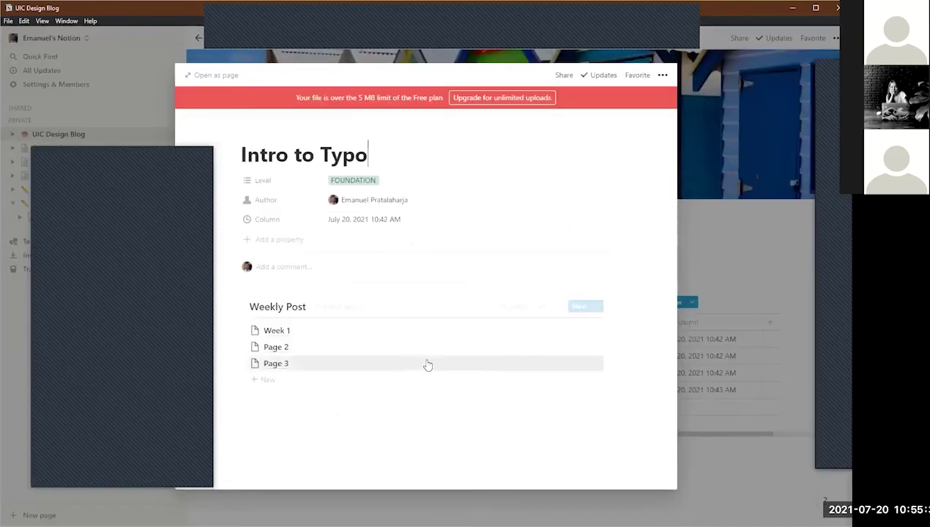
click(279, 349)
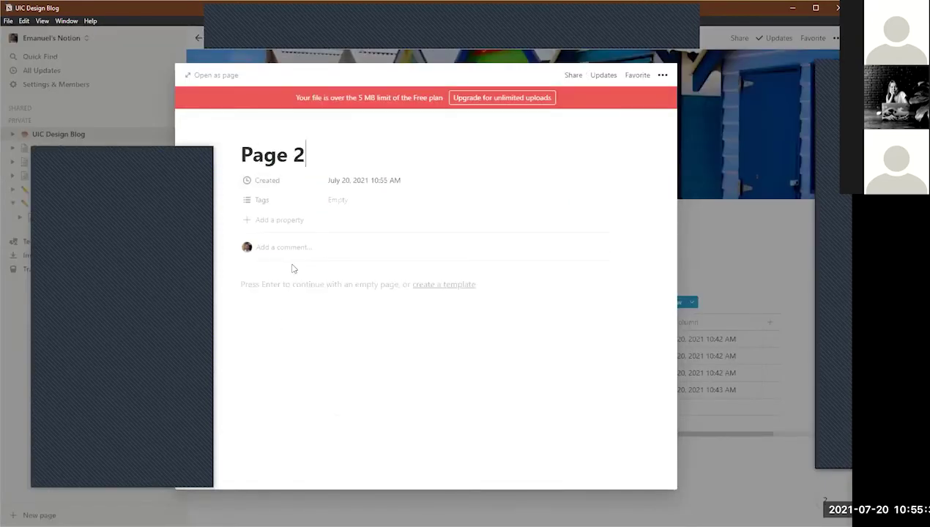
double_click(256, 156)
text(Week 22)
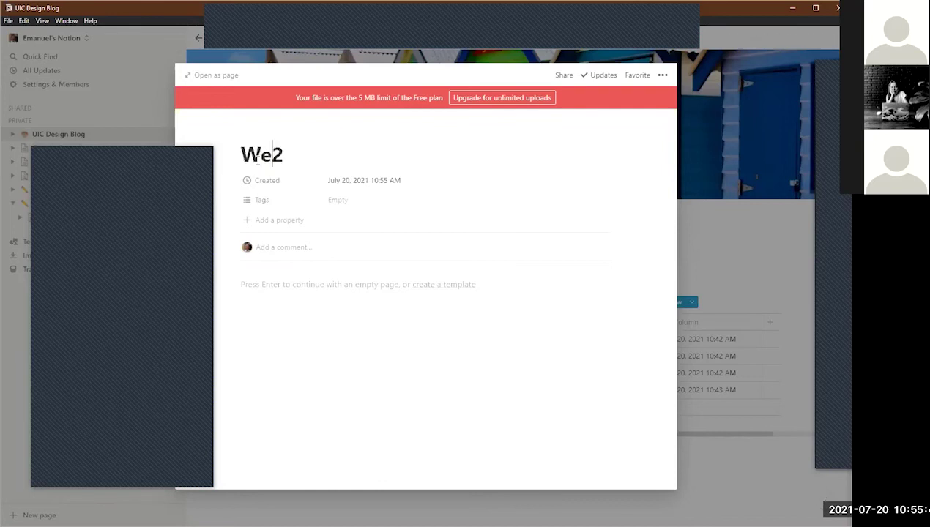
Step: Finish retitling the second Weekly Post entry as "Week 2" and return to the class table
key(BackSpace)
key(BackSpace)
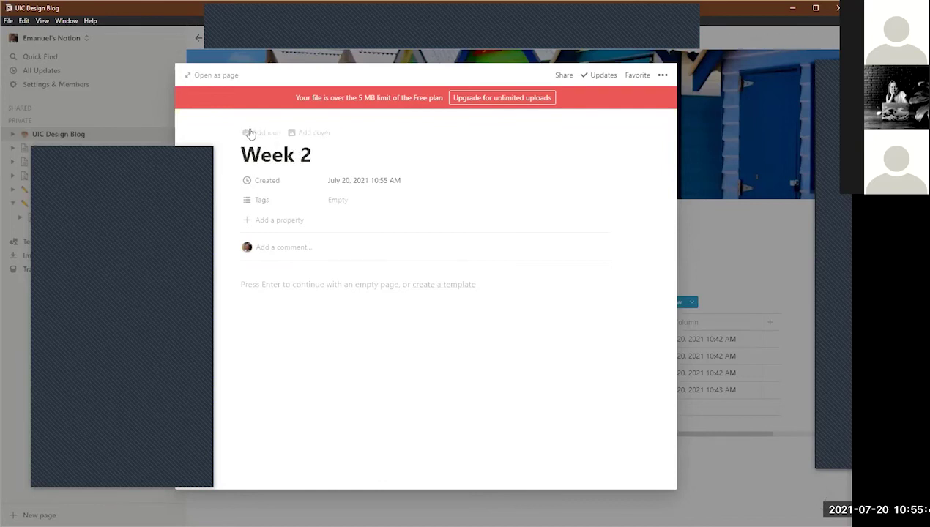
click(177, 45)
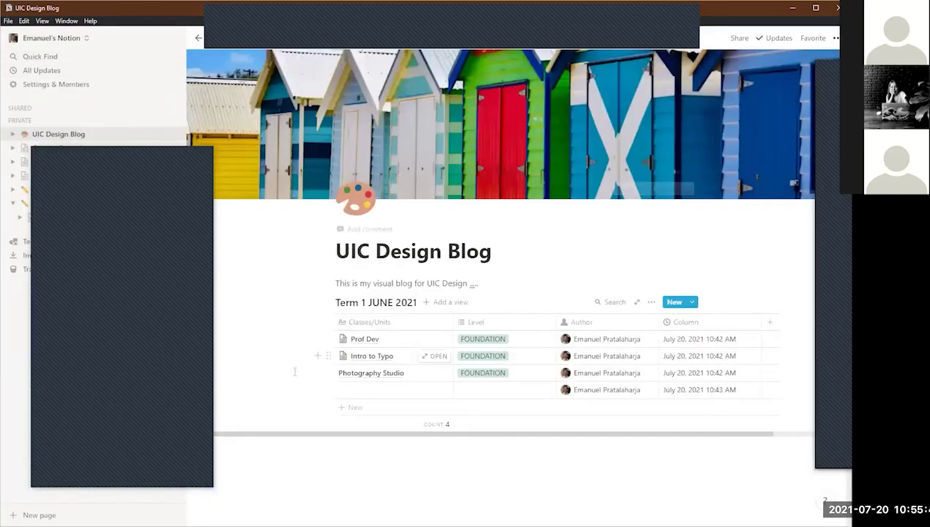
Step: Reopen the Intro to Typo page and rename the Weekly Post list's Page 3 entry as "Week 3"
click(434, 355)
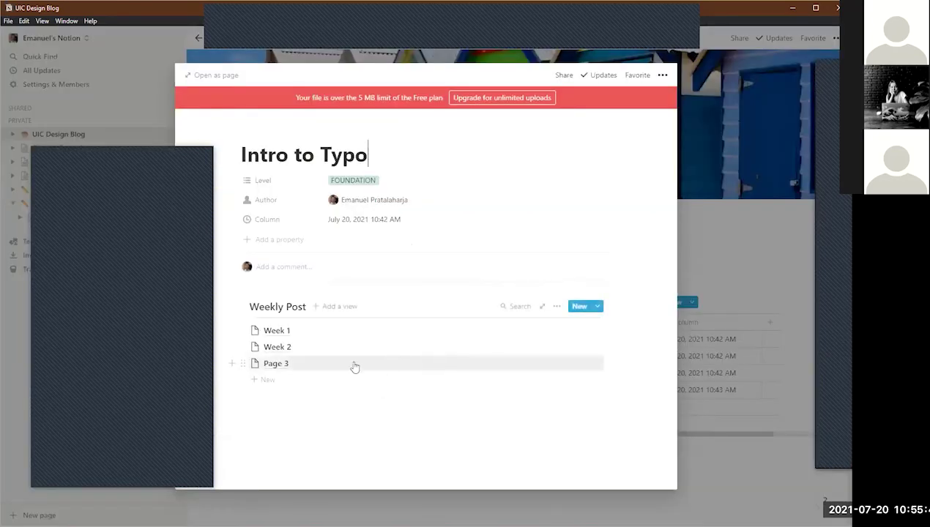
click(276, 366)
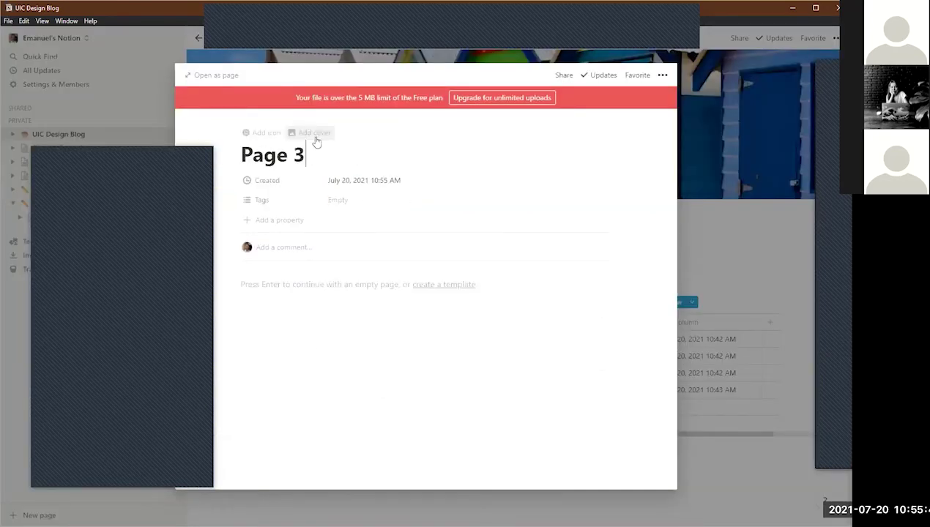
double_click(264, 155)
text(Week)
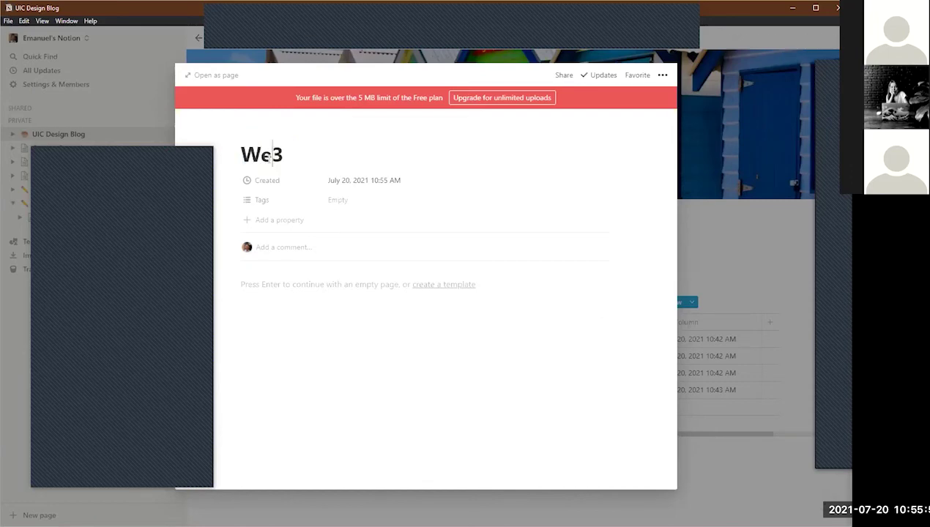
click(320, 492)
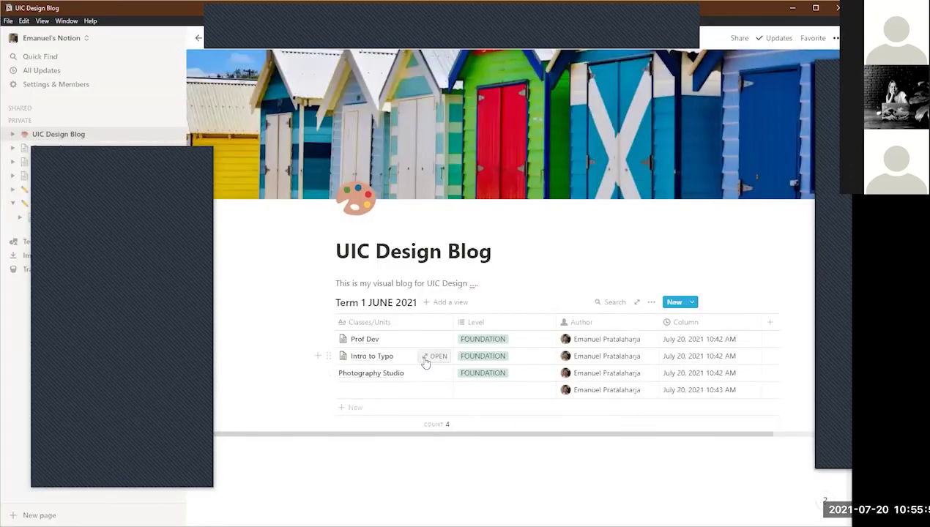
Step: Compare the Weekly Post list in Intro to Typo with the weekly text entries on the Prof Dev page
click(432, 356)
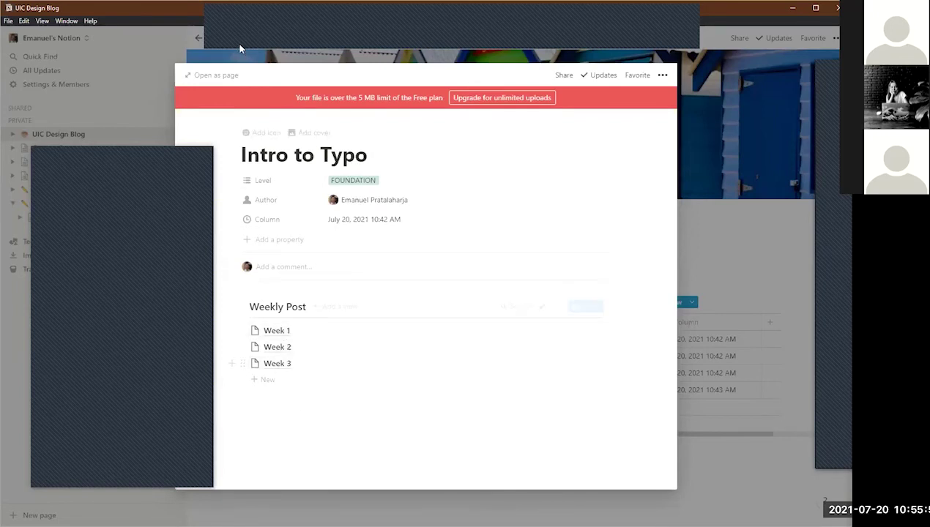
click(148, 92)
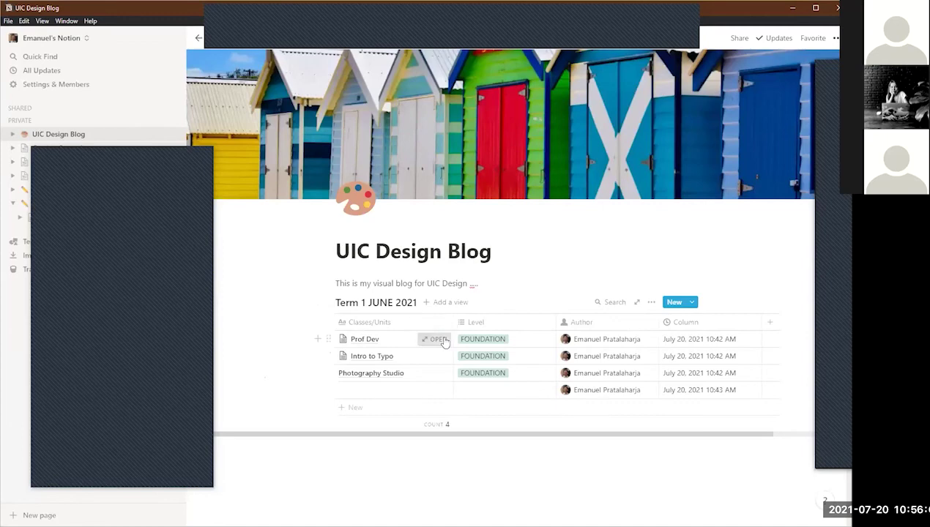
click(432, 339)
scroll(434, 339, down, 2)
scroll(434, 339, up, 2)
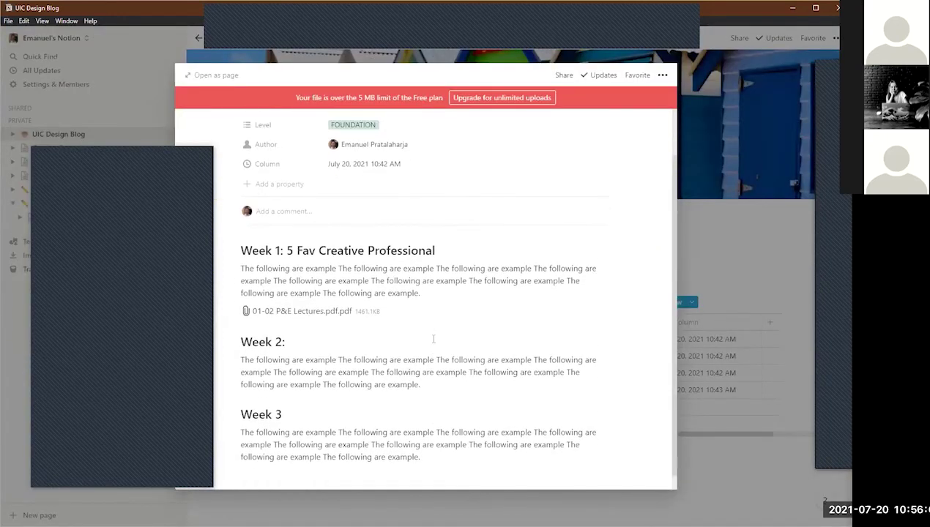
scroll(273, 179, down, 2)
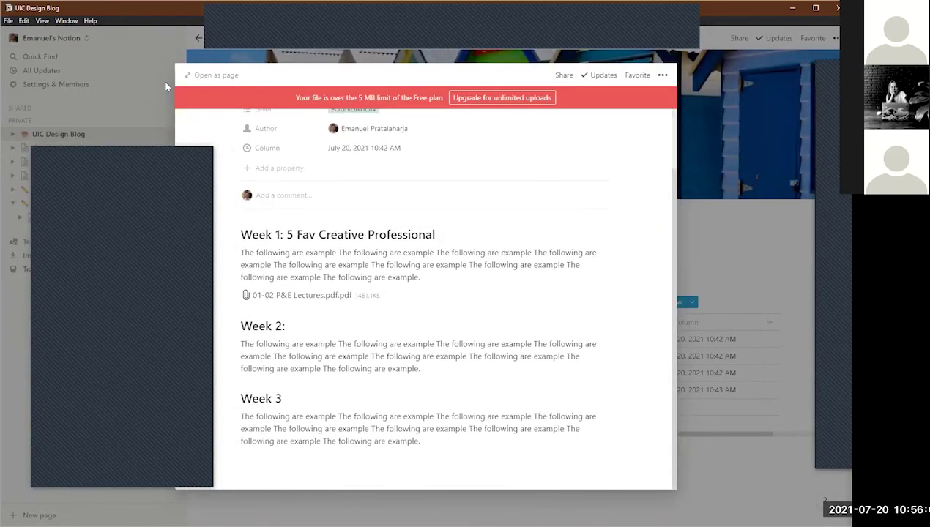
click(166, 87)
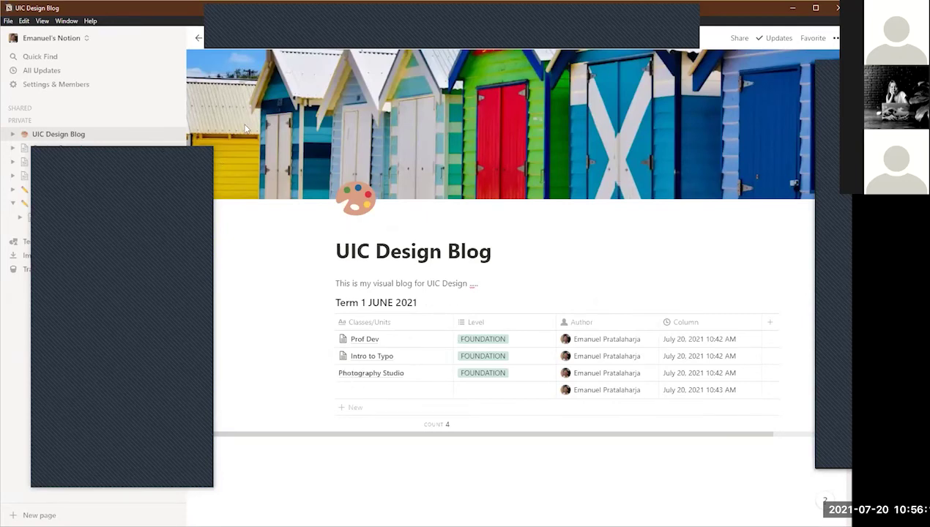
Step: Open the Term 1 JUNE 2021 table as its own page under UIC Design Blog and expand its views
click(12, 135)
click(51, 148)
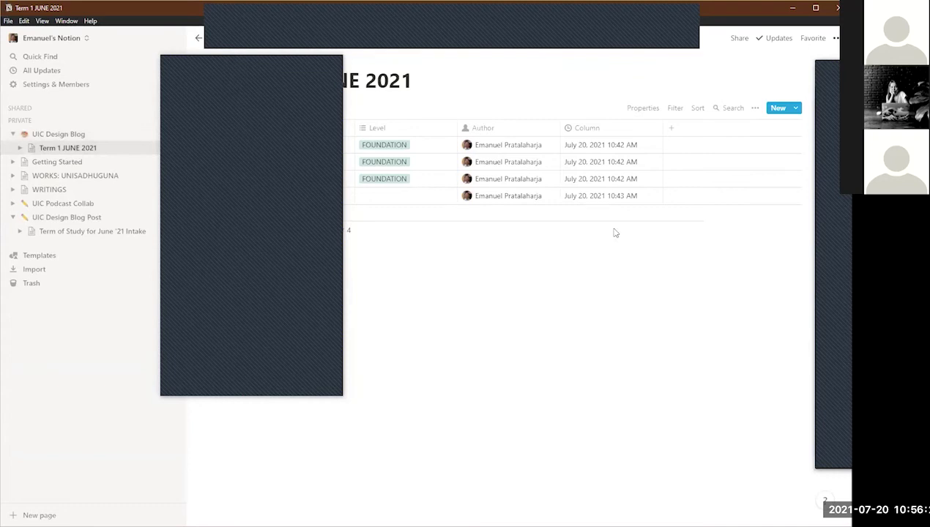
click(20, 148)
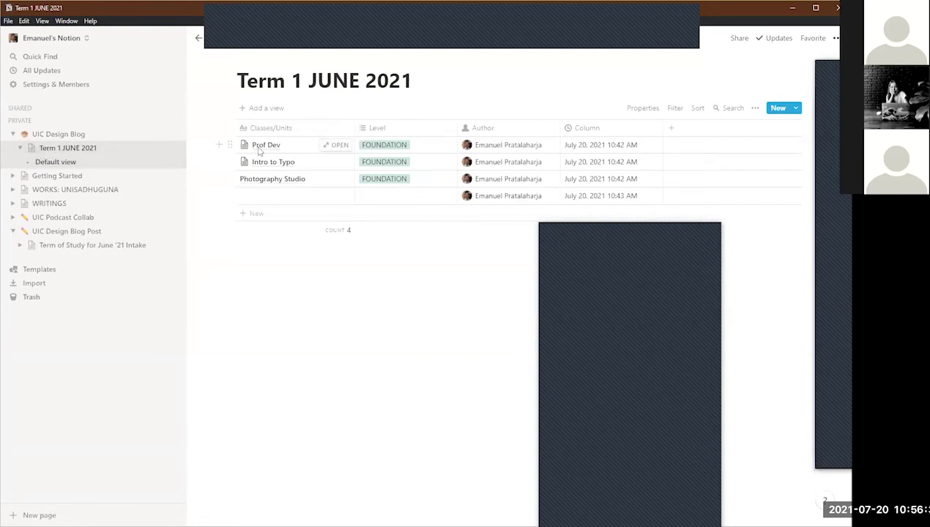
Step: Preview the Prof Dev and Intro to Typo pages from the Term 1 JUNE 2021 table and close them
click(336, 146)
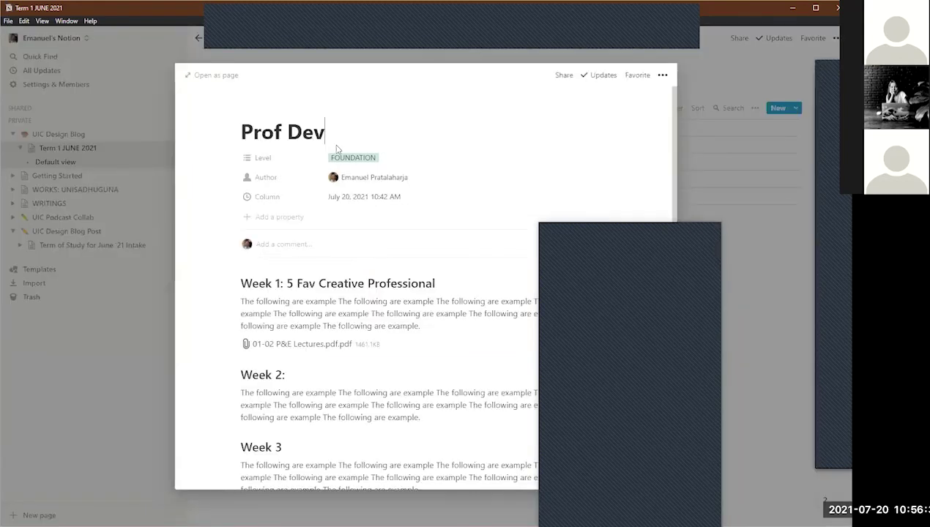
click(156, 342)
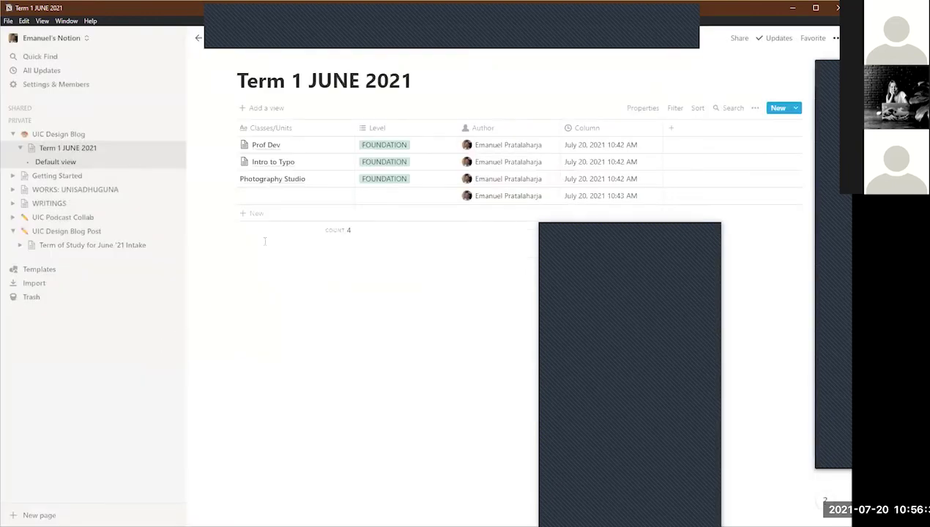
click(338, 163)
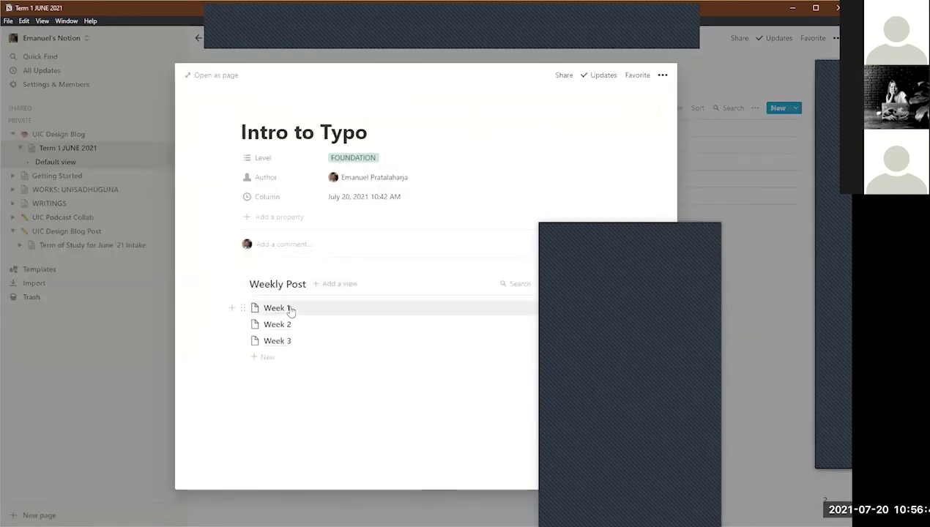
click(242, 284)
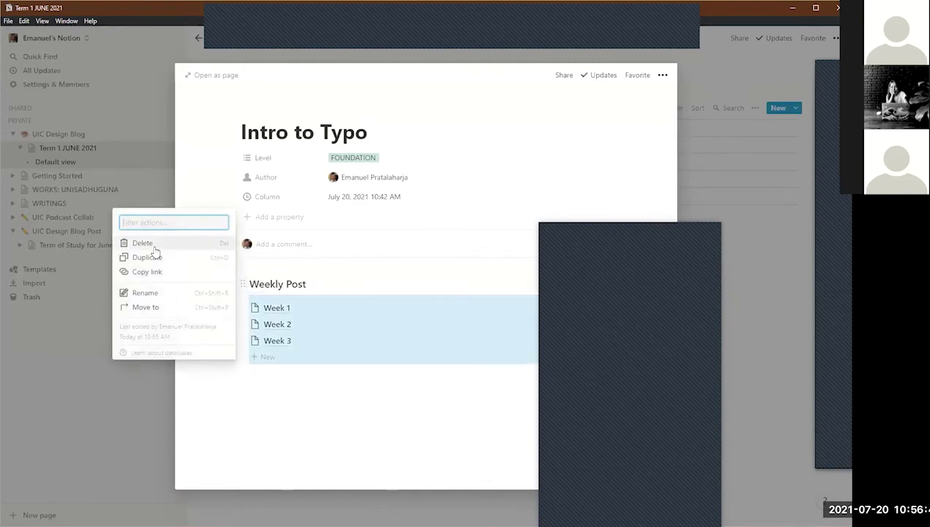
click(159, 392)
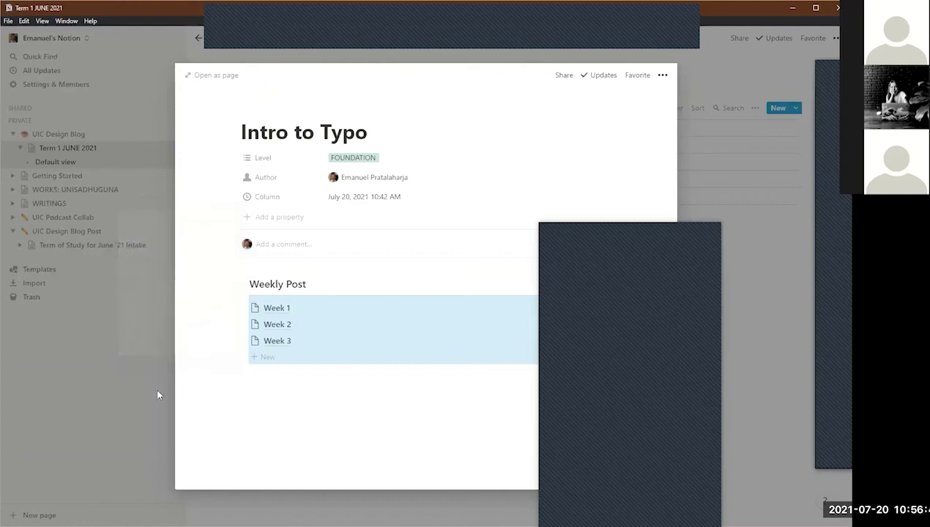
click(160, 393)
Step: View the Term of Study for June '21 Intake board, and return through UIC Design Blog to Term 1 JUNE 2021
click(20, 245)
click(71, 258)
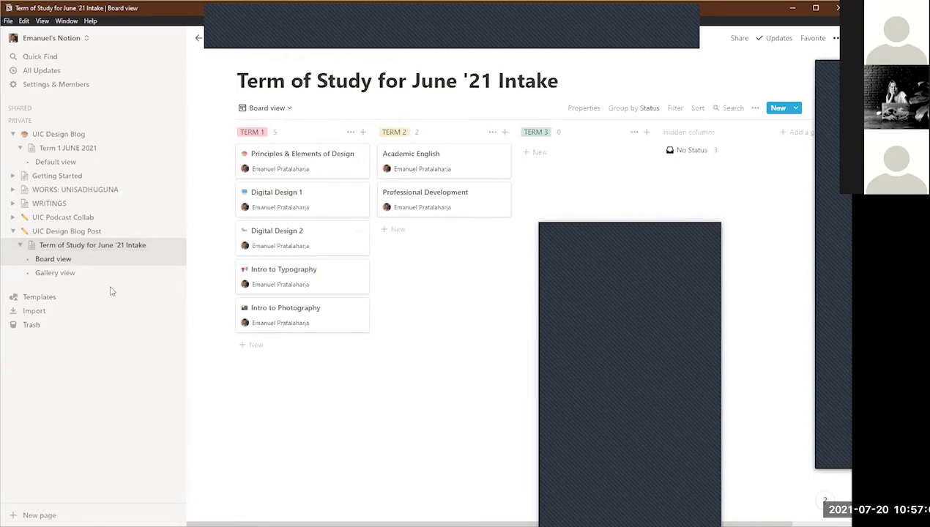
click(67, 135)
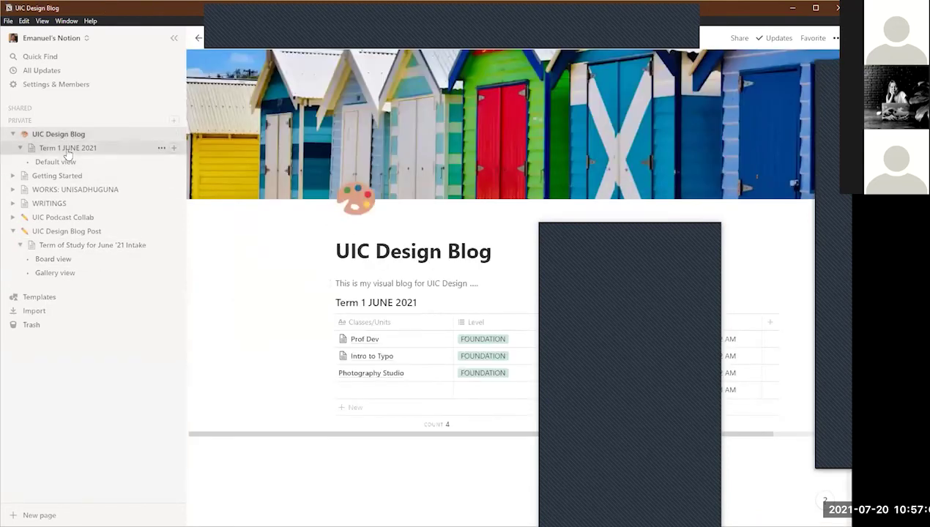
click(68, 149)
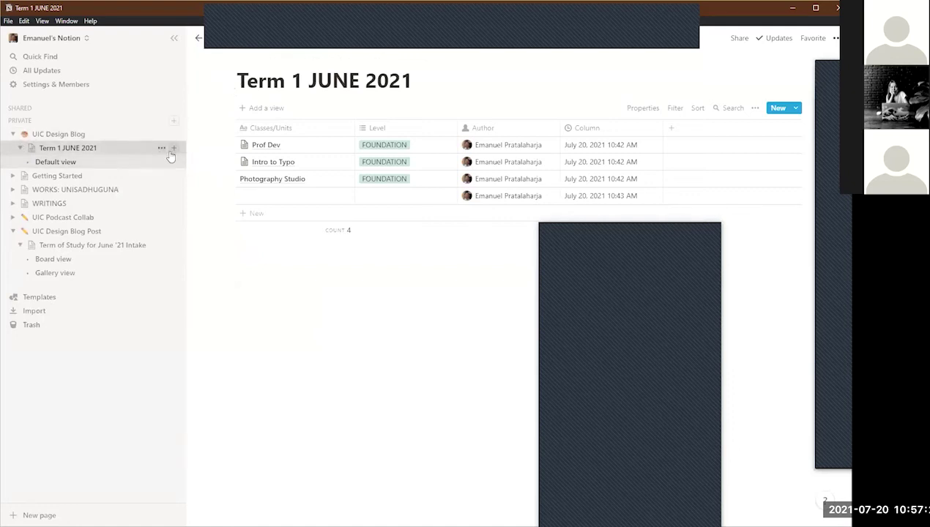
Step: Add an entry titled "TERM 2" to the Term 1 JUNE 2021 table
click(173, 149)
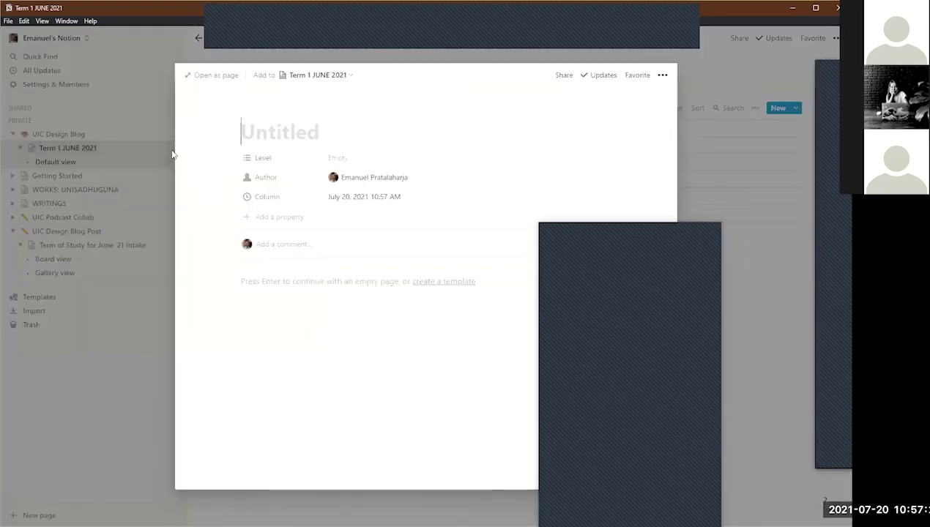
text(TEWR)
key(BackSpace)
key(BackSpace)
text(RM 2)
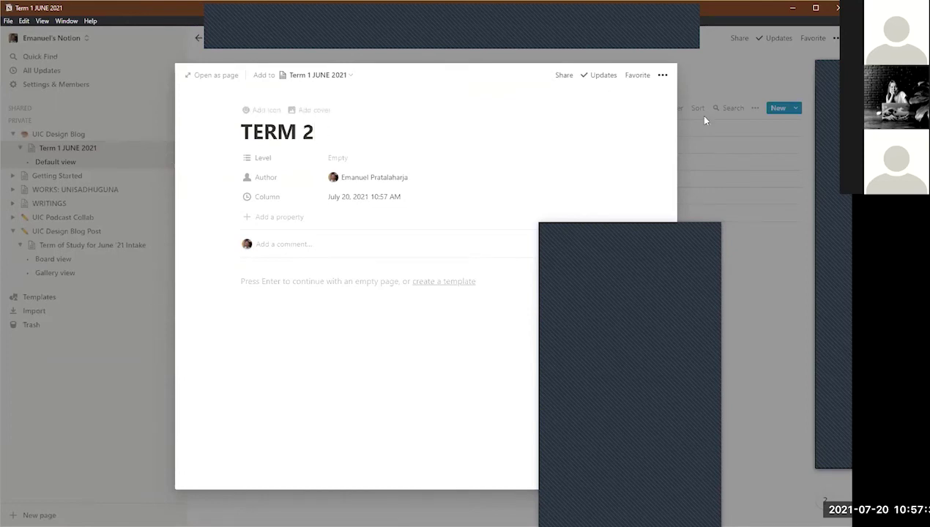
click(712, 84)
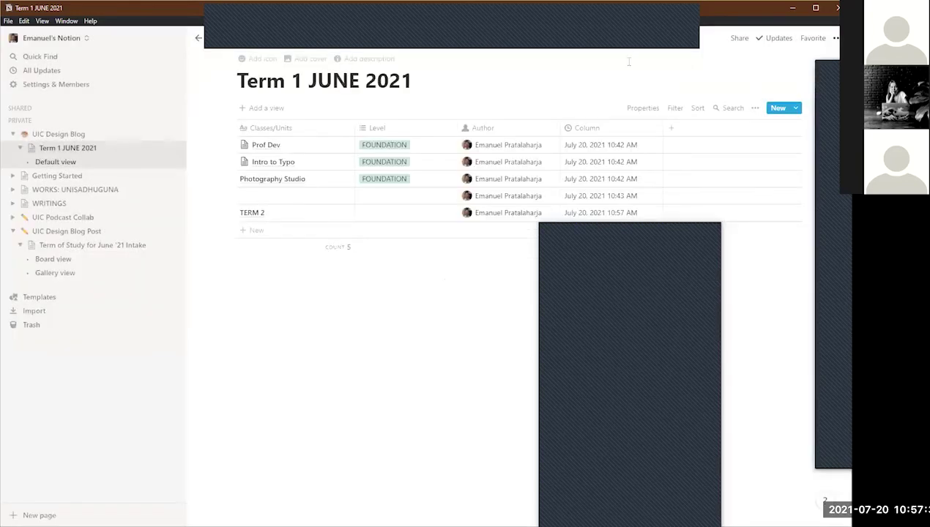
Step: Delete the TERM 2 entry from the Term 1 JUNE 2021 table
click(52, 161)
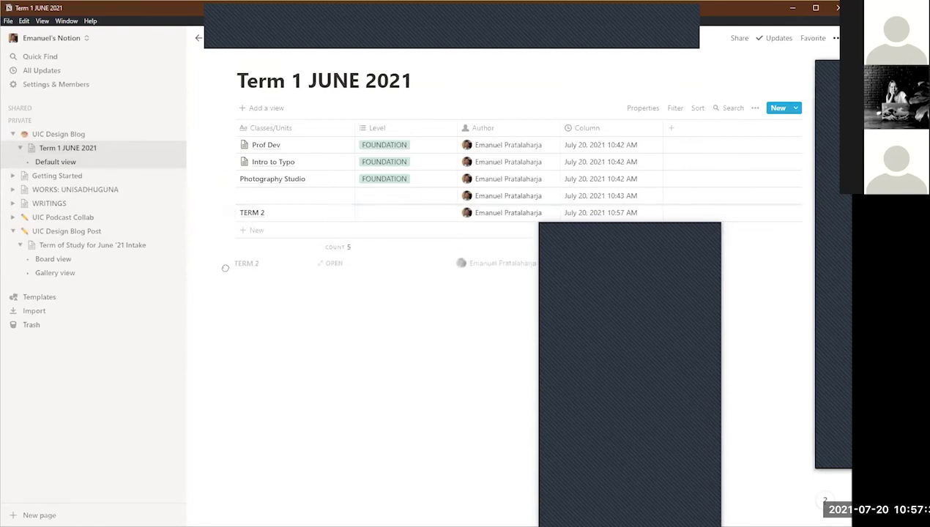
click(230, 213)
click(230, 214)
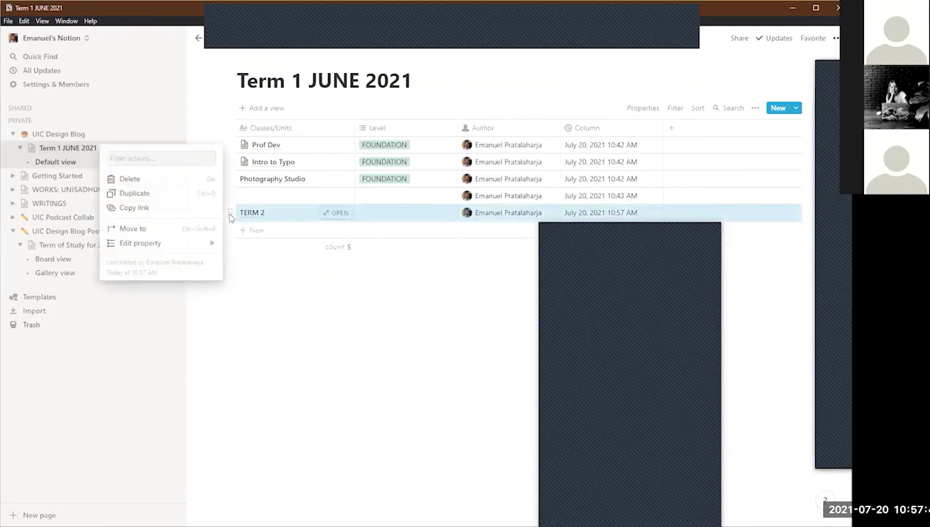
key(Delete)
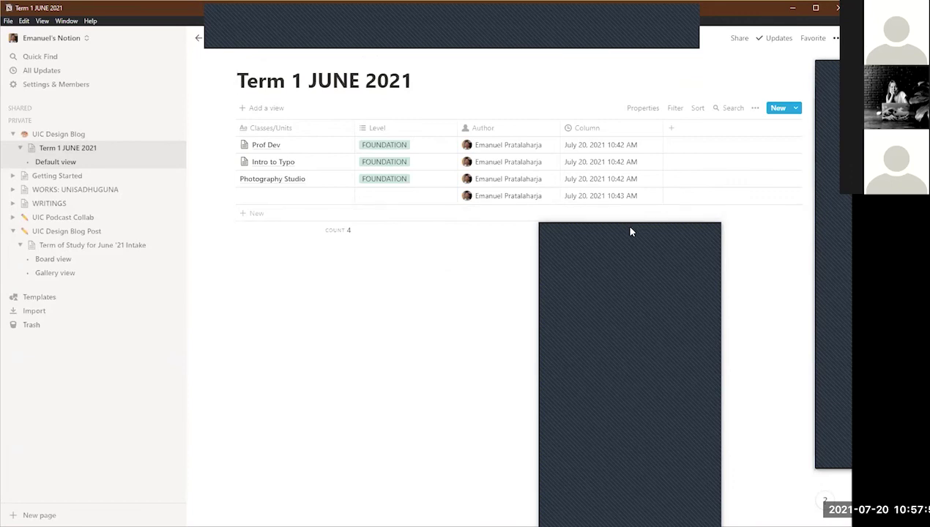
Step: Expand WORKS: UNISADHUGUNA with its subpages and open the UIC-D Student's Blog page
click(12, 189)
click(20, 203)
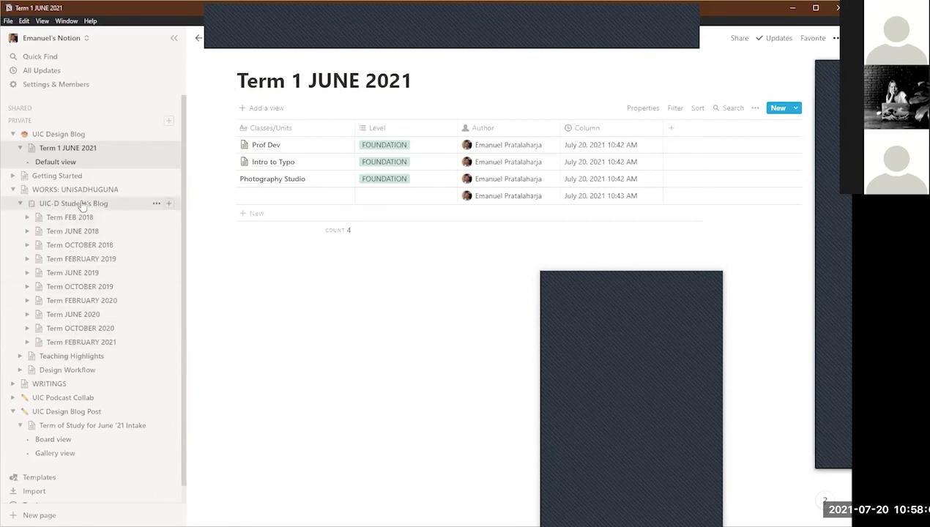
click(67, 344)
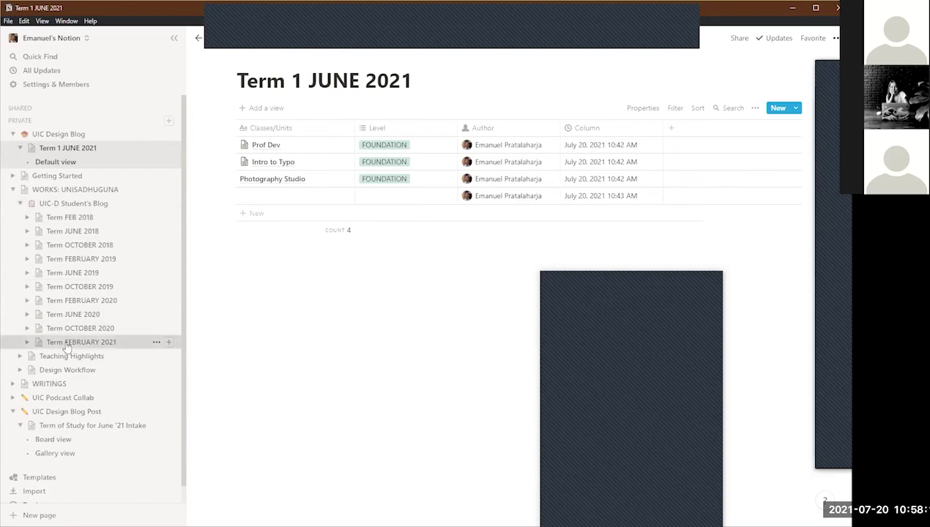
click(72, 192)
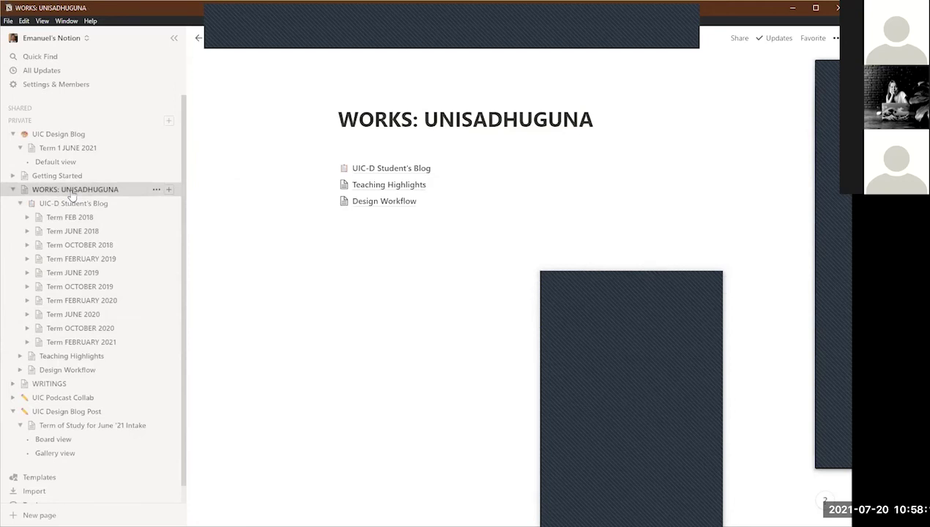
click(64, 206)
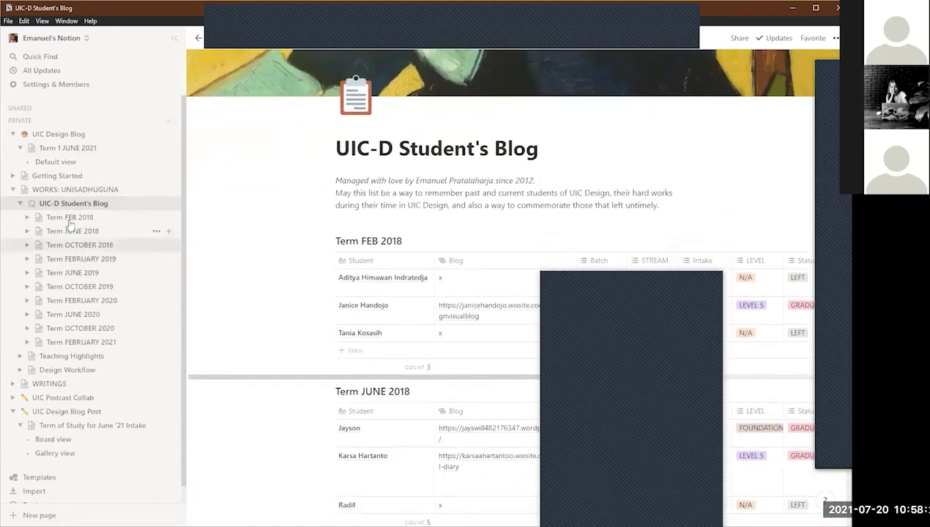
Step: Look through the student blog's term tables in order from Term FEB 2018 to Term OCTOBER 2019
click(71, 219)
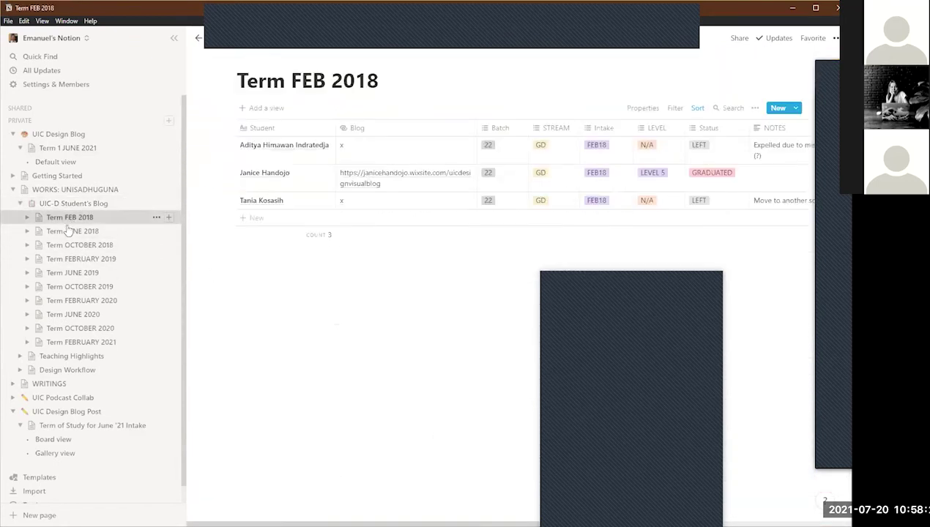
click(66, 233)
click(61, 247)
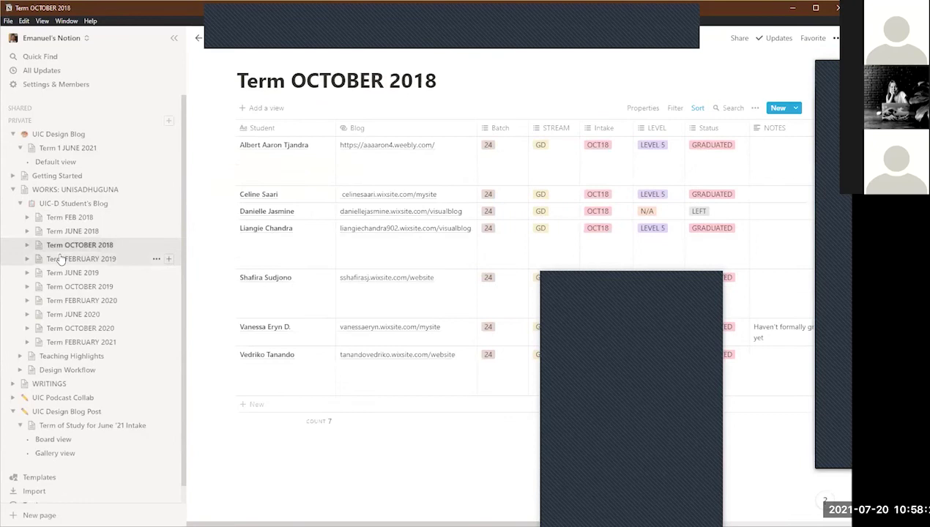
click(58, 259)
click(55, 273)
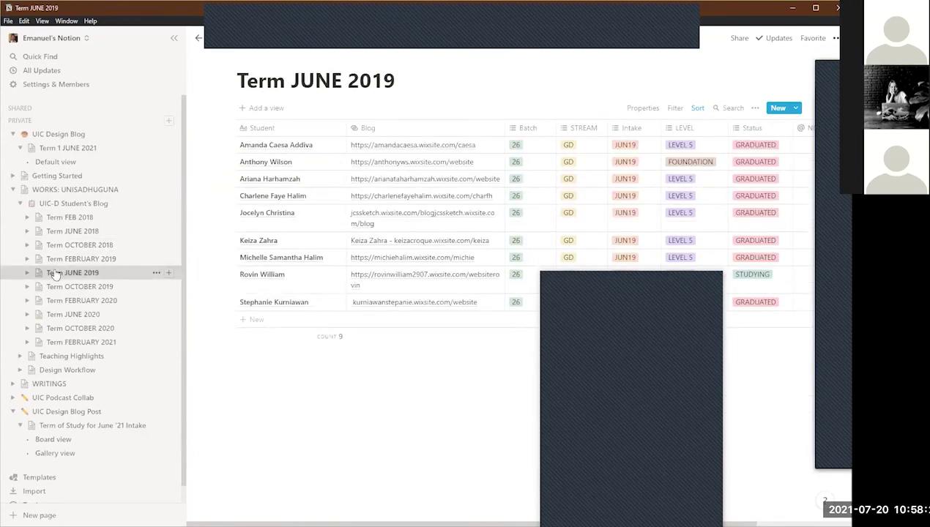
click(57, 285)
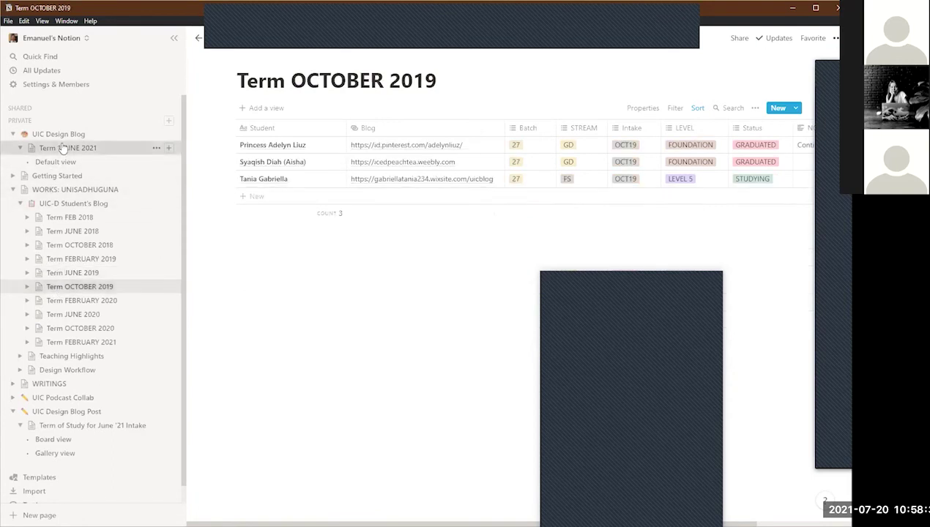
Step: Duplicate the Term 1 JUNE 2021 table and check the copy on the UIC Design Blog page
click(64, 149)
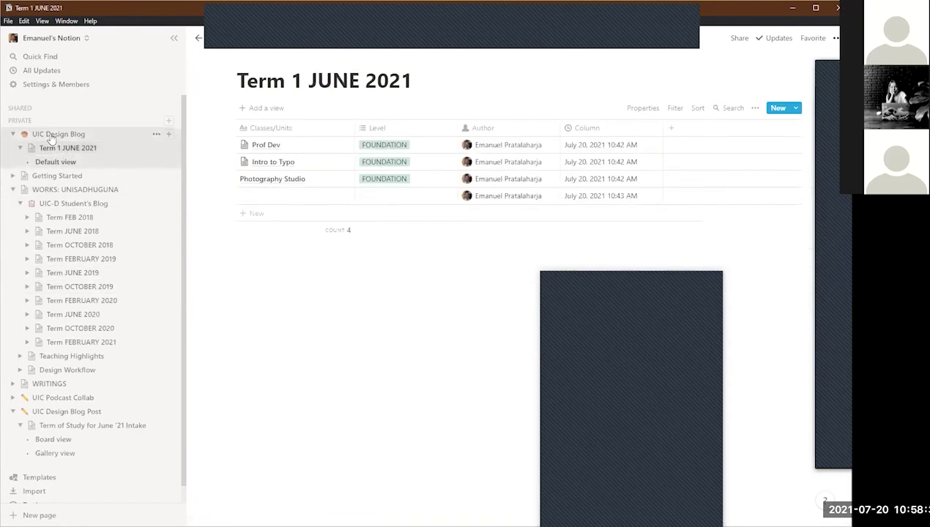
click(159, 150)
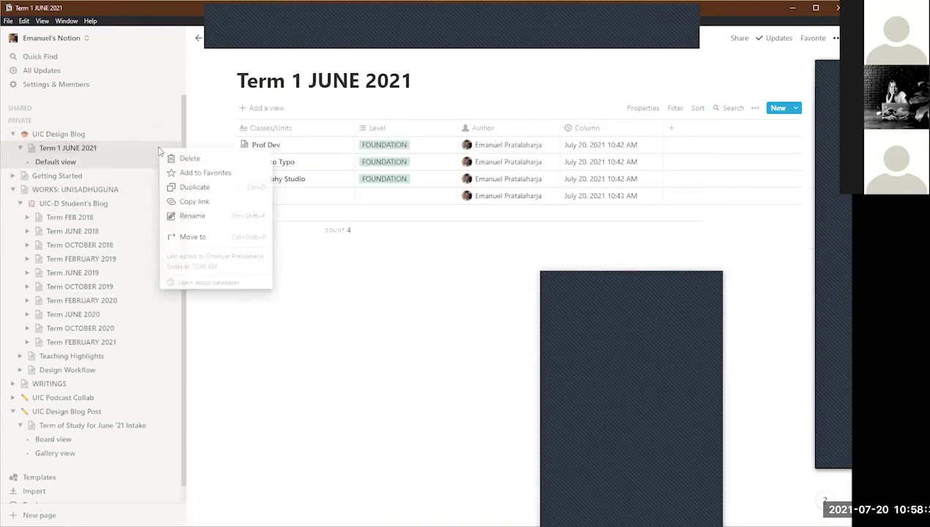
click(178, 187)
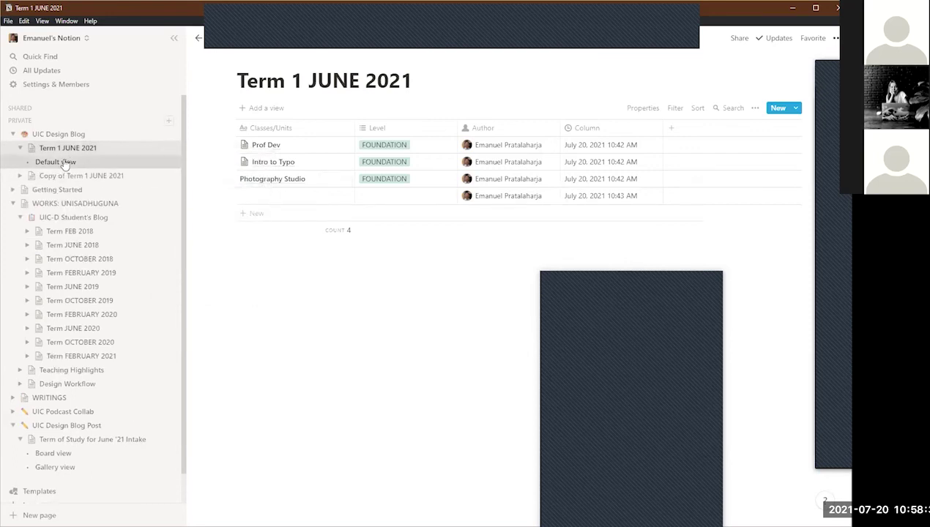
click(50, 177)
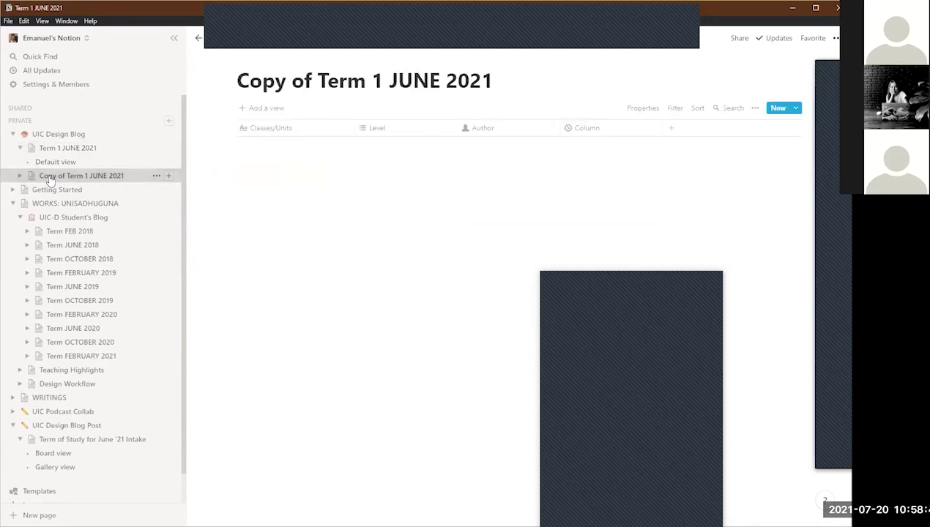
click(55, 135)
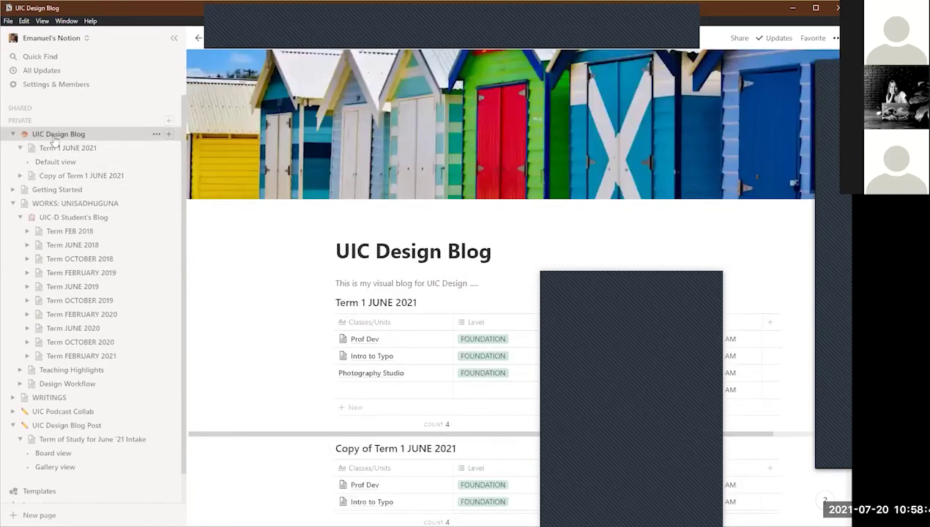
scroll(286, 327, down, 3)
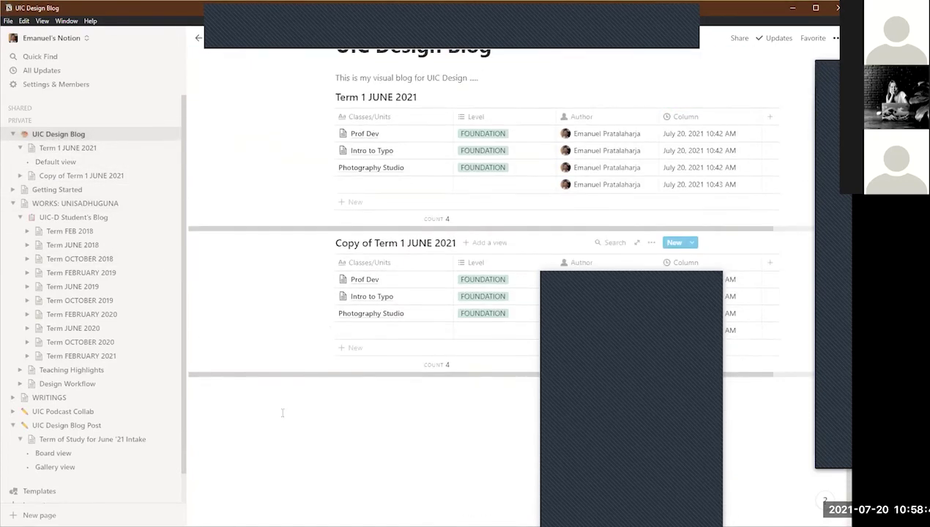
Step: Rename the copied Term 1 table as "Term 2 OCT 2021"
click(66, 175)
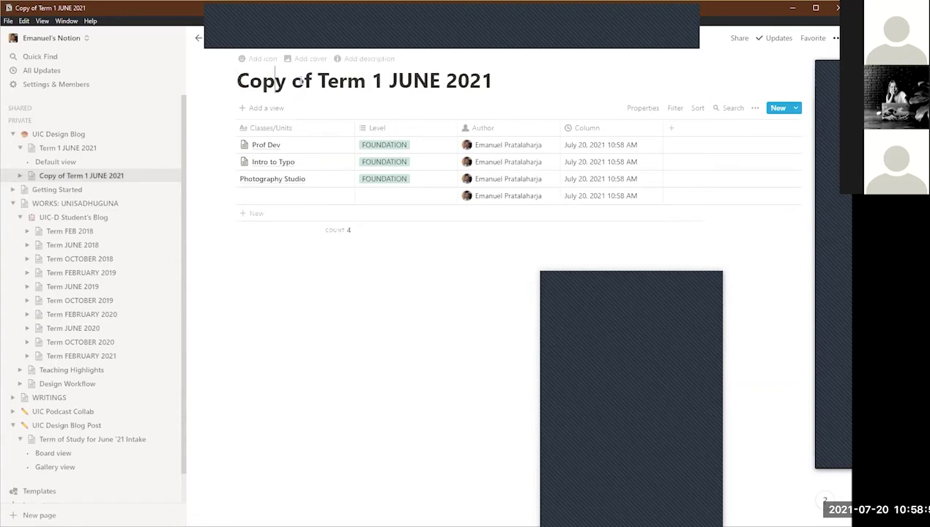
drag(319, 81, 236, 72)
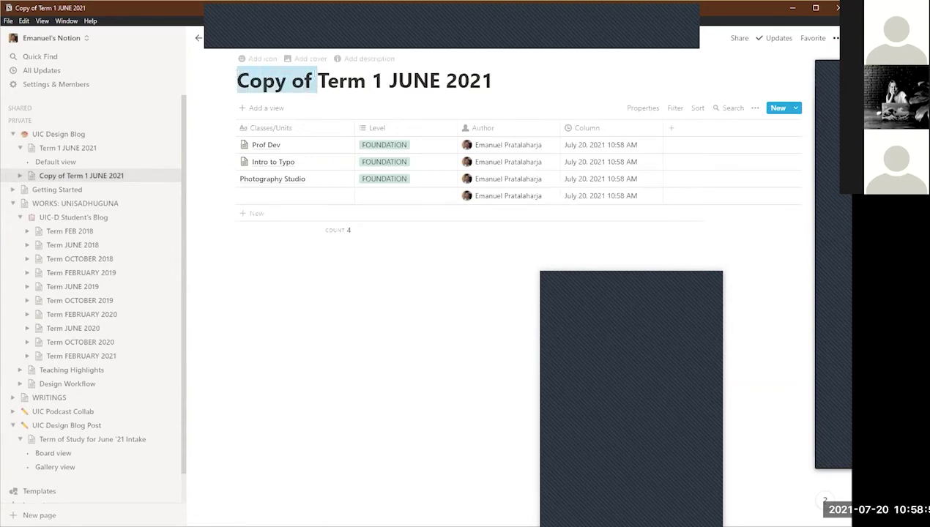
key(BackSpace)
double_click(298, 82)
text(2)
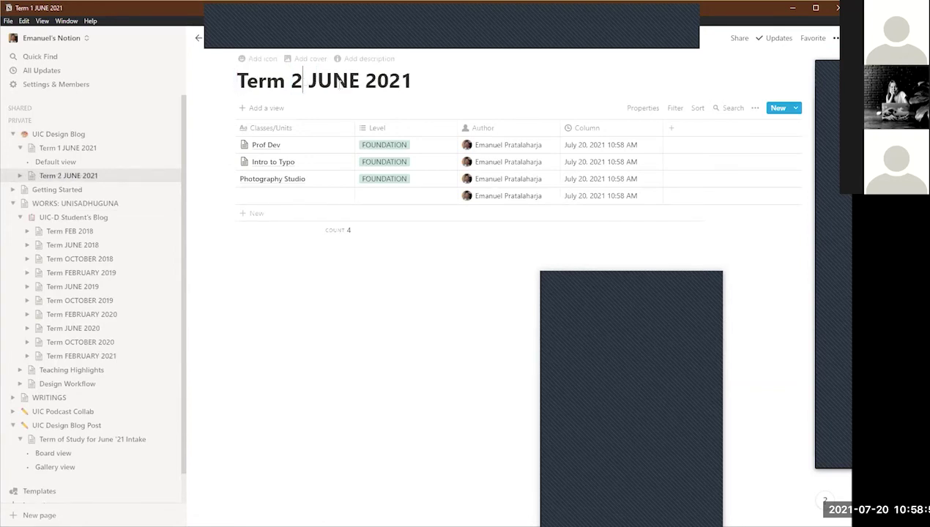
double_click(341, 81)
text(OCT)
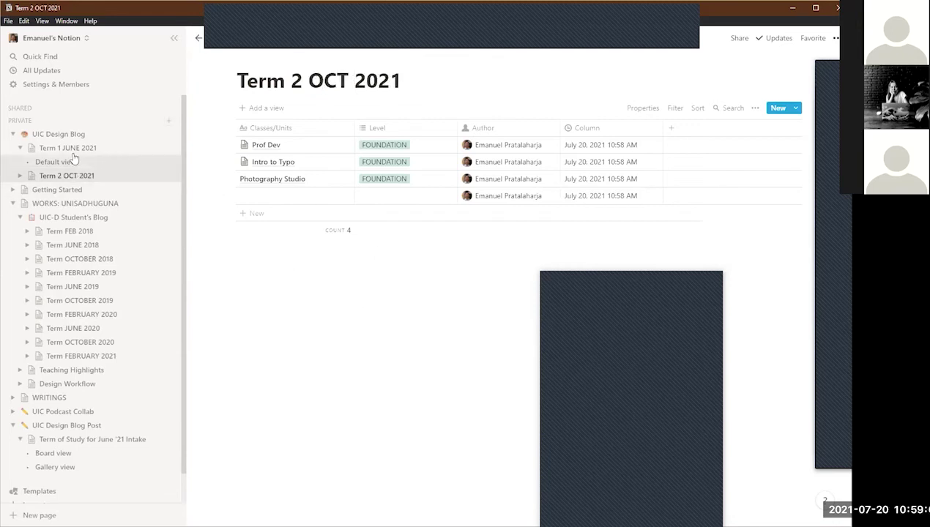
Step: Collapse Term 1 JUNE 2021's views, then duplicate the Term 2 OCT 2021 table and open the copy
click(20, 148)
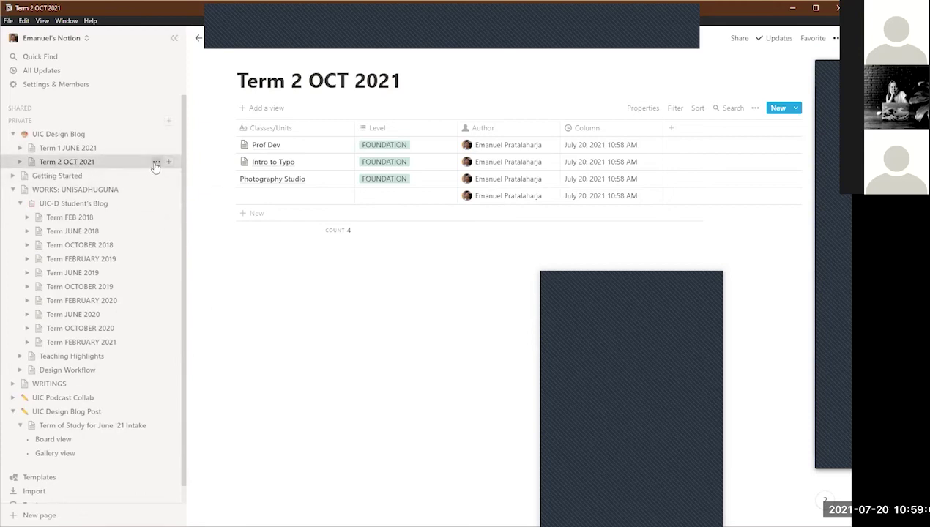
click(156, 163)
click(198, 206)
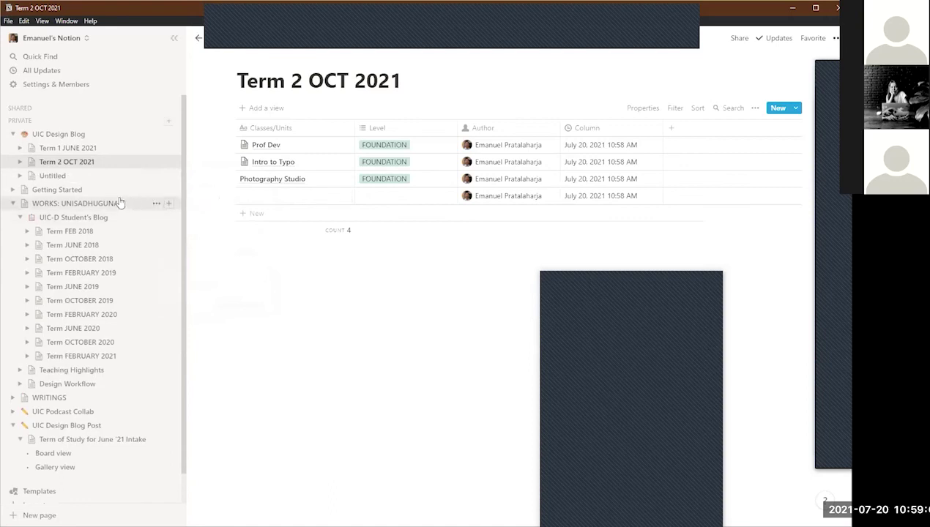
click(41, 183)
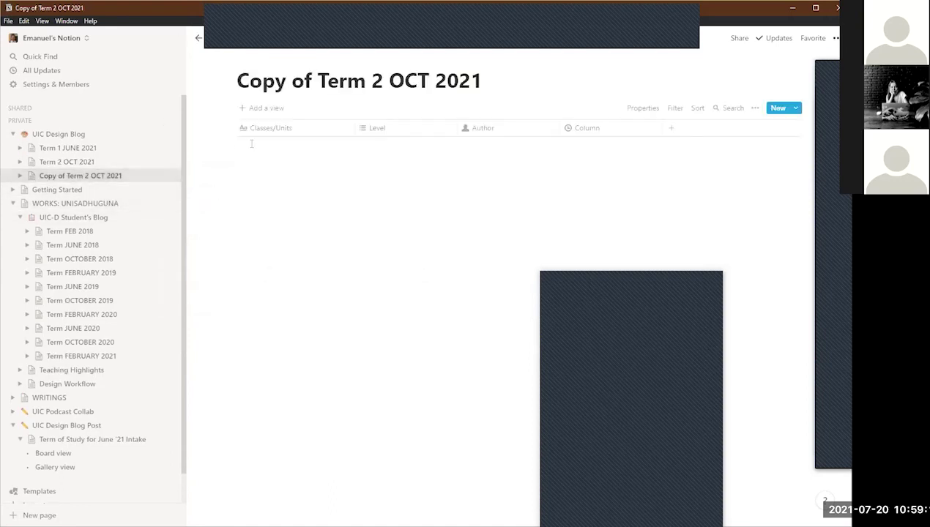
Step: Rename the copied Term 2 table as "Term 3 FEB 2022"
drag(317, 81, 237, 82)
click(278, 86)
drag(319, 81, 236, 81)
key(BackSpace)
key(shift+Left)
text(3)
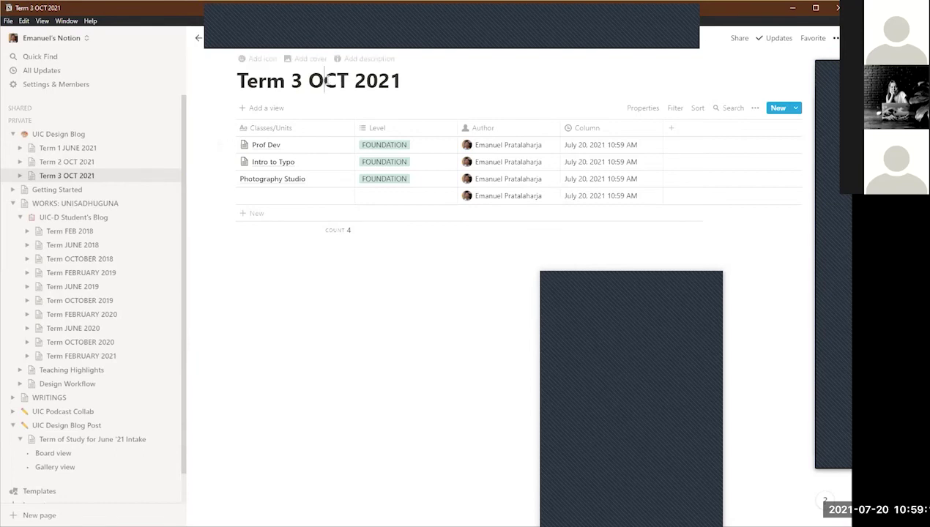
double_click(322, 80)
text(FEB)
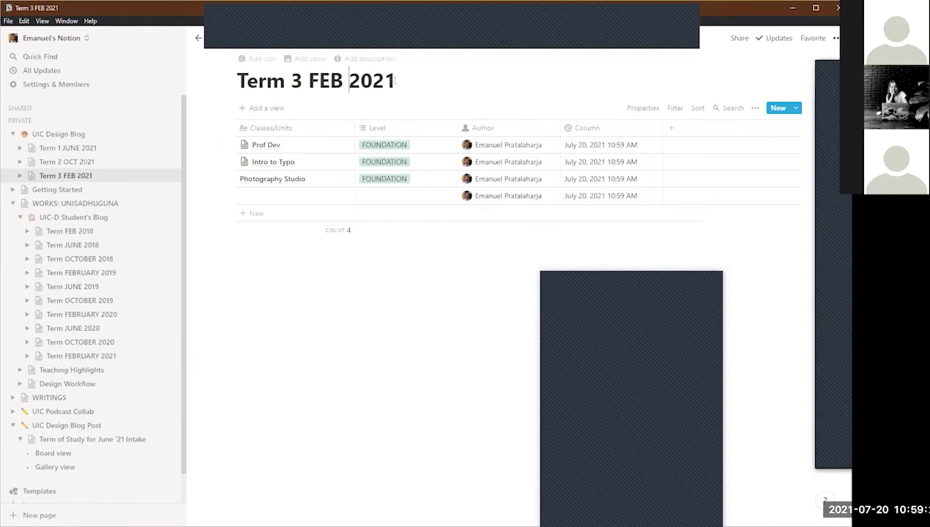
key(BackSpace)
text(3)
key(BackSpace)
text(2)
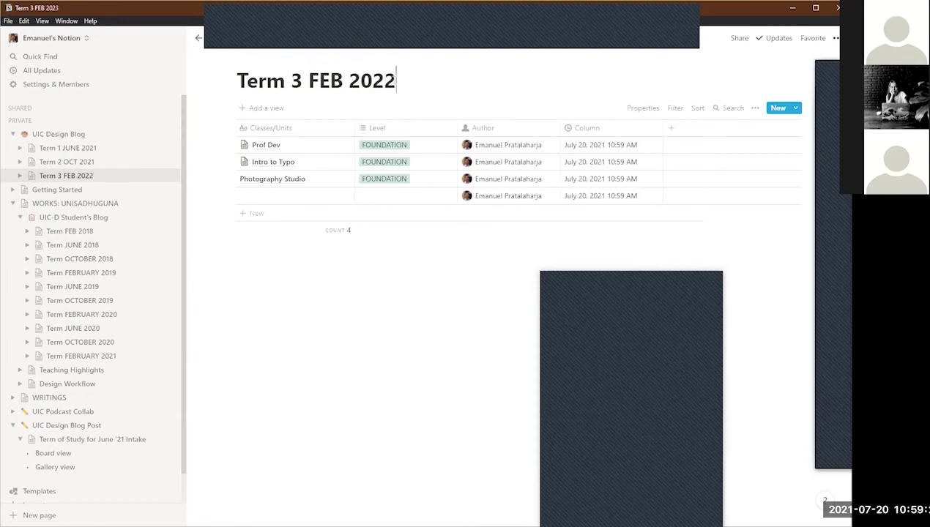
Step: Look through the Term 1 JUNE 2021, Term 2 OCT 2021 and Term 3 FEB 2022 tables and return to Term 1
click(100, 148)
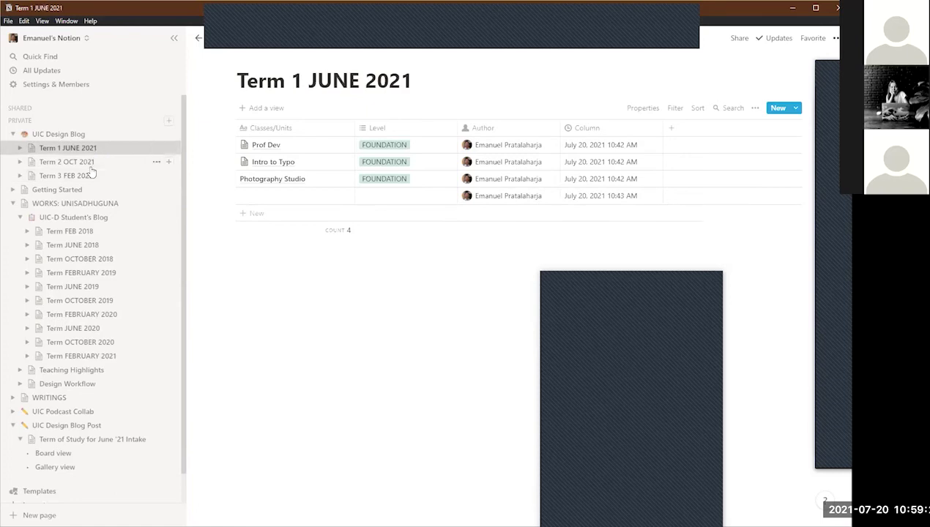
click(88, 162)
click(88, 175)
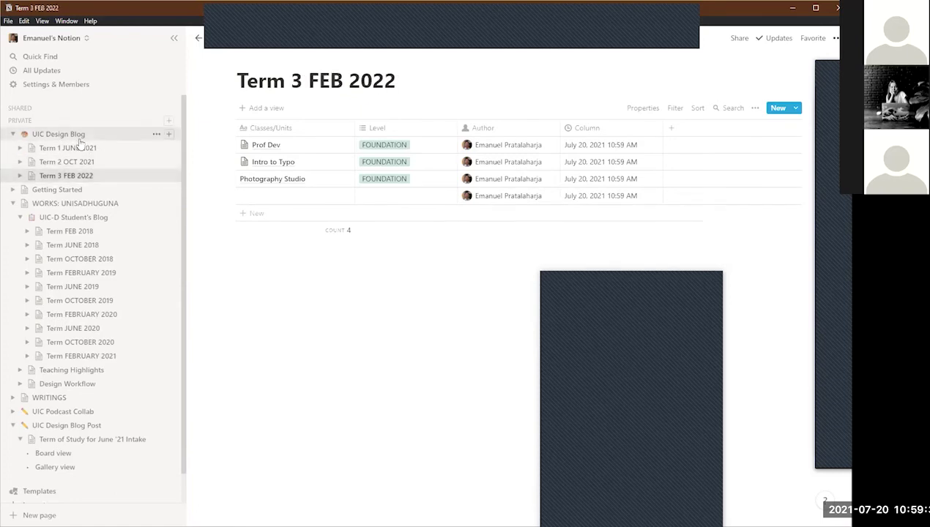
click(79, 148)
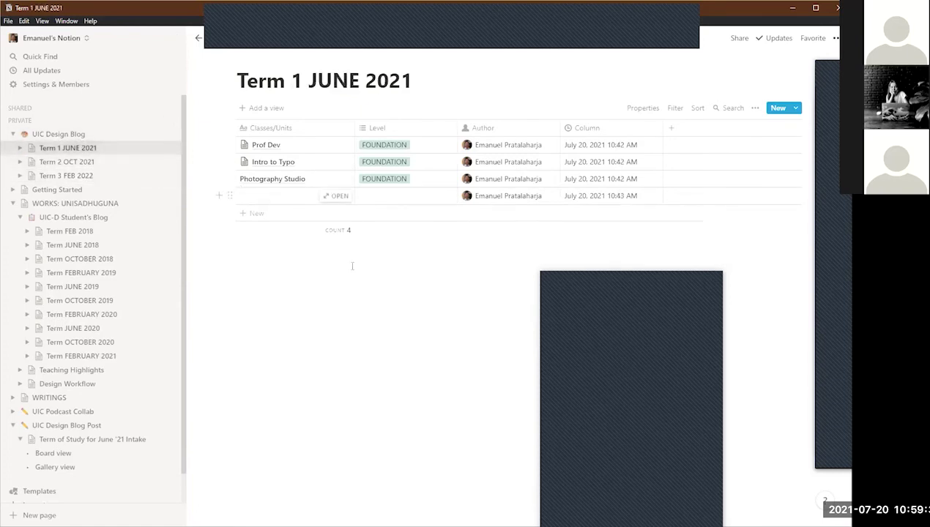
click(81, 162)
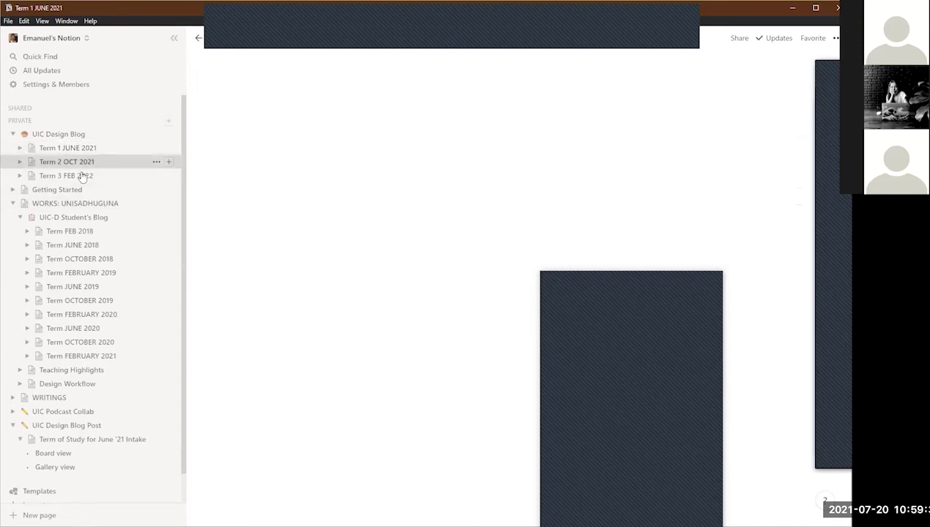
click(80, 175)
click(77, 150)
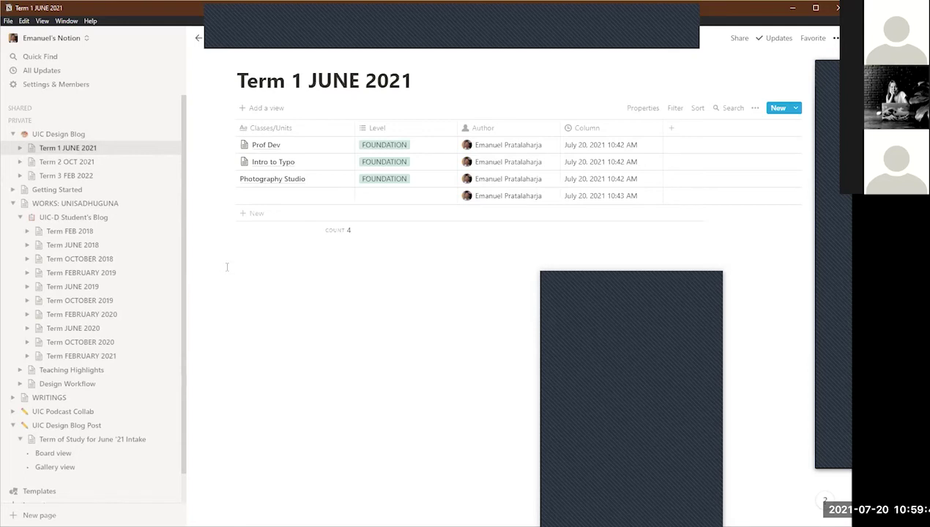
Step: Open the UIC Design Blog page and review the three term tables embedded in it
click(59, 135)
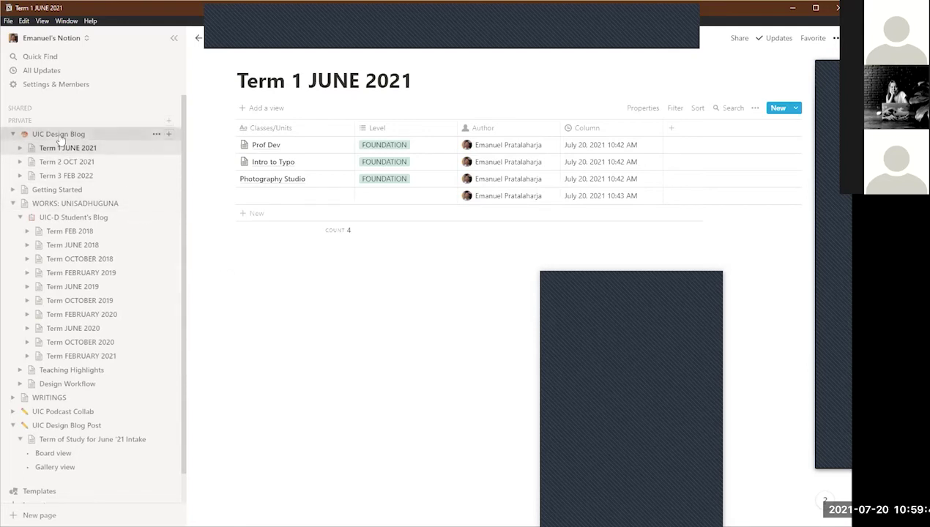
scroll(292, 358, down, 5)
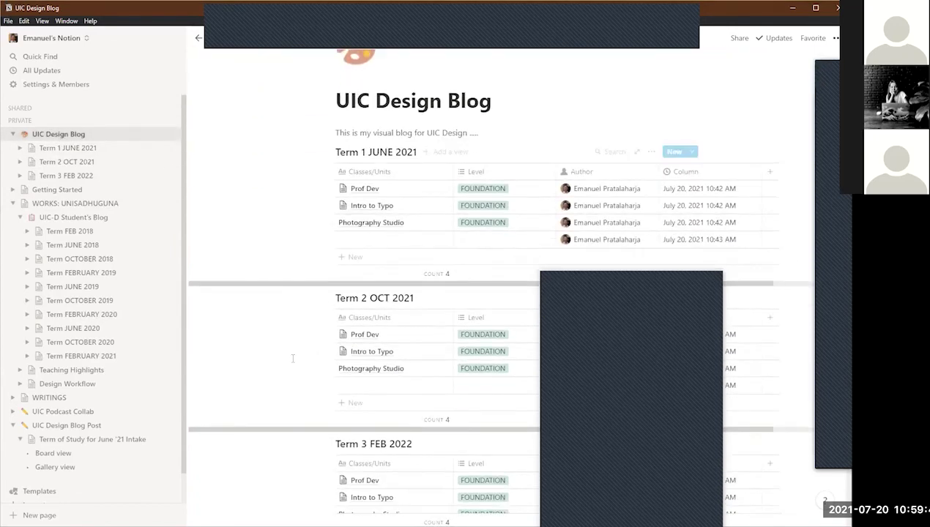
scroll(293, 358, up, 3)
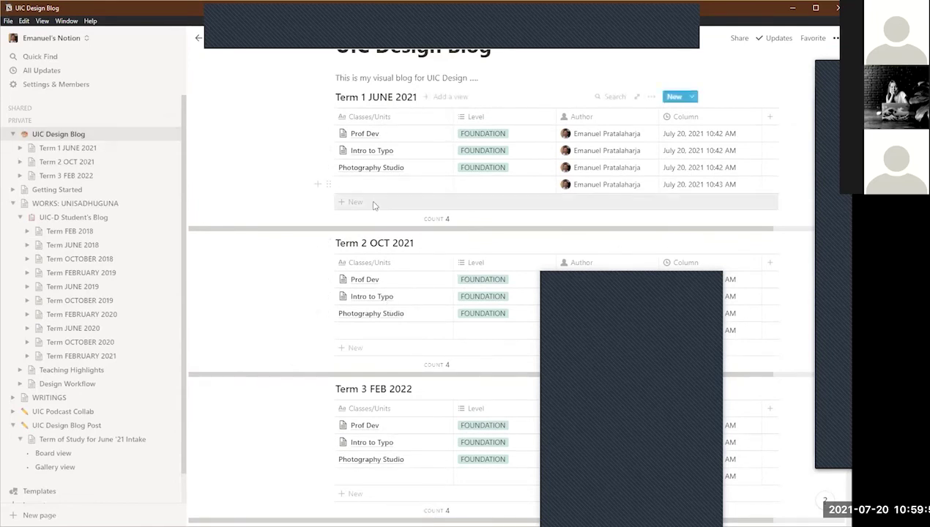
scroll(430, 242, up, 3)
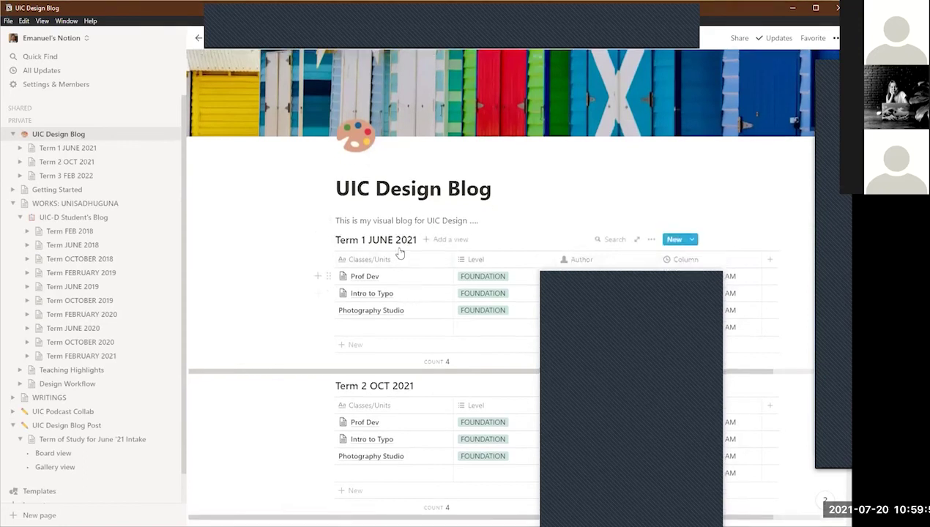
scroll(387, 176, down, 2)
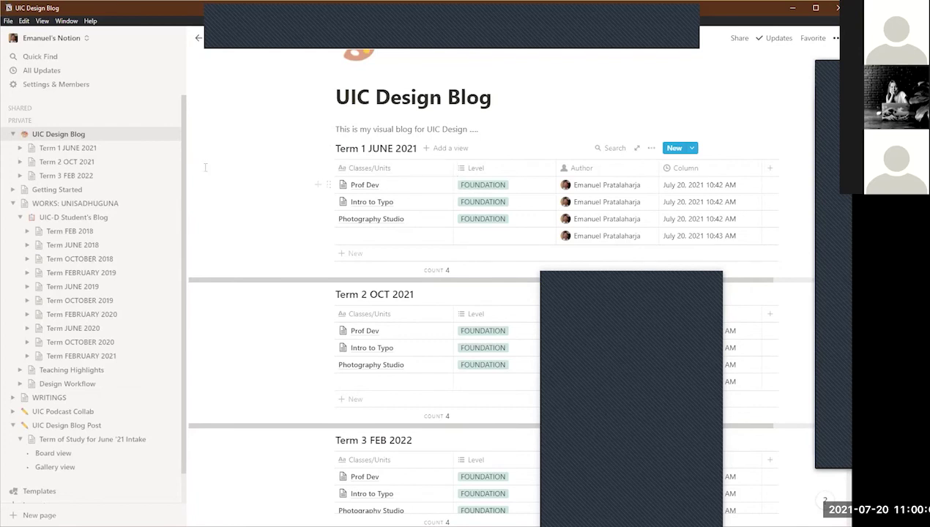
scroll(386, 253, up, 3)
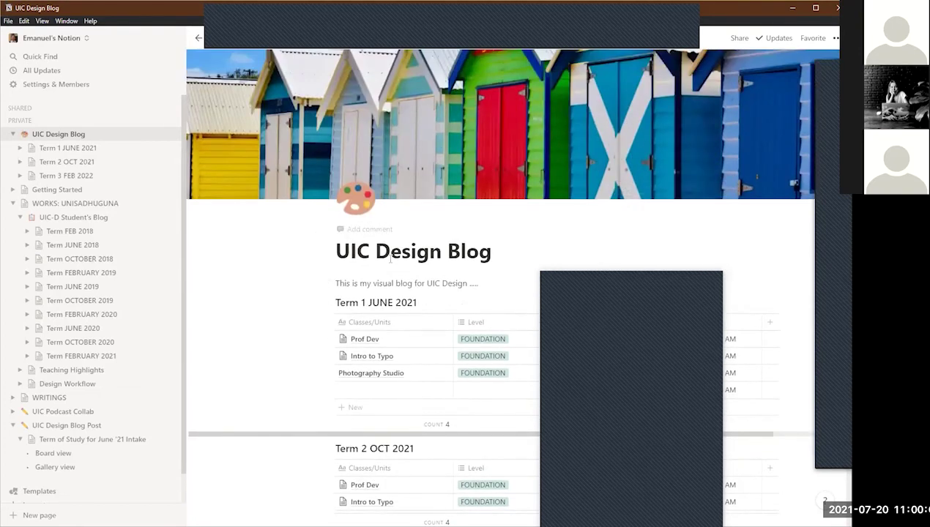
Step: Collapse and re-expand UIC Design Blog's subpages, and open each of its term tables
click(11, 135)
click(11, 134)
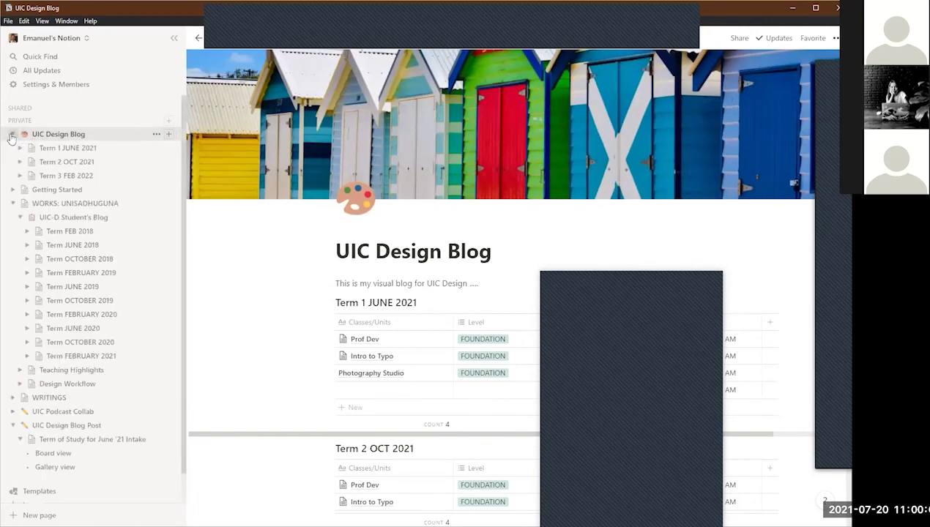
click(39, 163)
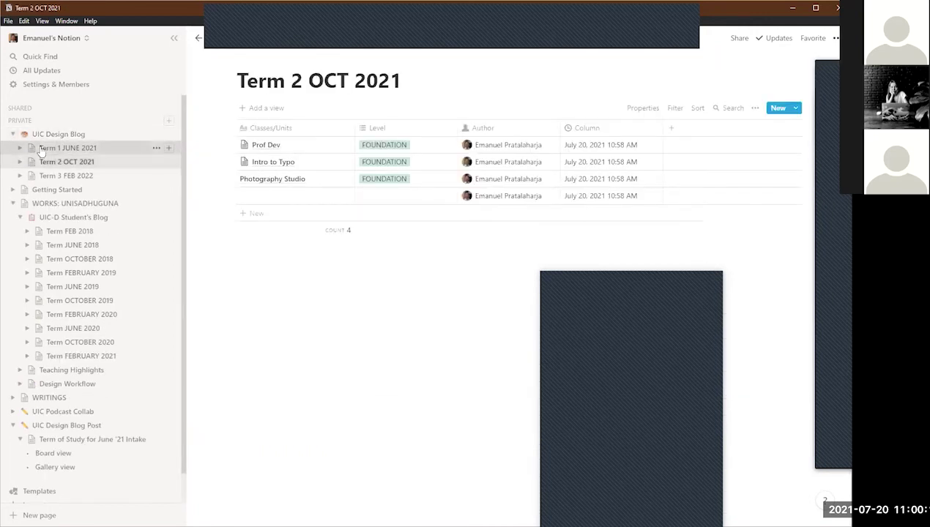
click(44, 147)
click(42, 176)
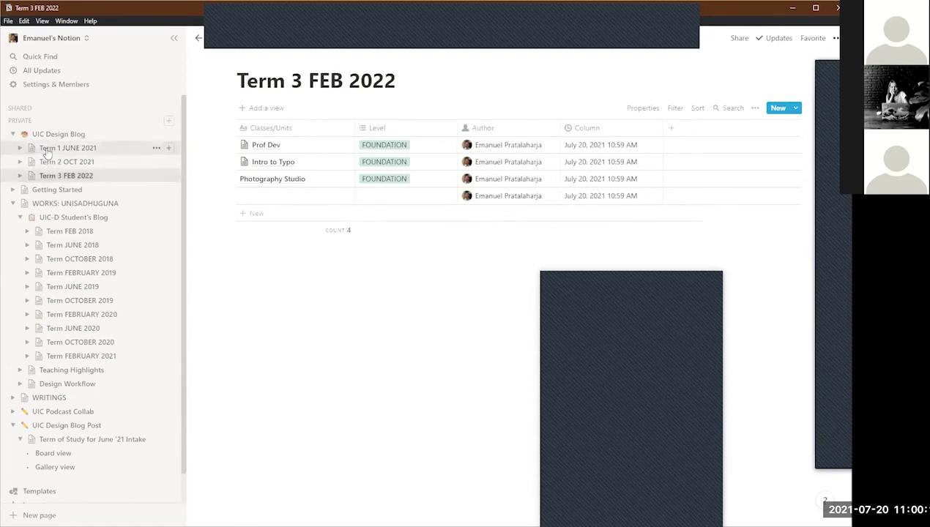
click(42, 148)
Step: Share the UIC Design Blog page to the web and view the published page in the browser through its copied link
click(52, 135)
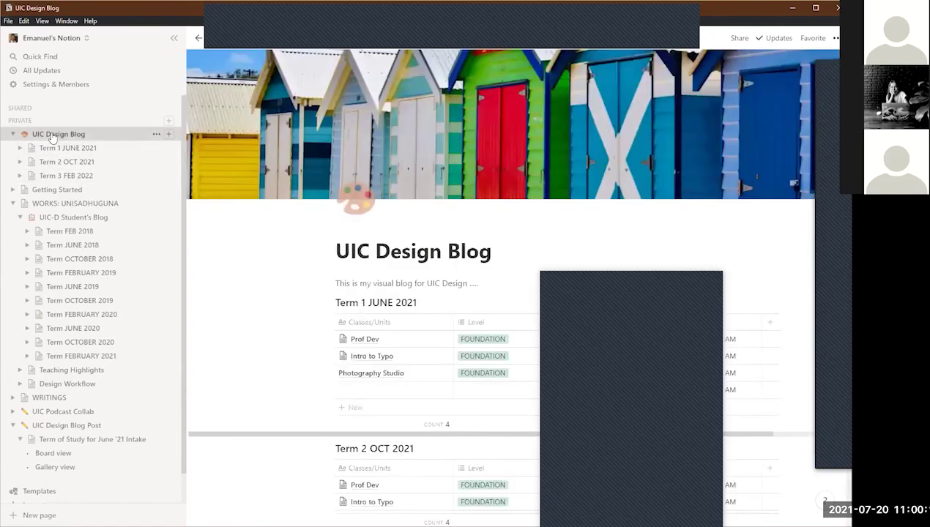
click(739, 39)
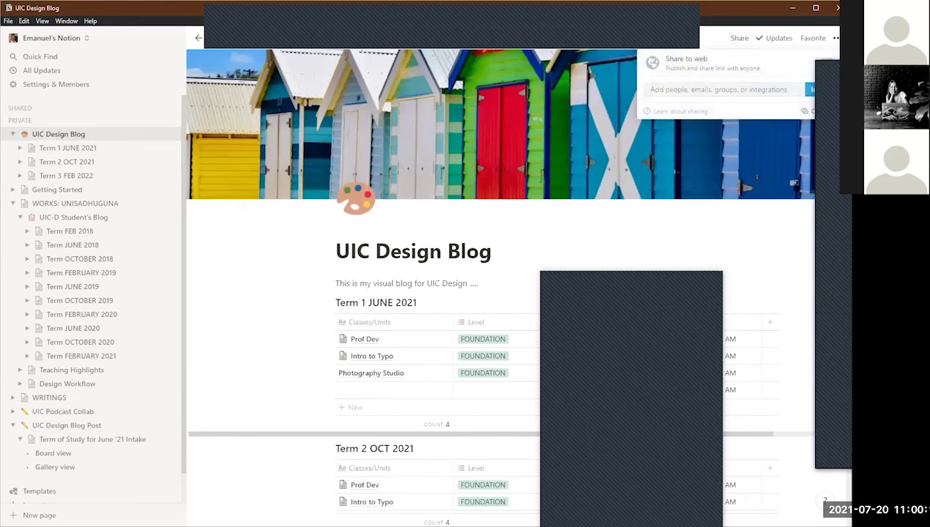
click(821, 65)
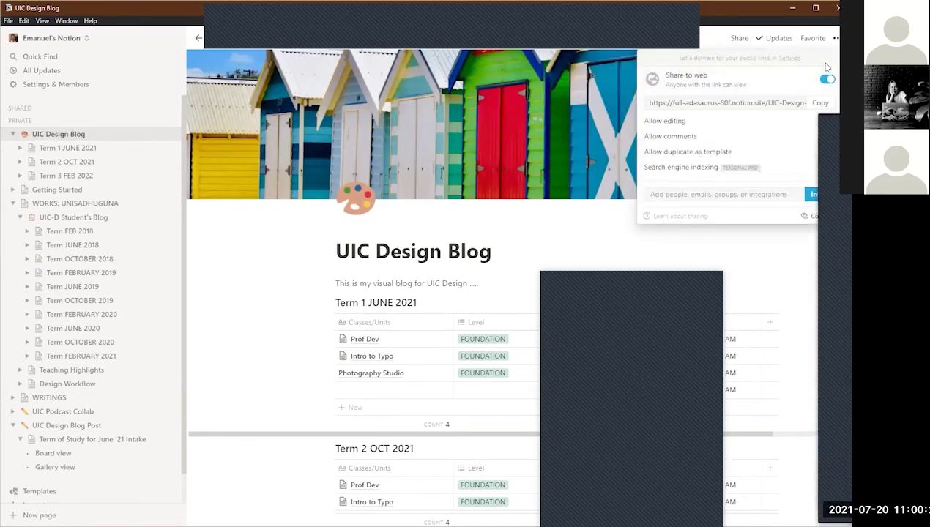
click(819, 102)
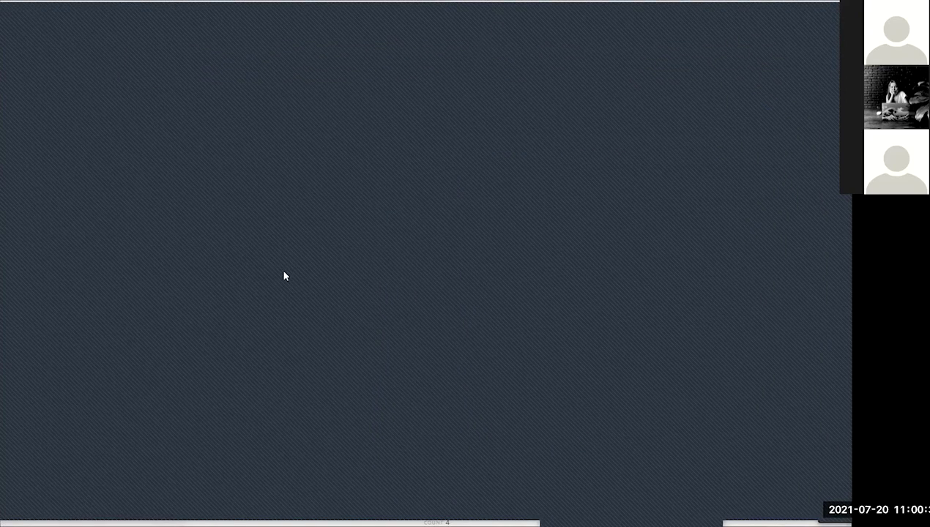
scroll(426, 245, down, 4)
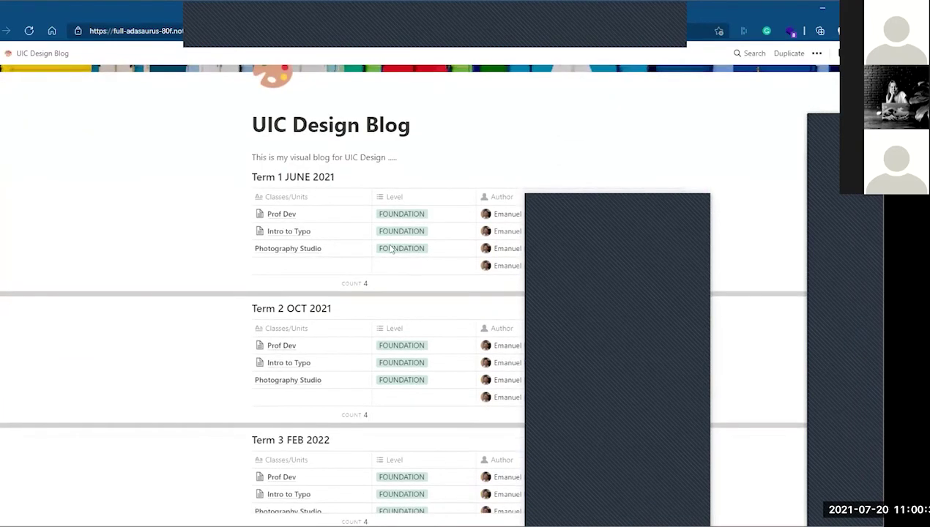
Step: Look through the published blog's three term tables and preview the Prof Dev entry from Term 1 JUNE 2021
scroll(345, 246, up, 4)
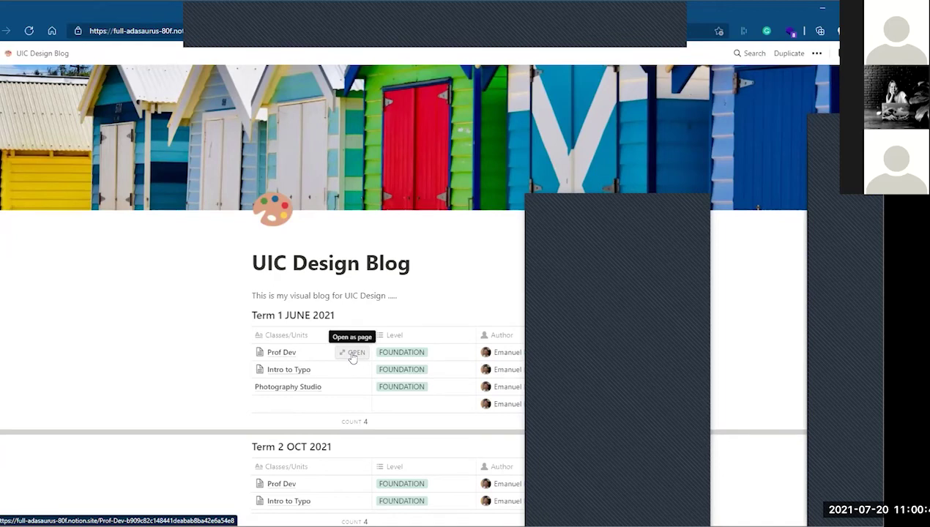
scroll(329, 333, down, 5)
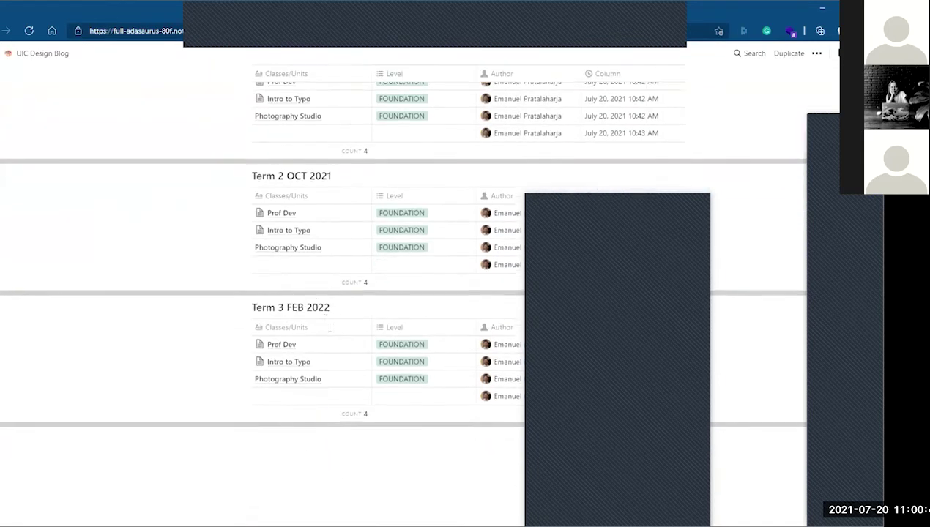
scroll(329, 332, up, 5)
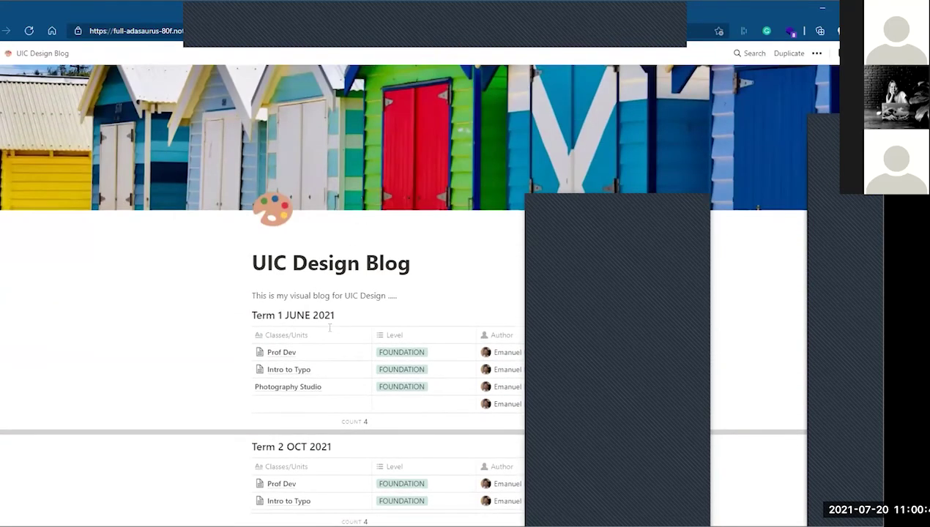
scroll(329, 327, down, 3)
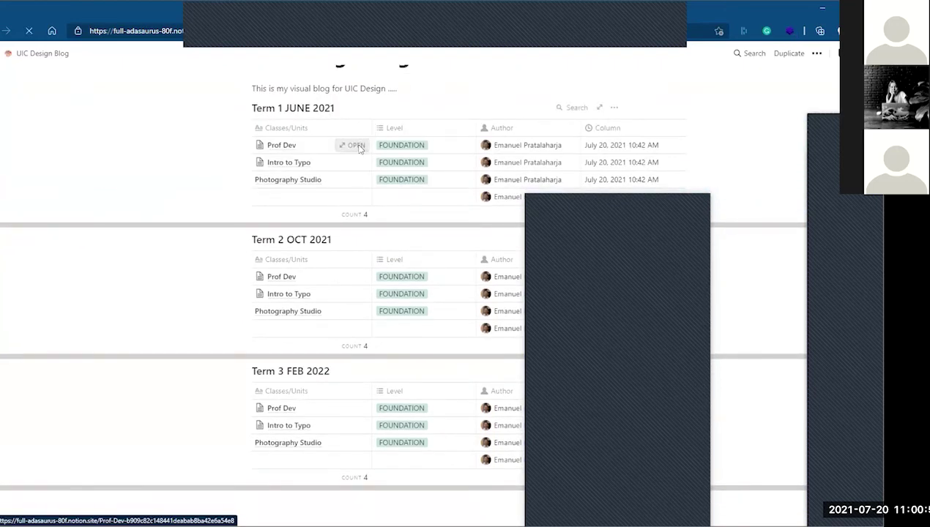
click(355, 145)
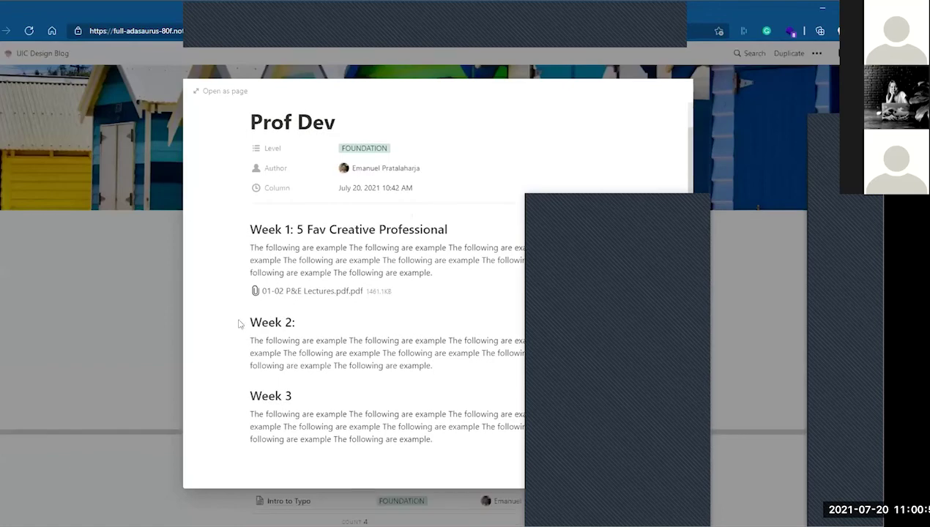
click(149, 306)
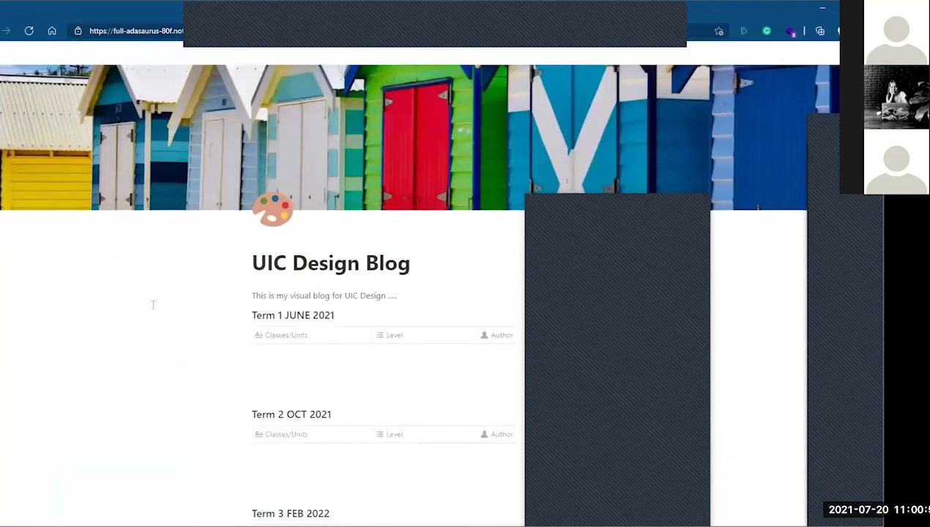
scroll(175, 311, down, 2)
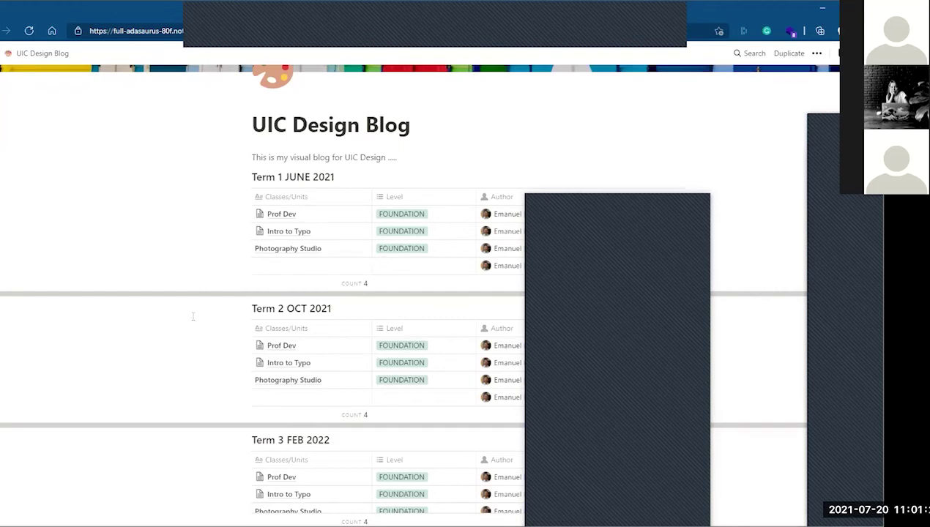
scroll(192, 316, up, 2)
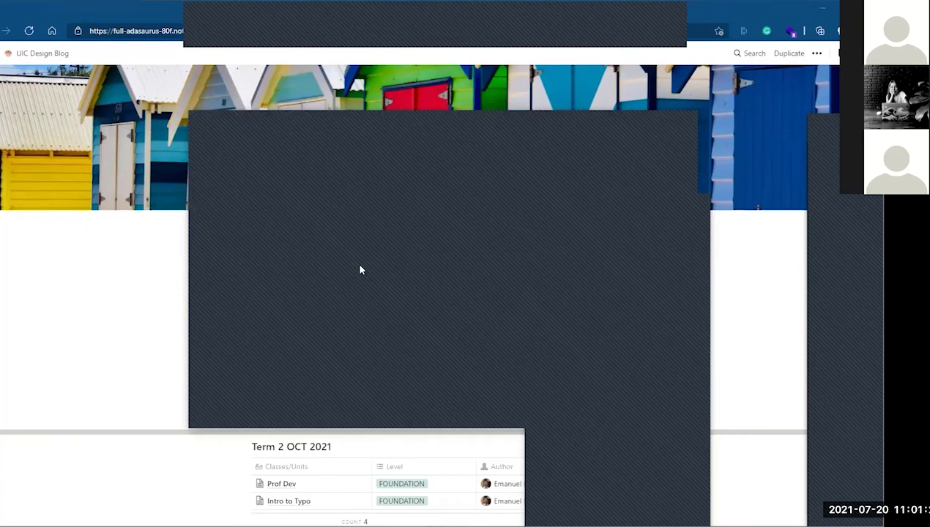
Step: Switch back to Notion, collapse the expanded private pages, and reveal the shared UIC-D Report Card 2020 page, checking its term subpages
key(alt+Tab)
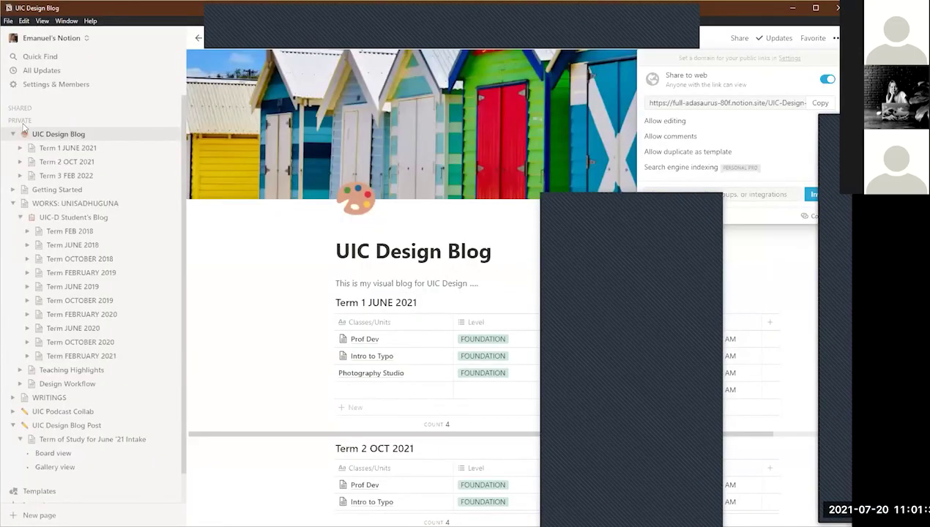
click(14, 134)
click(13, 134)
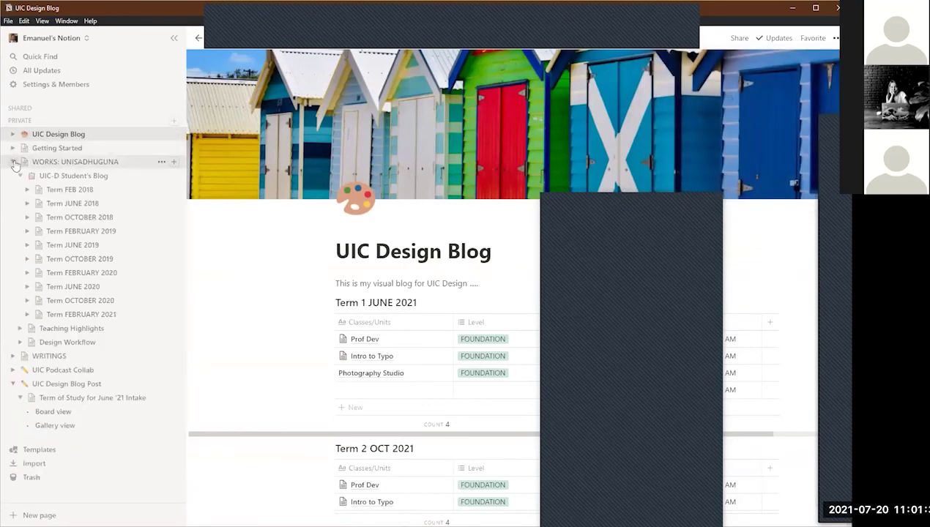
click(13, 162)
click(22, 108)
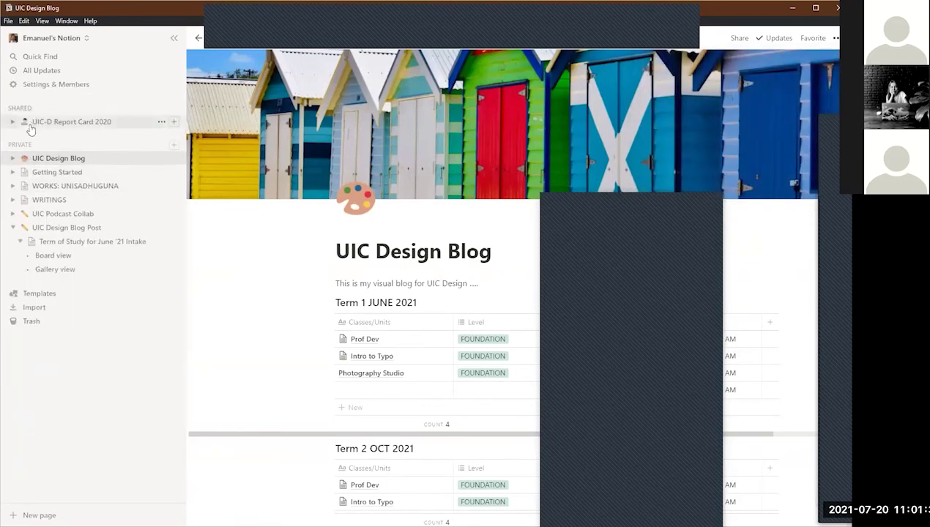
click(13, 123)
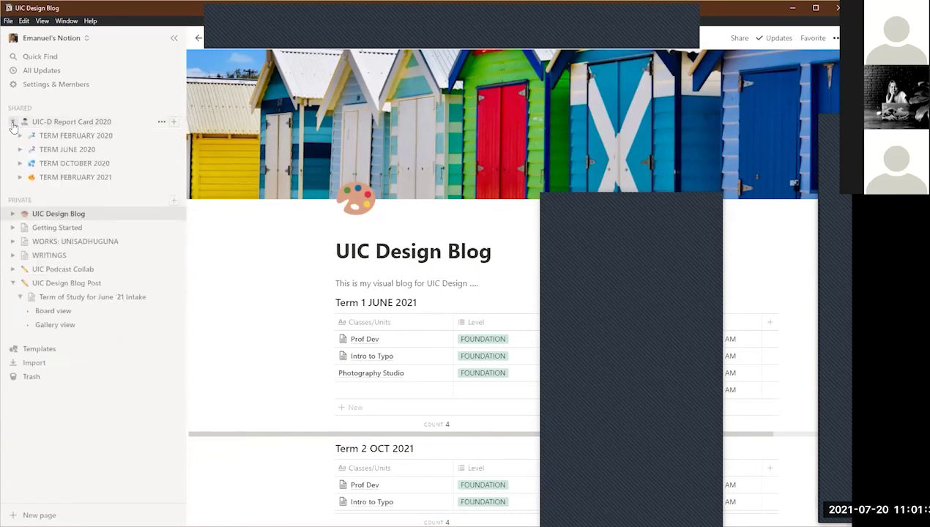
click(12, 122)
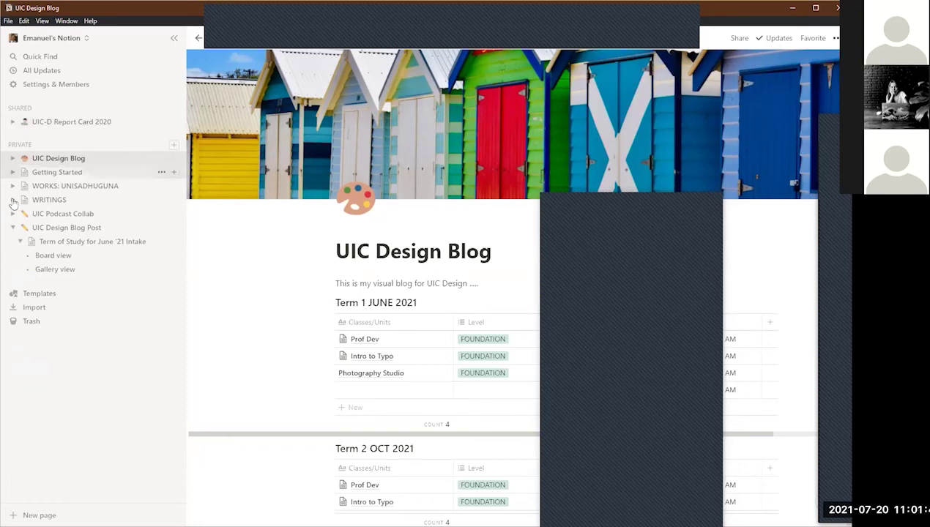
click(12, 228)
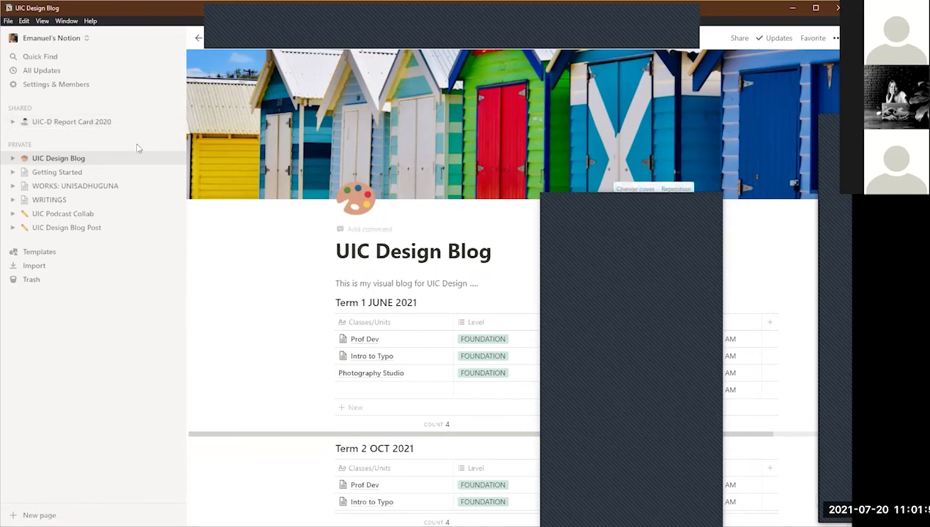
Step: Review the UIC Design Blog page's web sharing options and look over its term tables
click(744, 40)
click(699, 123)
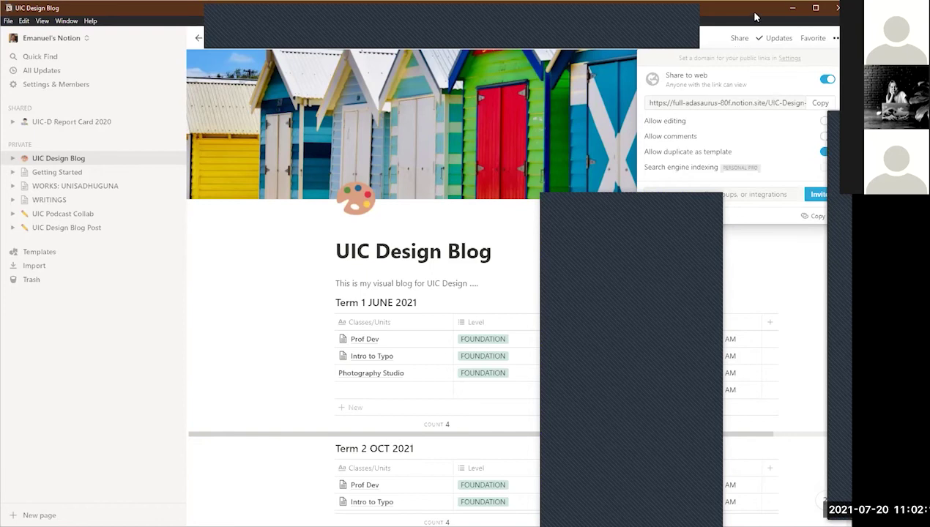
click(249, 252)
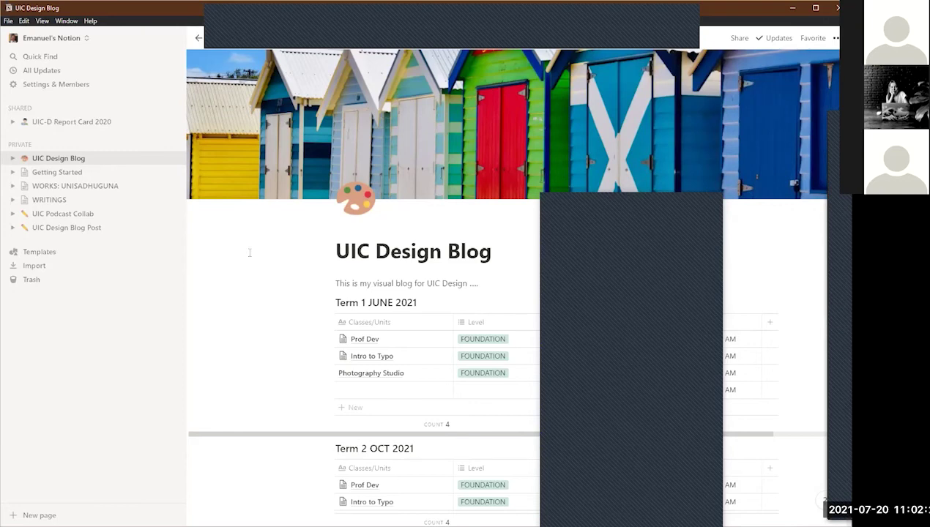
scroll(249, 252, down, 5)
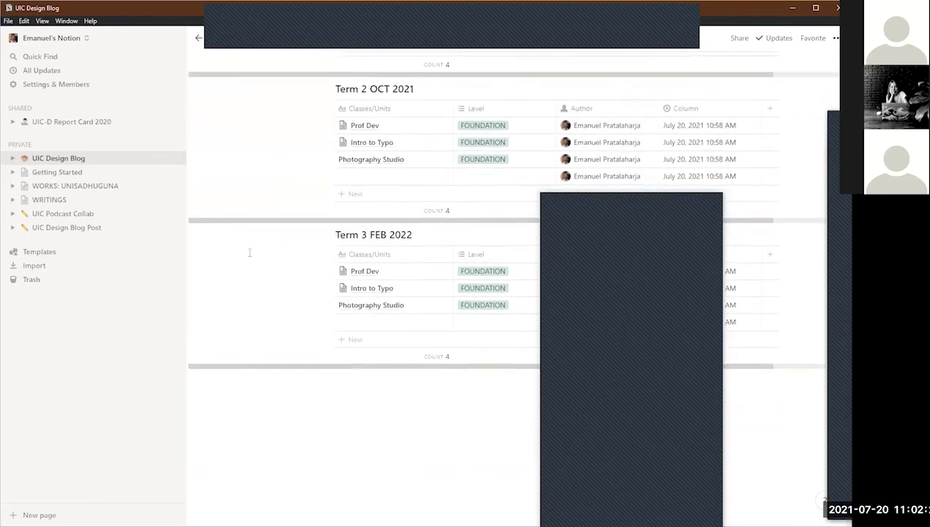
scroll(249, 253, up, 4)
scroll(249, 253, up, 1)
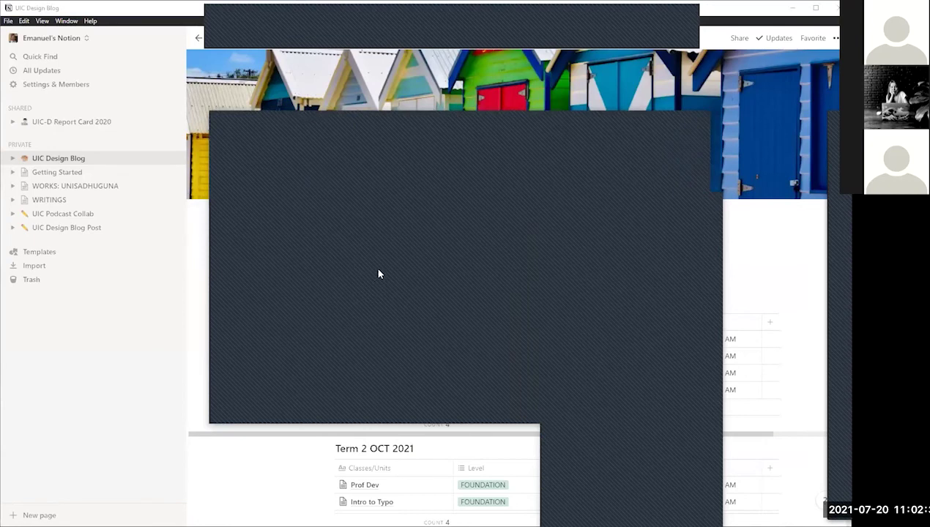
Step: Switch to the published page in the browser and review the Term 1 Prof Dev entry with its 01-02 P&E Lectures PDF attachment
key(alt+Tab)
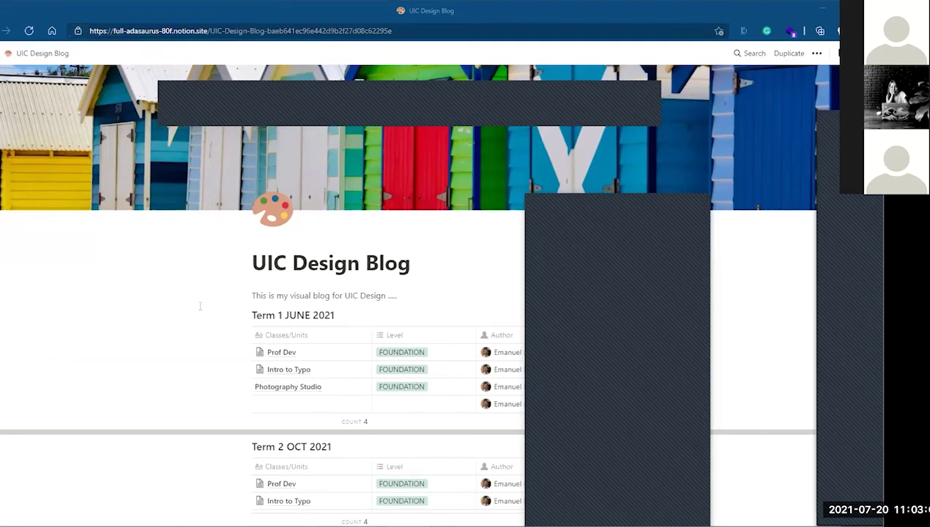
scroll(200, 306, down, 2)
scroll(200, 306, down, 2)
scroll(200, 306, up, 1)
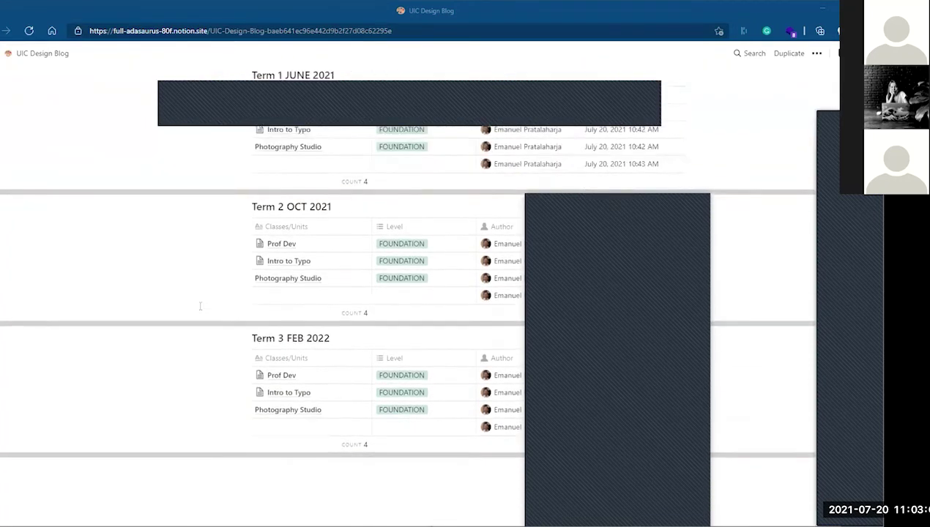
scroll(200, 306, up, 2)
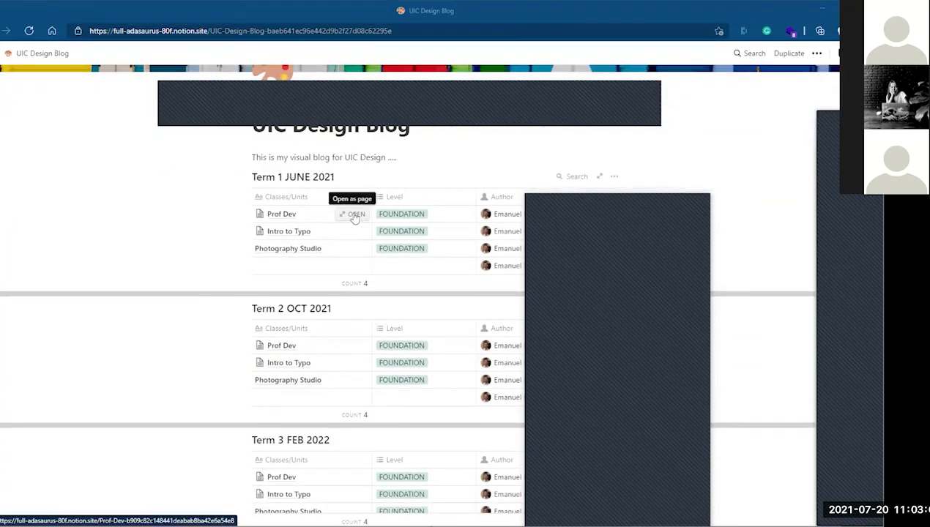
click(354, 215)
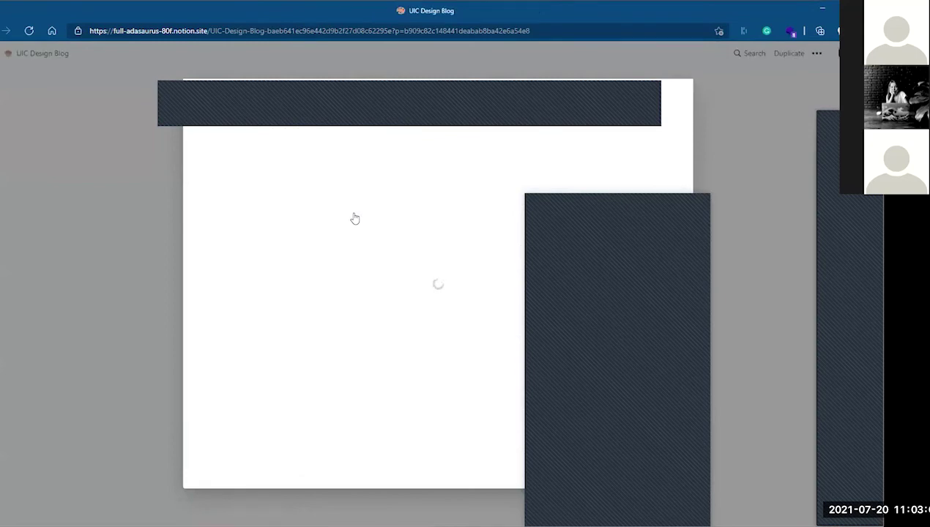
scroll(364, 297, down, 1)
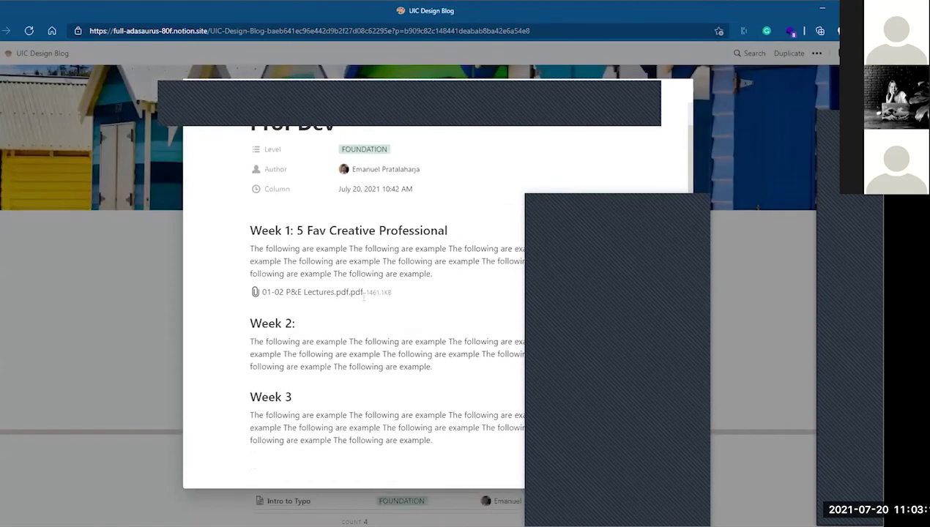
scroll(364, 297, up, 1)
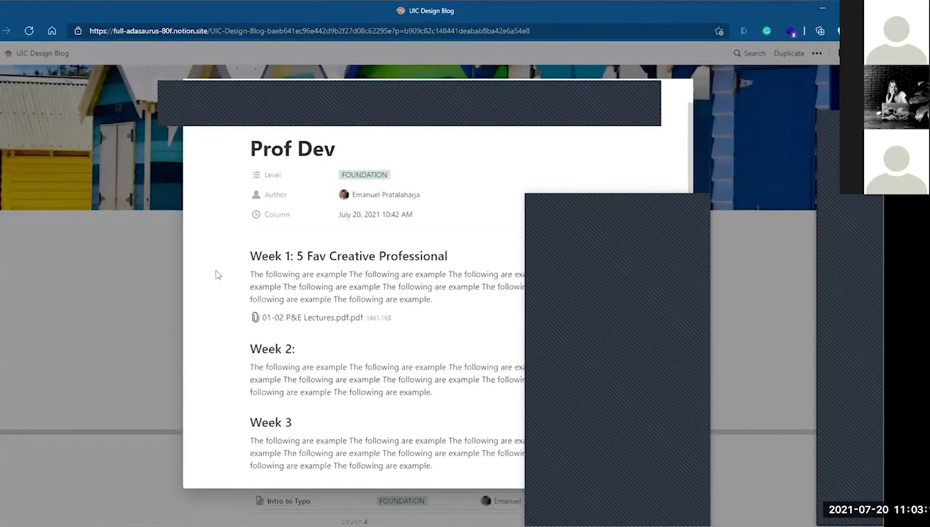
click(337, 321)
click(170, 253)
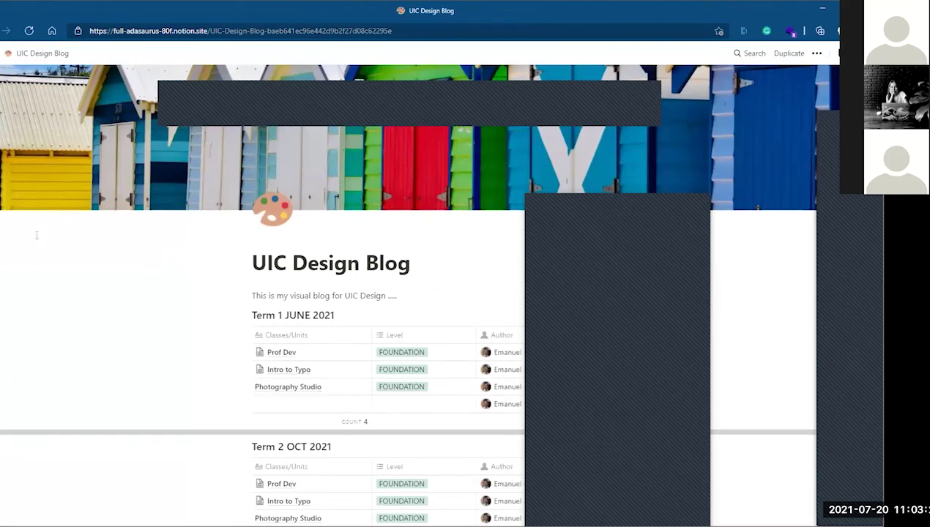
scroll(443, 97, down, 4)
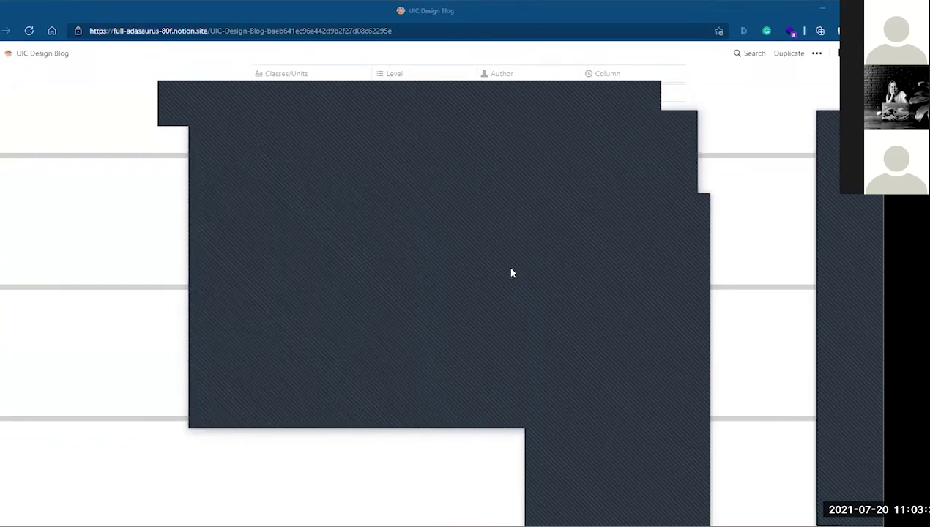
Step: Switch to the Notion window with UIC Design Blog Post and move that page directly below UIC Design Blog in the private pages
click(293, 326)
click(12, 230)
click(13, 230)
drag(73, 230, 52, 173)
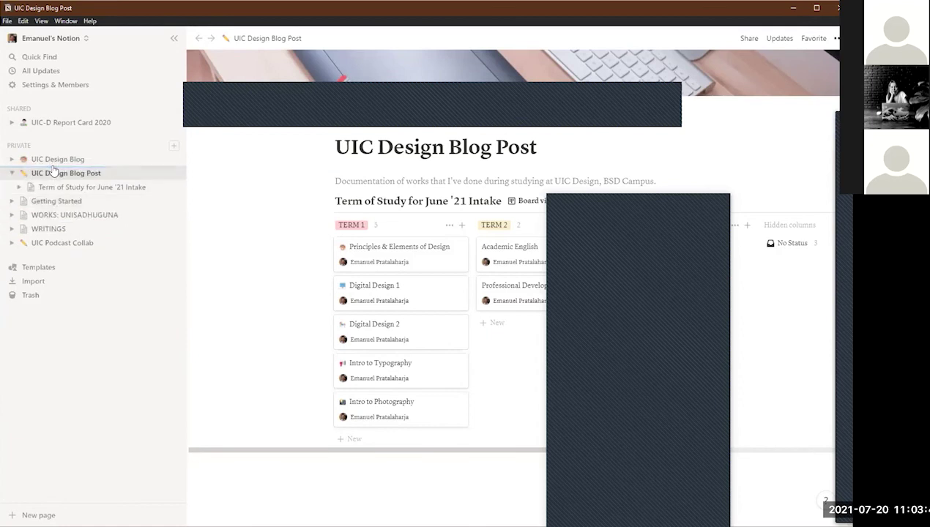
Step: Expand Term of Study for June '21 Intake and compare its gallery and board views, ending on the board
click(19, 188)
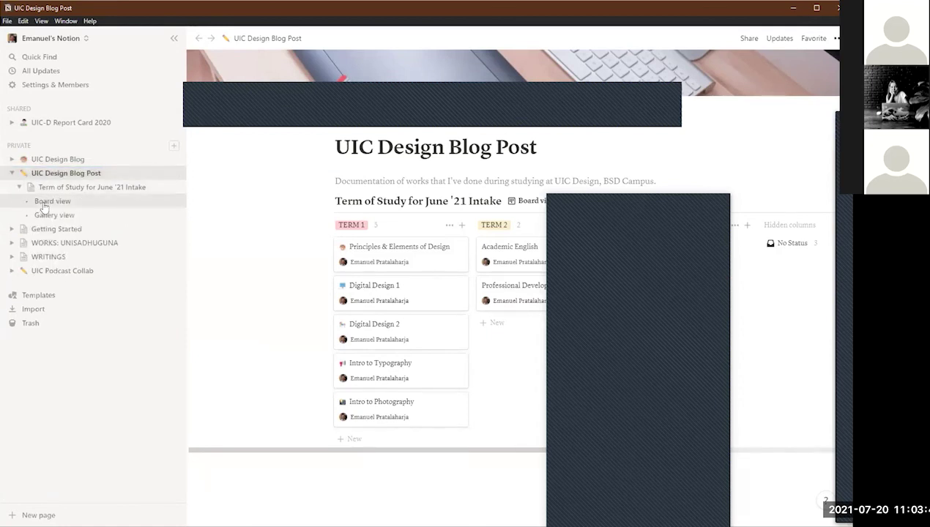
click(40, 201)
click(44, 216)
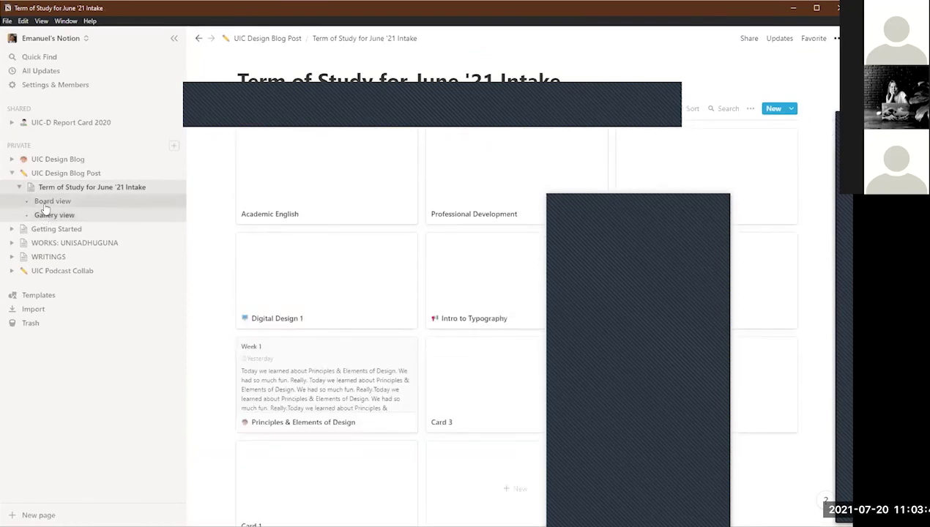
click(46, 201)
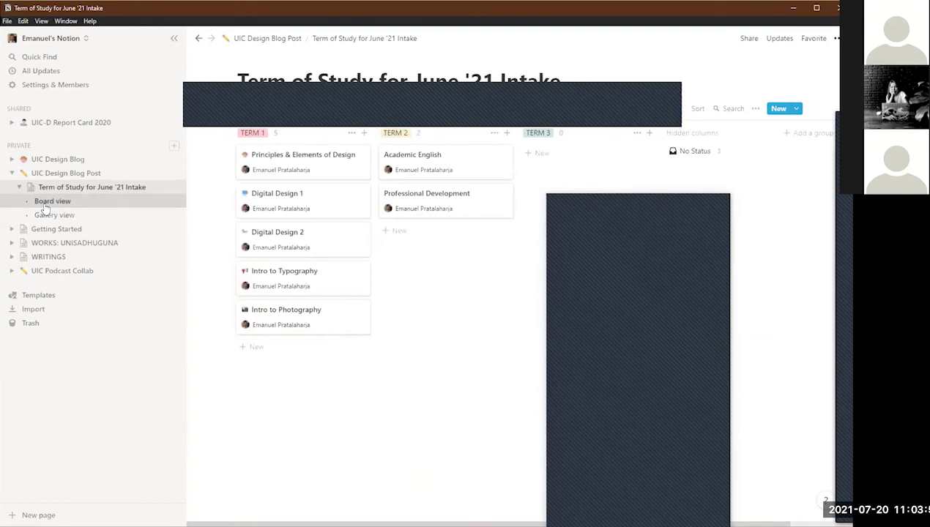
Step: Review the Principles & Elements of Design entry on the Term 1 board, including its Week 1 notes, and return to the board
click(293, 166)
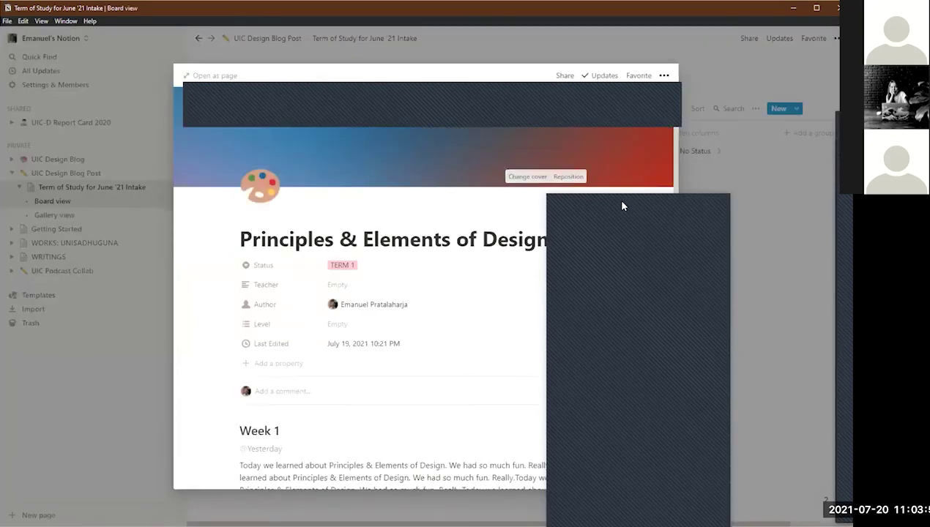
scroll(439, 334, down, 2)
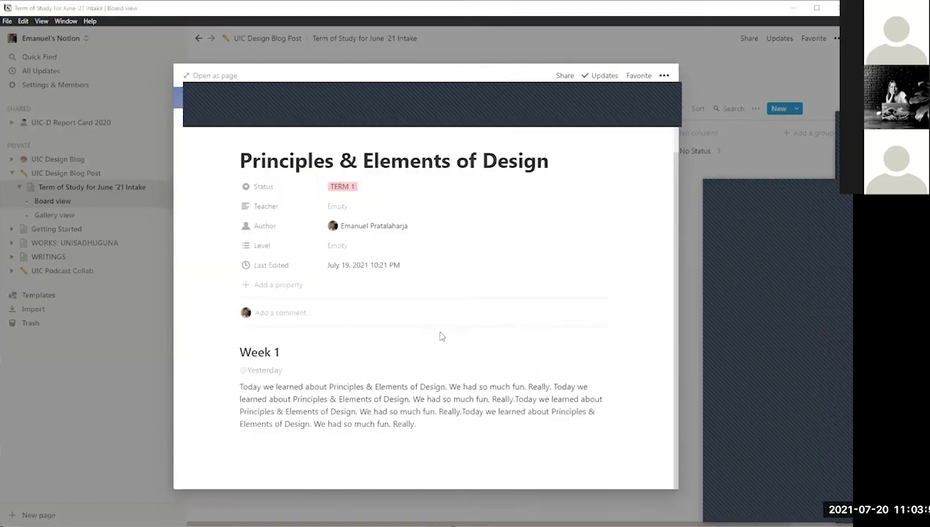
click(165, 263)
Step: Open the Digital Design 1 entry, switch its DD1 Activities database to Gallery view and look over the cards
click(287, 201)
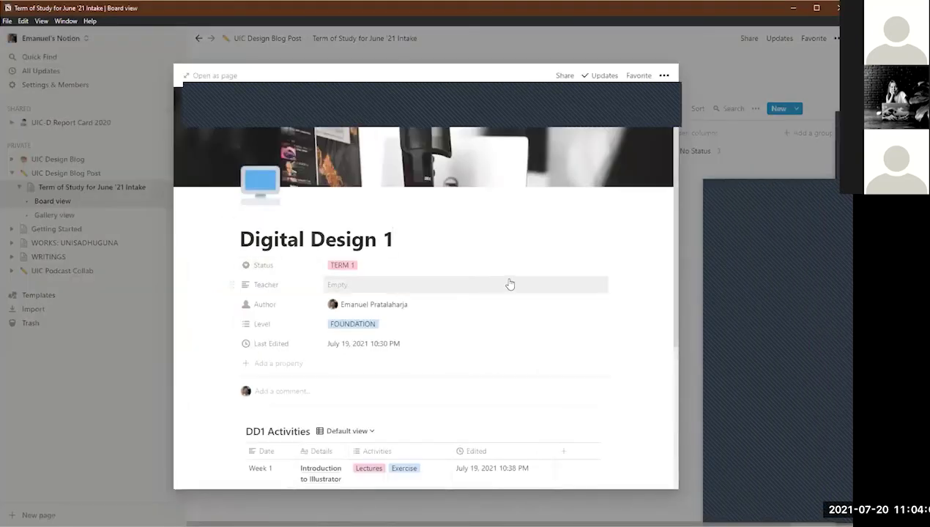
scroll(508, 284, down, 3)
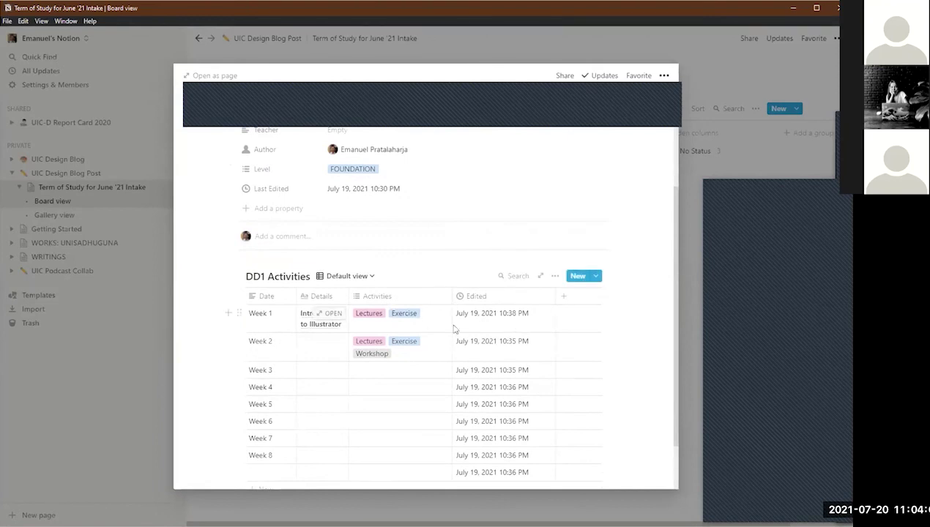
click(366, 277)
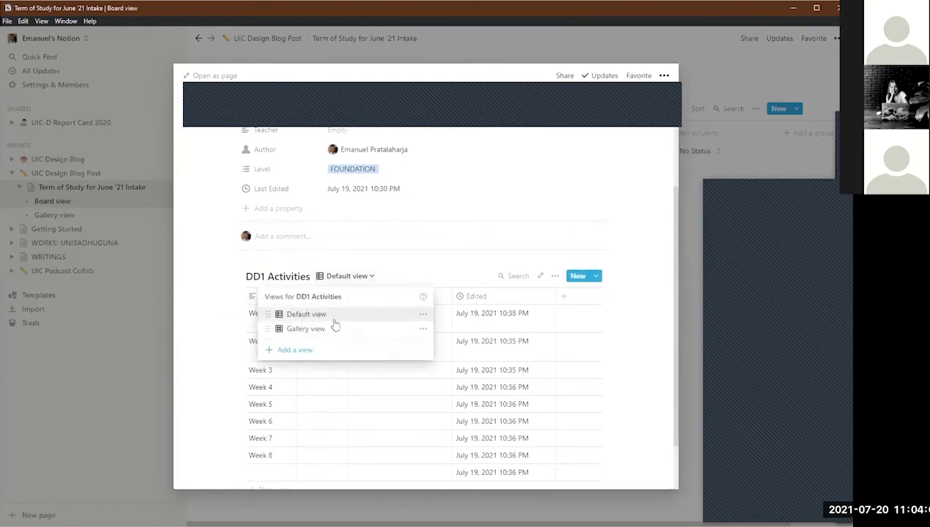
click(305, 329)
scroll(388, 336, down, 3)
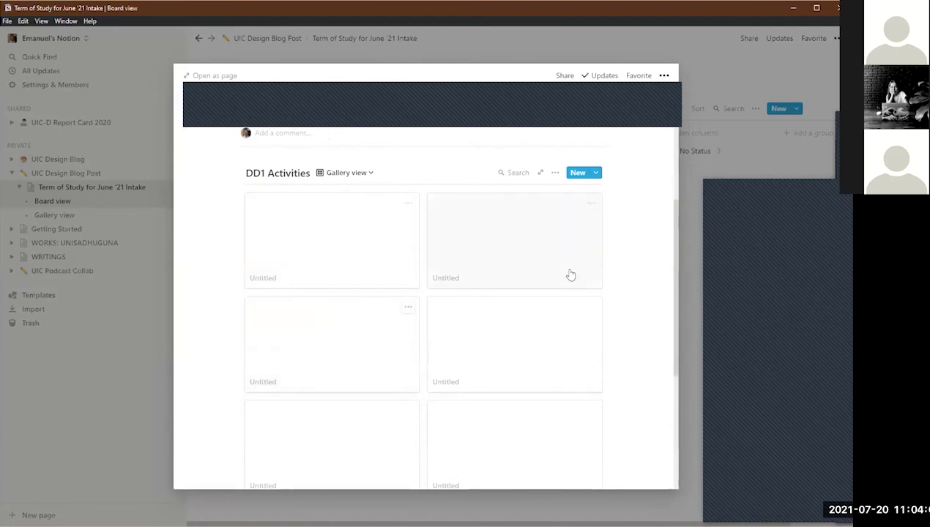
scroll(397, 250, up, 3)
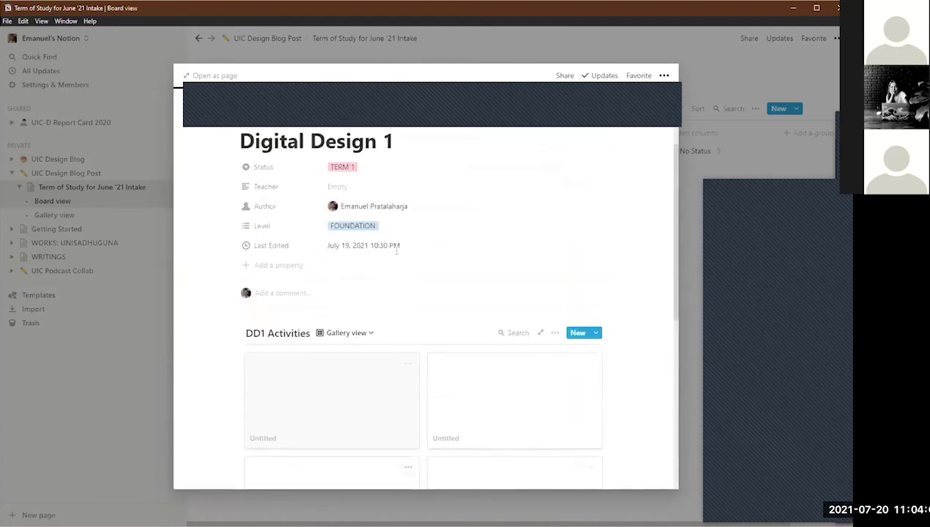
click(369, 379)
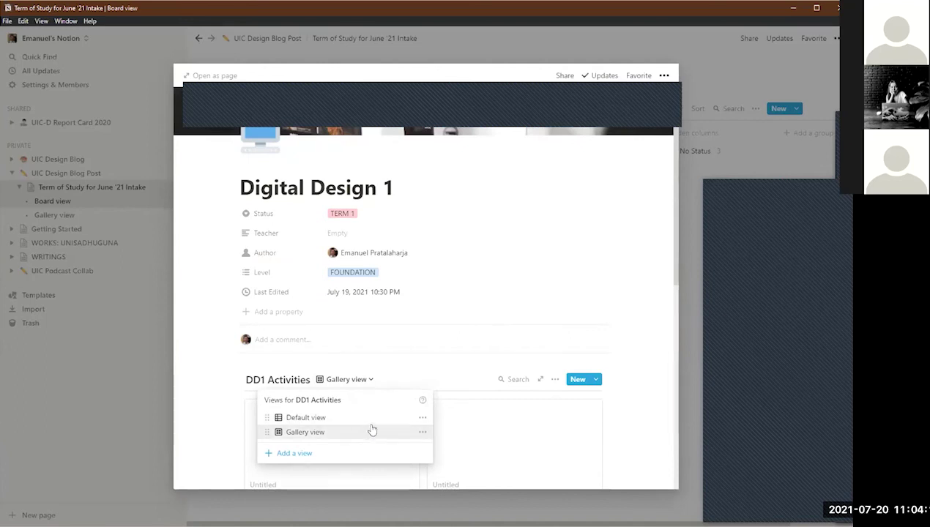
click(652, 405)
scroll(386, 345, down, 4)
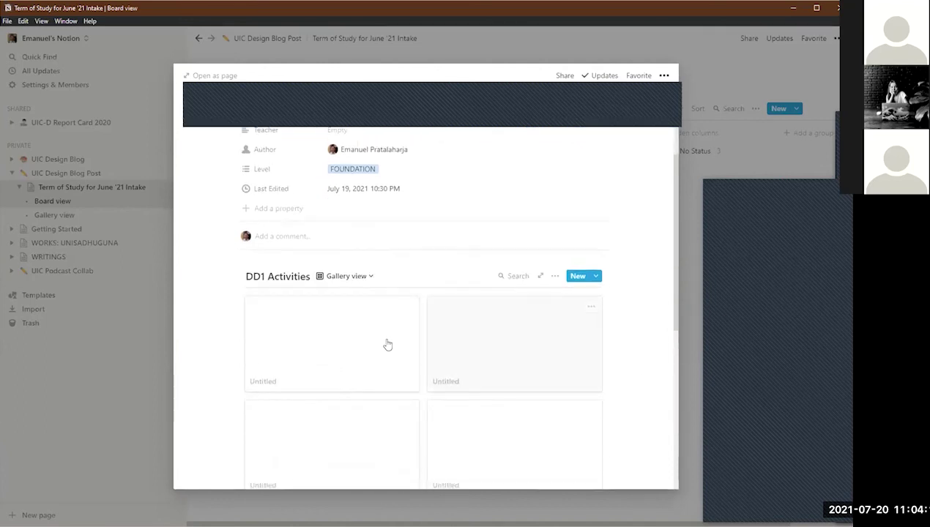
Step: Title the first untitled DD1 Activities card Digital Week 2, give it a cover image and return to the board
click(337, 251)
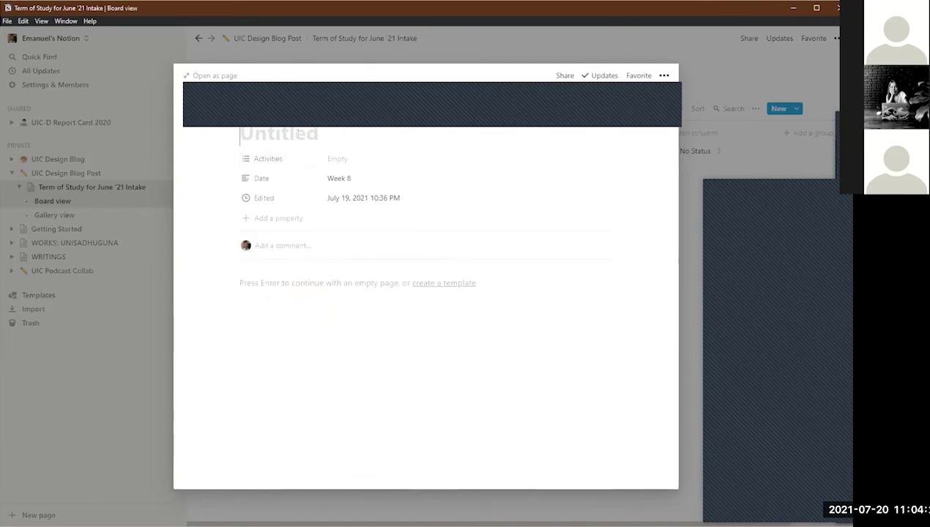
click(299, 133)
text(Digita)
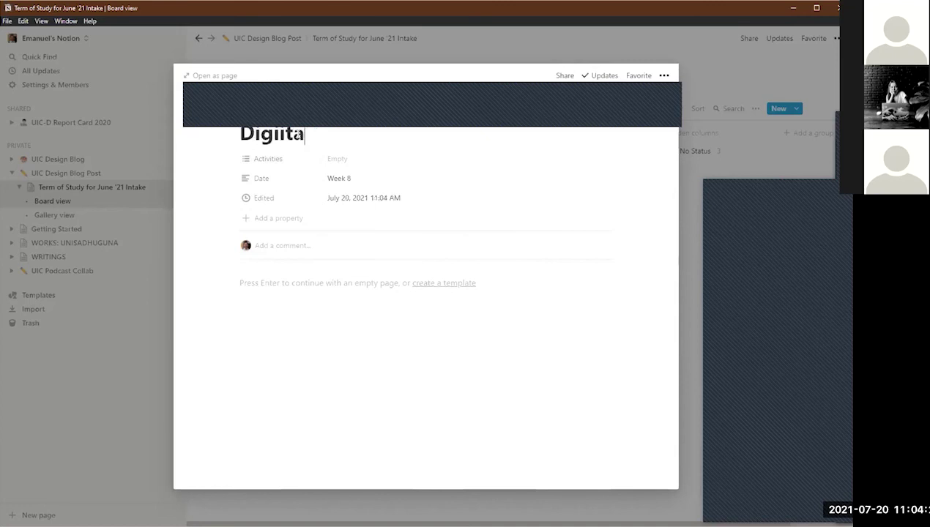
key(BackSpace)
key(BackSpace)
text(ital Week 2)
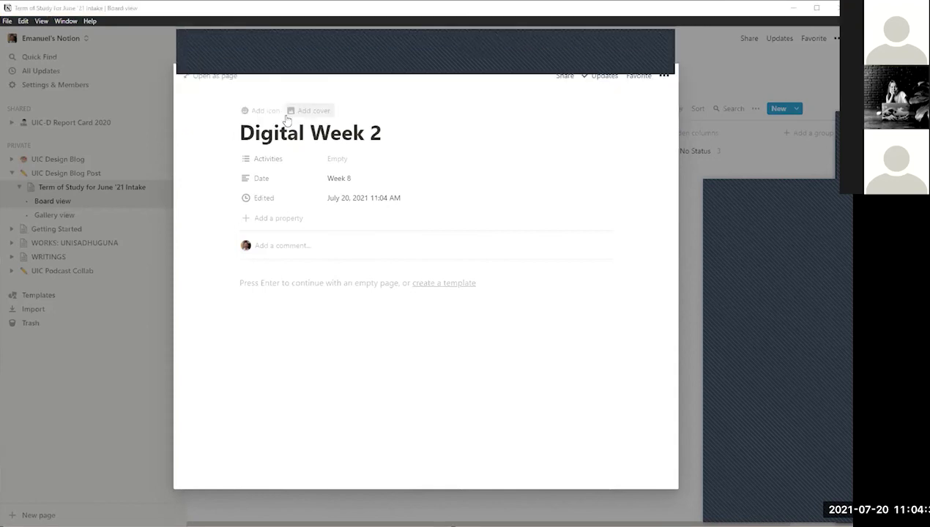
click(304, 111)
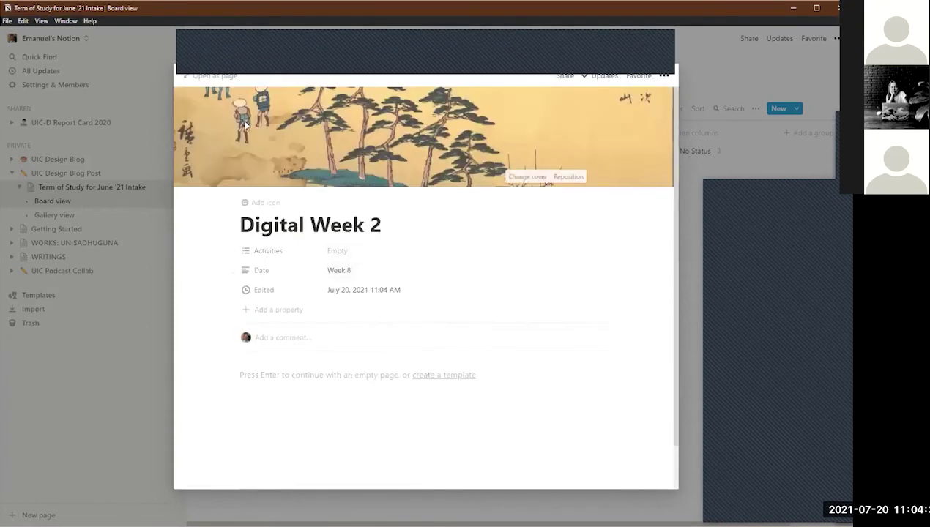
click(128, 313)
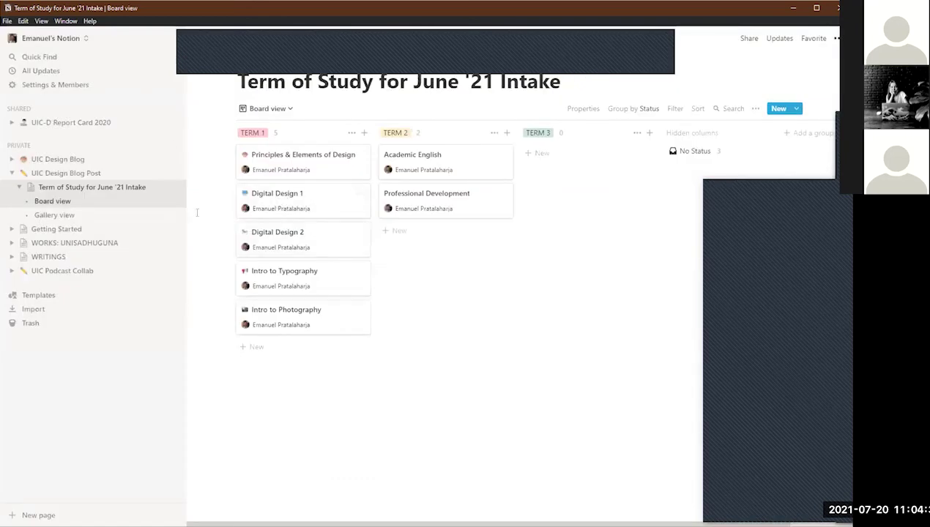
Step: Reopen Digital Week 2 from the Digital Design 1 activities gallery and start writing in its empty body
click(284, 208)
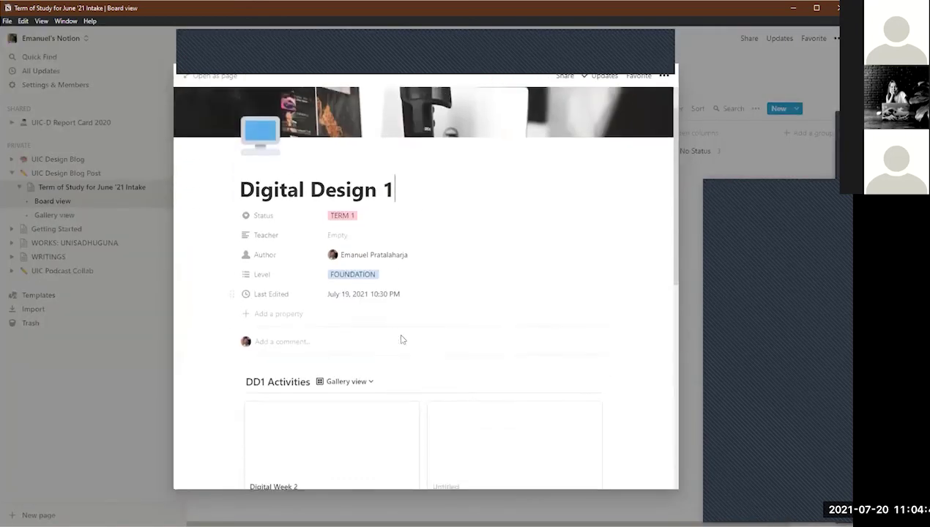
scroll(402, 340, down, 5)
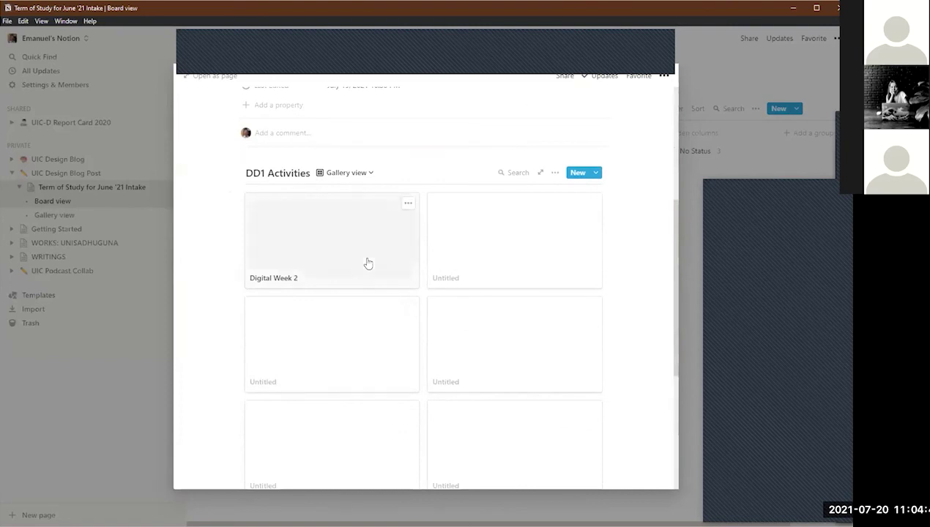
click(368, 264)
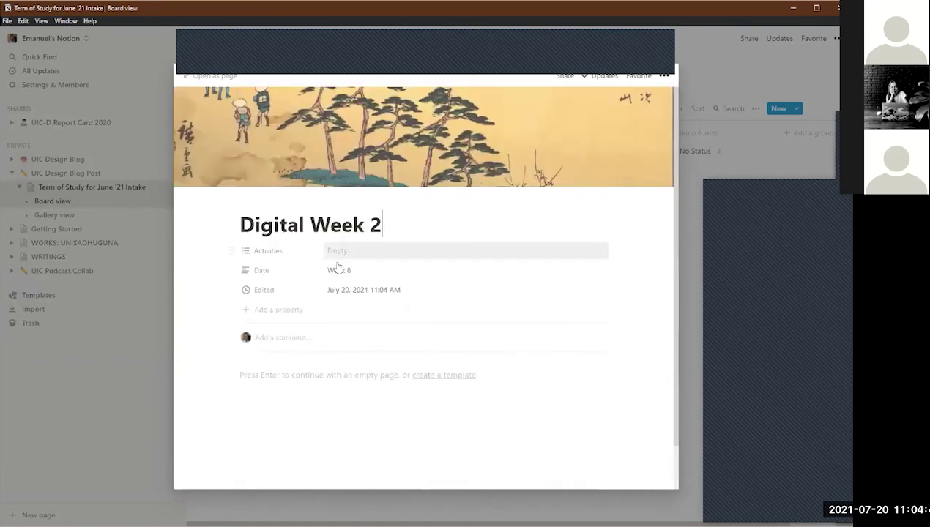
click(272, 376)
text(/)
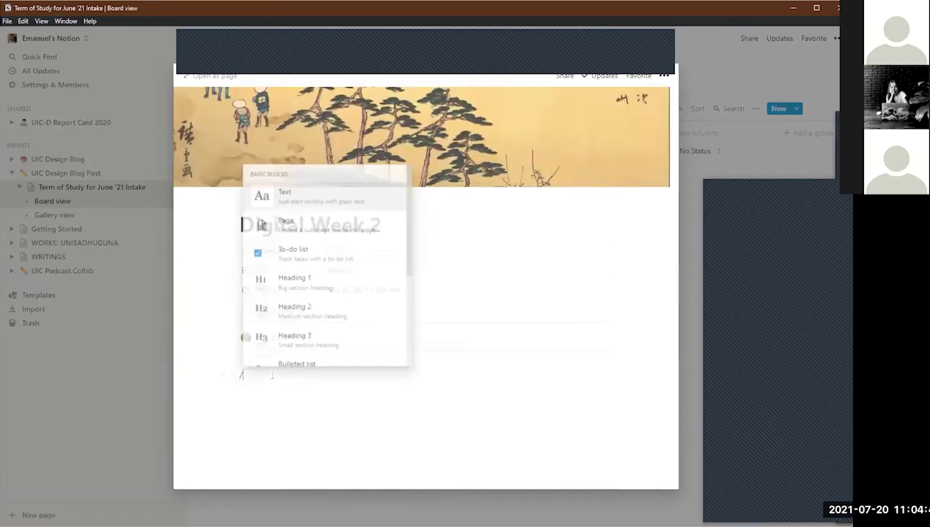
scroll(312, 316, down, 2)
scroll(312, 316, down, 4)
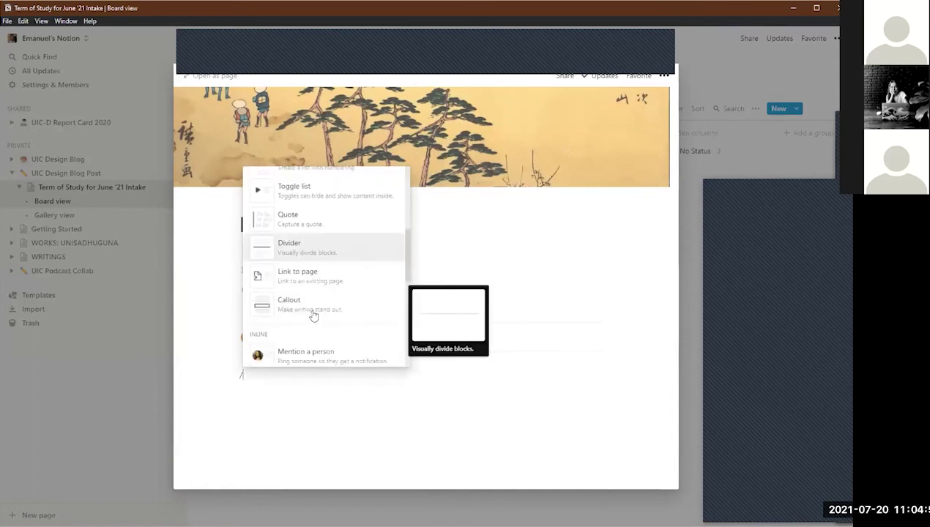
scroll(317, 309, up, 3)
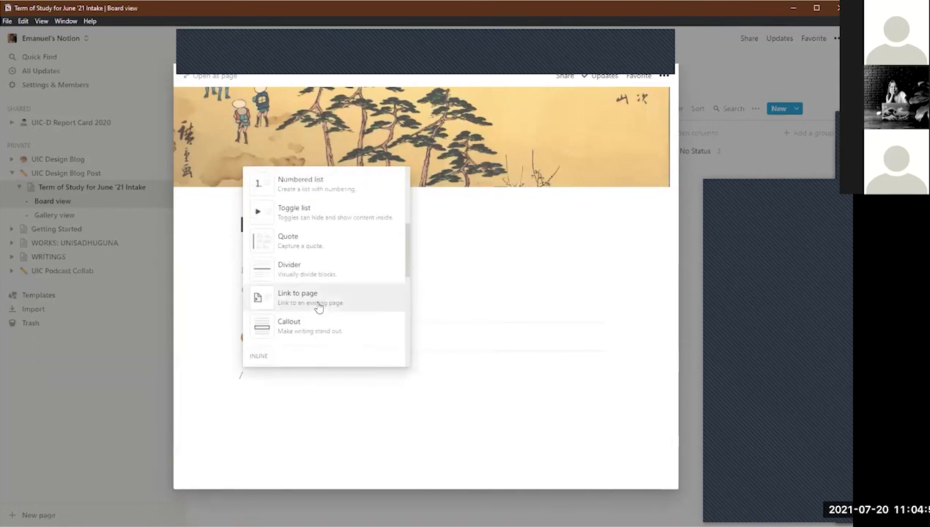
click(304, 378)
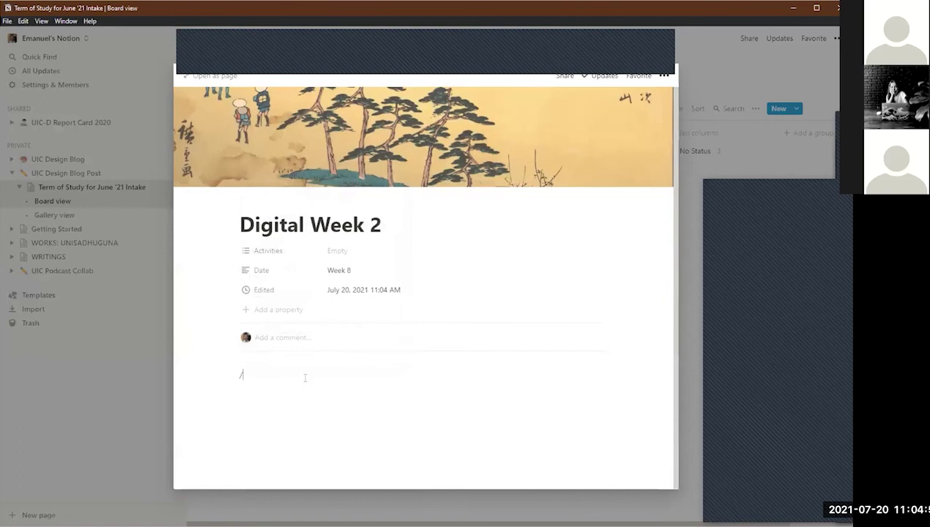
key(BackSpace)
Step: Add a Heading 2 reading Tutorial Photoshop with the text photoshop beneath it, and select that word
text(/)
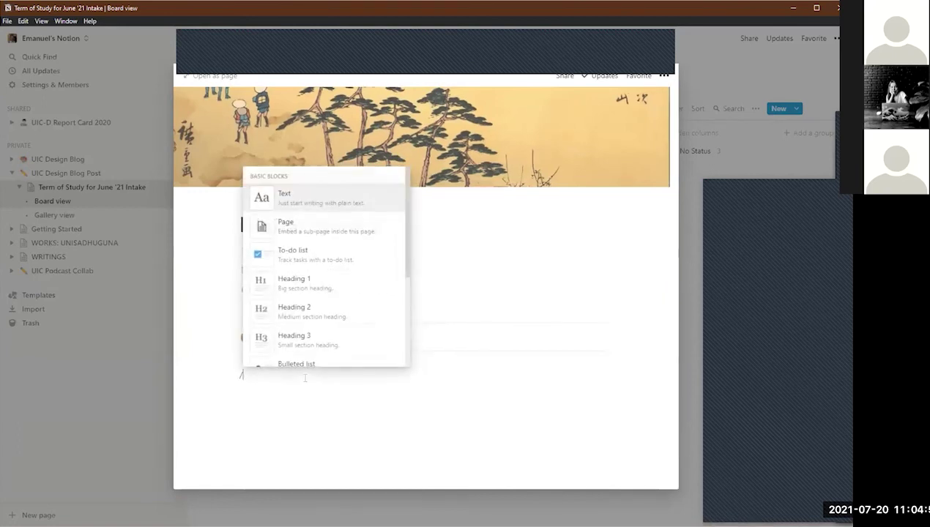
click(310, 313)
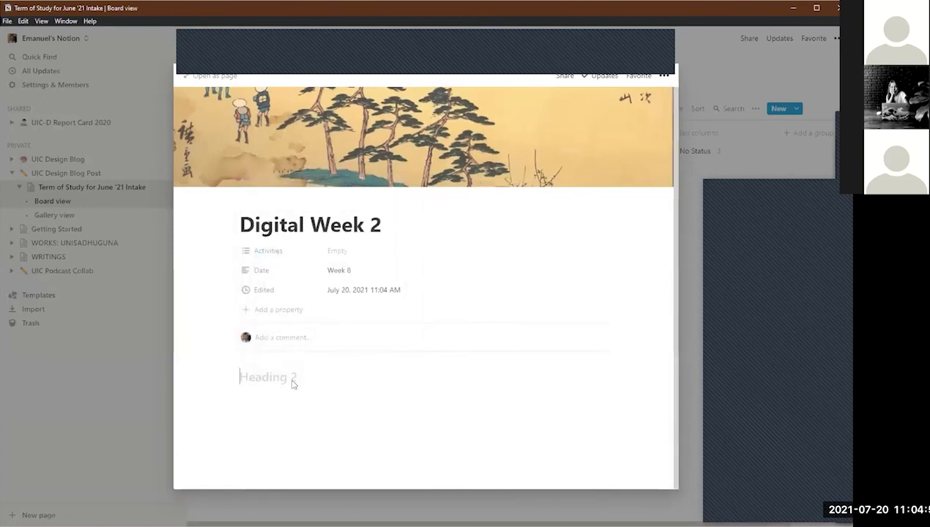
text(Tutorial Photoshop)
key(Return)
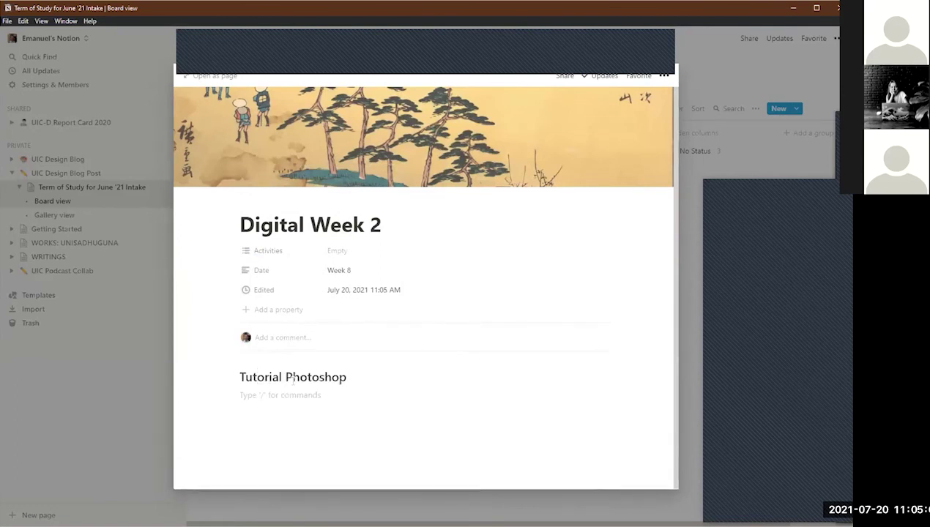
text(photoshop)
double_click(262, 396)
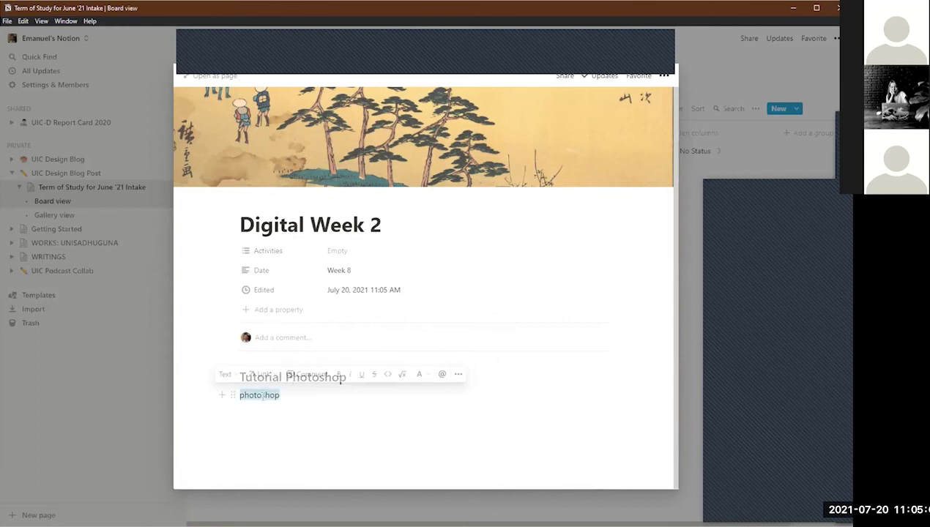
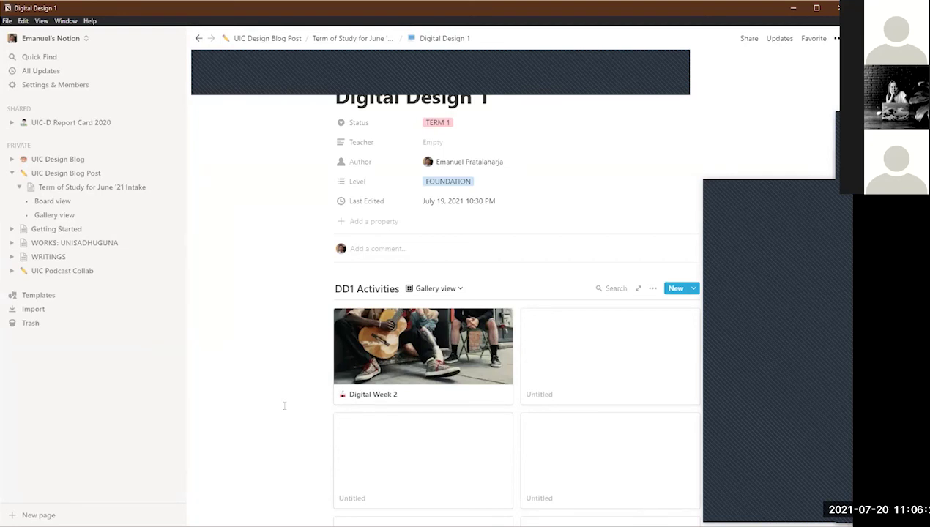
Step: Check the Digital Week 2 entry's image and Tutorial Photoshop text, and return to the Digital Design 1 gallery
click(375, 351)
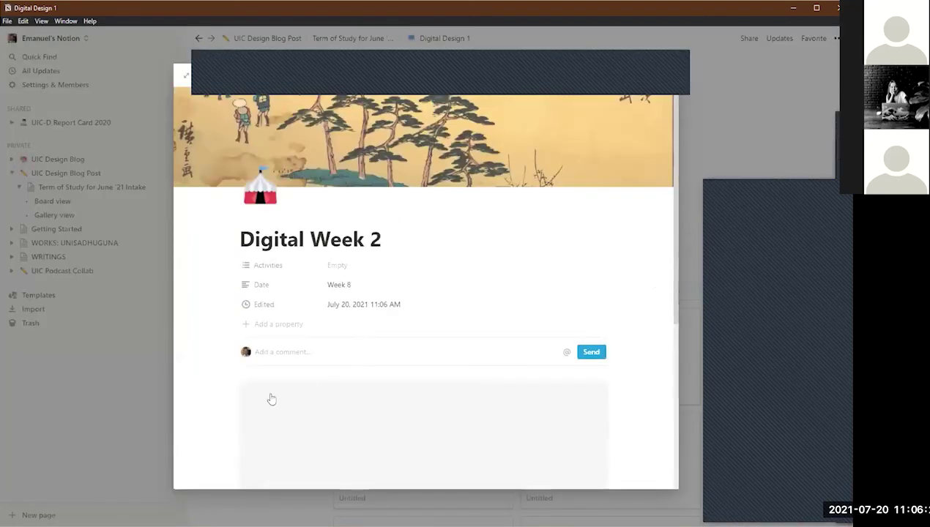
scroll(227, 426, down, 5)
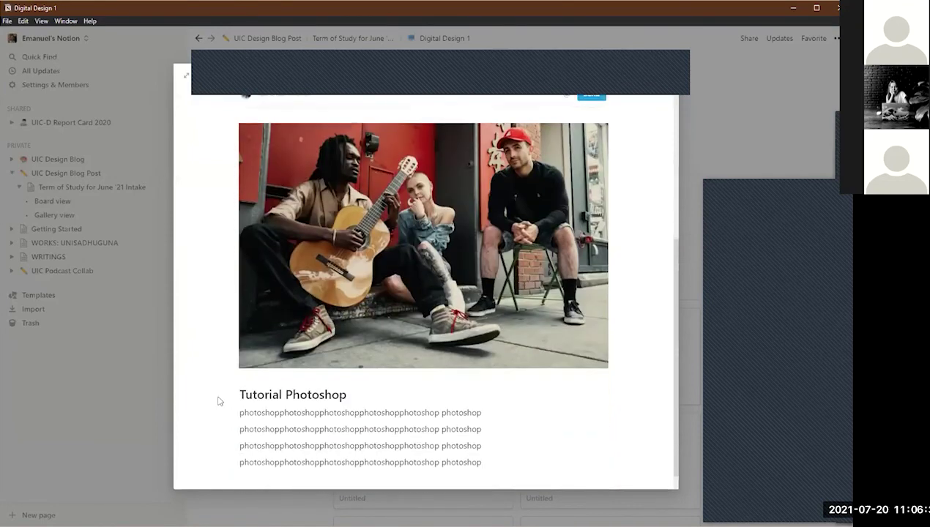
click(365, 41)
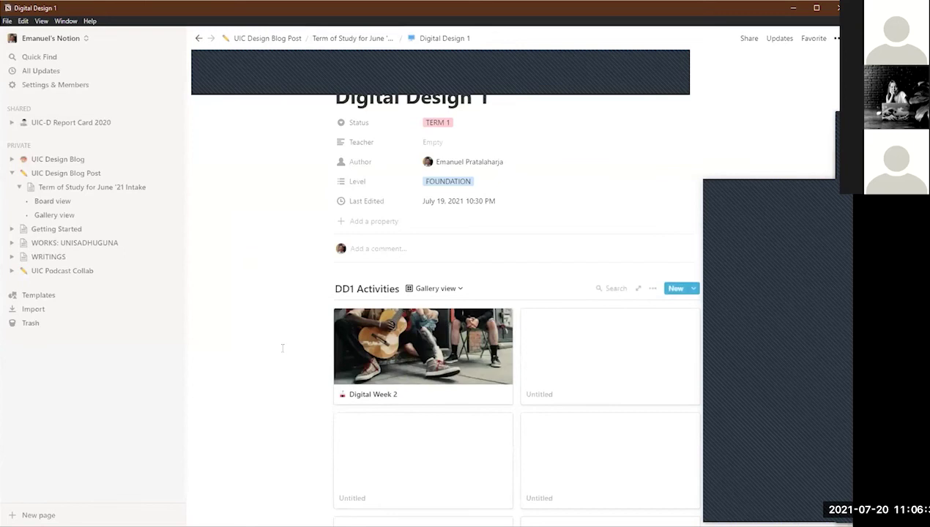
scroll(258, 357, down, 2)
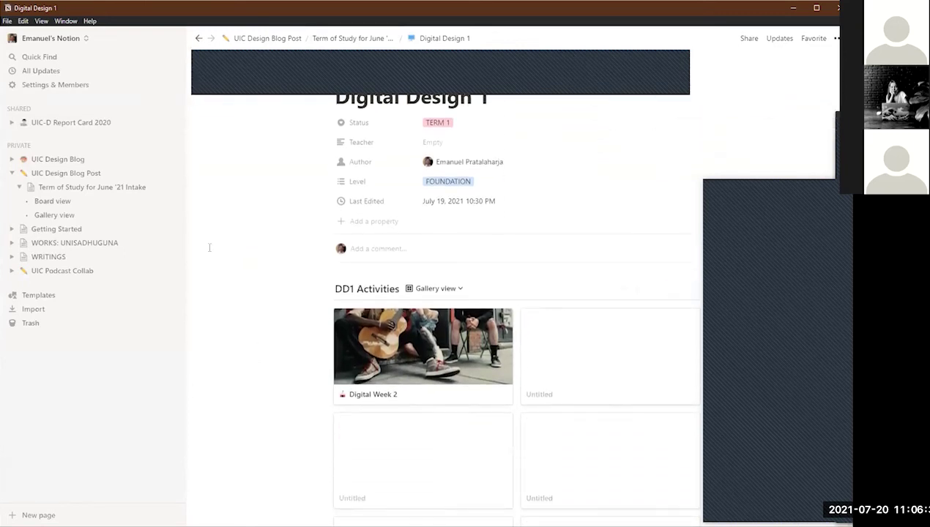
Step: Open the UIC Design Blog Post page and look over its Term of Study board
click(66, 173)
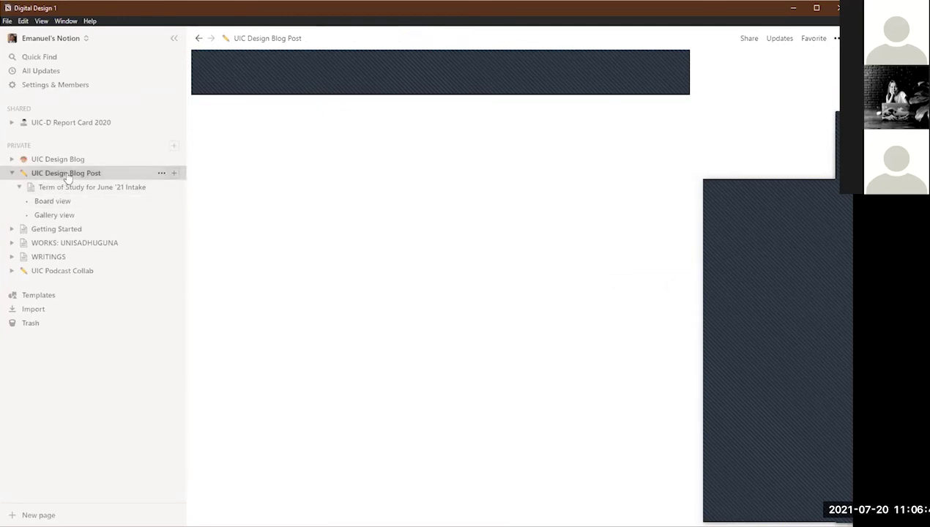
scroll(246, 340, down, 2)
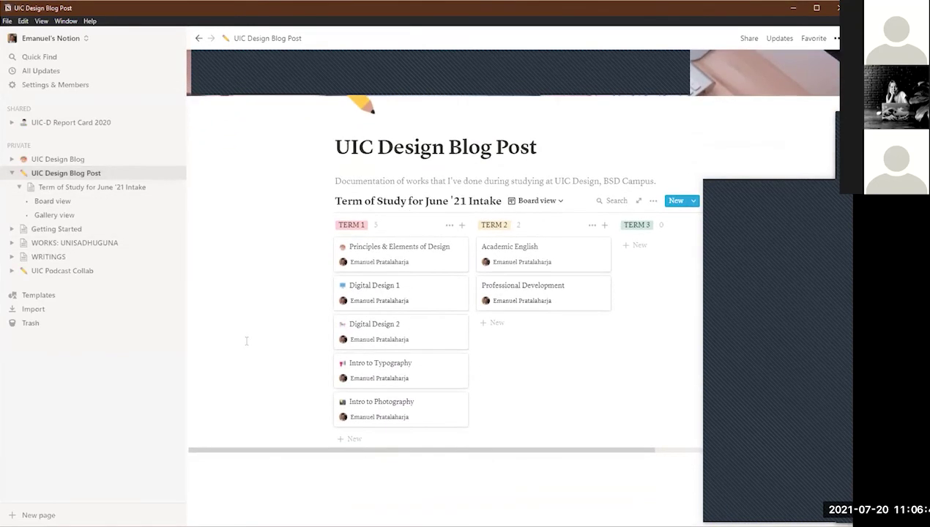
scroll(246, 340, up, 1)
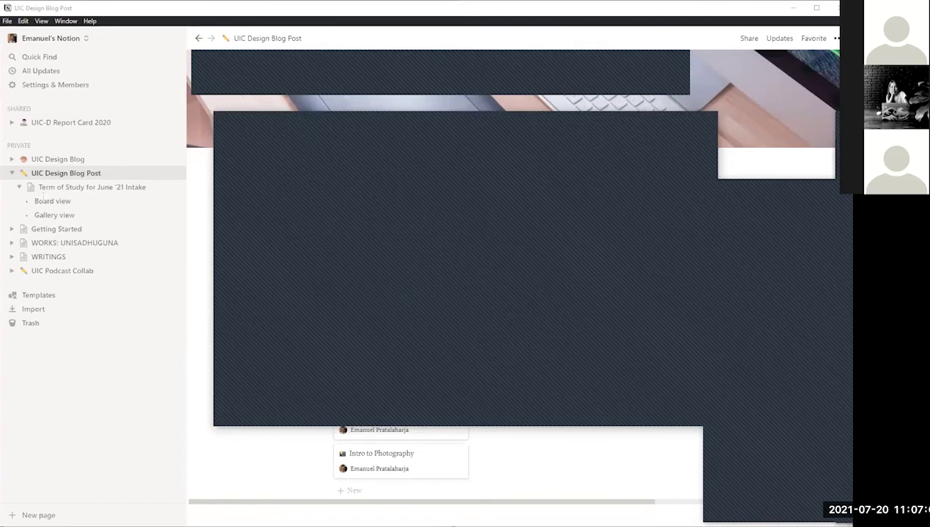
Step: Switch to the browser and copy the link of the YouTube video My Favourite Note-Taking App for Students - Notion (2020)
key(alt+Tab)
click(41, 165)
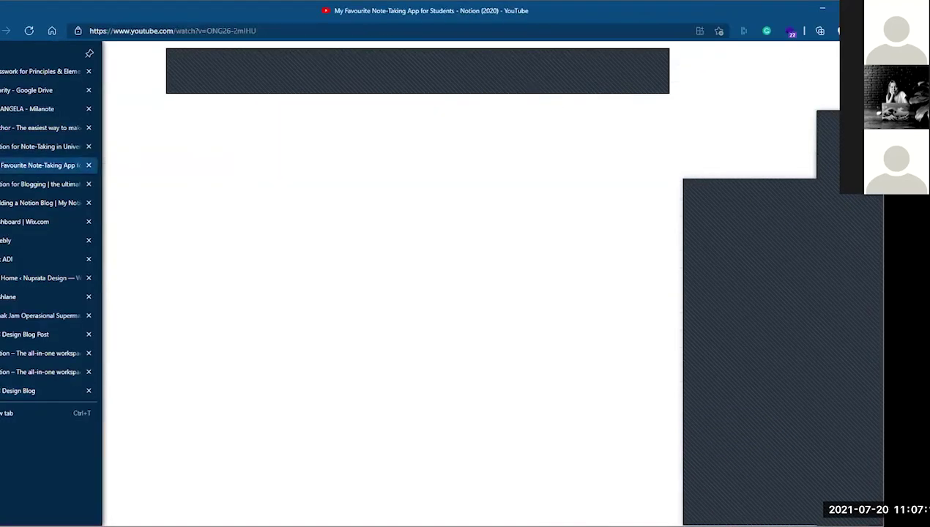
click(281, 32)
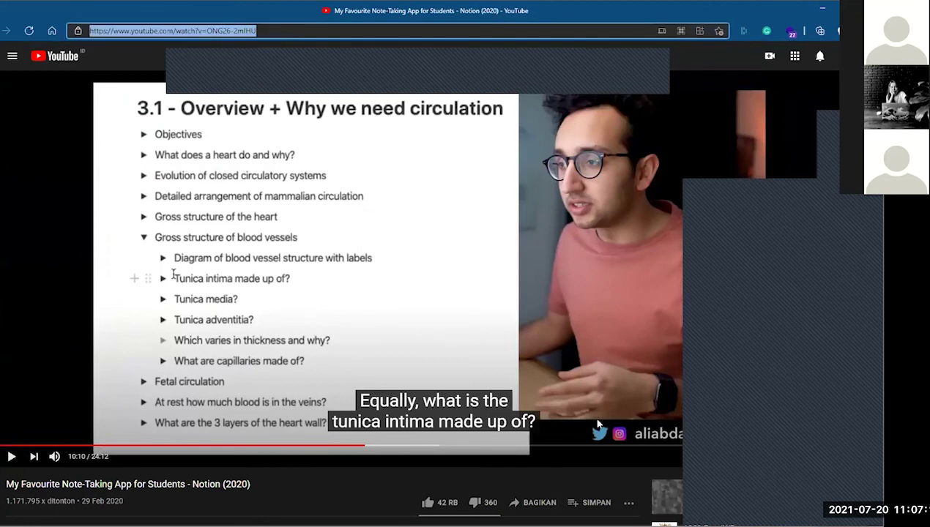
click(723, 494)
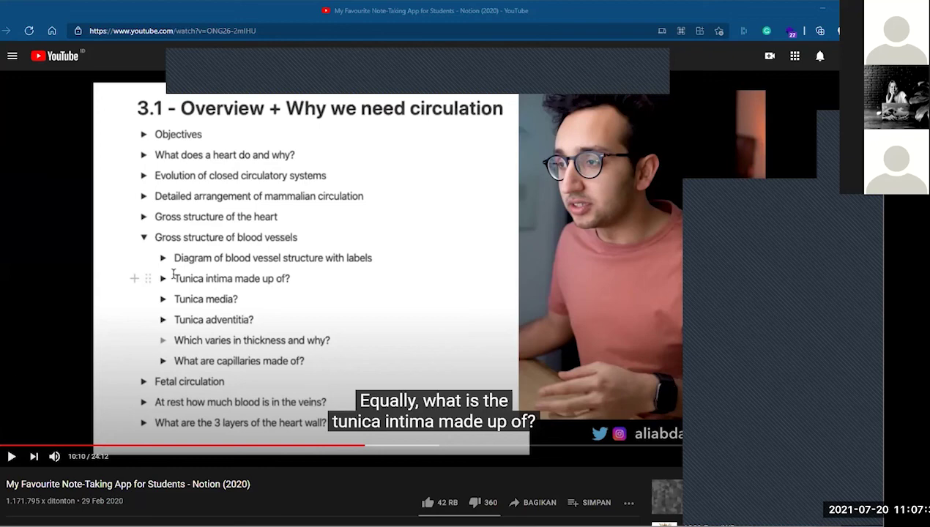
Step: Open the published UIC Design Blog site in the browser and look over its cover and term tables
mouse_move(2, 357)
click(29, 390)
scroll(341, 293, up, 5)
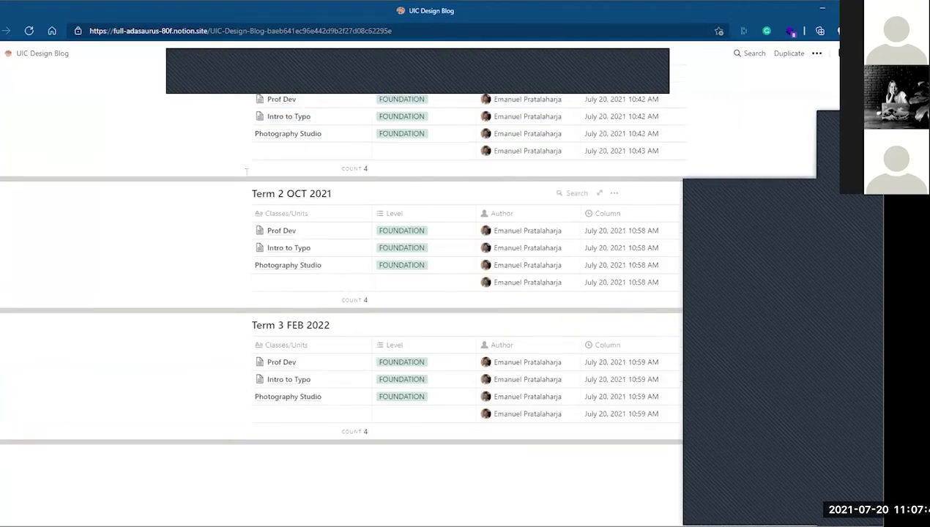
mouse_move(2, 366)
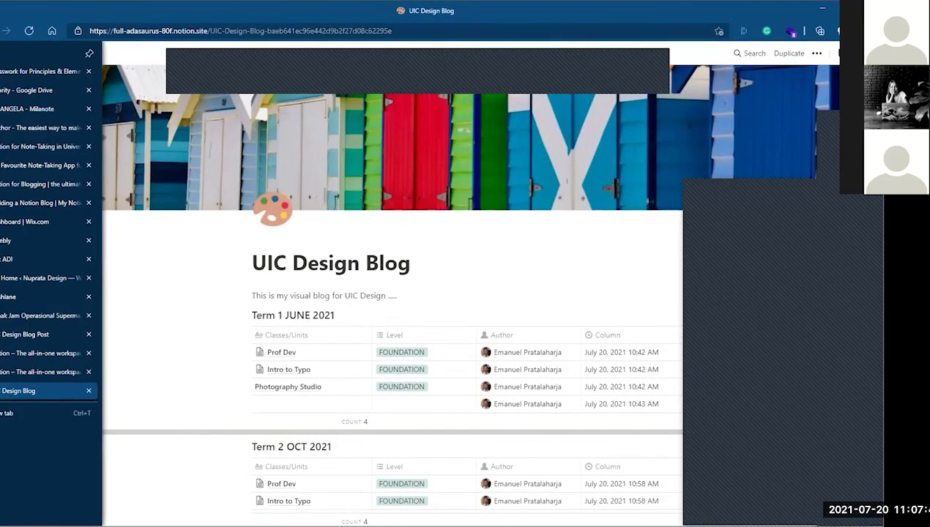
click(6, 338)
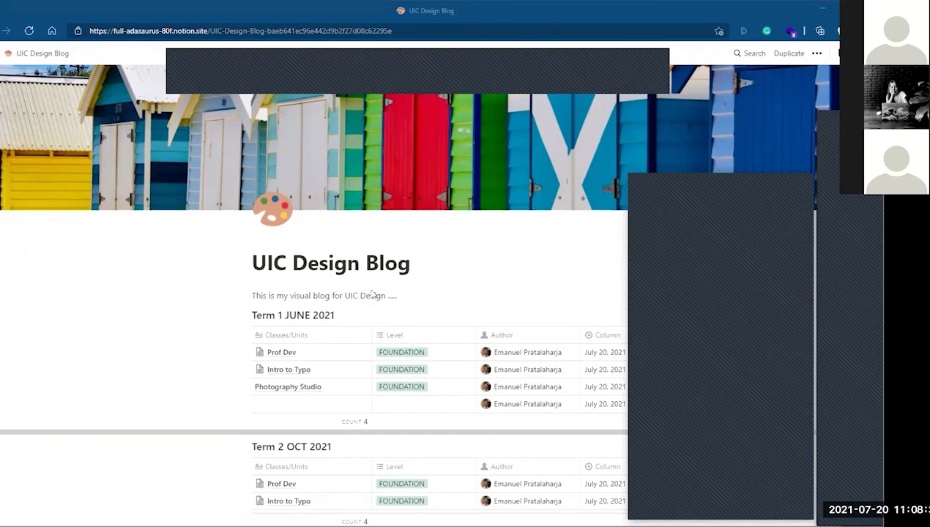
Step: Switch back to Notion, look over the WORKS: UNISADHUGUNA page and open its UIC-D Student's Blog page
key(alt+Tab)
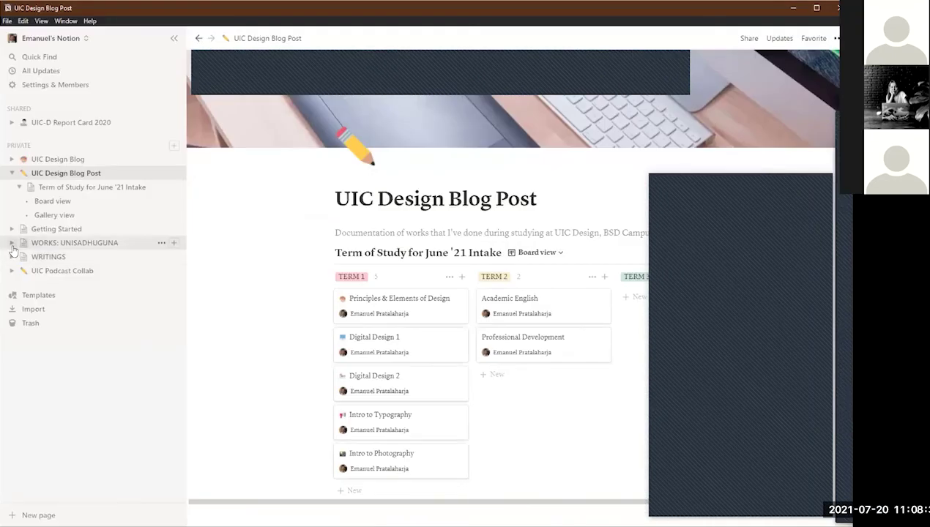
click(12, 243)
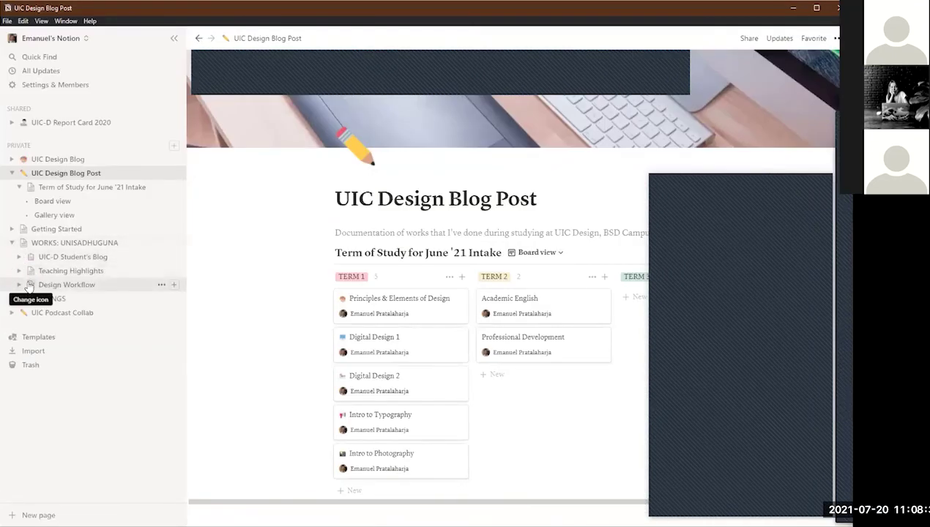
click(31, 275)
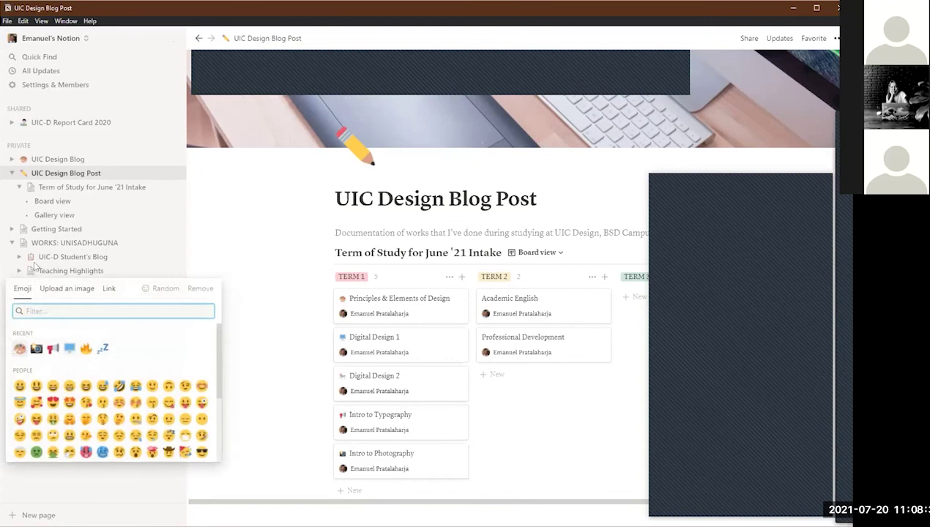
key(Escape)
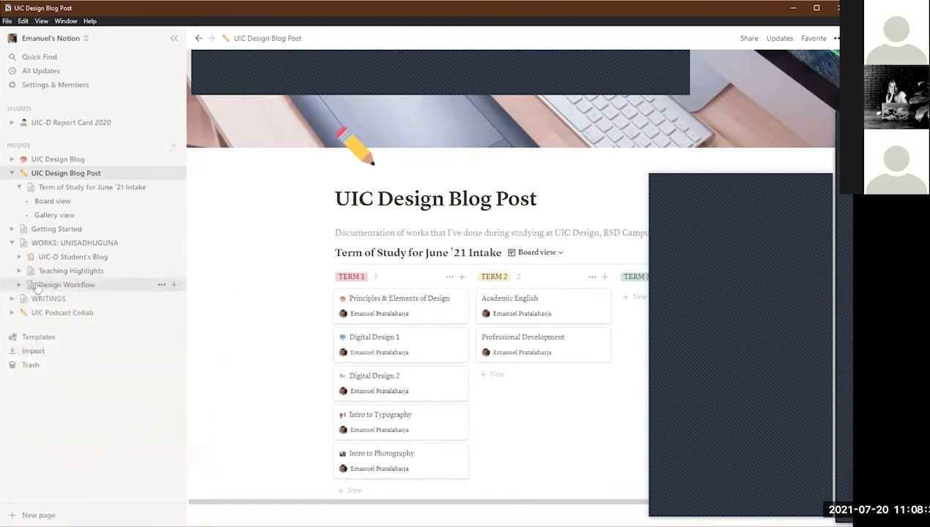
click(48, 244)
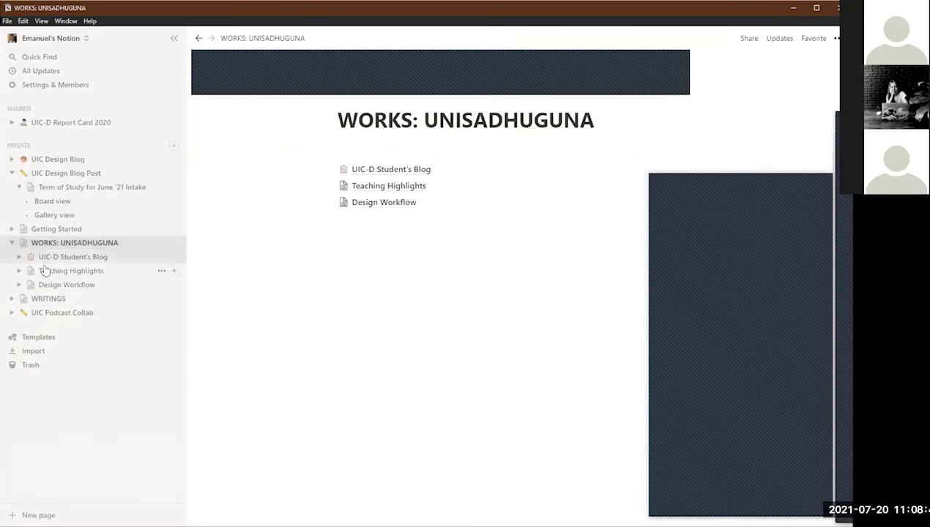
click(44, 271)
click(48, 258)
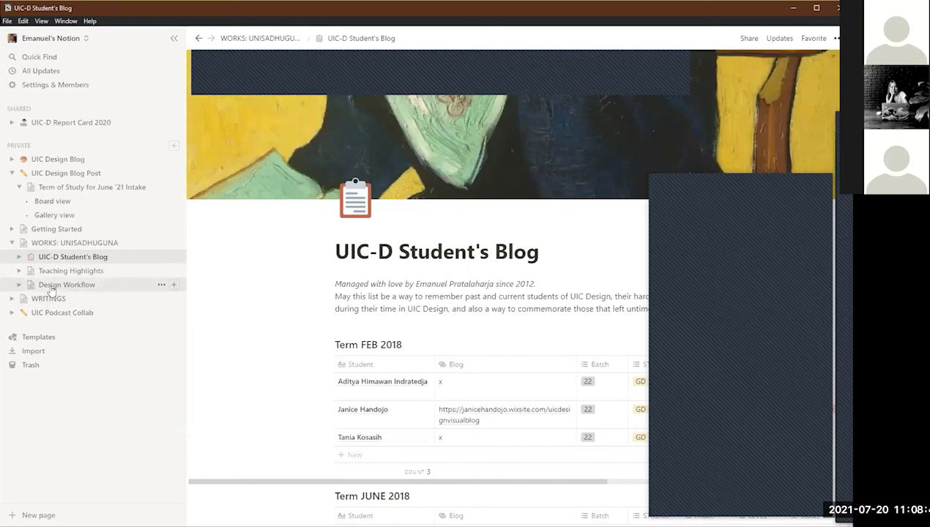
Step: Open Project: Postage Stamp Design from GRAPHIC DESIGN PROJECT IDEAS under WRITINGS and examine its inspiration and reference links
click(11, 298)
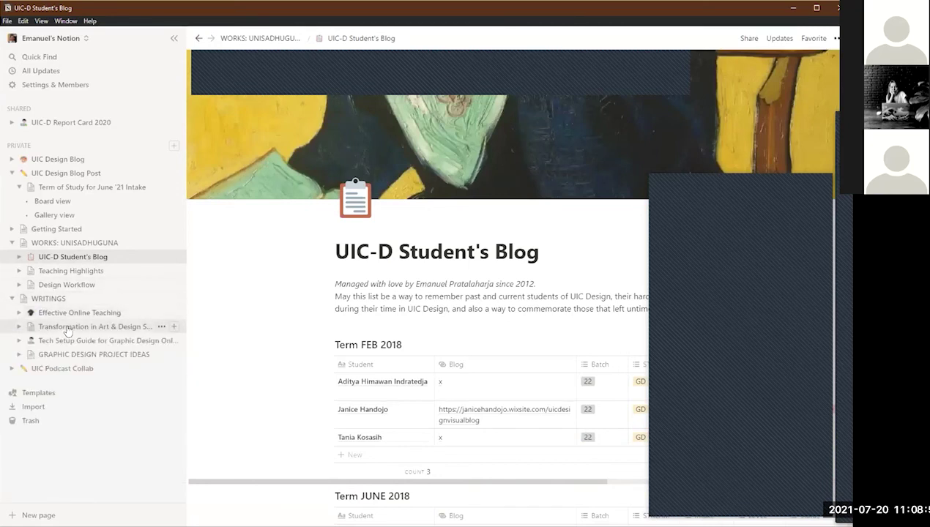
click(71, 357)
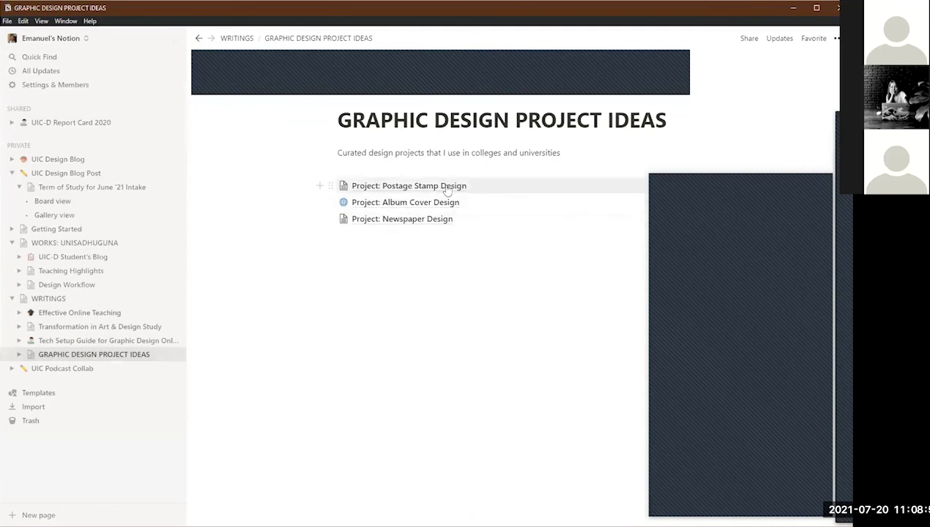
click(405, 188)
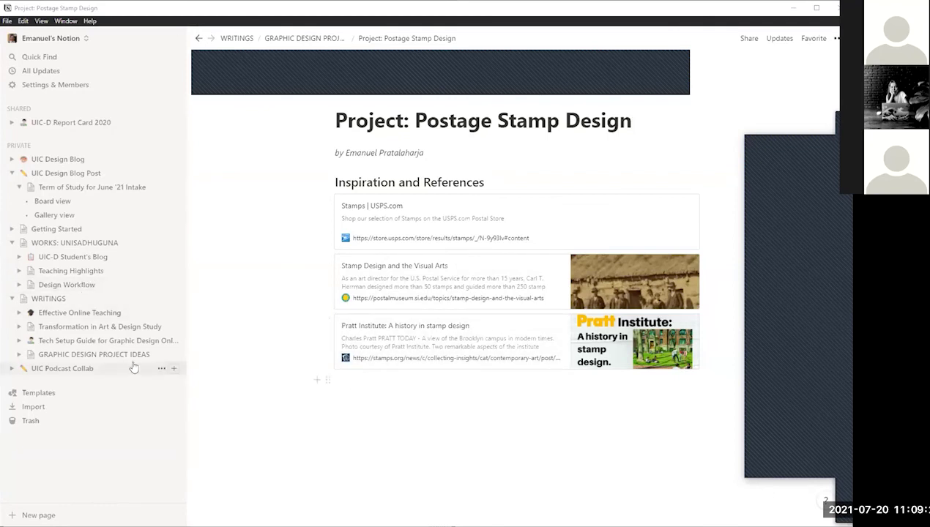
Step: Open the Photography Studio entry in UIC Design Blog's Term 1 JUNE 2021 table and add a Heading 2 reading Inspiration
click(75, 159)
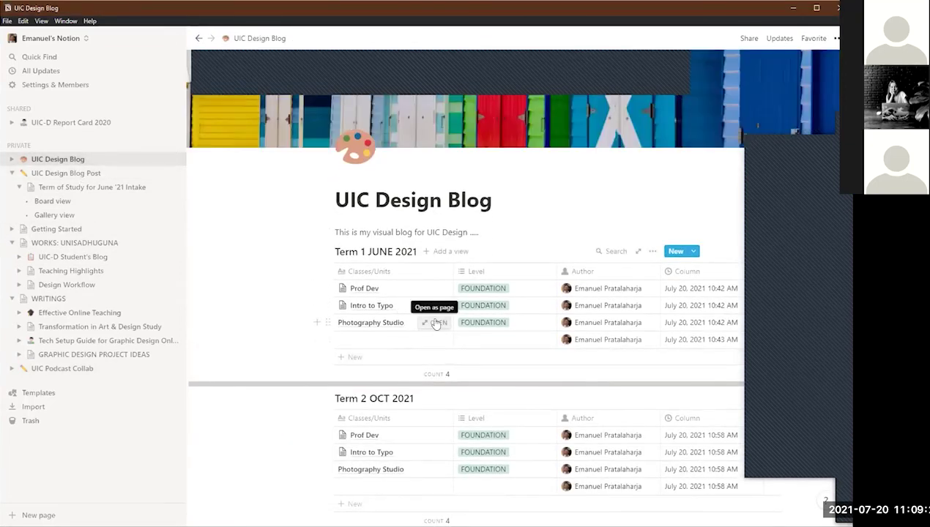
click(433, 322)
click(271, 286)
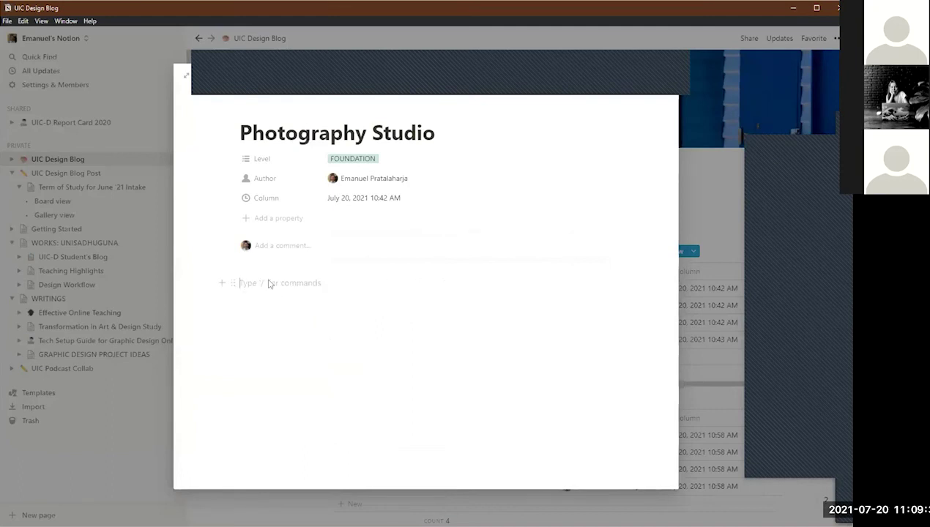
text(/)
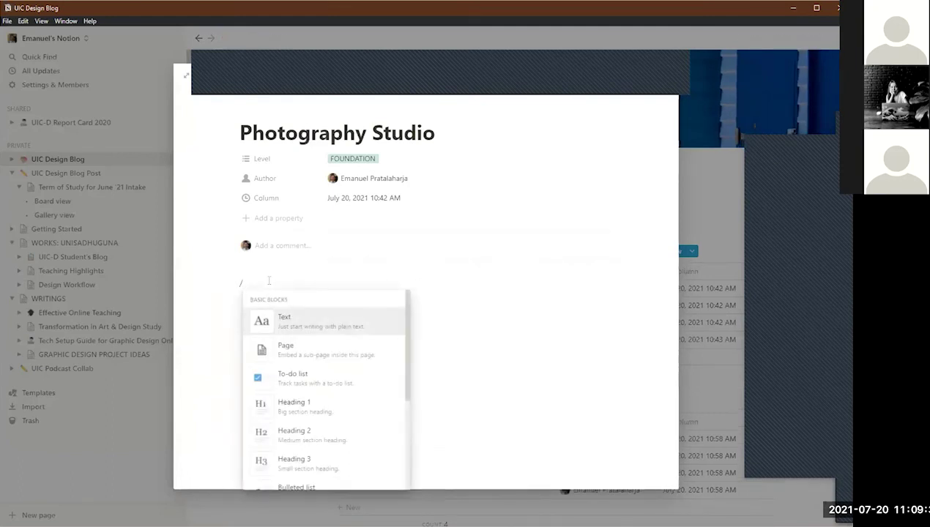
click(301, 432)
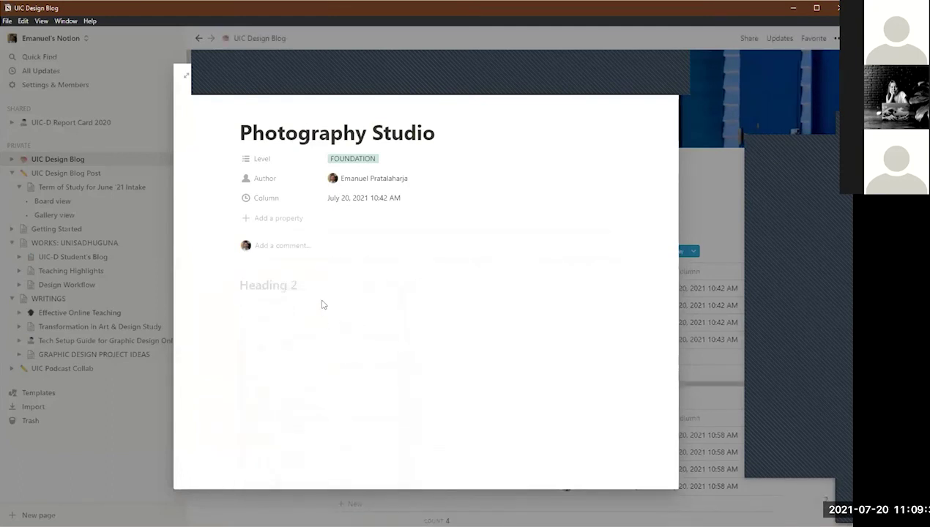
text(Inspiration)
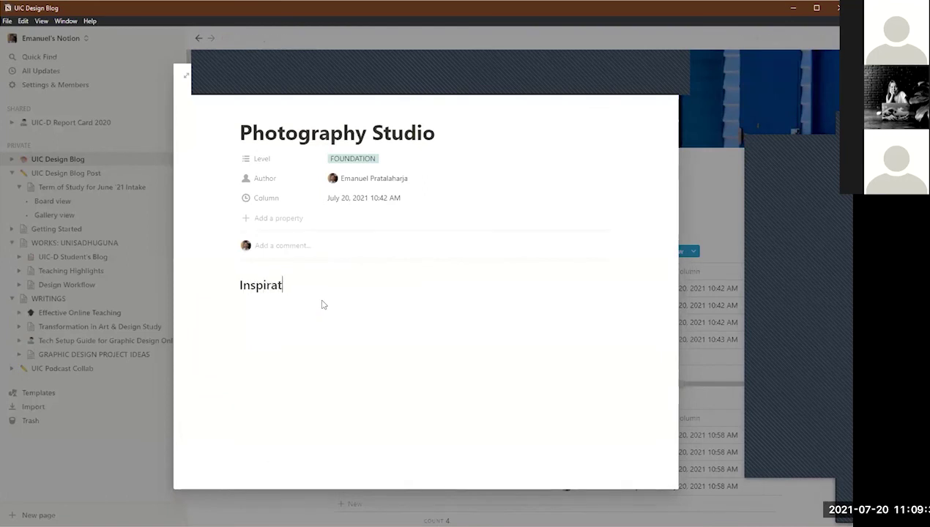
key(Return)
text(https://www.youtube.com/watch?v=ONG26-2mIHU)
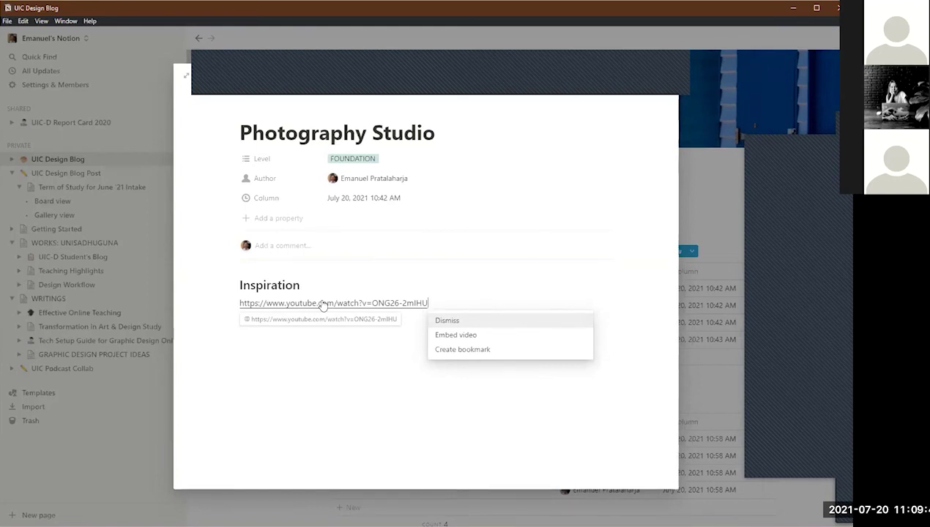
click(462, 338)
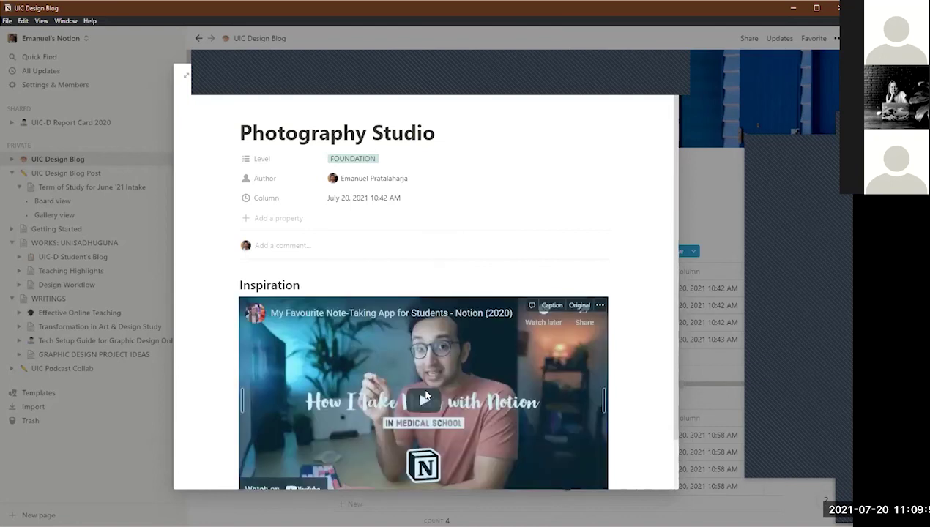
scroll(642, 384, down, 2)
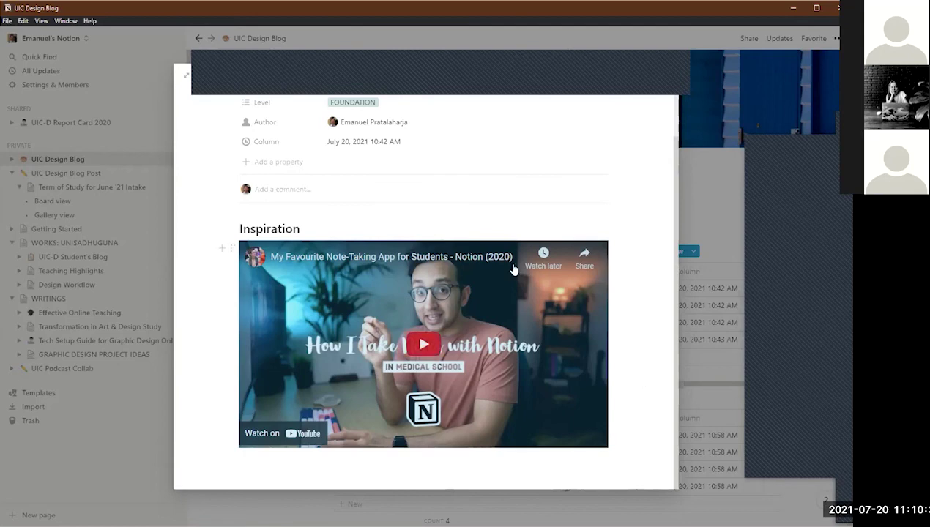
click(156, 60)
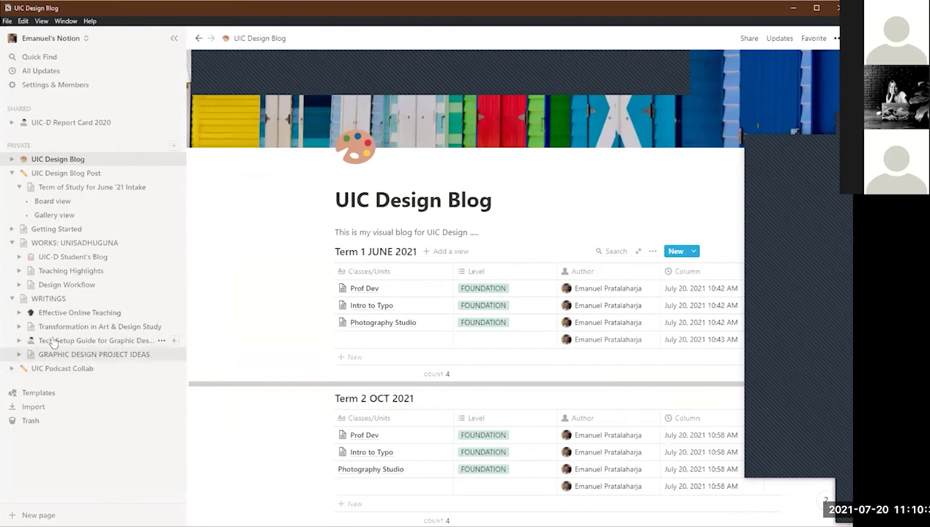
Step: Examine the Biomimicry resources in How Understanding Nature Can Inspired Transformation in Design, within Transformation in Art & Design Study
click(80, 327)
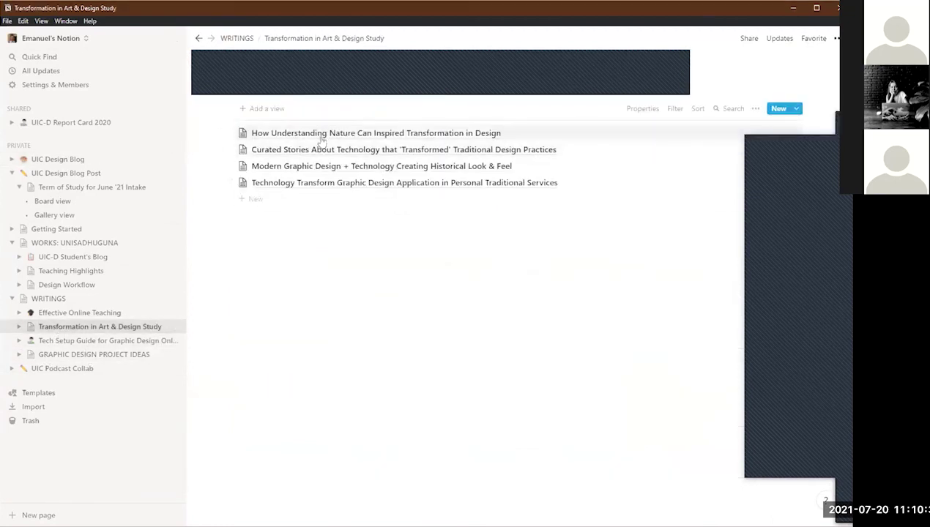
click(317, 134)
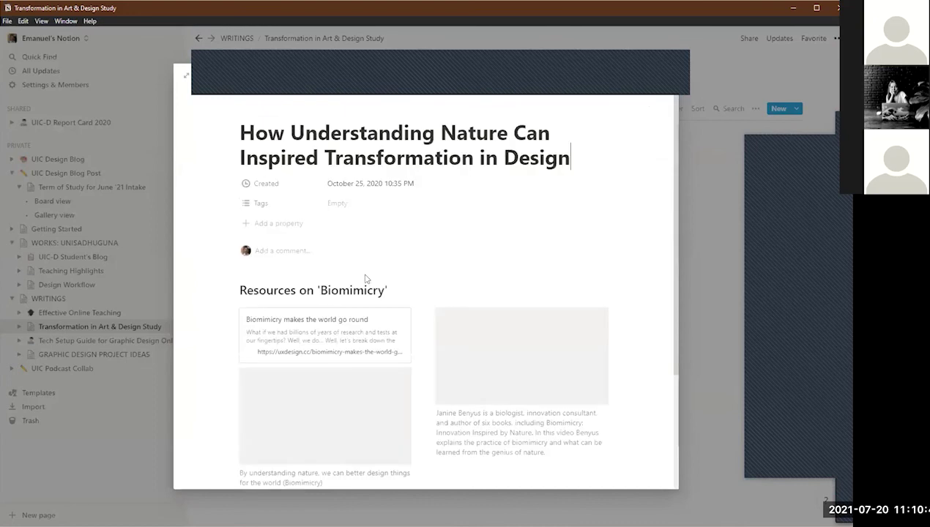
scroll(424, 294, down, 1)
scroll(423, 294, down, 1)
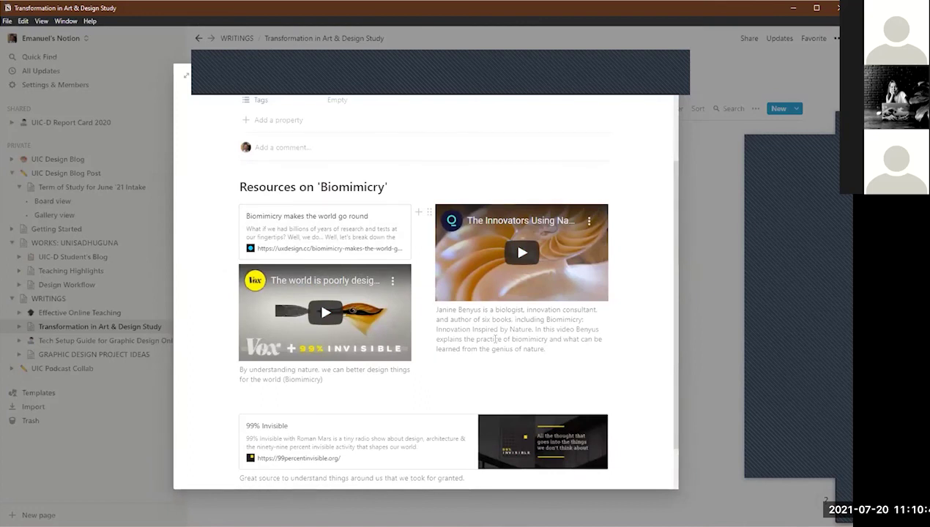
scroll(495, 339, down, 1)
click(503, 287)
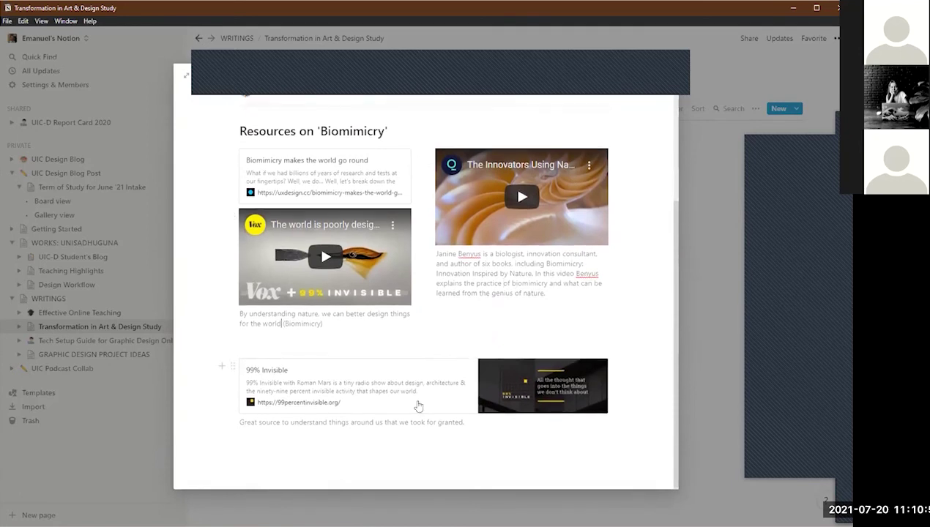
scroll(449, 340, up, 2)
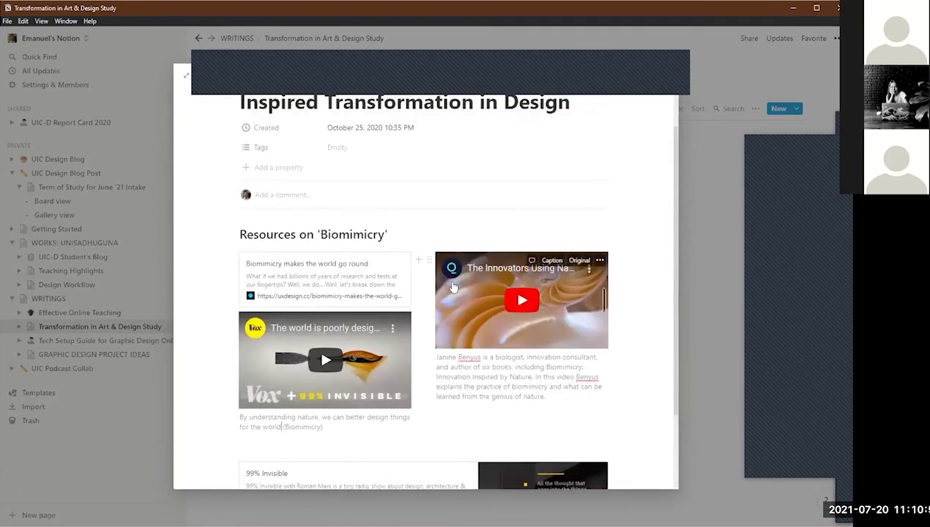
scroll(449, 341, down, 1)
scroll(525, 395, down, 1)
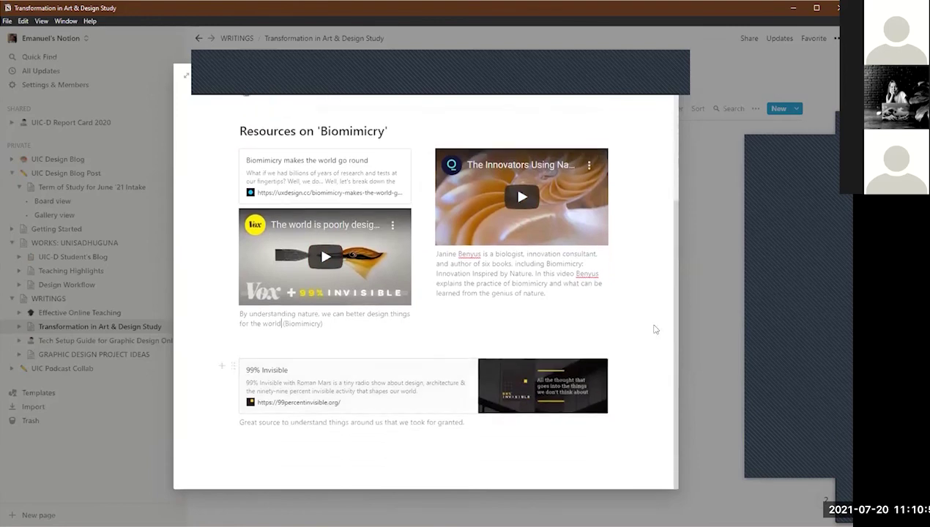
click(689, 310)
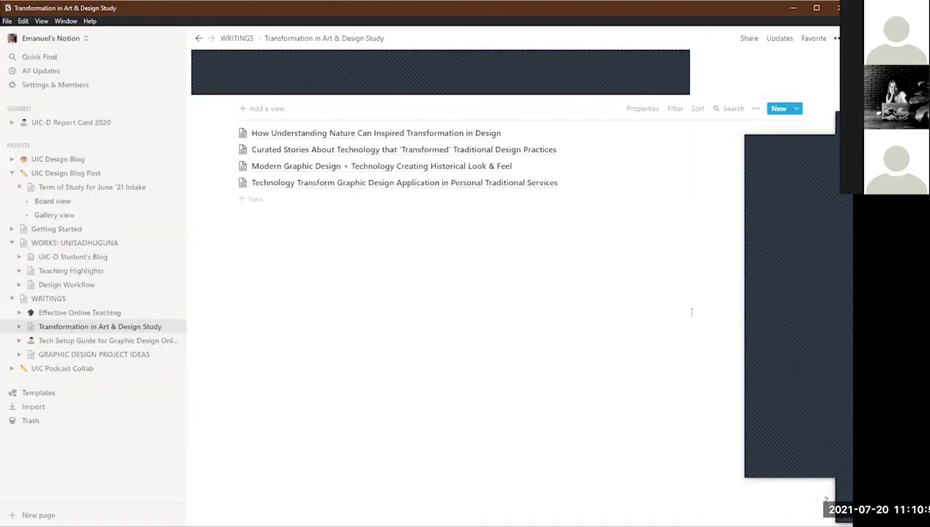
Step: Reopen How Understanding Nature Can Inspired Transformation in Design and place the 99% Invisible bookmark in a third column
click(430, 133)
scroll(450, 322, down, 3)
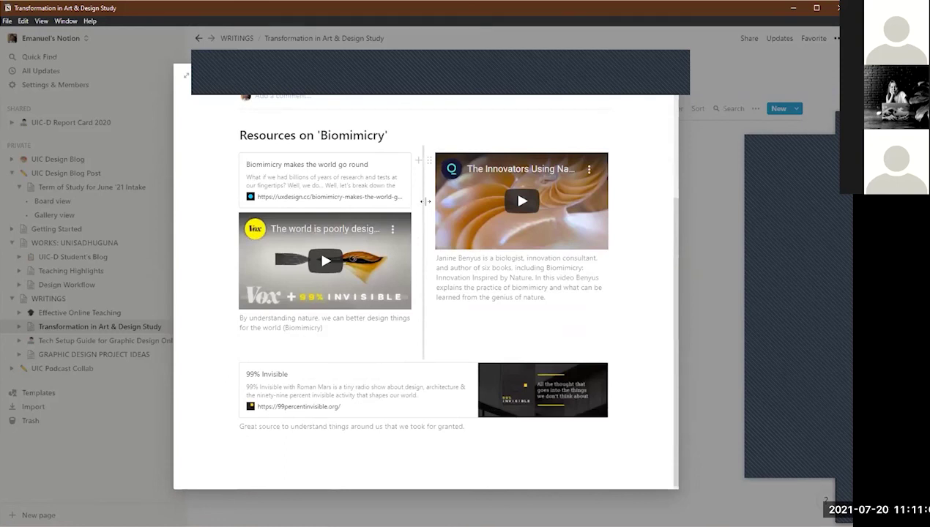
drag(233, 367, 628, 227)
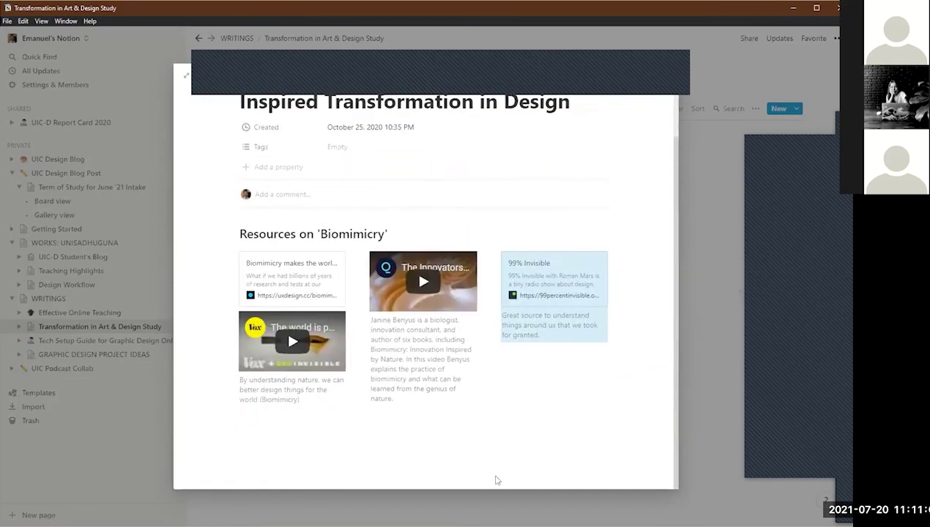
Step: Move the 99% Invisible bookmark and its caption back below the columns and into the first column under the Vox video
drag(487, 260, 360, 438)
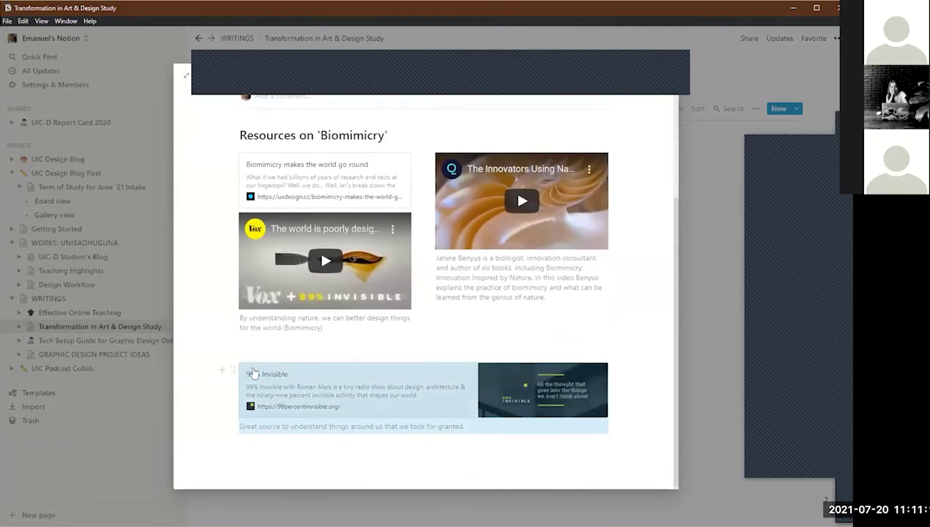
drag(230, 374, 253, 349)
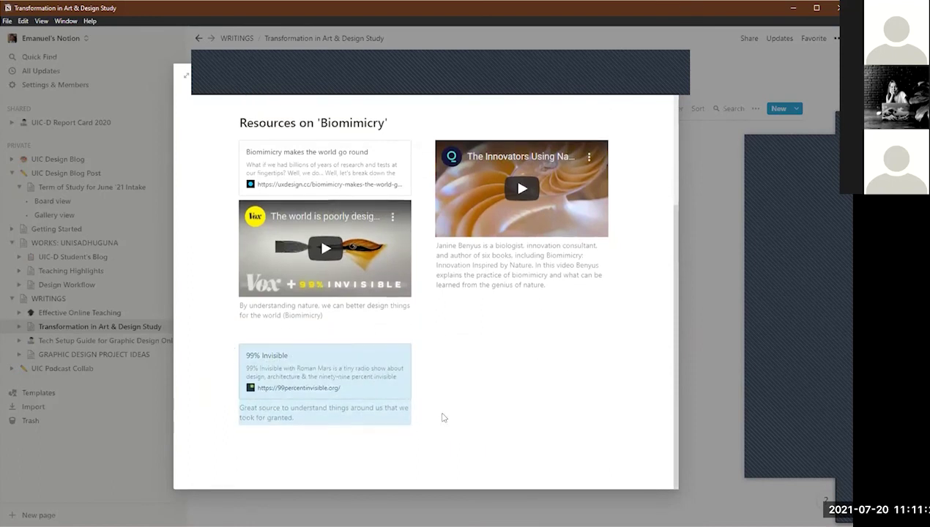
click(495, 421)
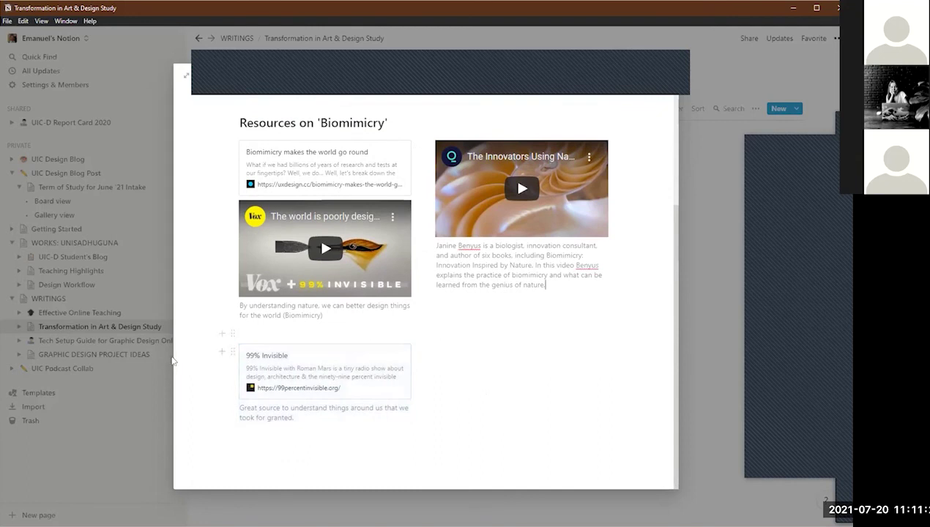